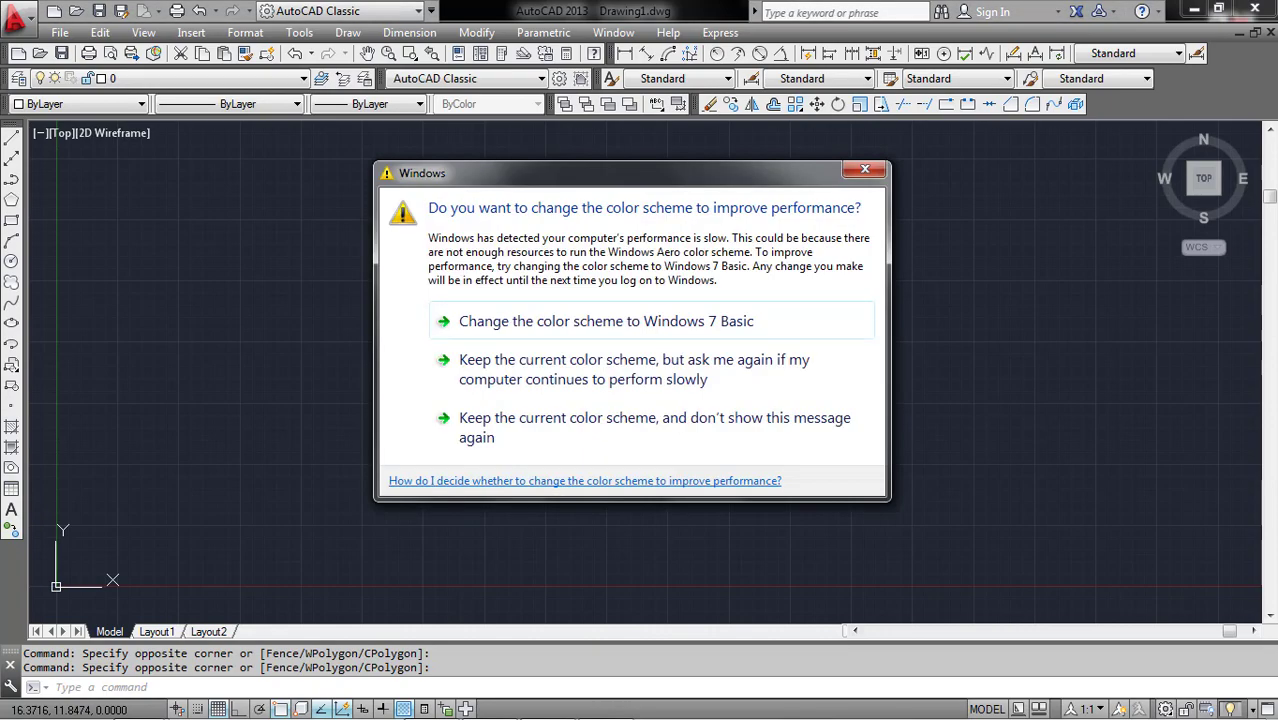
- Switch Windows to the Windows 7 Basic colour scheme
click(514, 326)
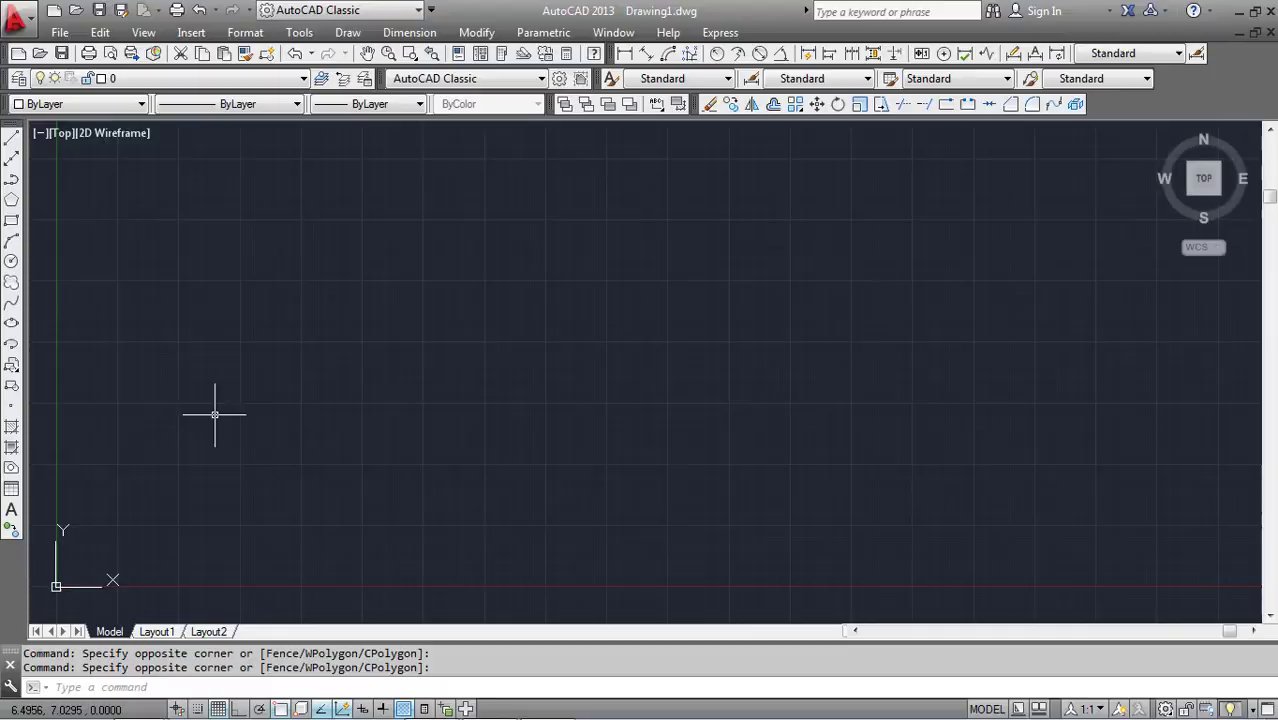
click(723, 479)
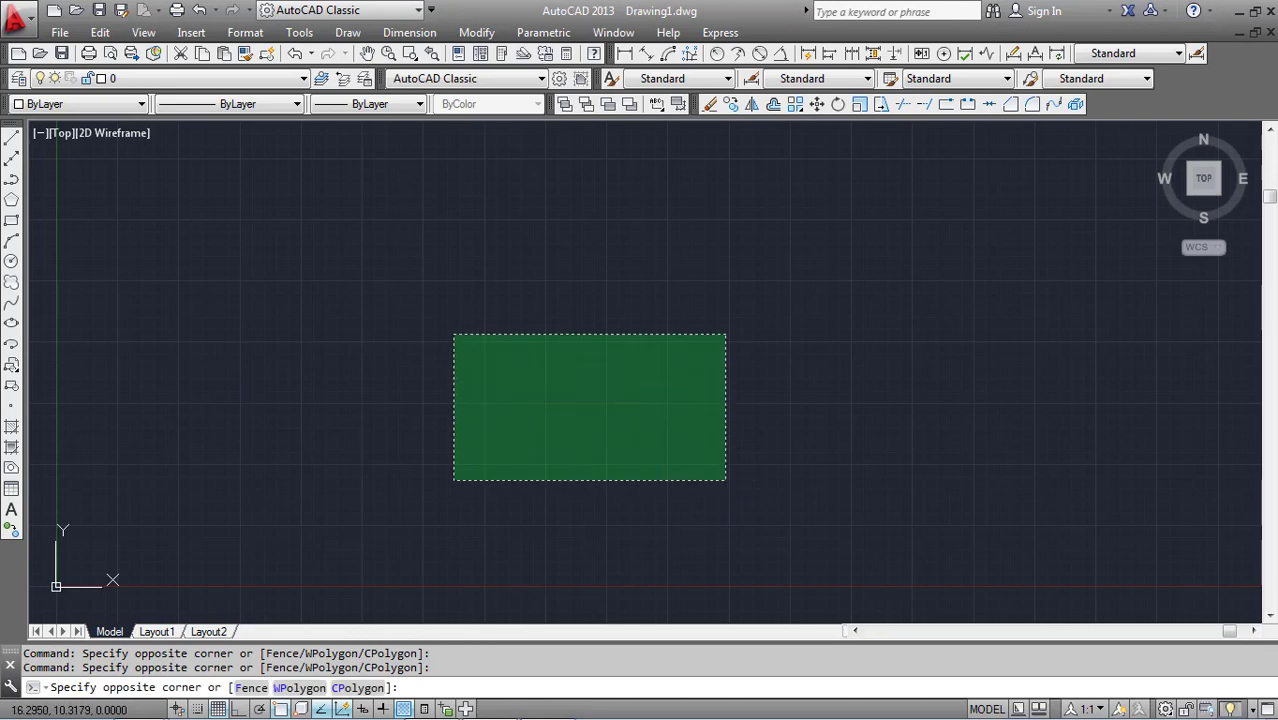
click(348, 306)
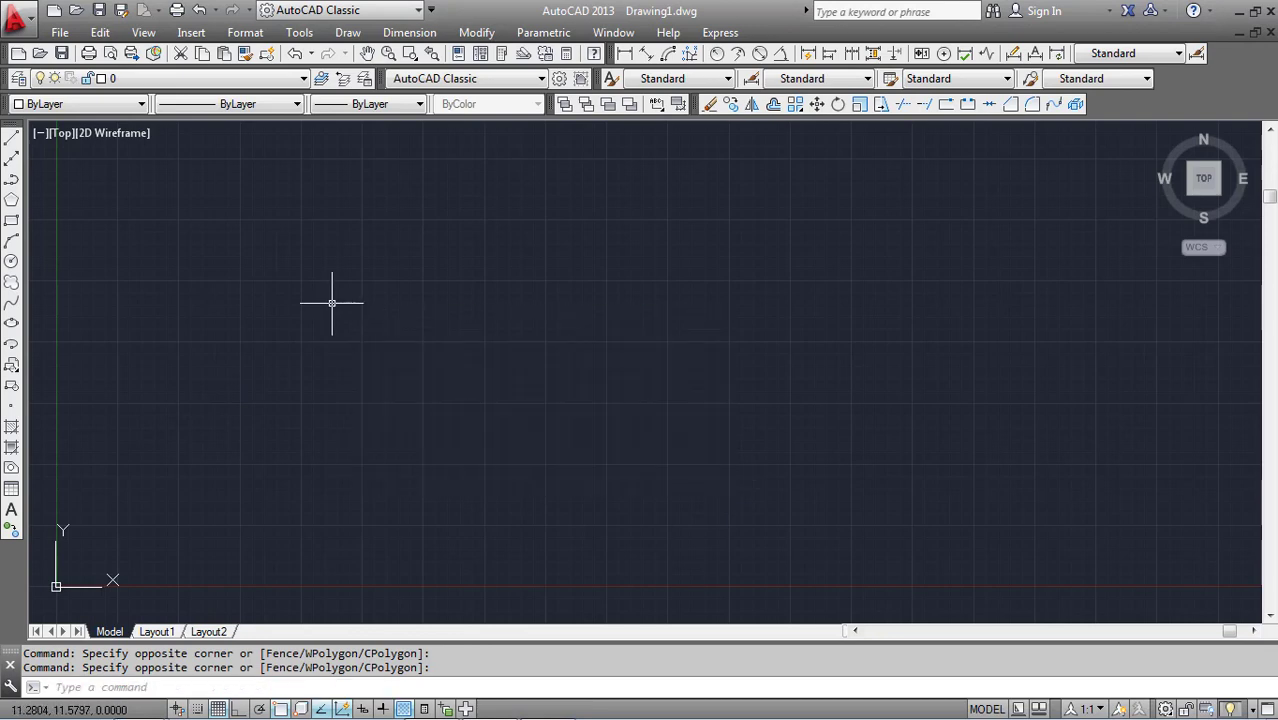
- Keep the UCS icon in the corner instead of at the origin, and turn off the grid
right_click(57, 584)
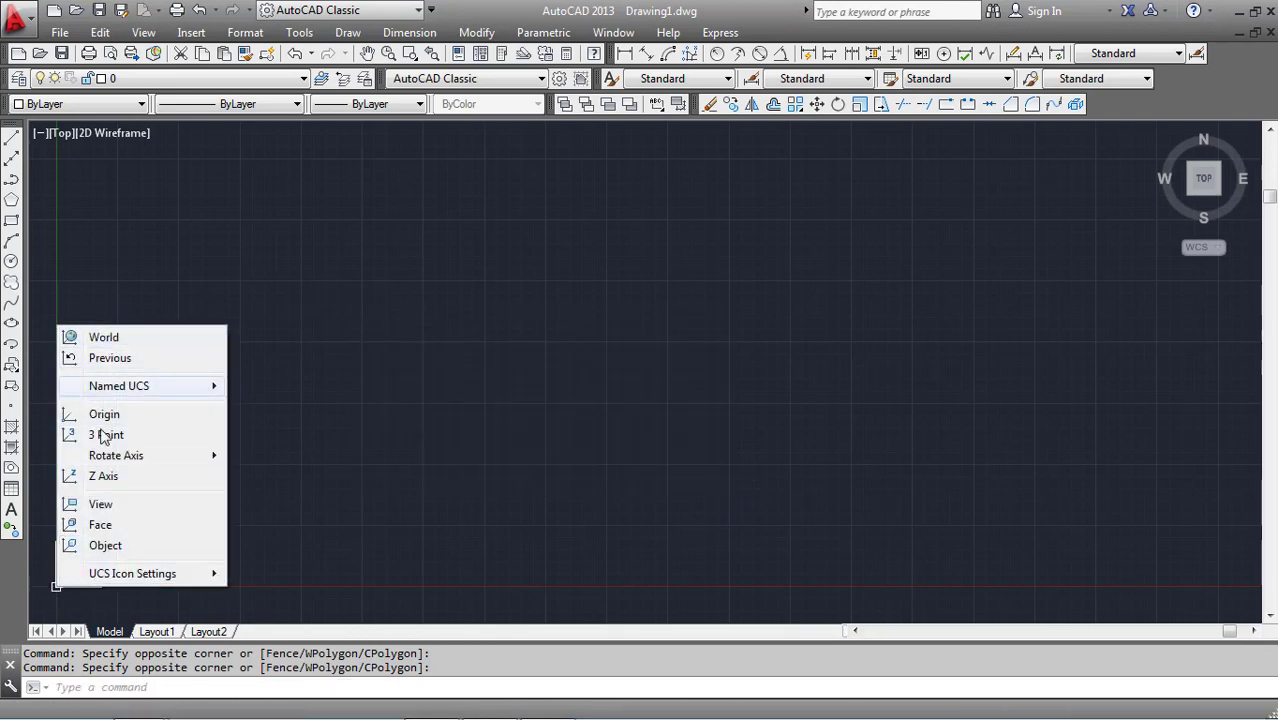
mouse_move(132, 573)
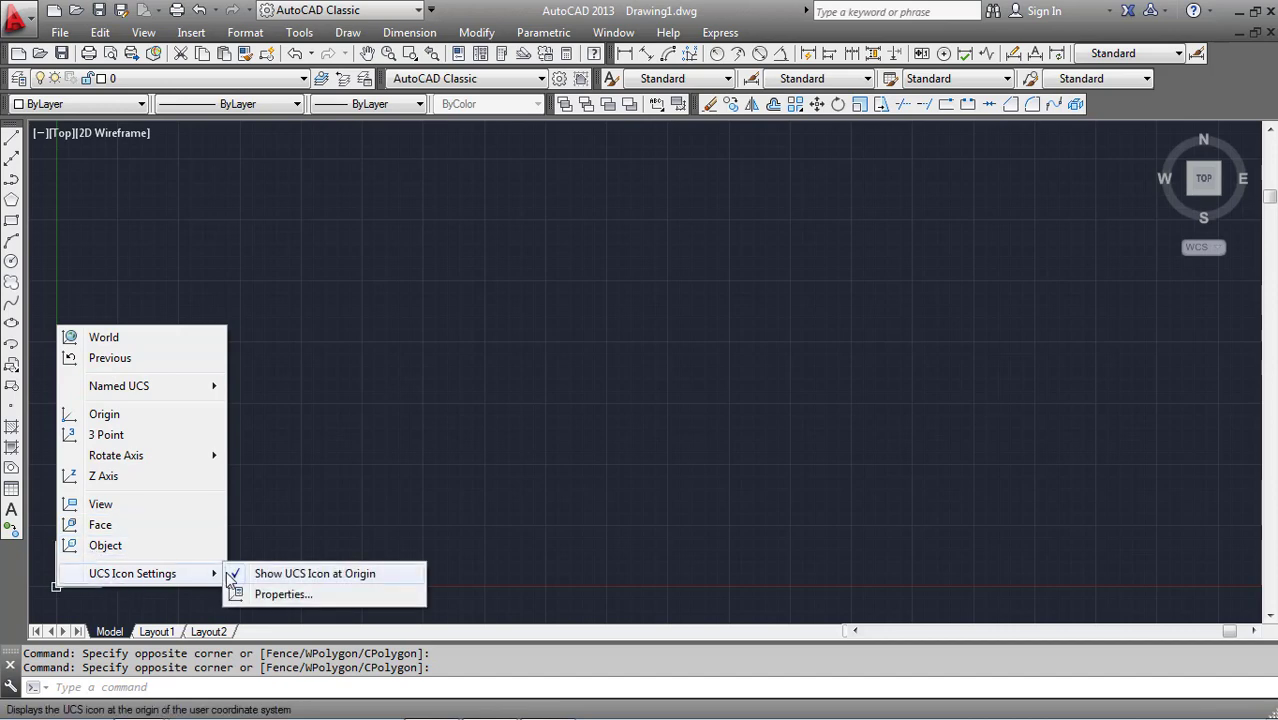
click(233, 574)
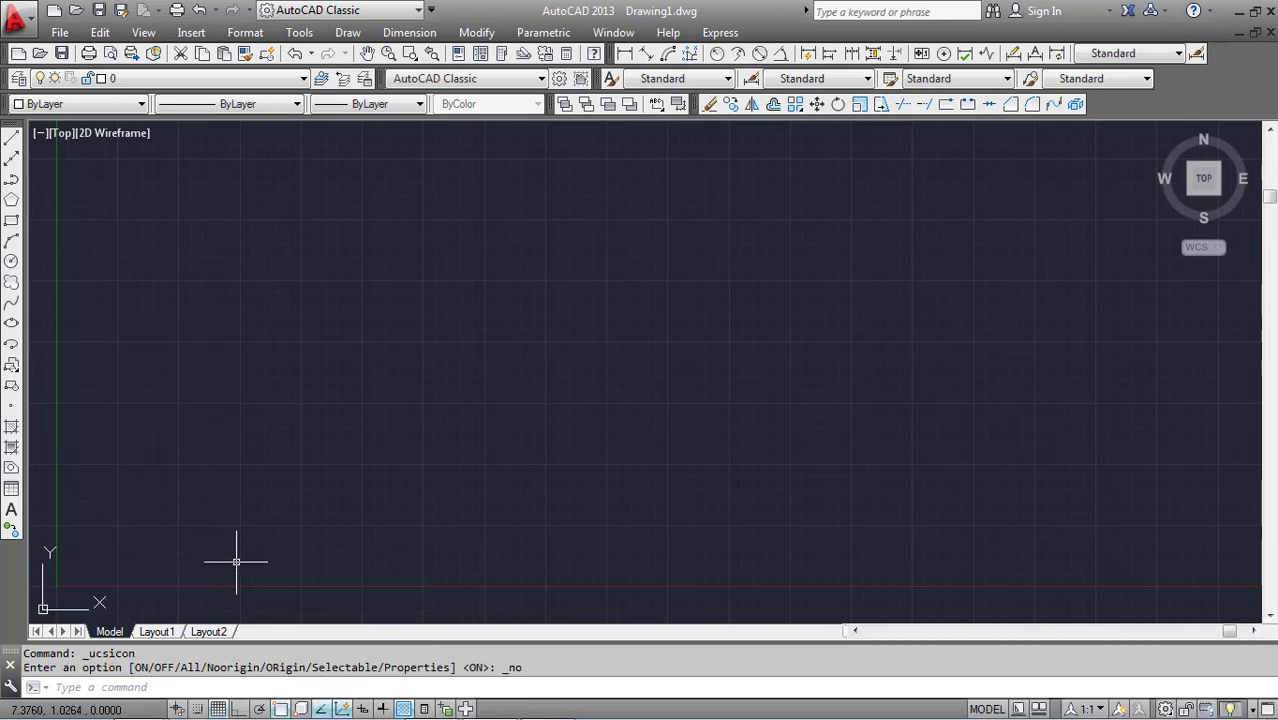
click(220, 708)
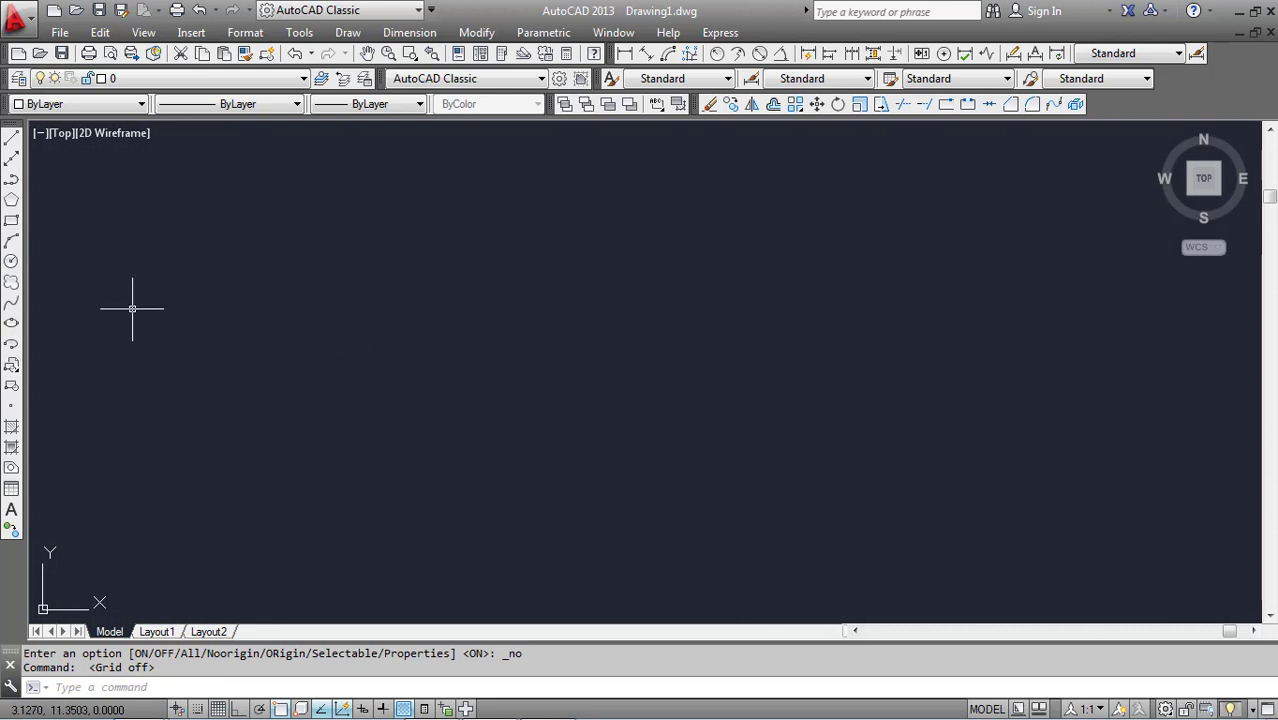
- Draw a rectangle in the empty drawing
click(11, 221)
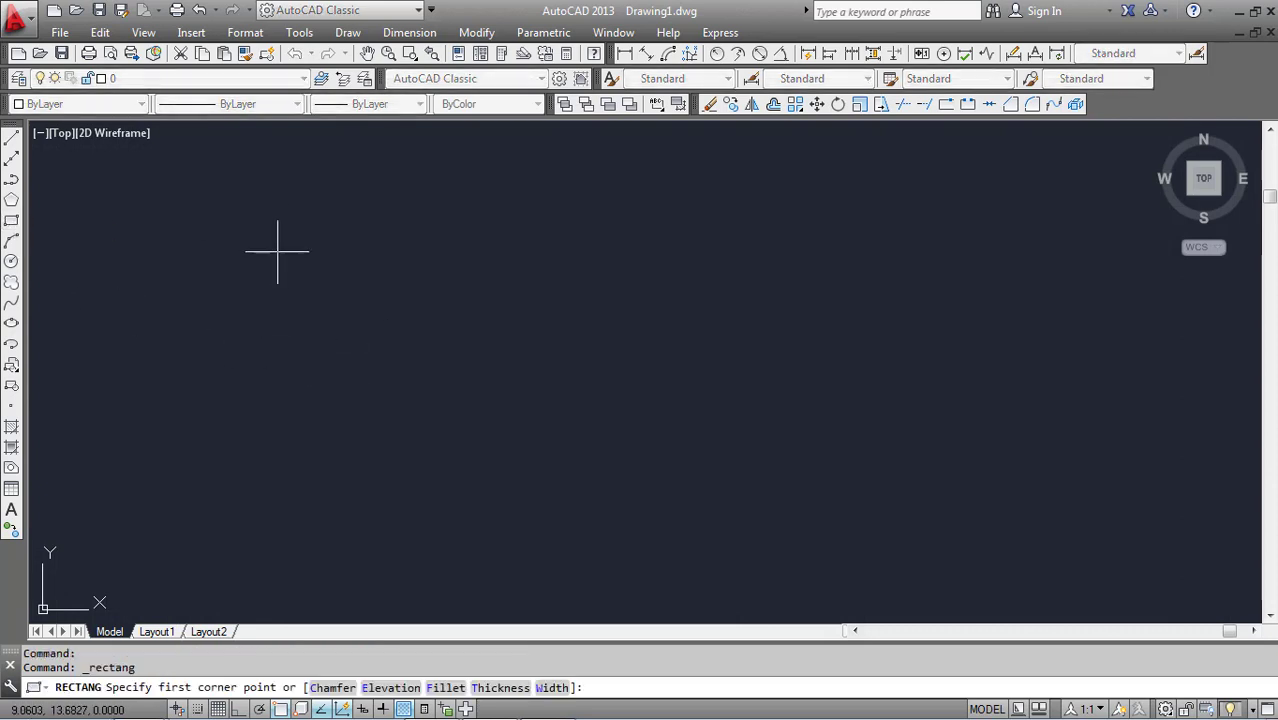
click(227, 248)
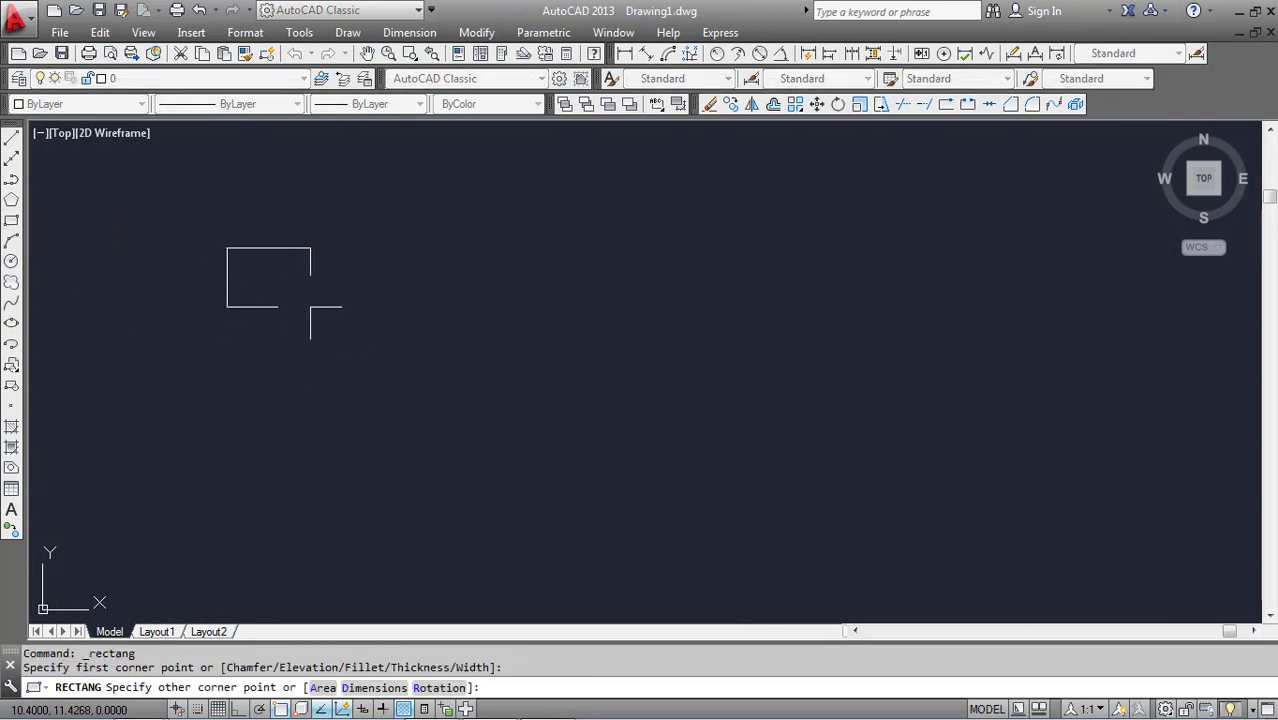
click(331, 317)
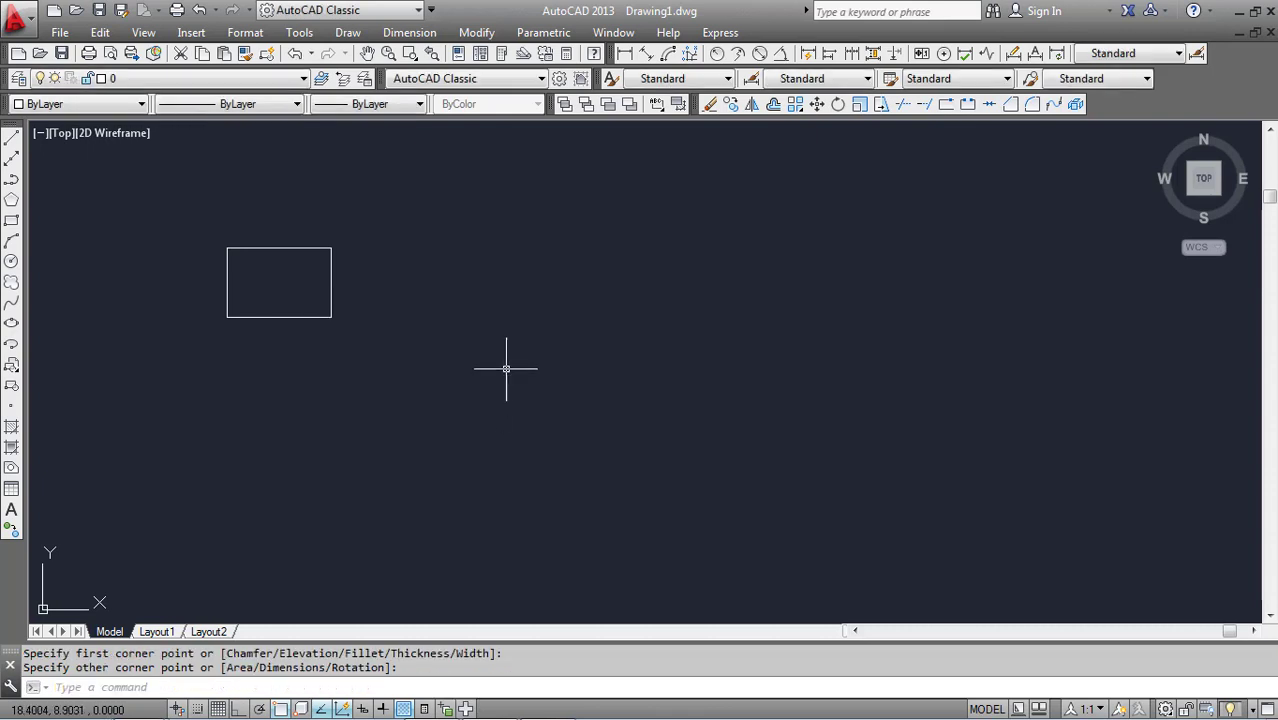
- Draw a circle centred on the rectangle's upper-left corner
click(11, 261)
click(256, 267)
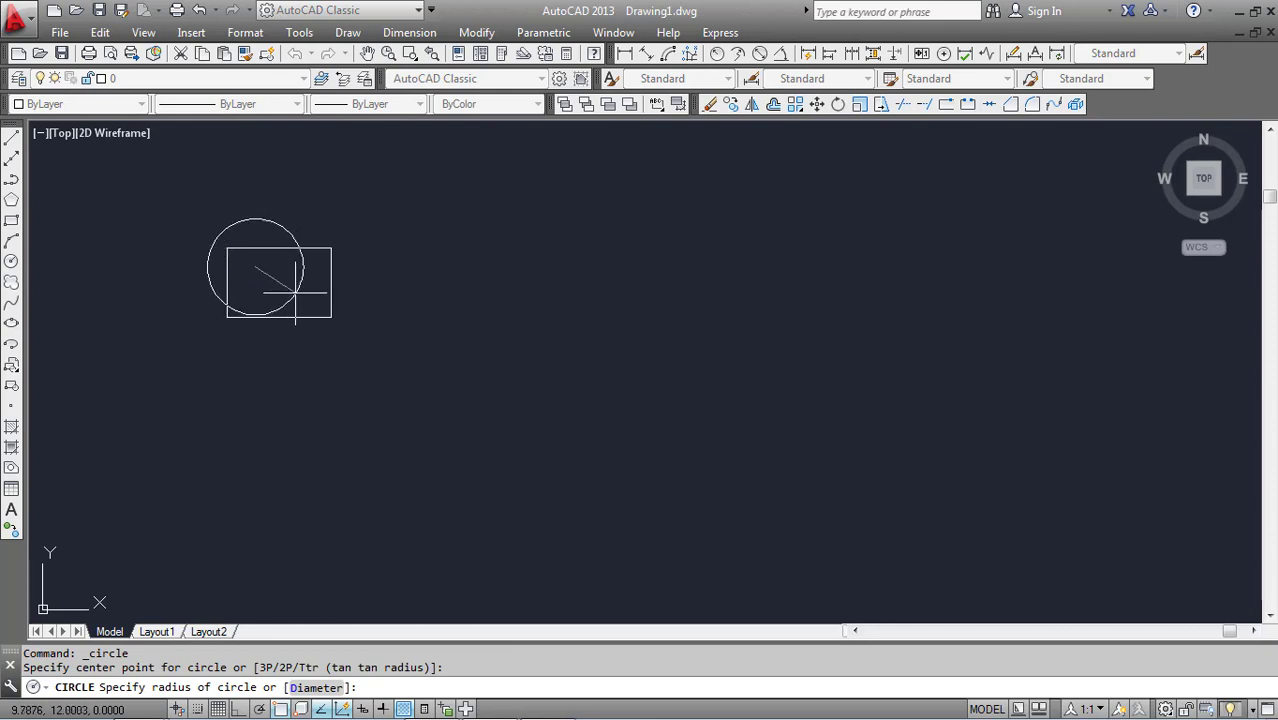
key(Escape)
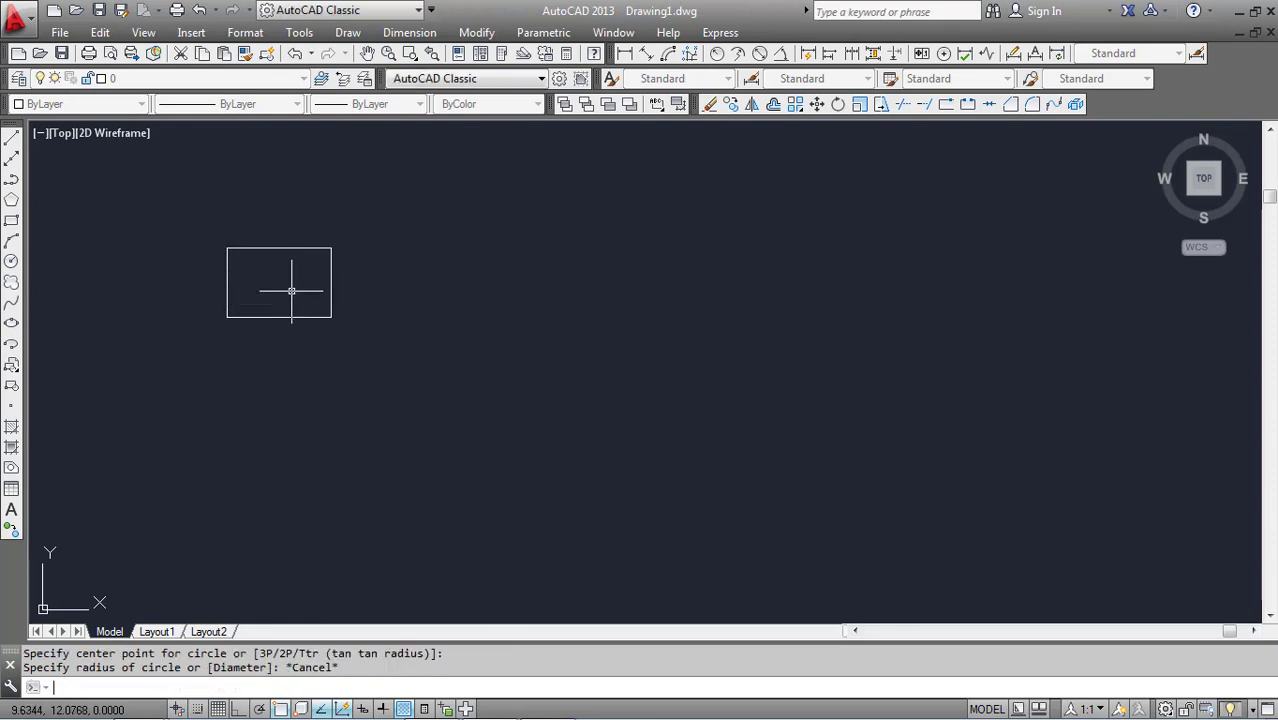
click(11, 261)
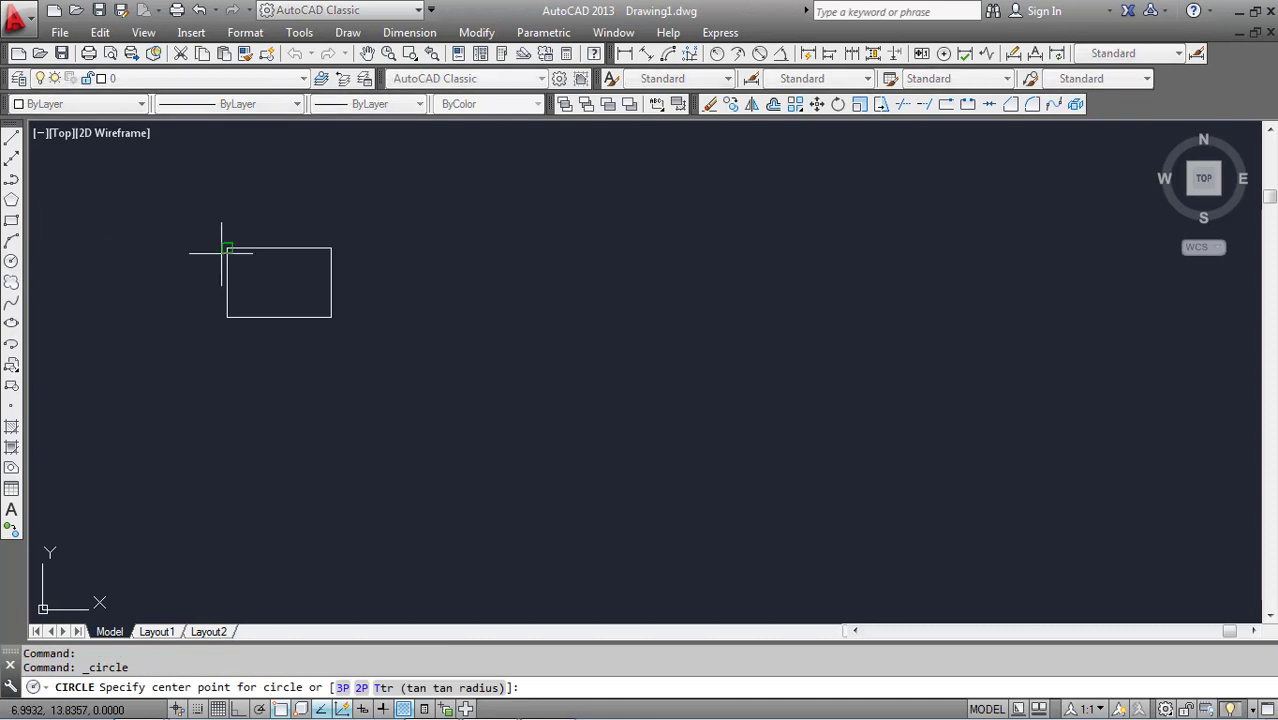
click(227, 247)
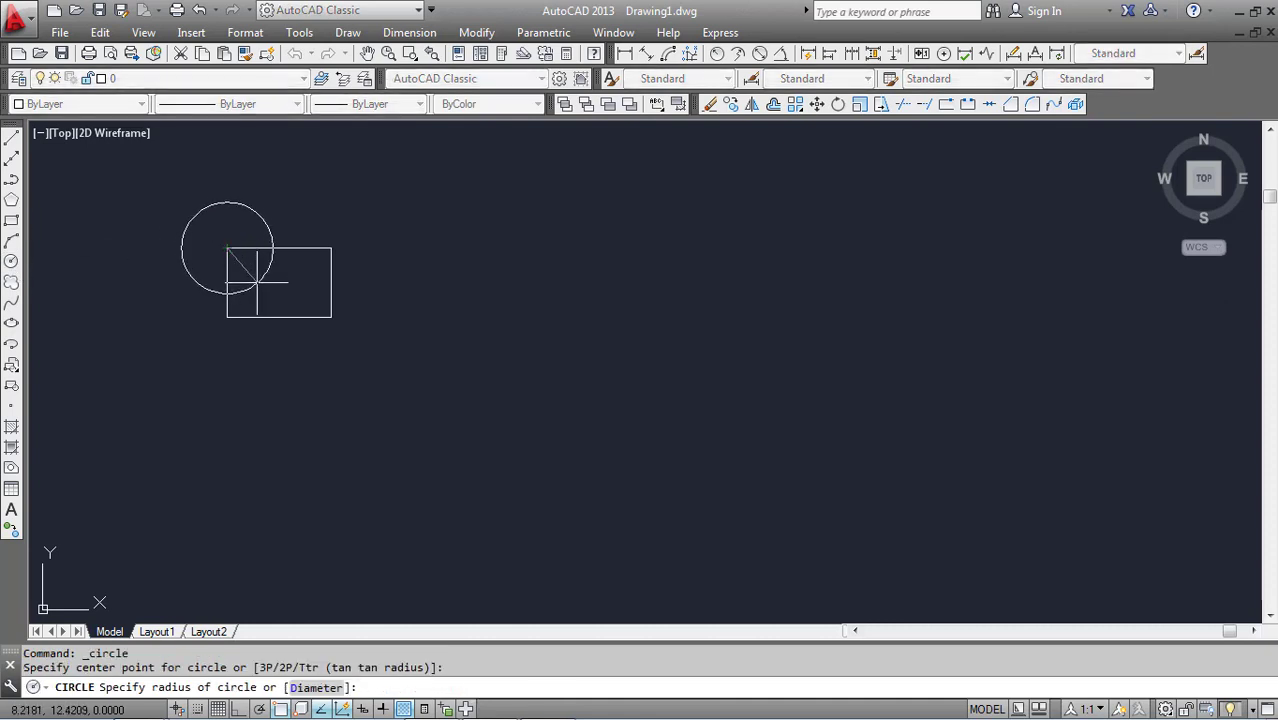
click(260, 284)
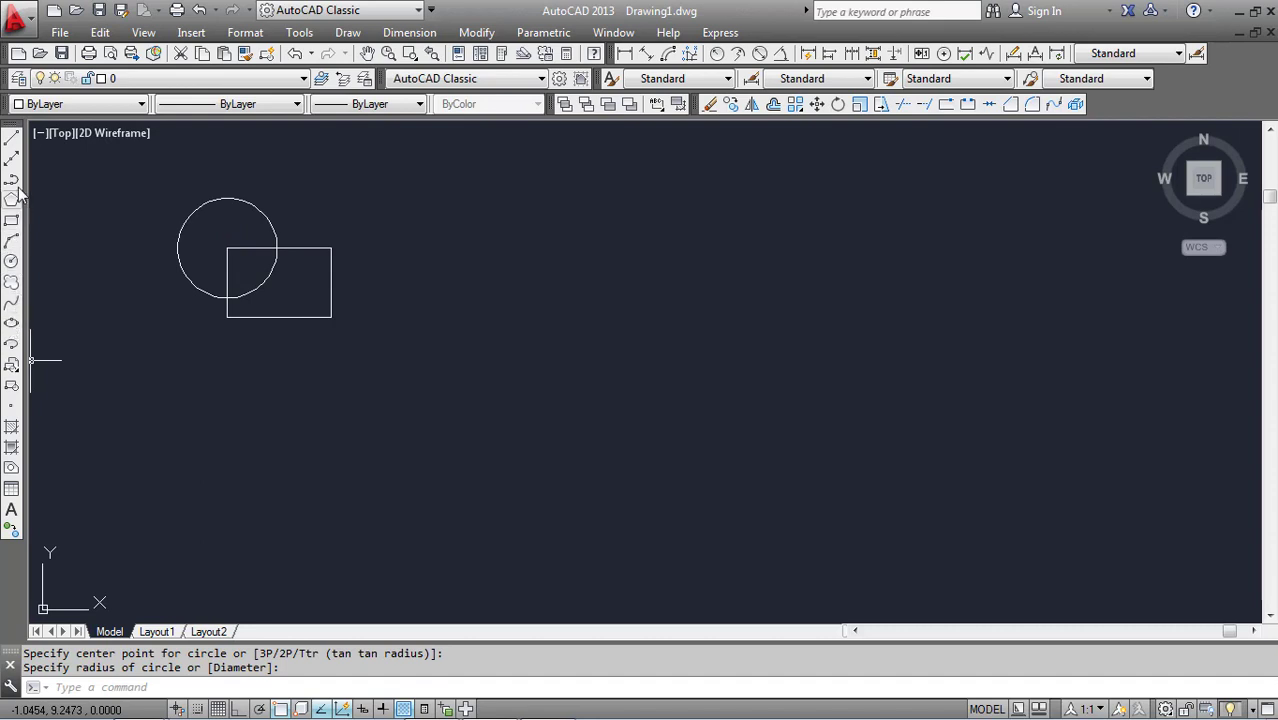
- Draw a diagonal line from lower-left to upper-right through both shapes
click(11, 138)
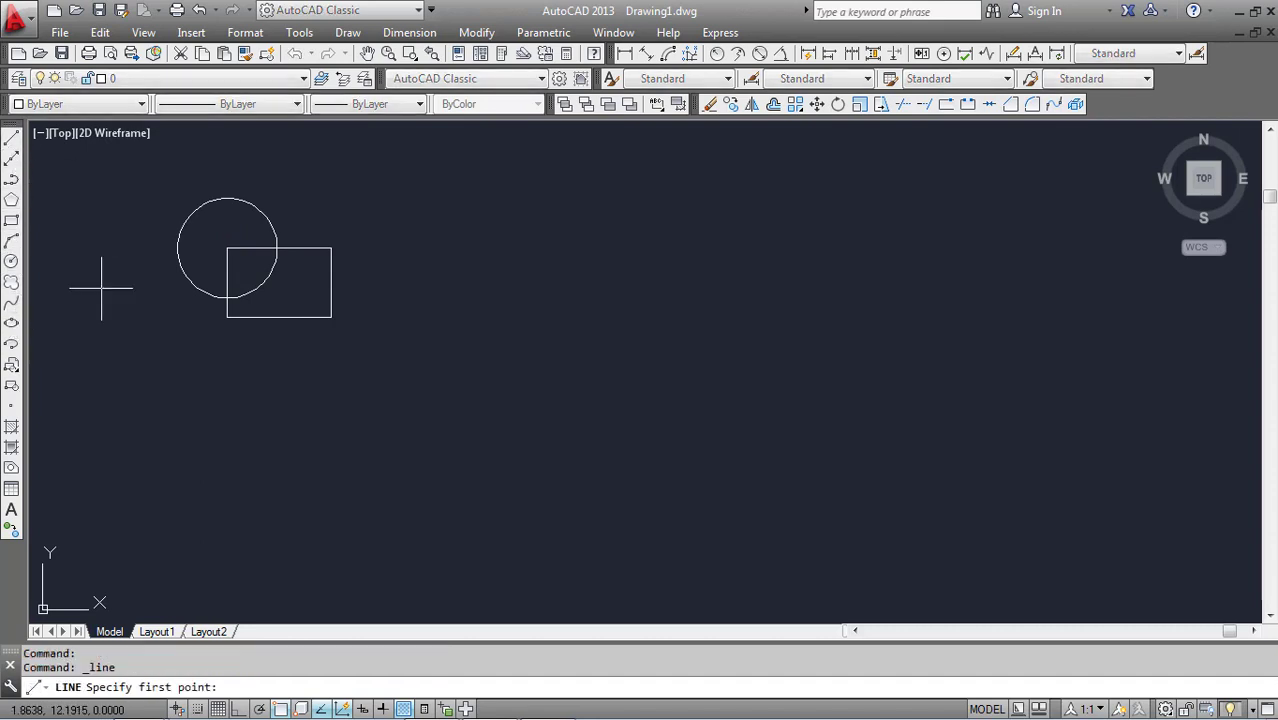
click(170, 310)
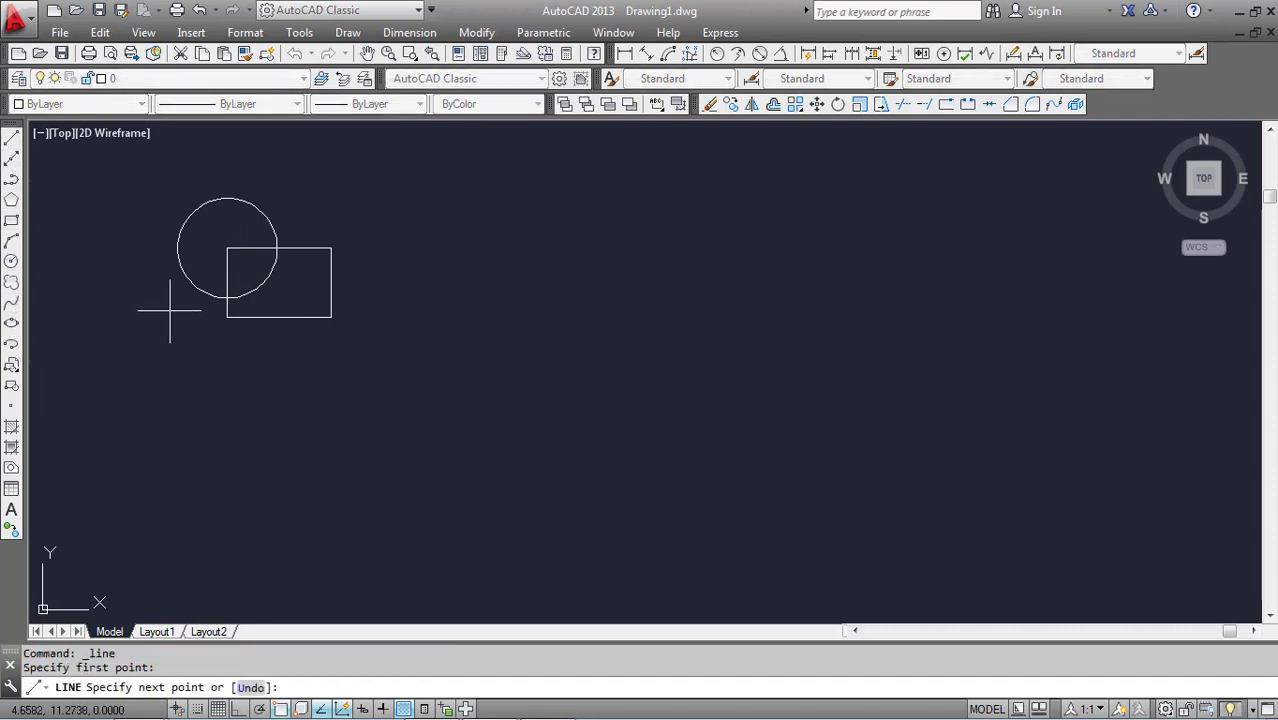
click(308, 205)
key(Escape)
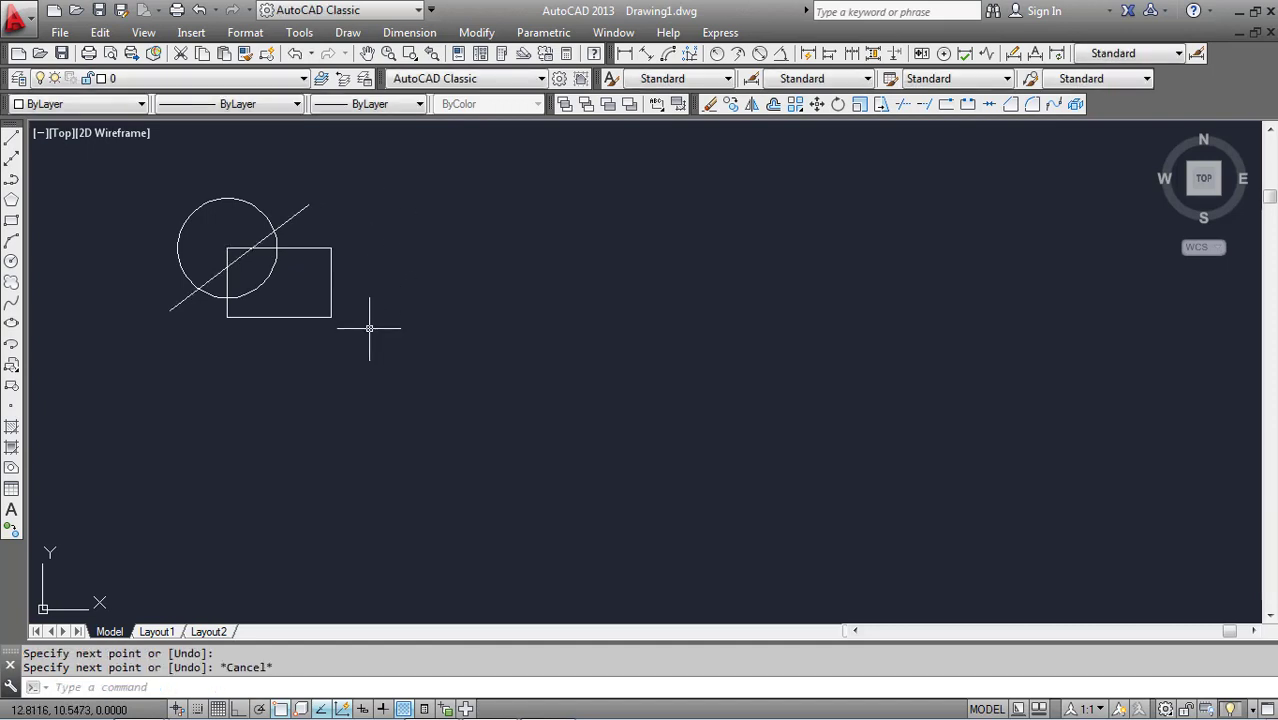
- Give the rectangle a 0.30 mm lineweight
click(334, 298)
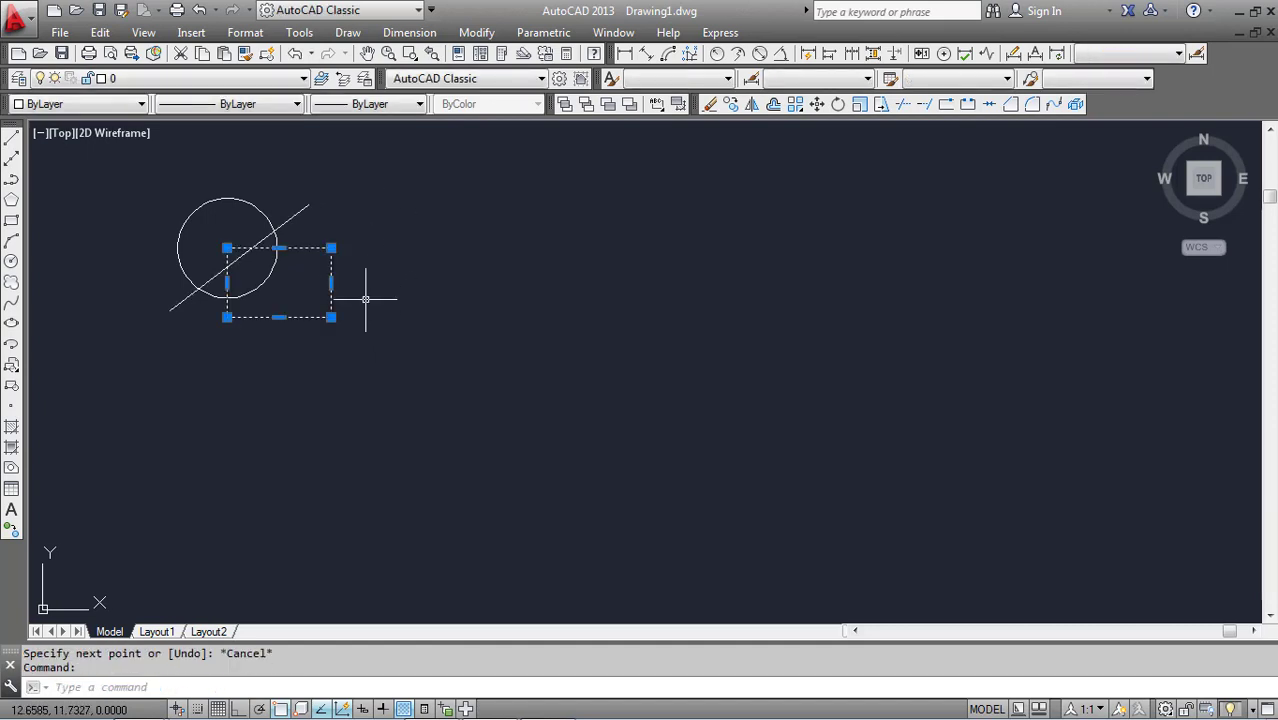
click(410, 105)
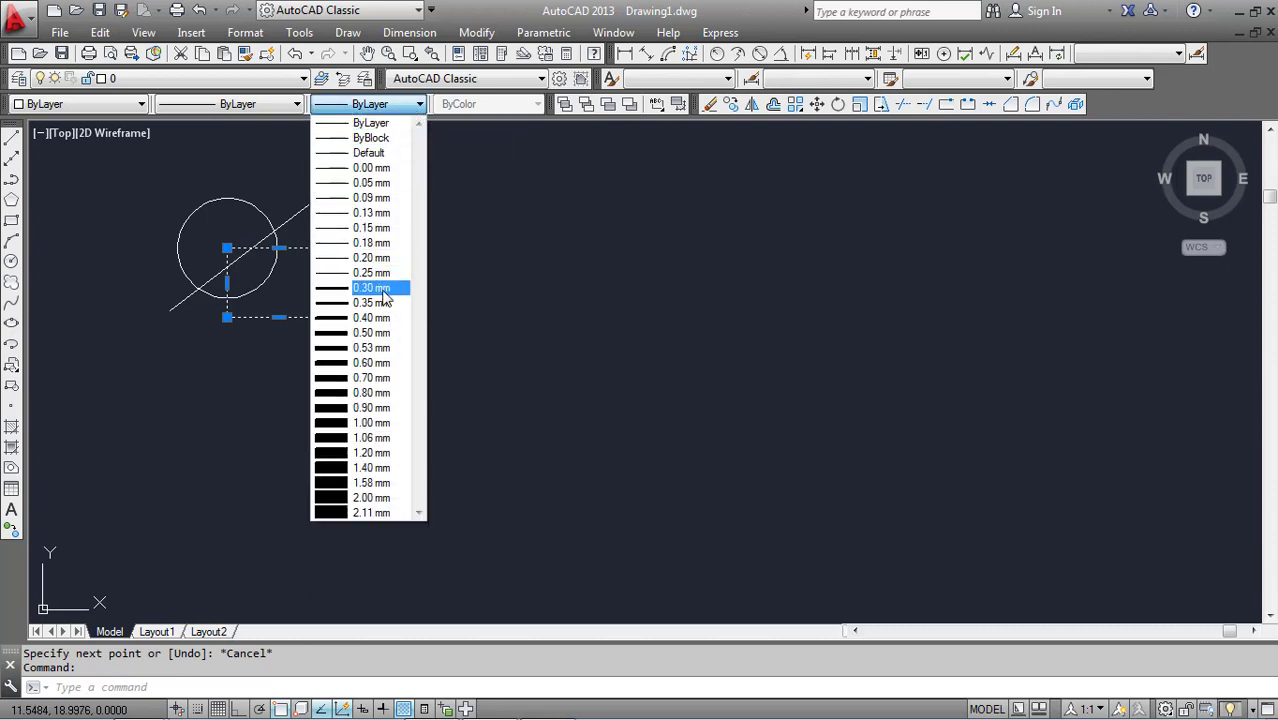
click(385, 288)
key(Escape)
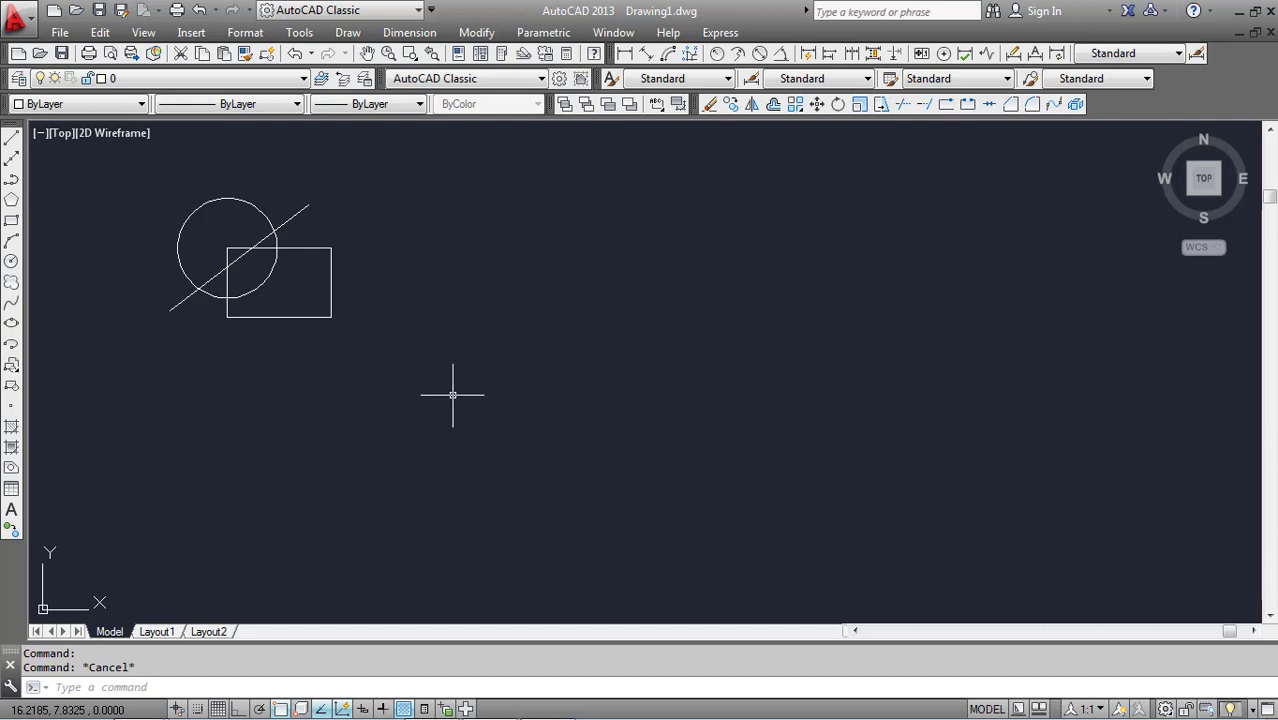
- Turn on Display Lineweight in the LINEWEIGHT settings
text(1e)
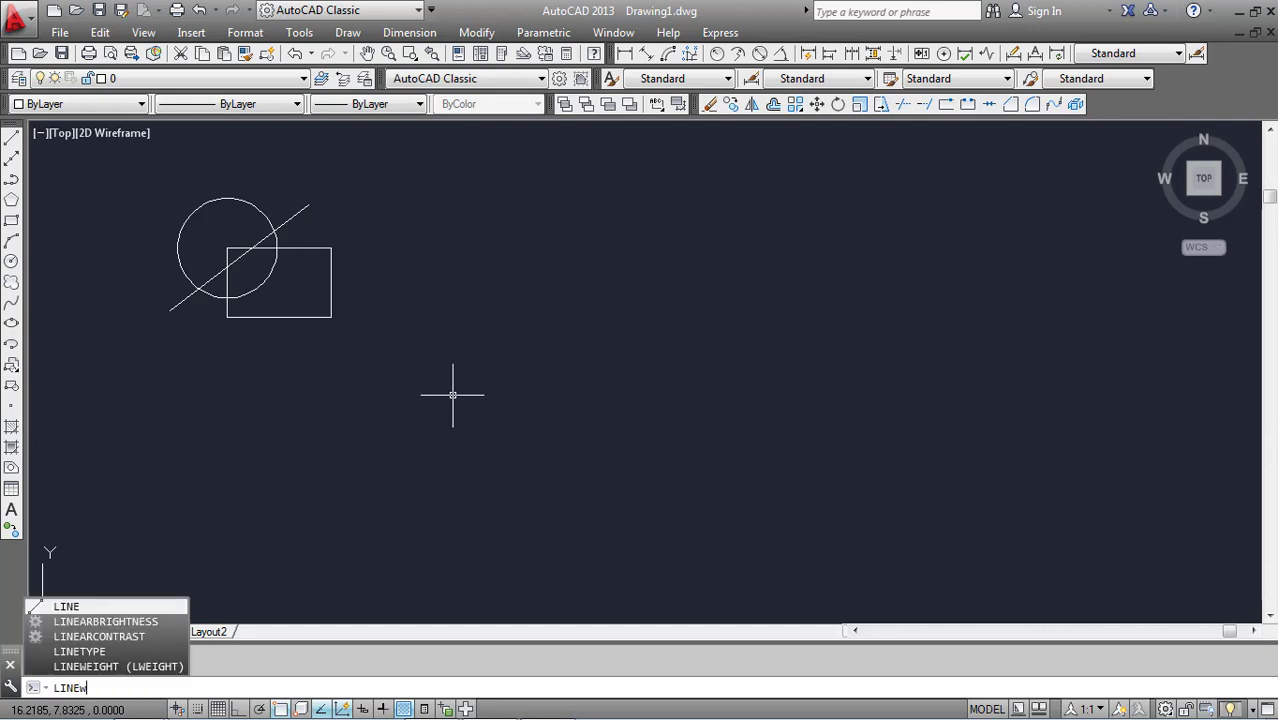
key(Tab)
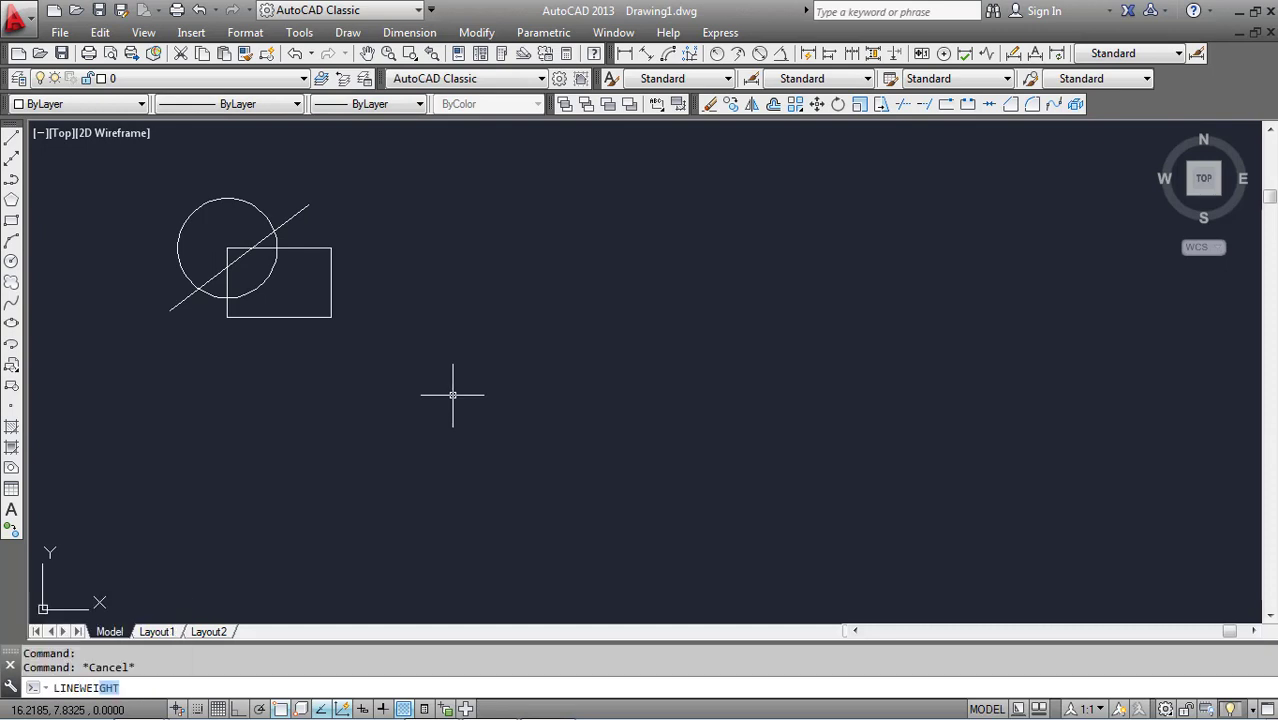
key(Return)
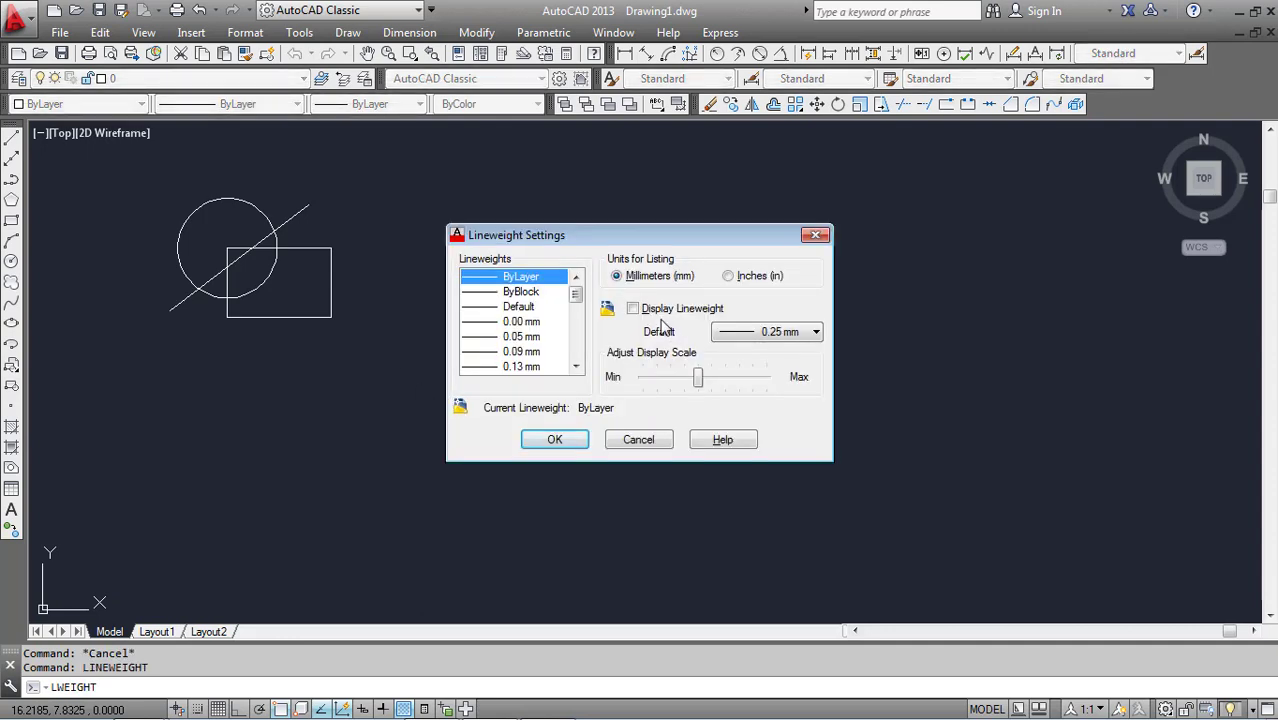
click(660, 310)
click(565, 441)
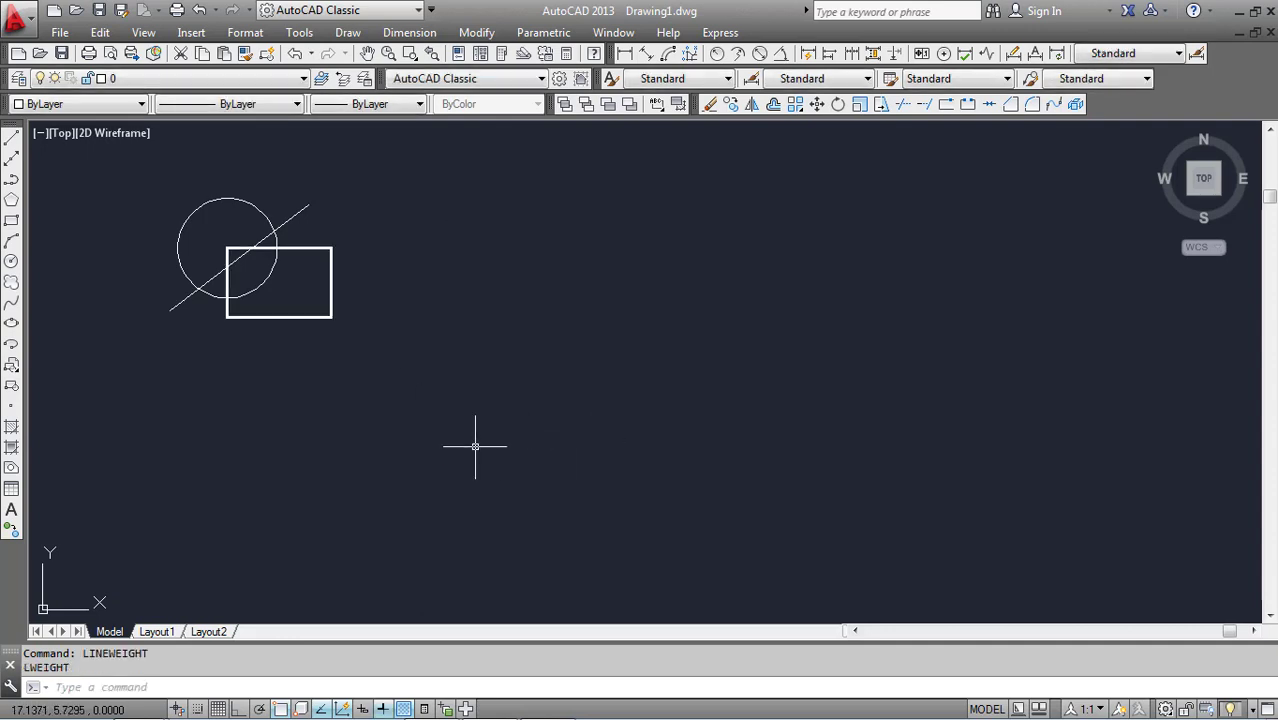
- Change the rectangle's lineweight to 0.40 mm
scroll(250, 220, up, 2)
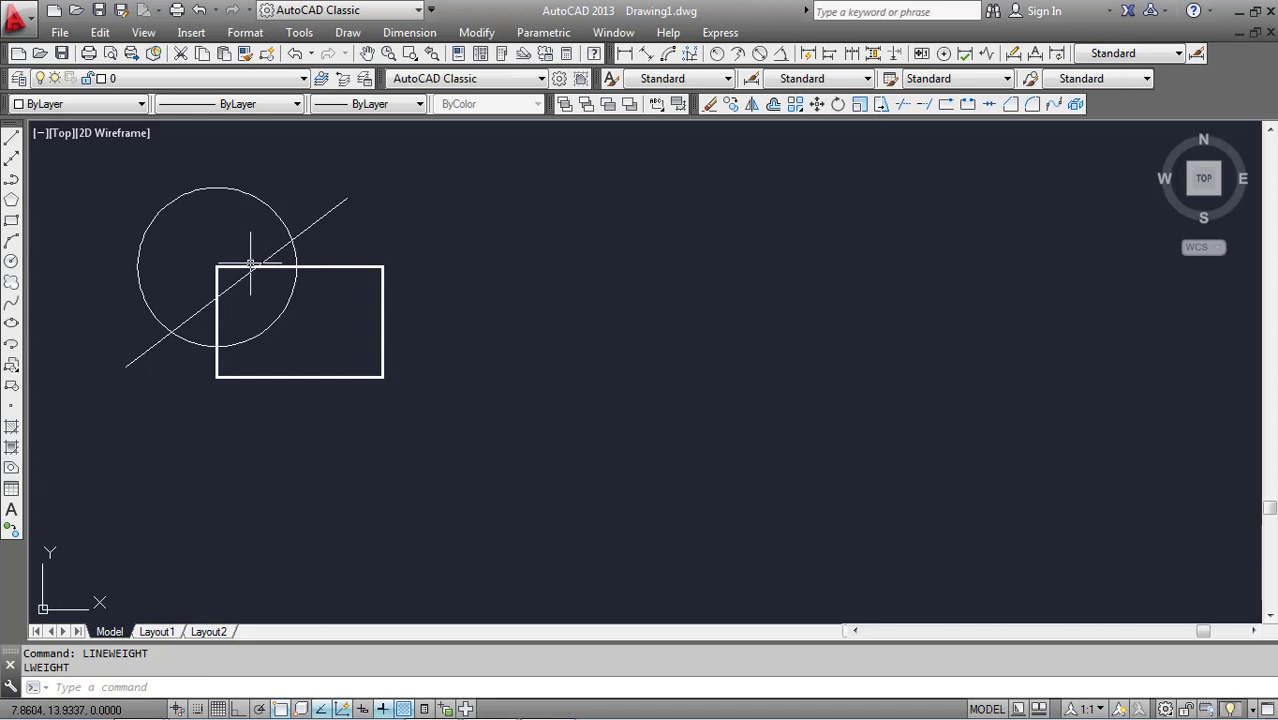
middle_drag(254, 262, 358, 318)
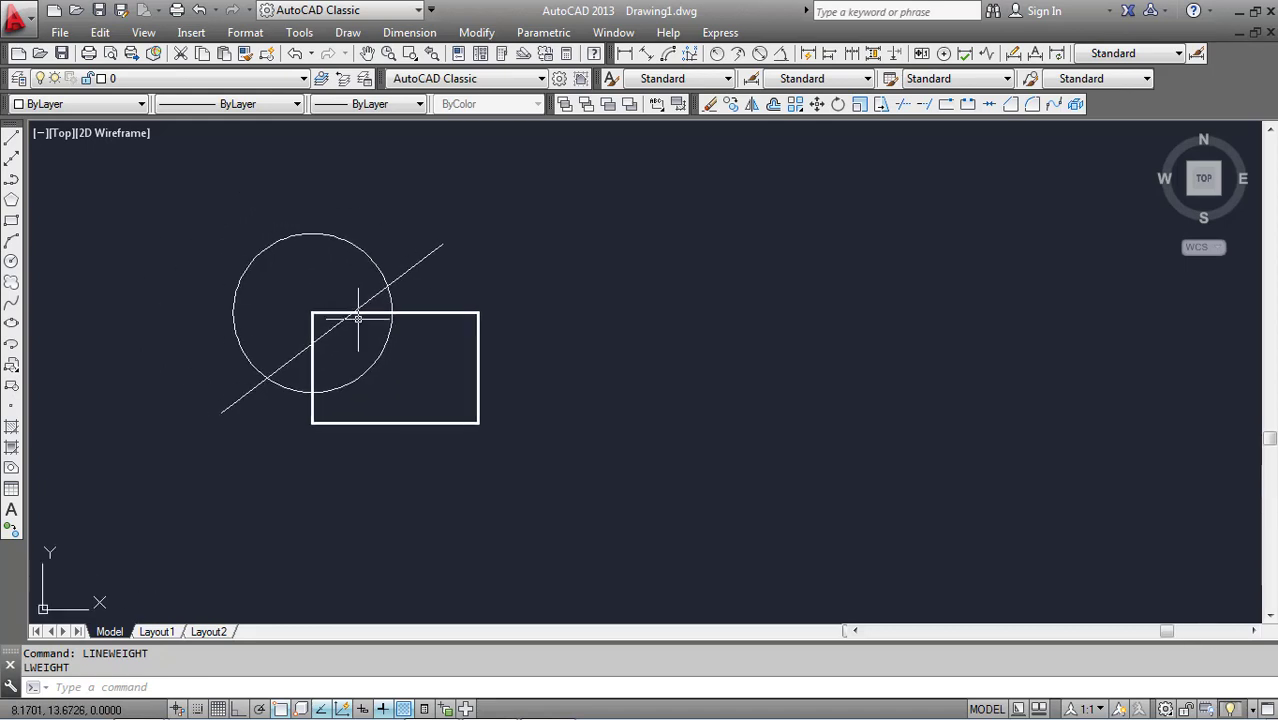
click(477, 341)
click(378, 104)
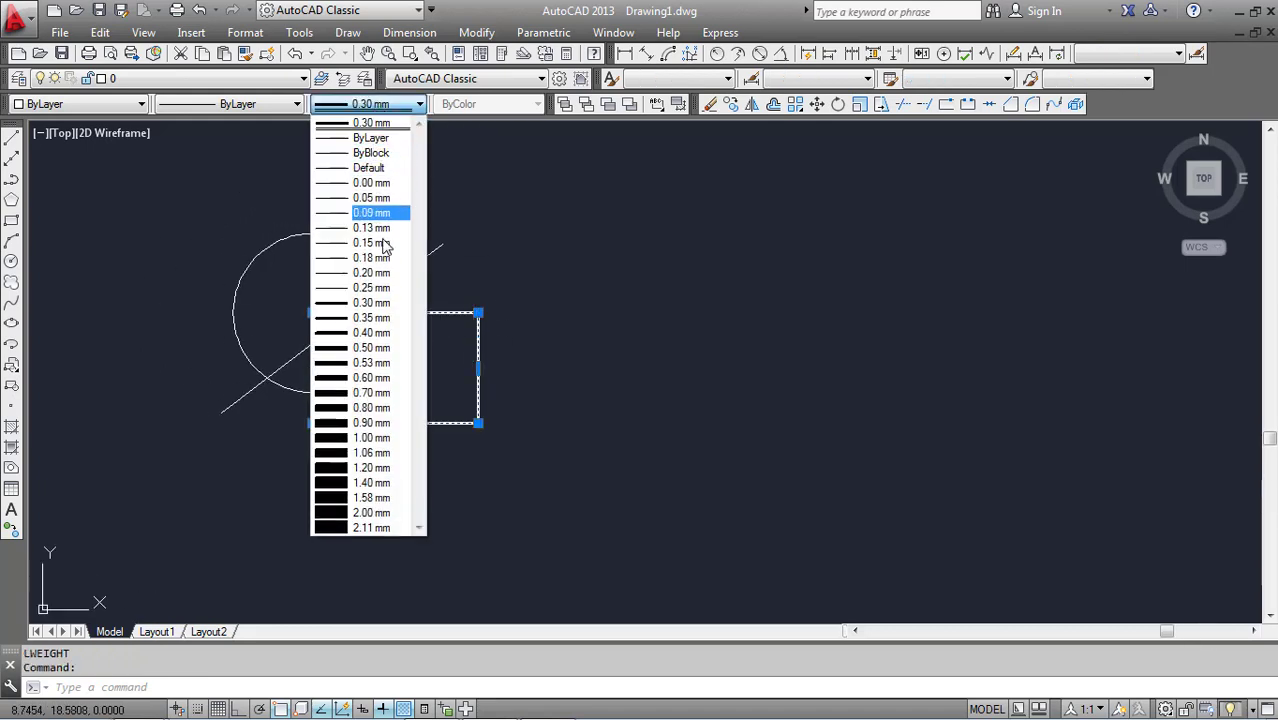
click(372, 332)
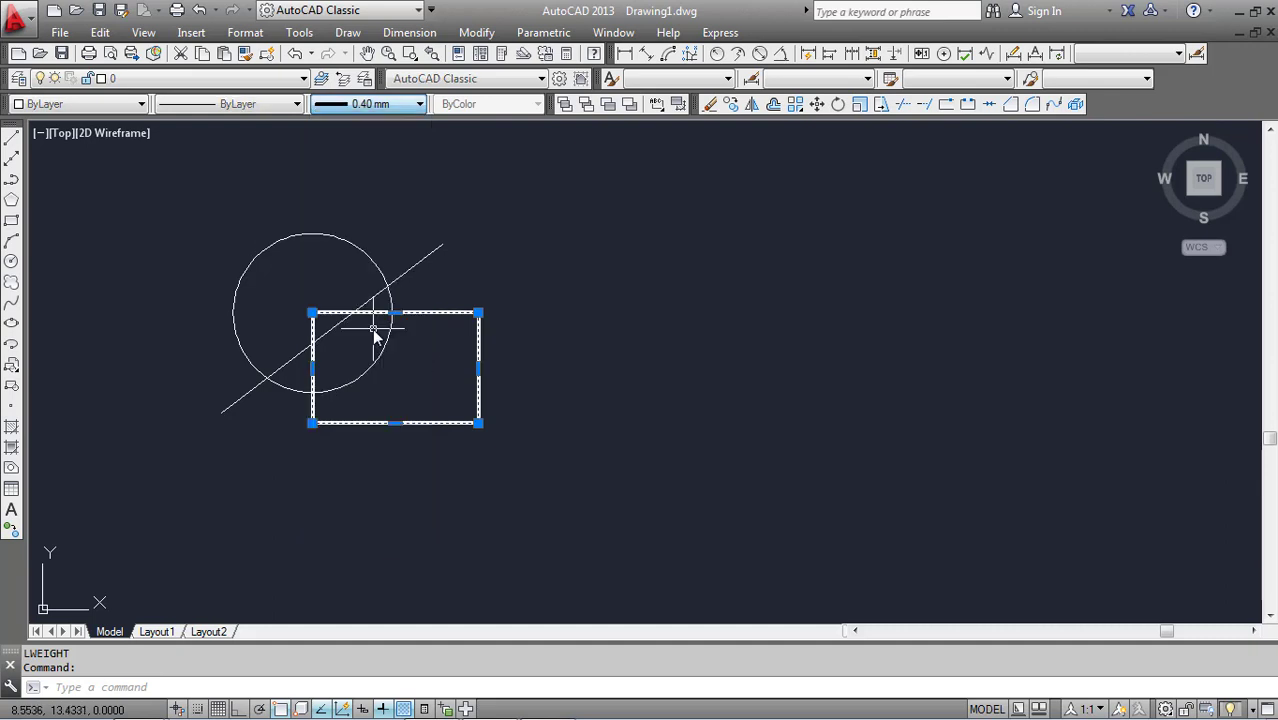
key(Escape)
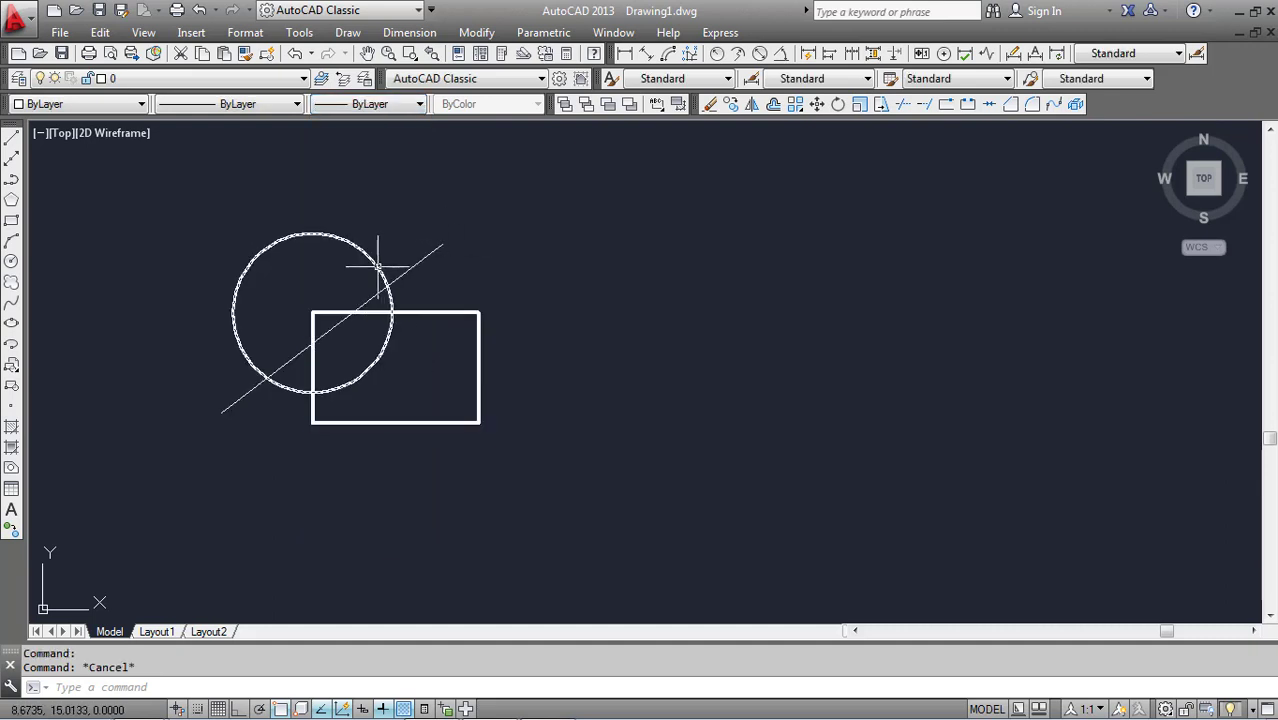
- Give the circle a 0.50 mm lineweight and the diagonal line 0.70 mm
click(377, 266)
click(398, 106)
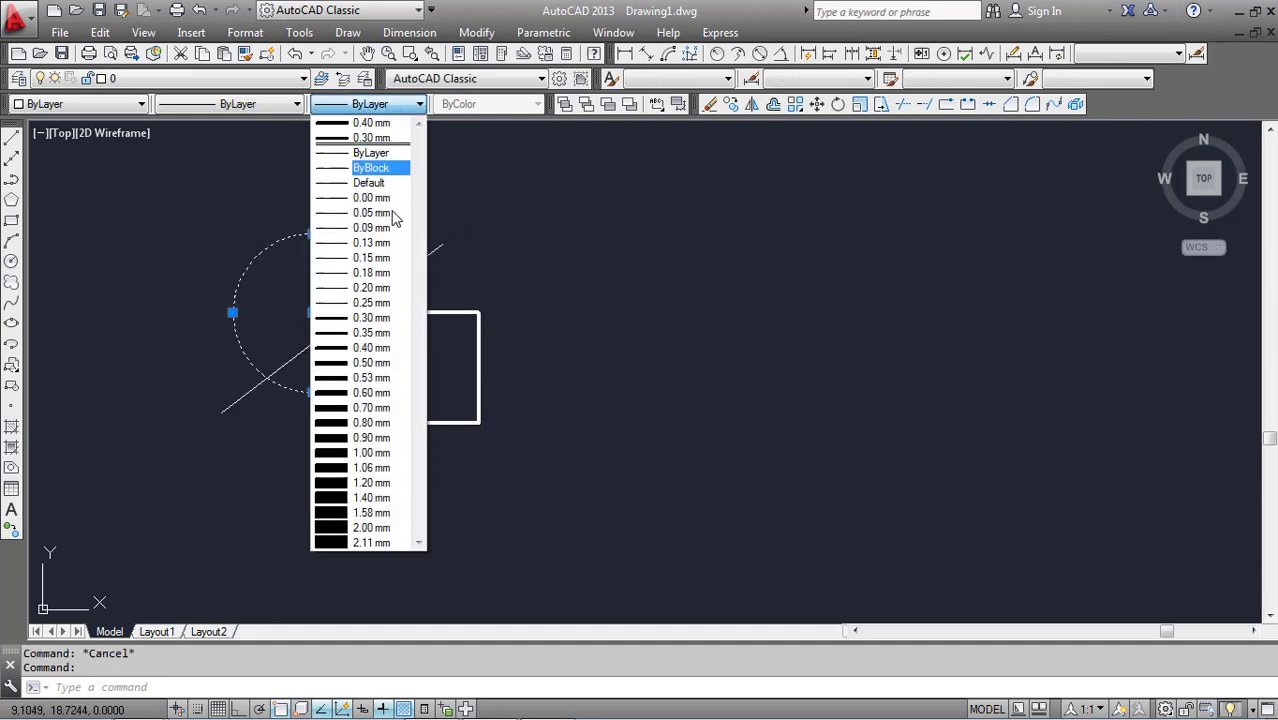
click(367, 377)
key(Escape)
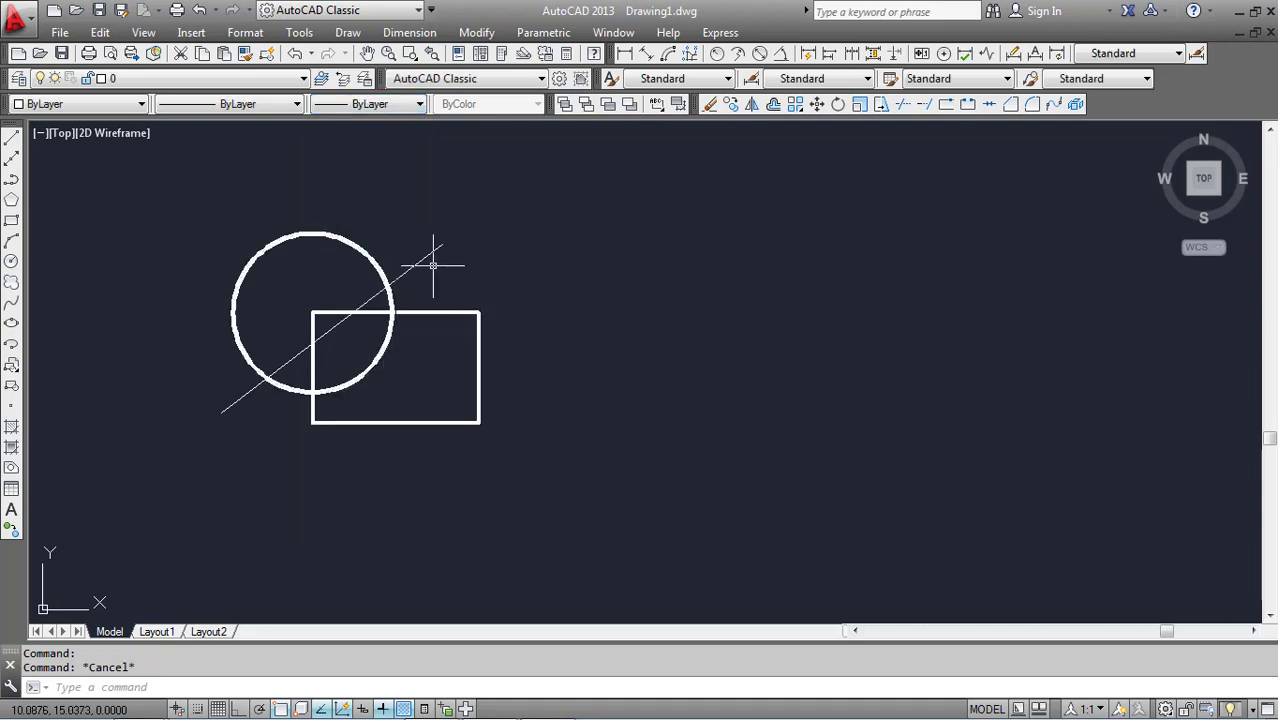
click(430, 255)
click(336, 106)
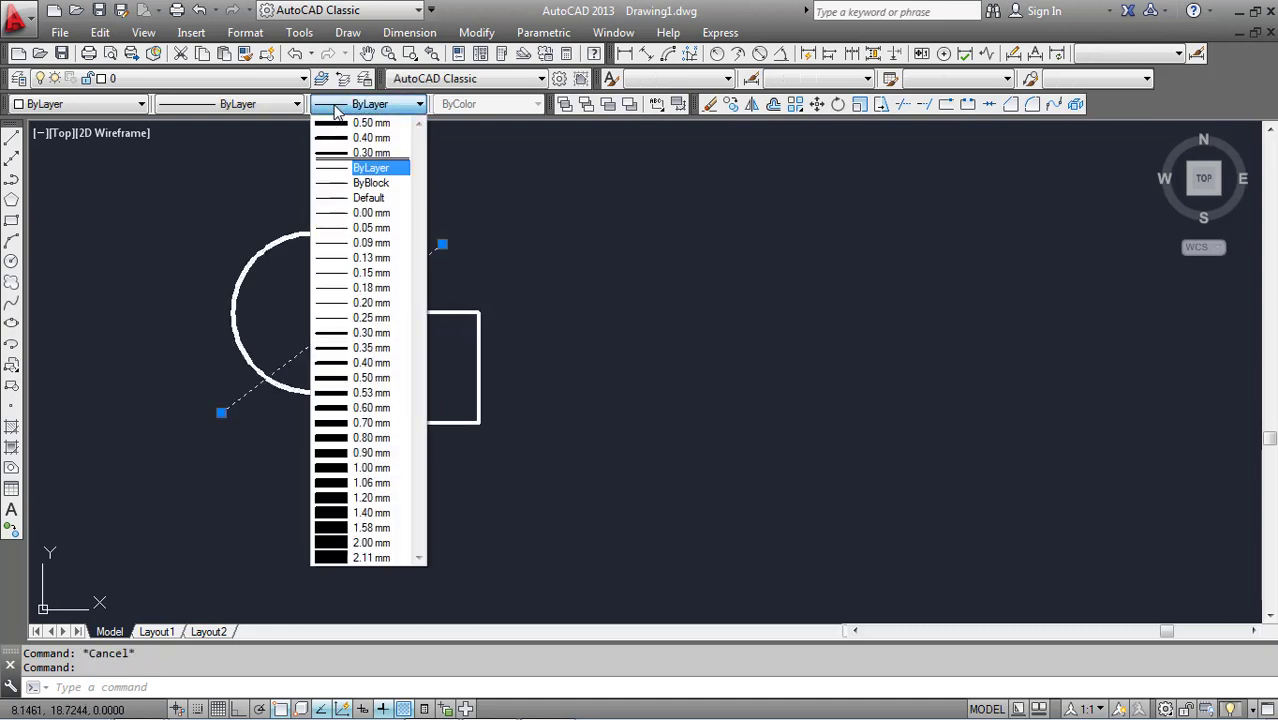
click(355, 422)
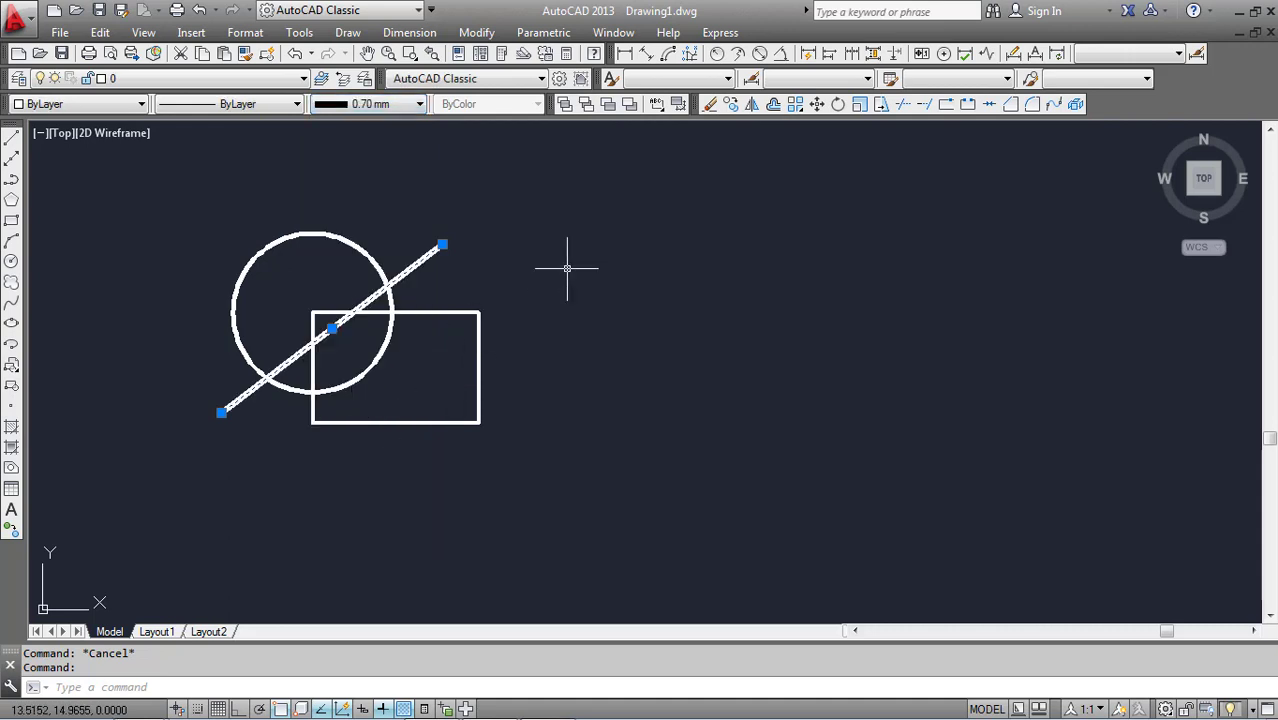
key(Escape)
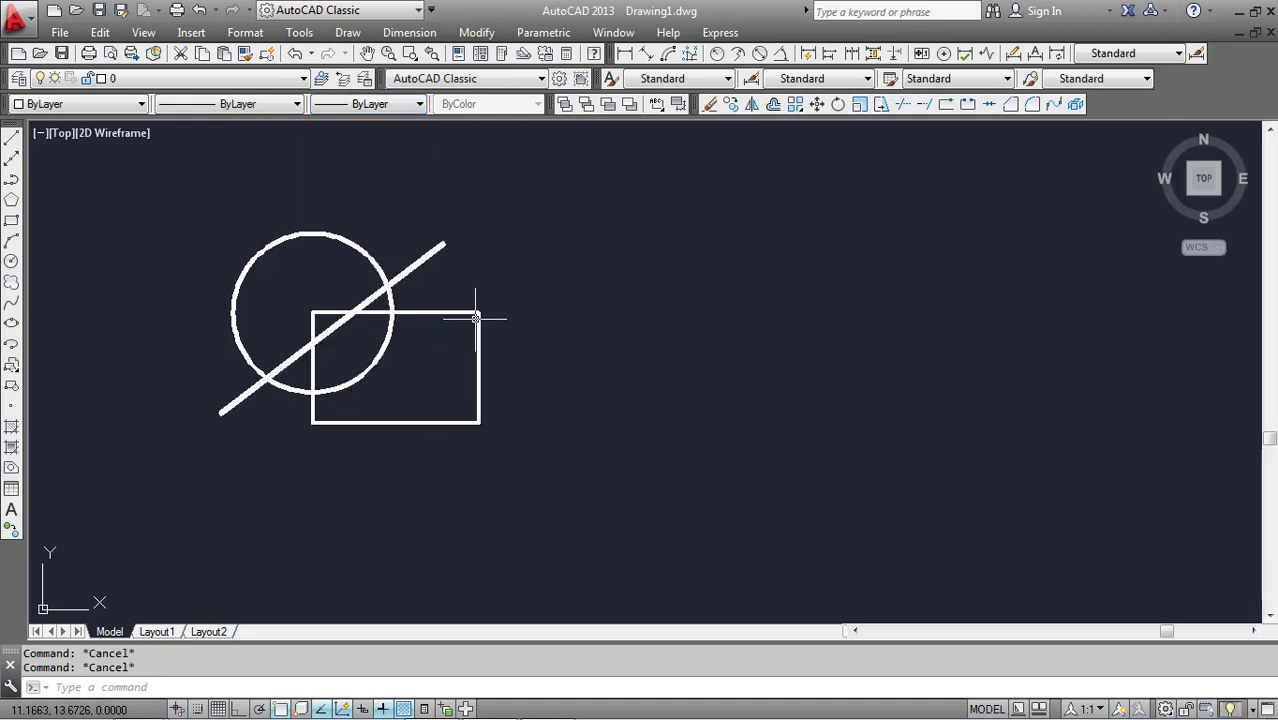
- Select the rectangle with a selection window
click(475, 318)
click(499, 300)
click(492, 314)
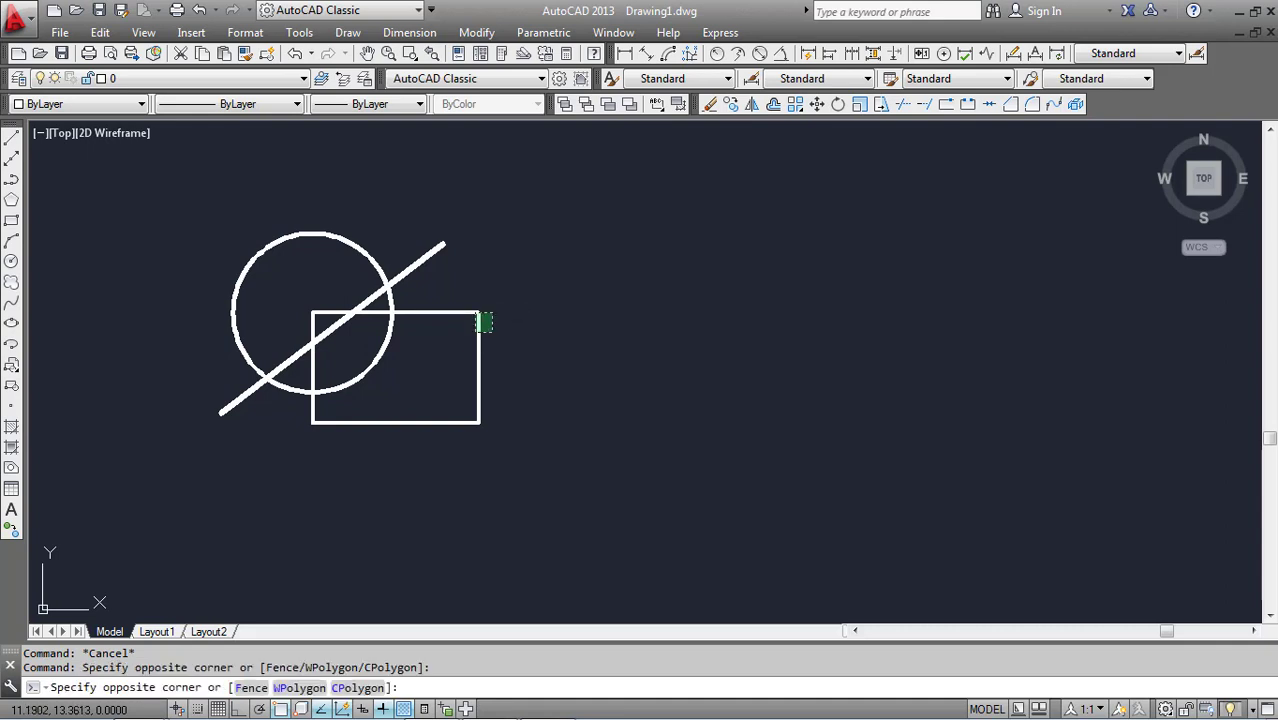
click(472, 334)
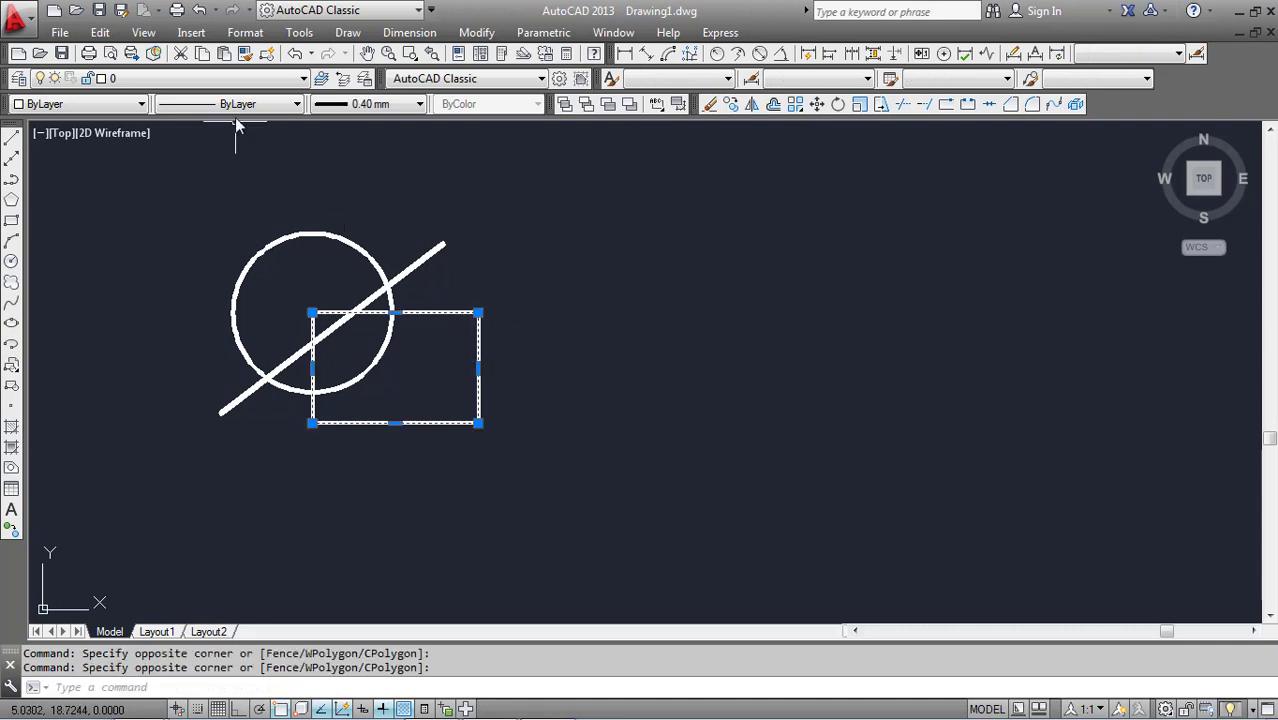
- Make the selected rectangle yellow
click(130, 104)
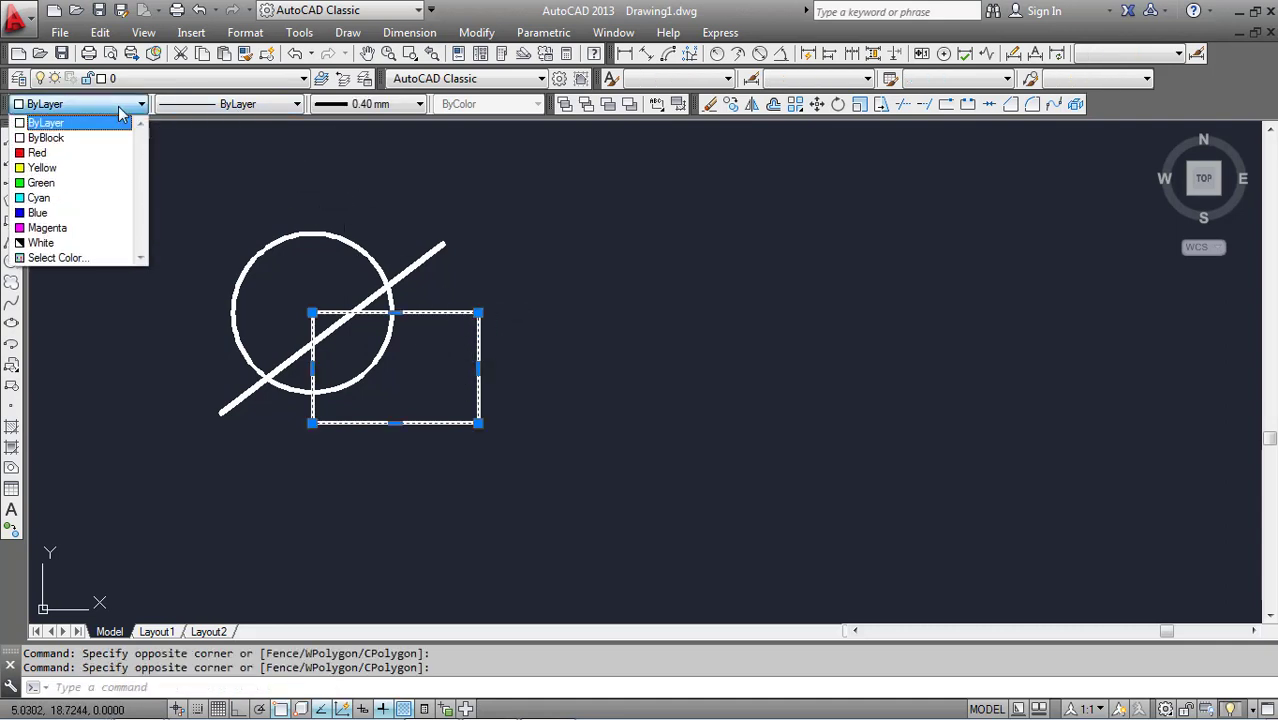
click(70, 165)
key(Escape)
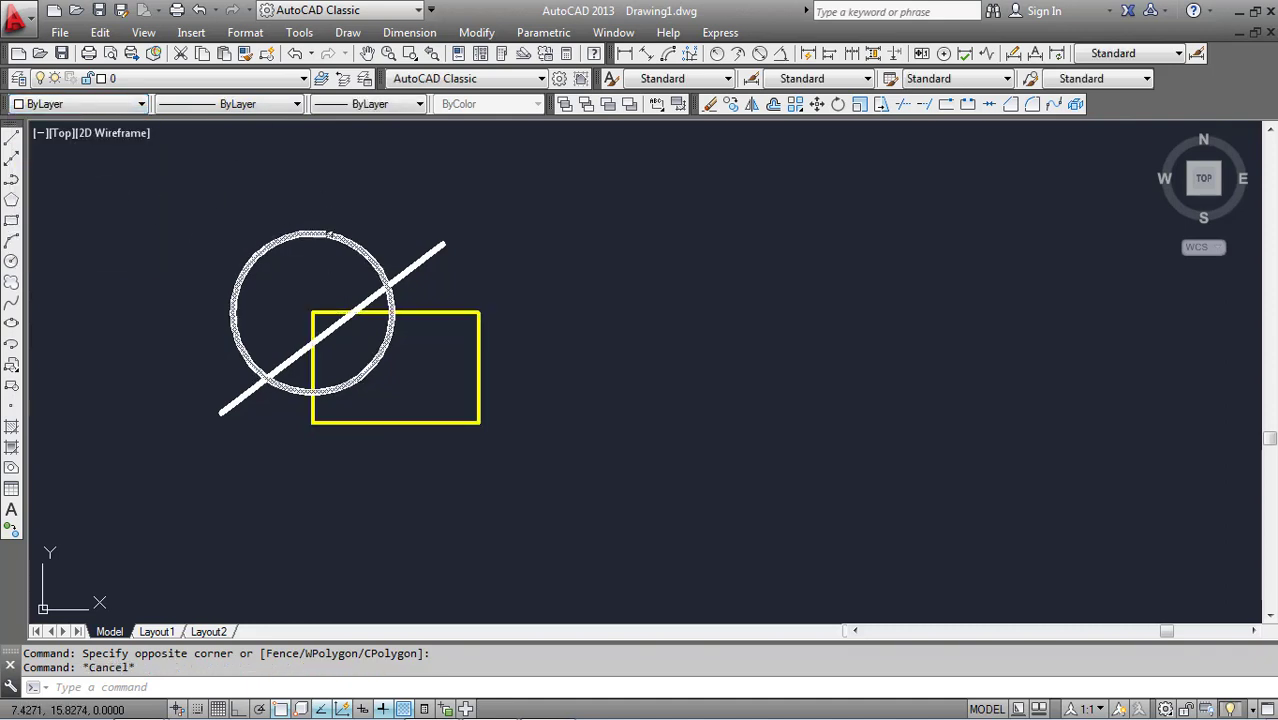
- Make the circle green
click(338, 236)
click(135, 104)
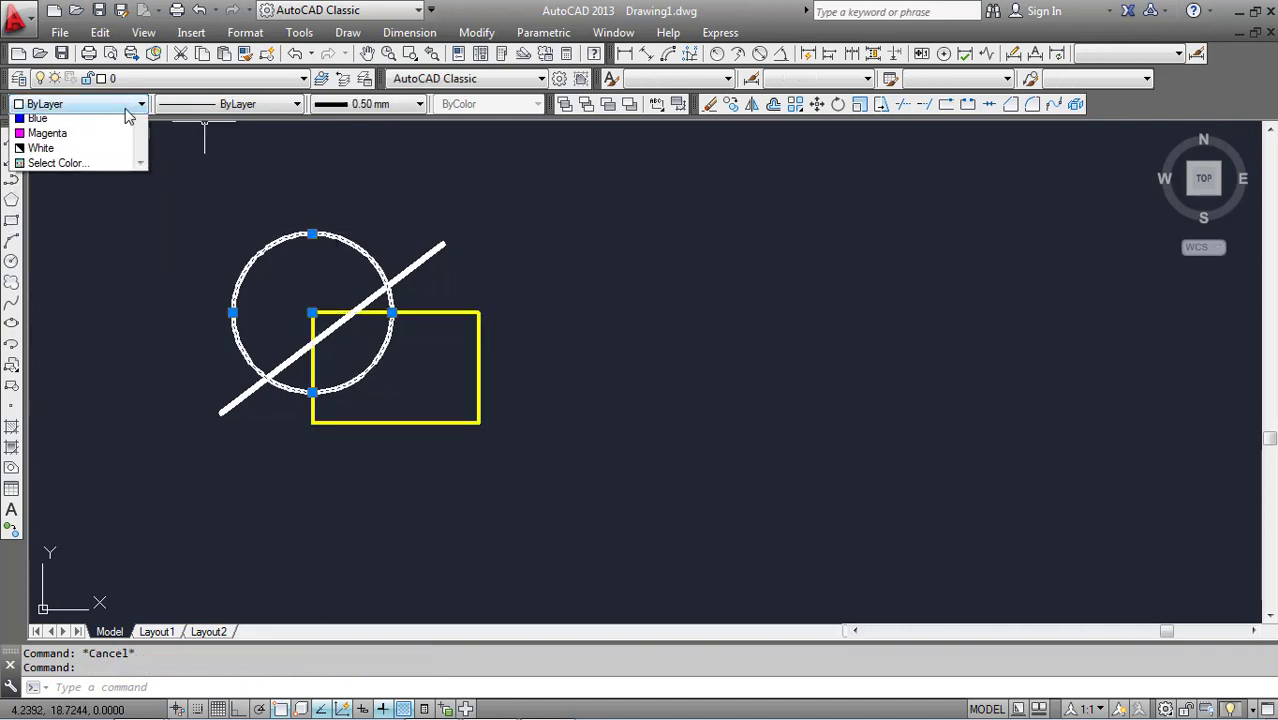
click(98, 185)
key(Escape)
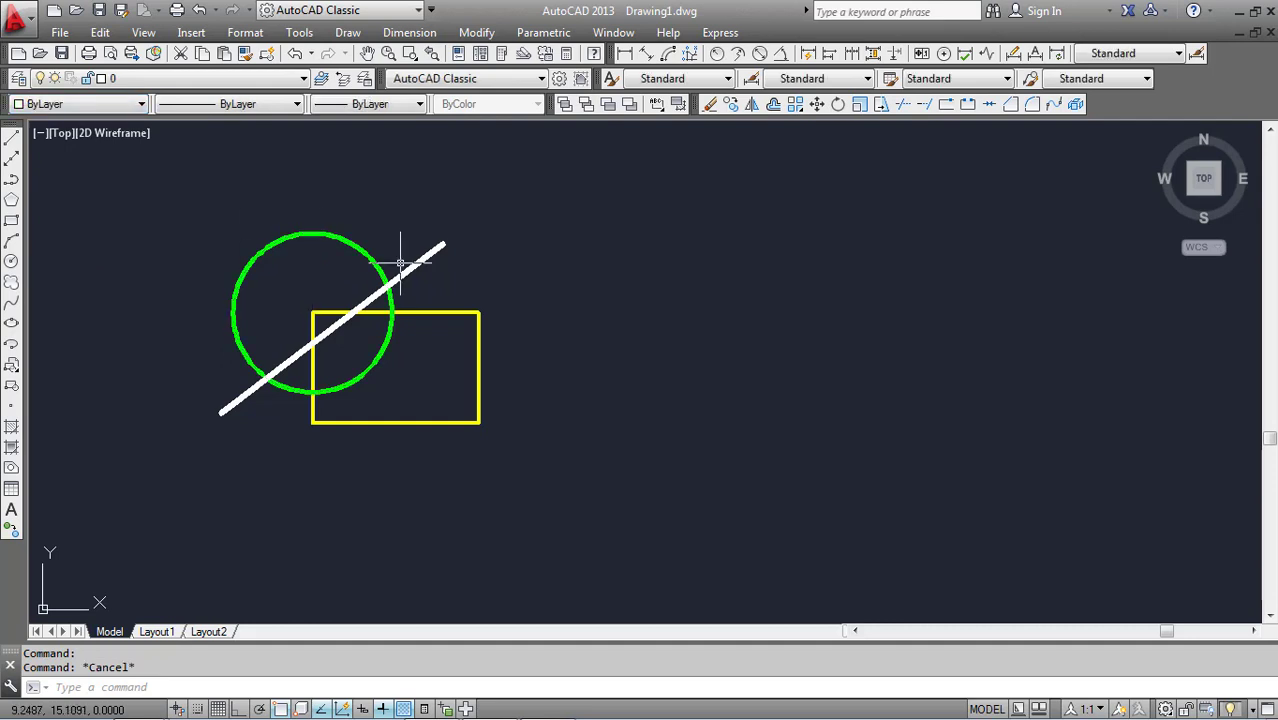
- Make the diagonal line magenta
click(425, 256)
click(103, 106)
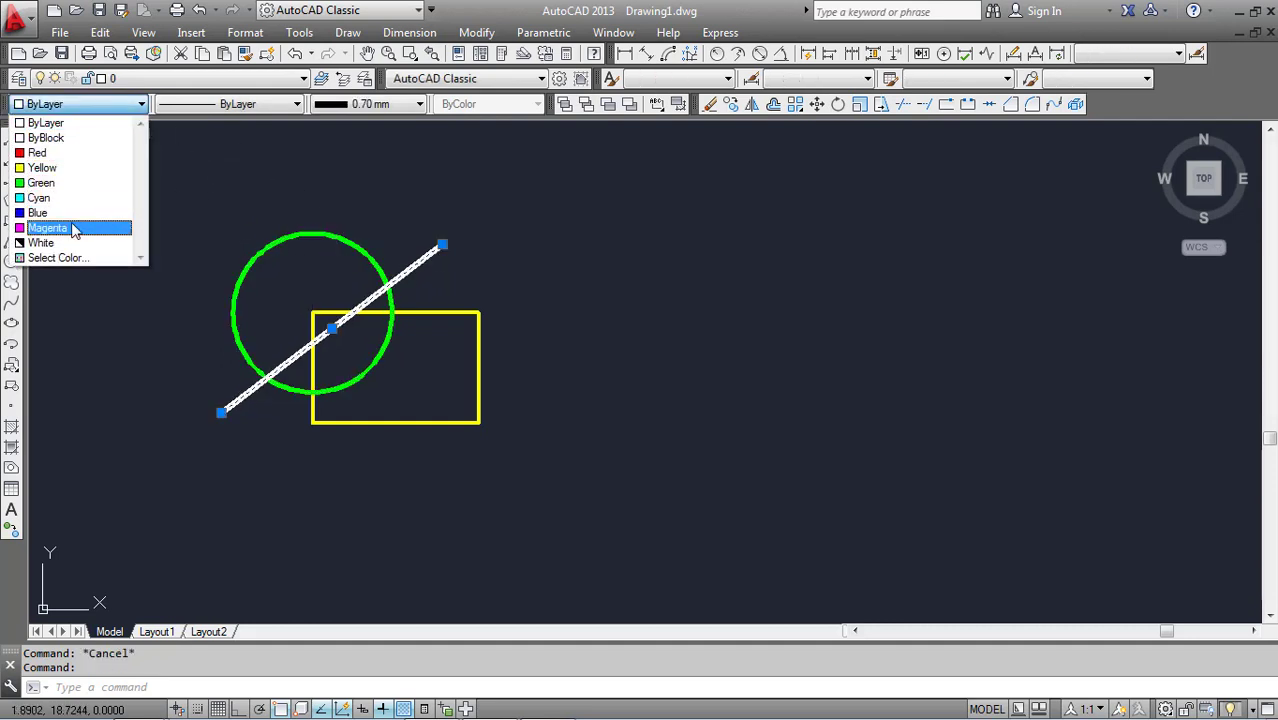
click(47, 228)
key(Escape)
scroll(670, 332, down, 2)
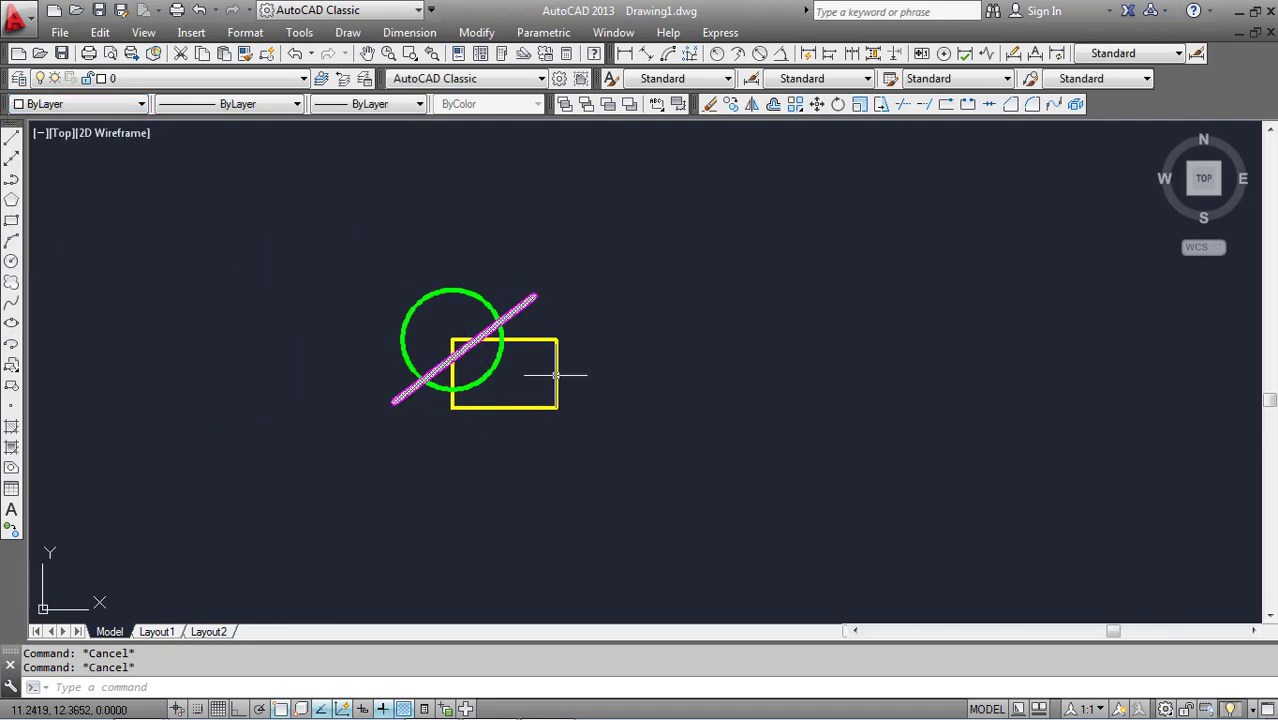
scroll(571, 371, up, 2)
click(647, 459)
- Copy the circle, line and rectangle and paste a copy to the right
click(305, 277)
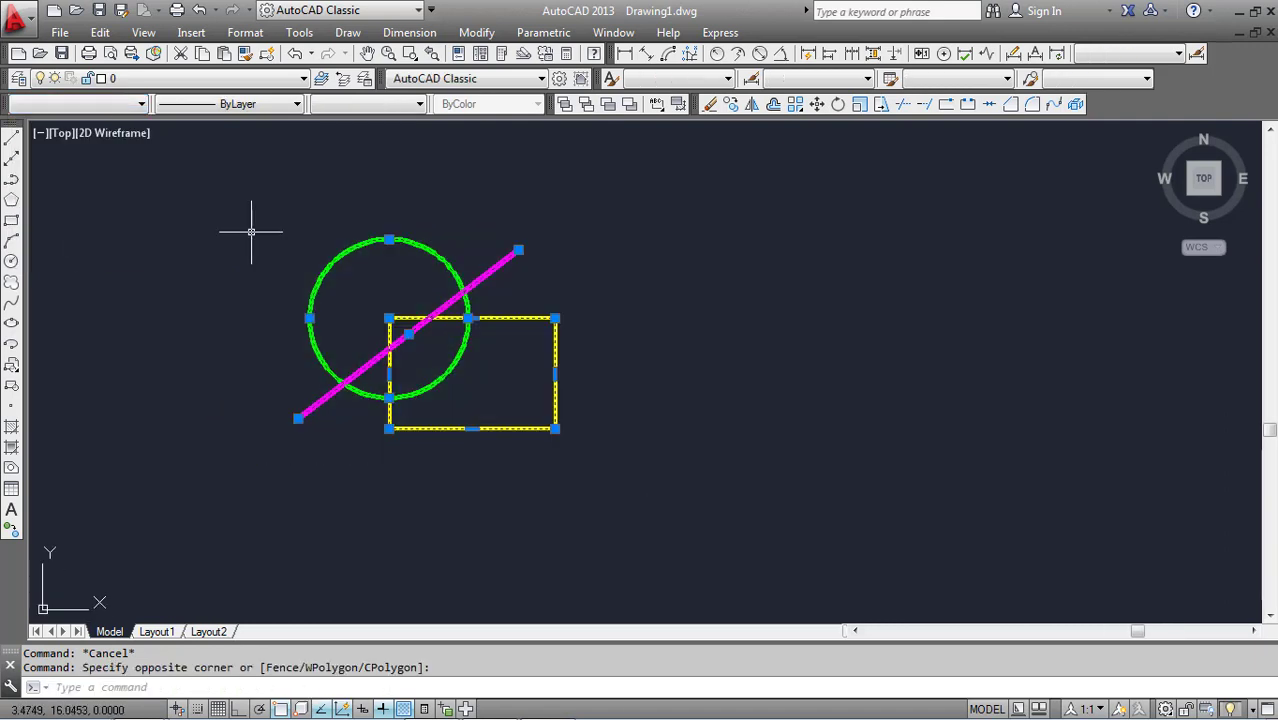
key(ctrl+c)
key(ctrl+v)
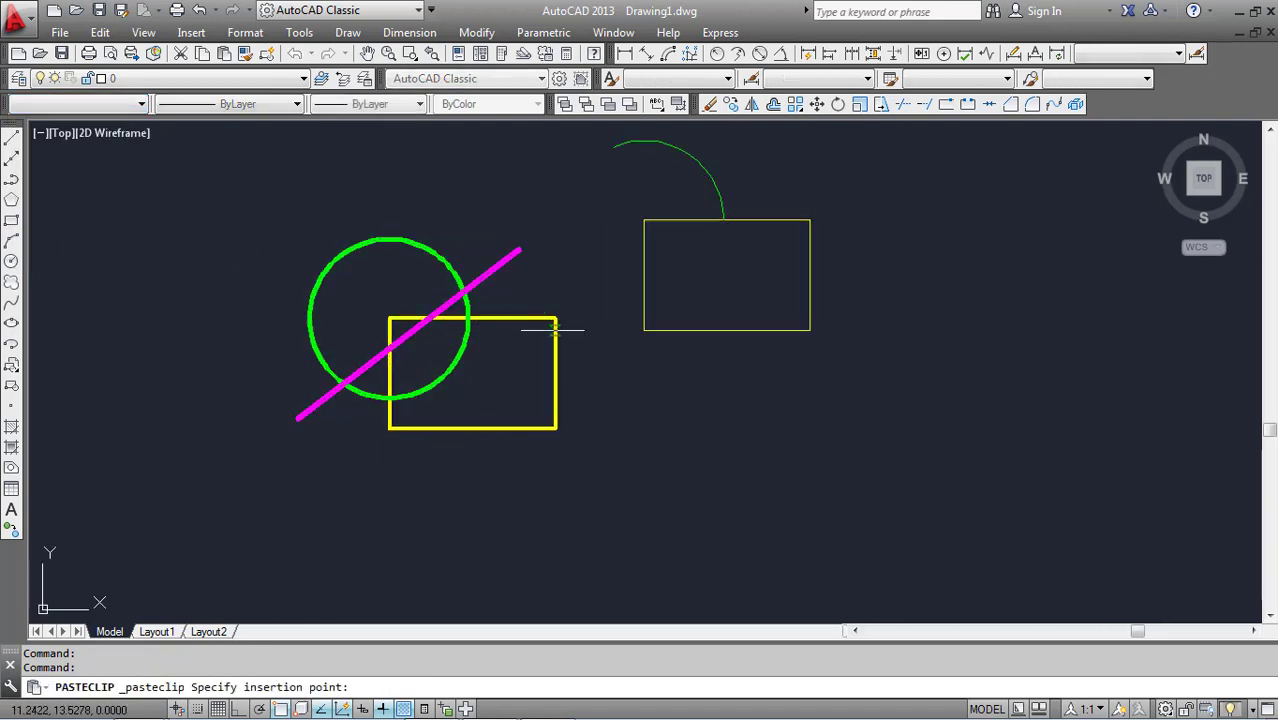
click(740, 400)
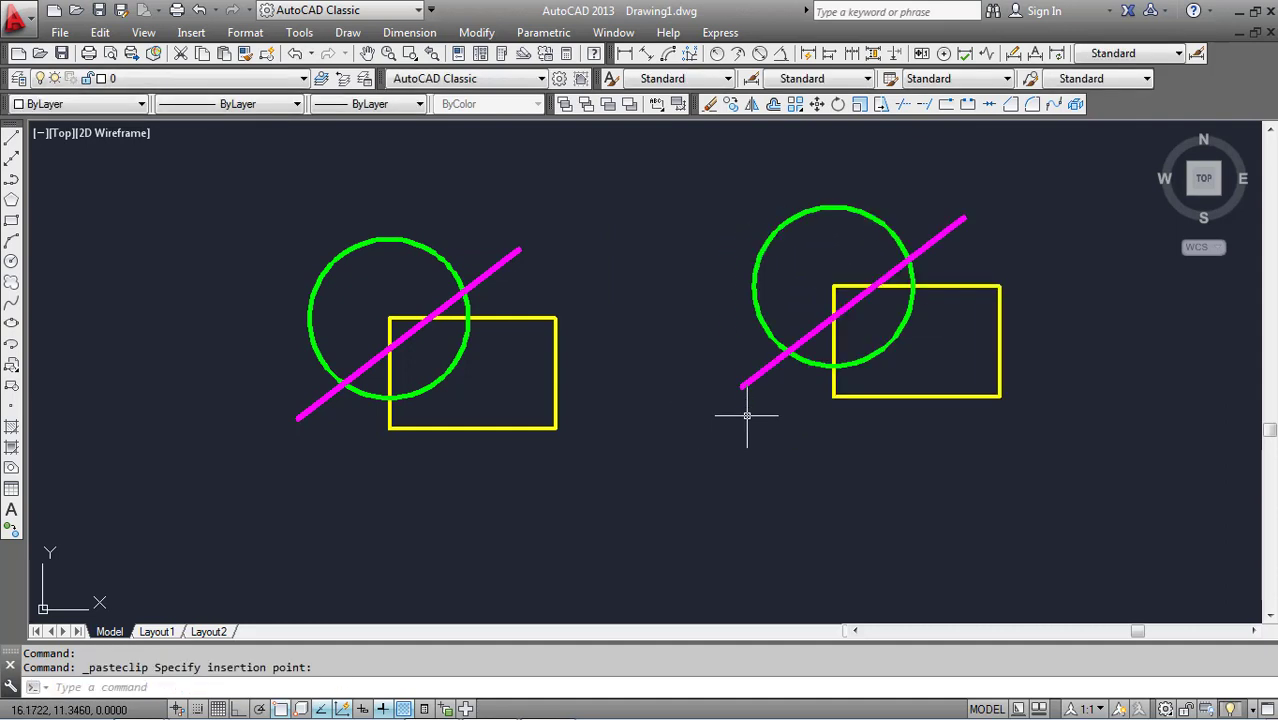
scroll(743, 440, down, 2)
scroll(670, 395, down, 2)
middle_drag(638, 377, 470, 309)
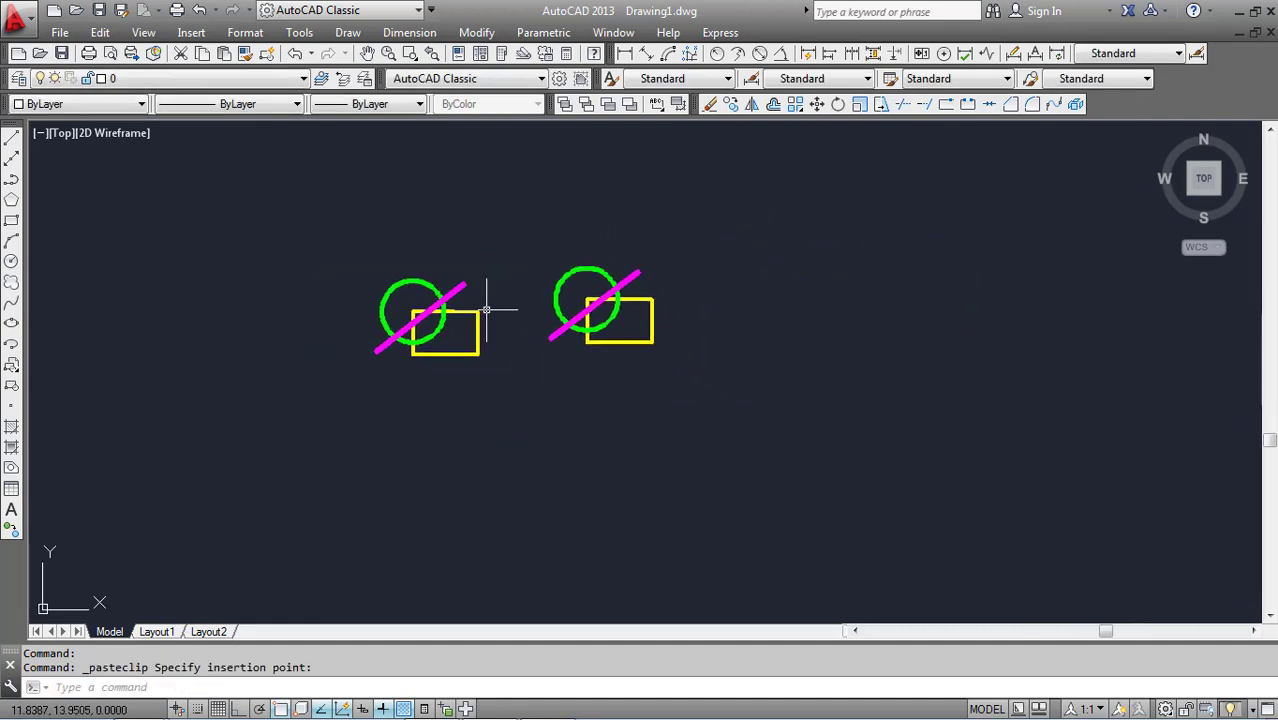
- Paste a third copy of the shapes further to the right
key(ctrl+v)
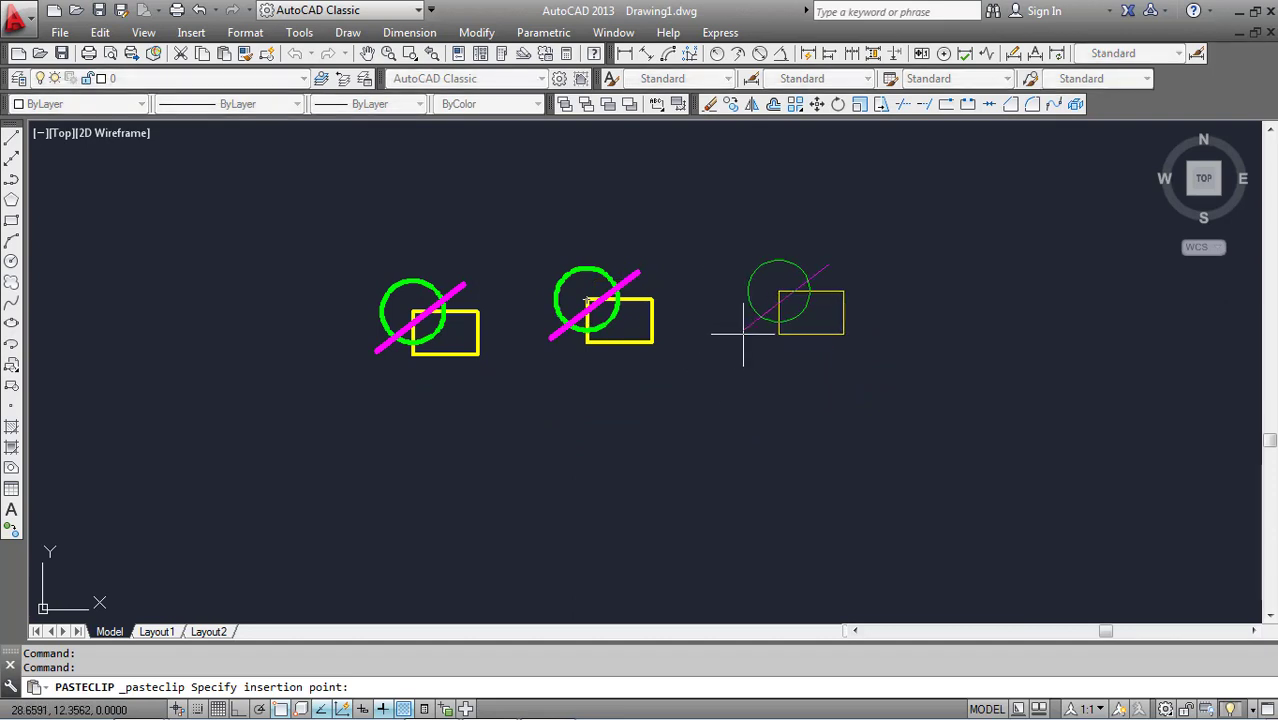
click(743, 335)
scroll(635, 340, up, 2)
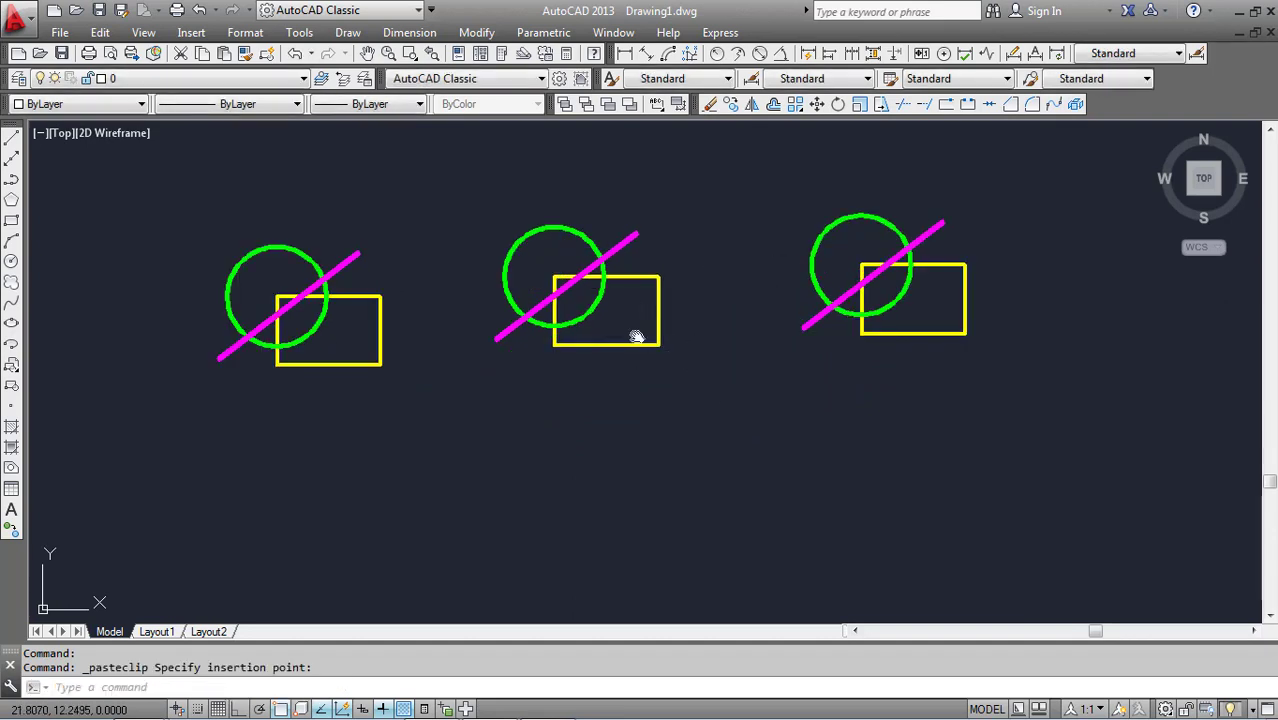
middle_drag(633, 334, 673, 428)
middle_drag(501, 411, 571, 365)
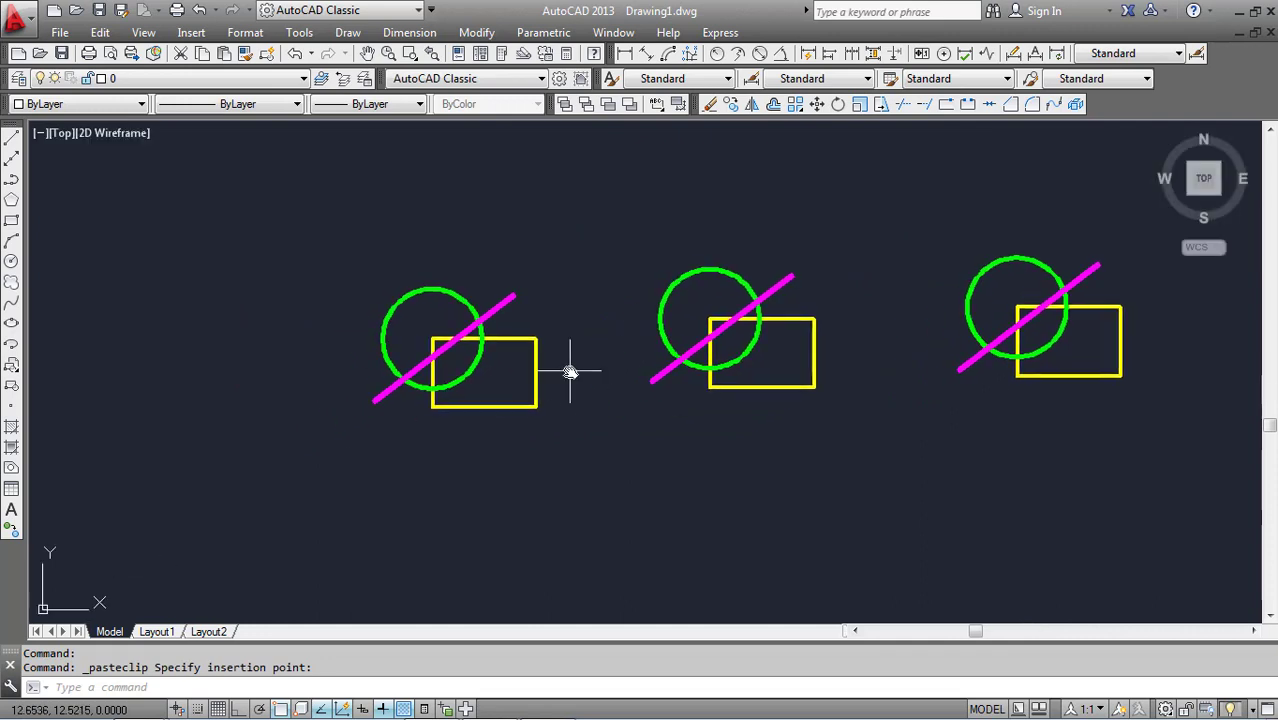
scroll(490, 356, up, 2)
middle_drag(487, 353, 391, 399)
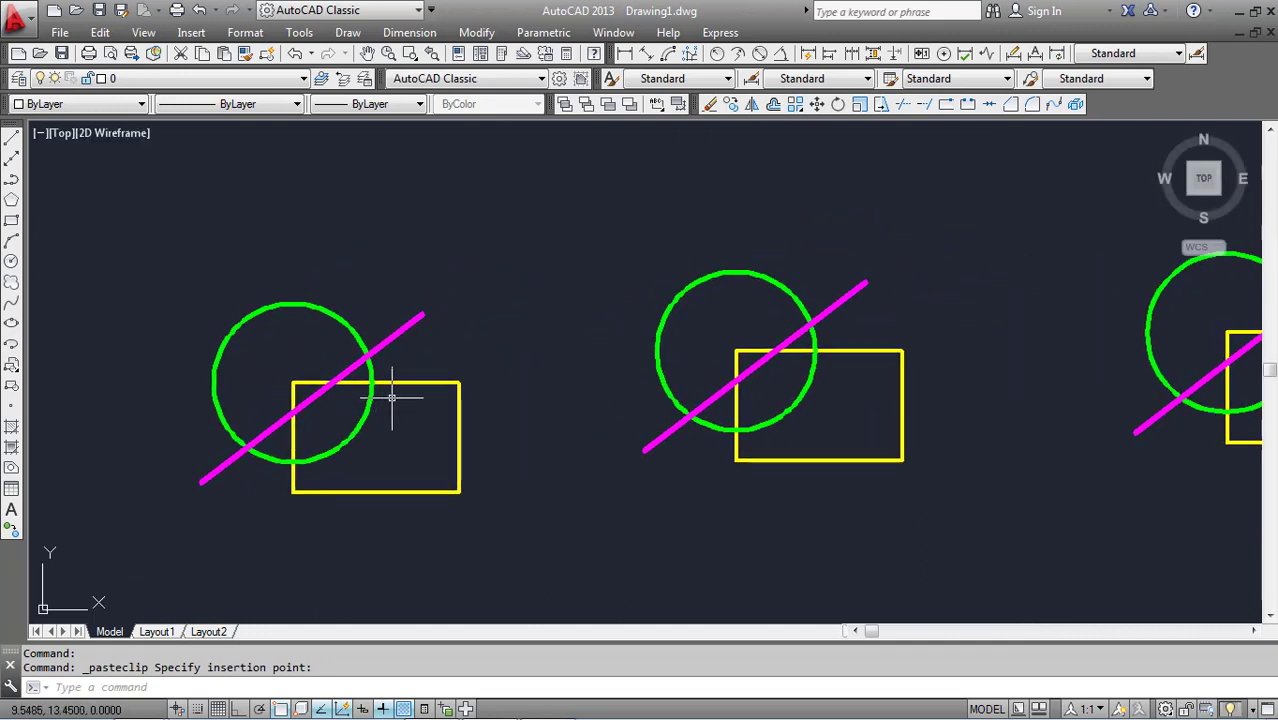
scroll(400, 385, down, 2)
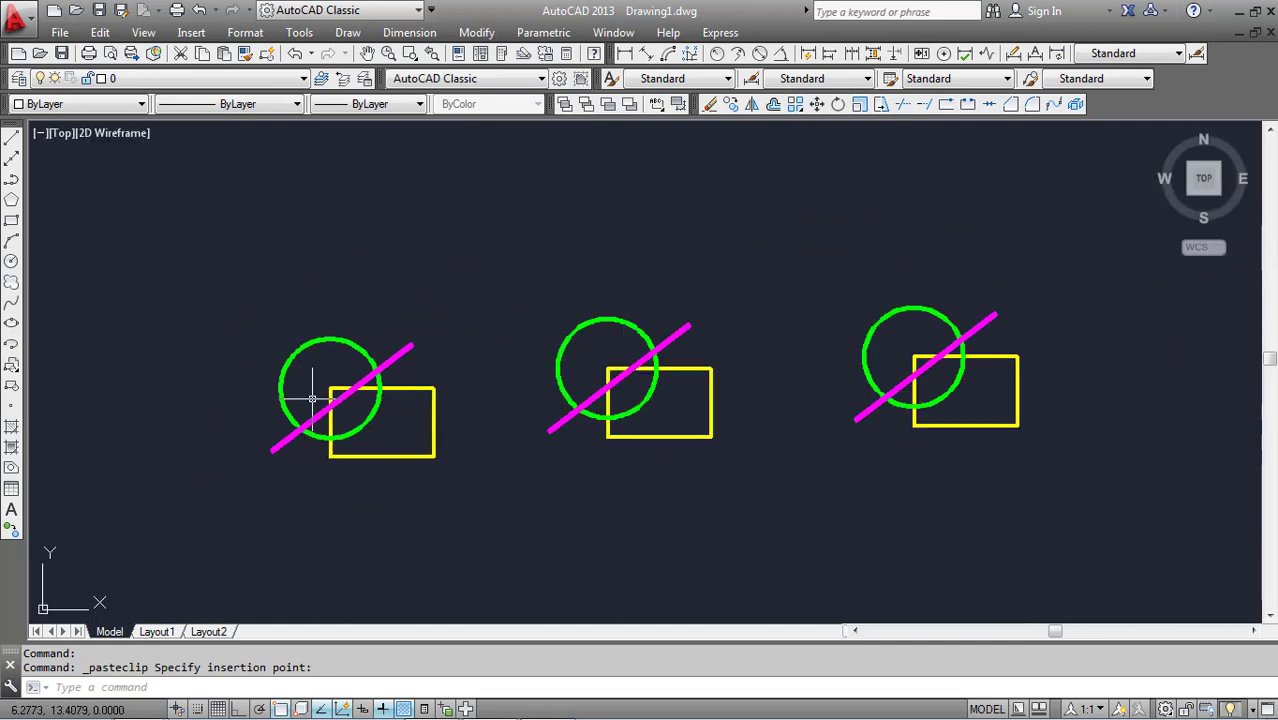
scroll(318, 420, up, 1)
scroll(310, 400, up, 2)
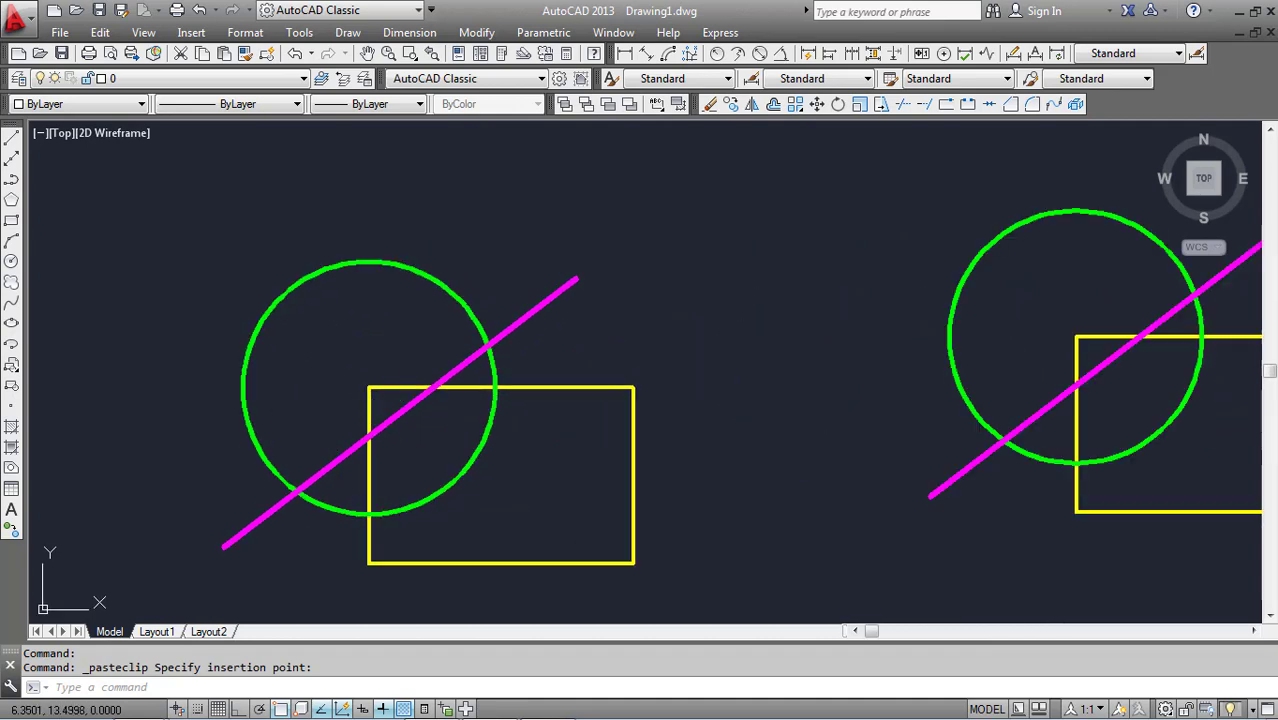
- Check the properties of the copied circle, rectangle and magenta line
click(246, 368)
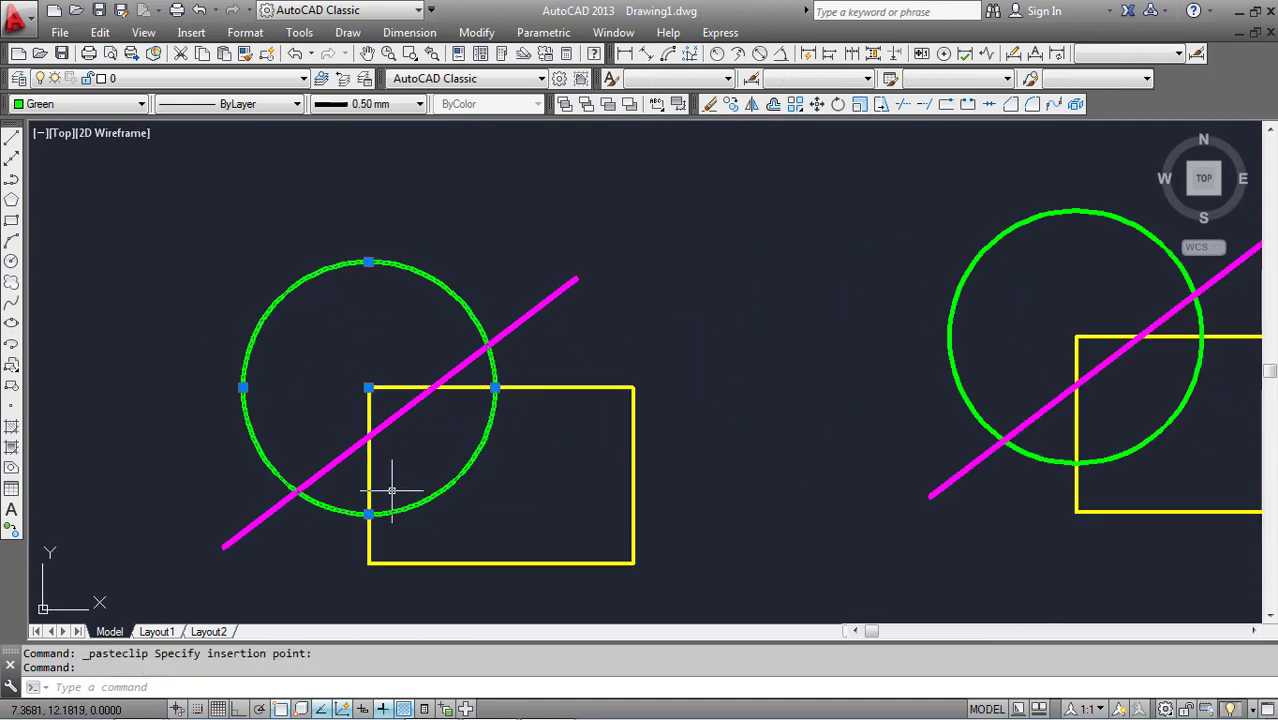
key(Escape)
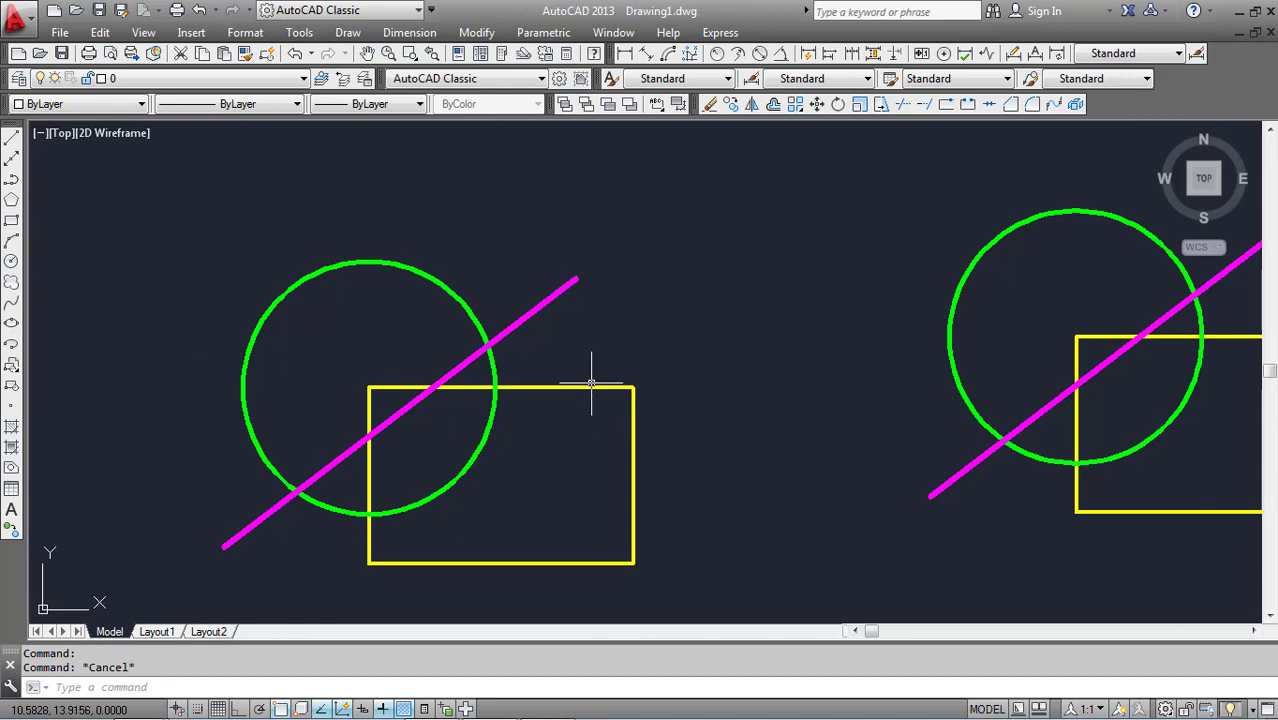
click(598, 388)
key(Escape)
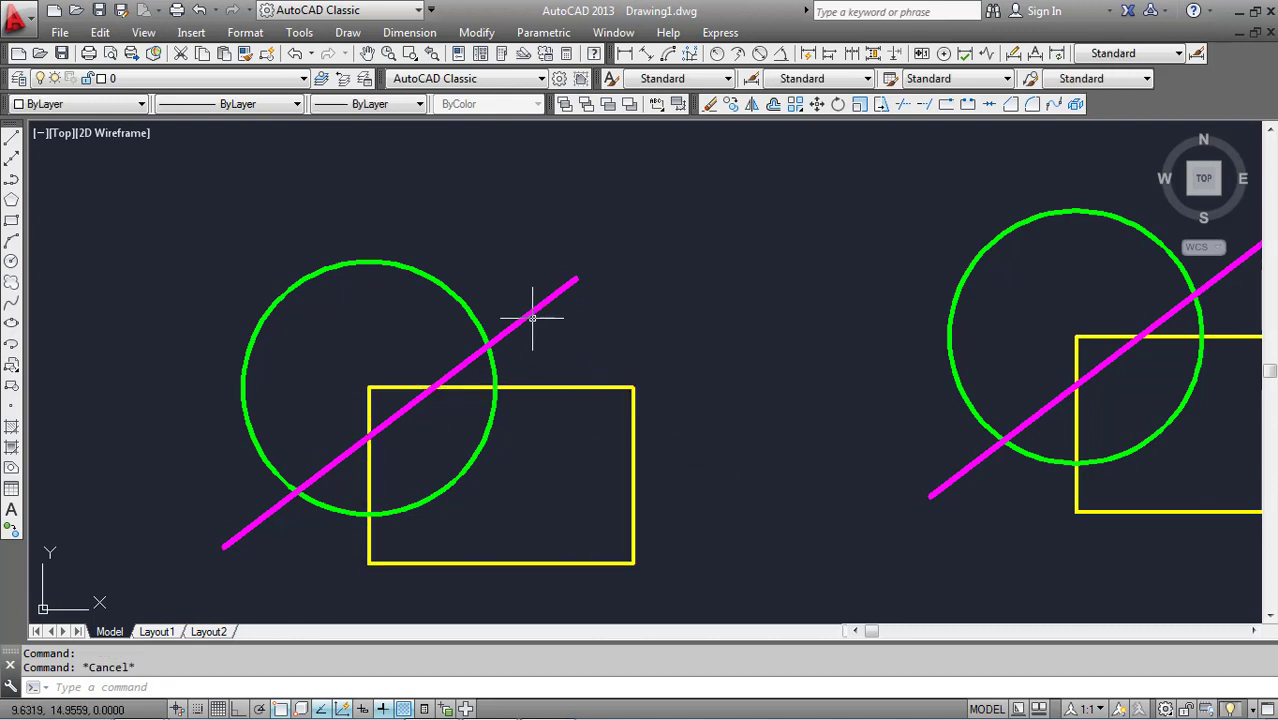
click(532, 318)
key(Escape)
scroll(689, 401, down, 2)
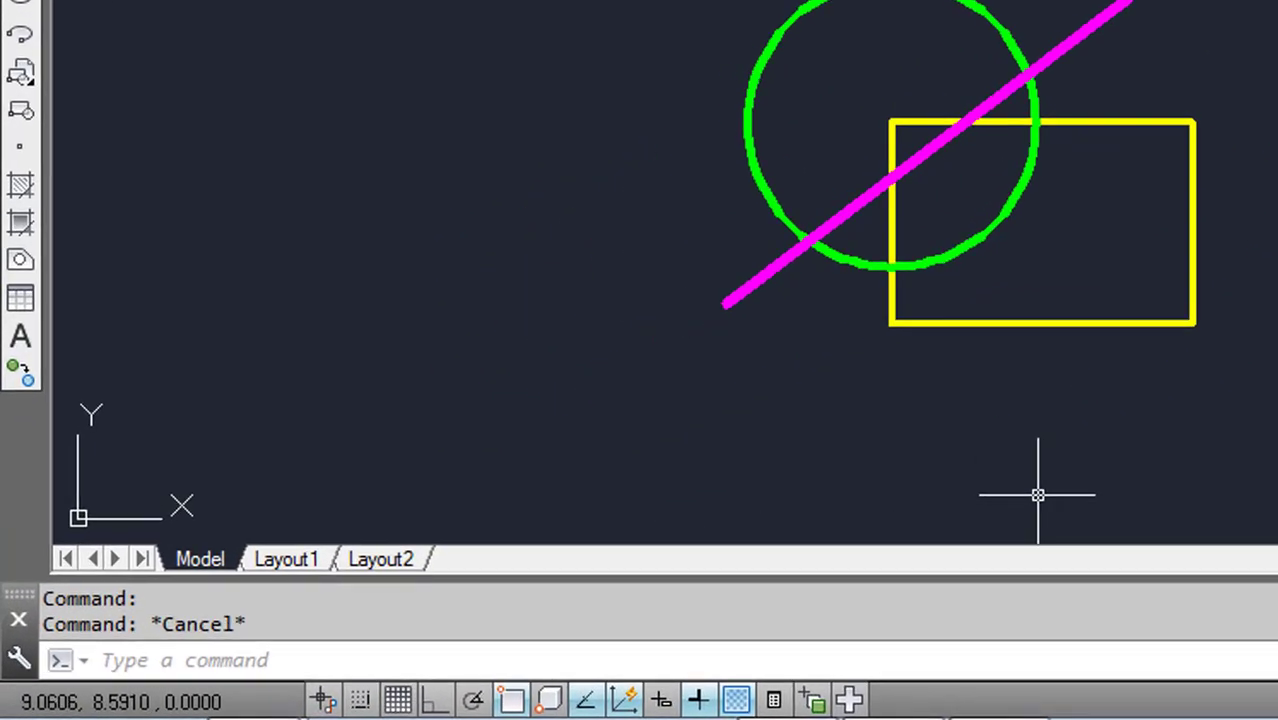
- Run BLOCK to open the Block Definition dialog
text(bl)
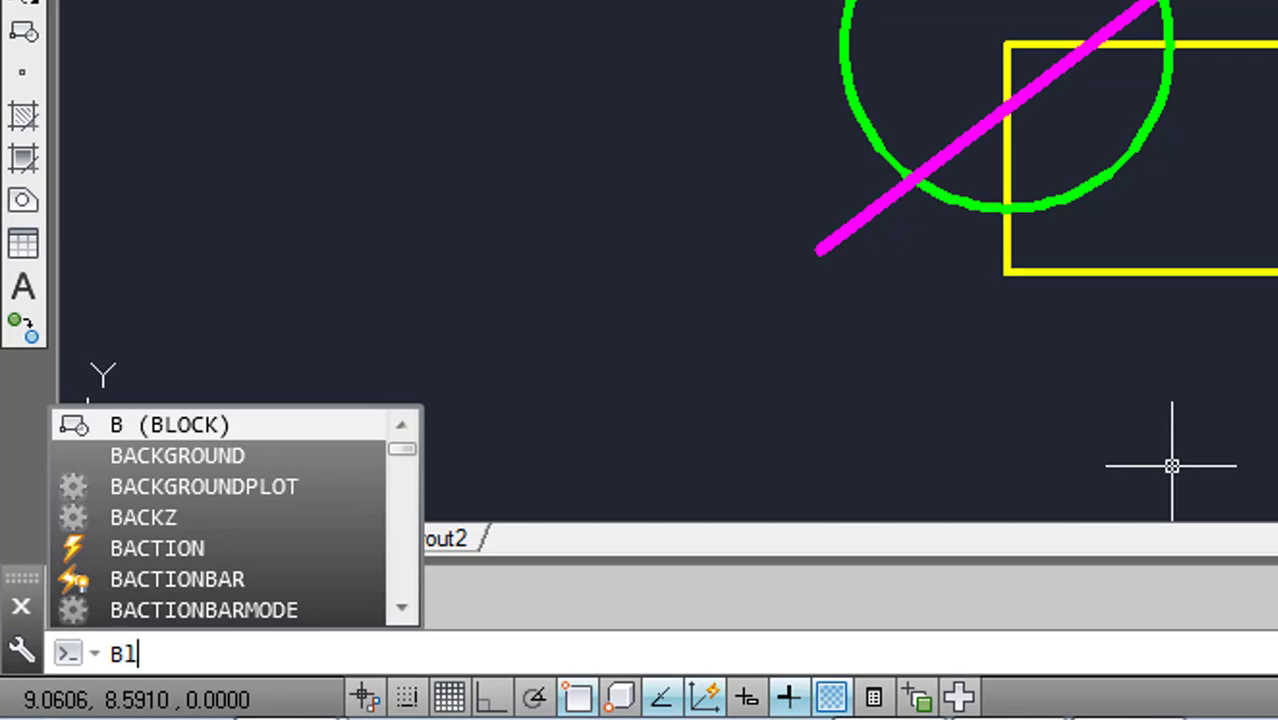
text(ock)
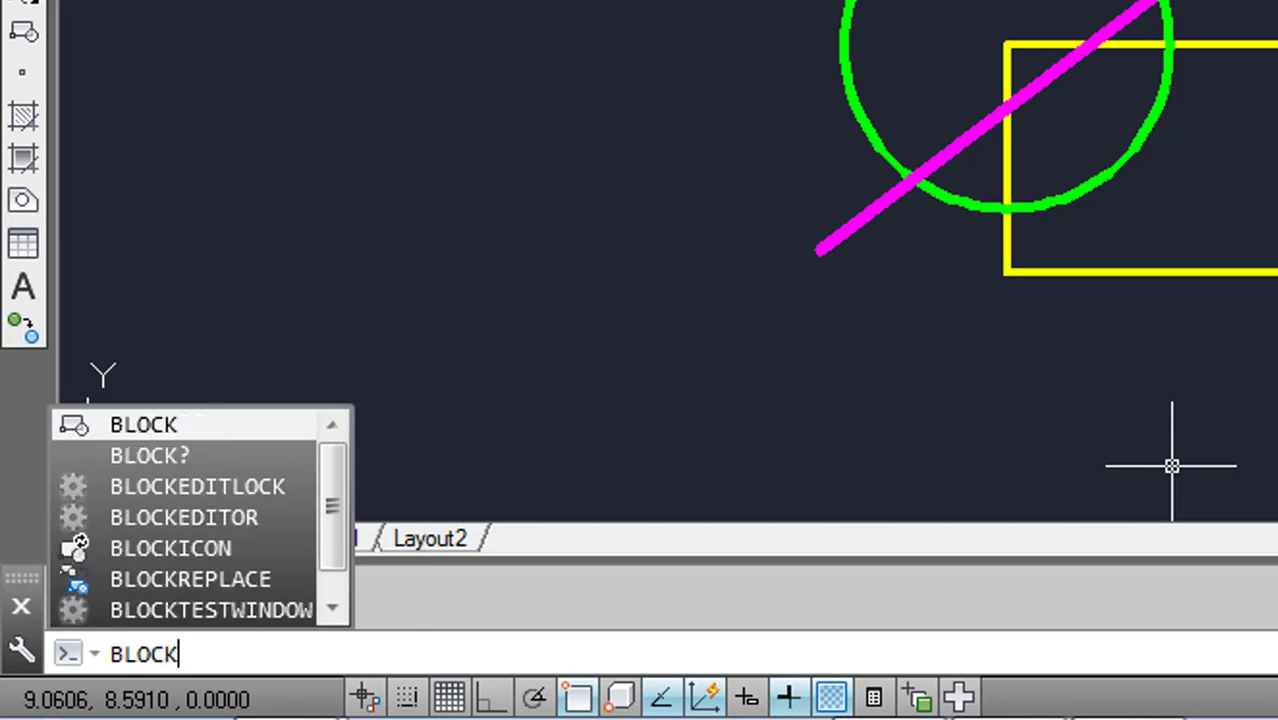
key(Return)
text(Rectang)
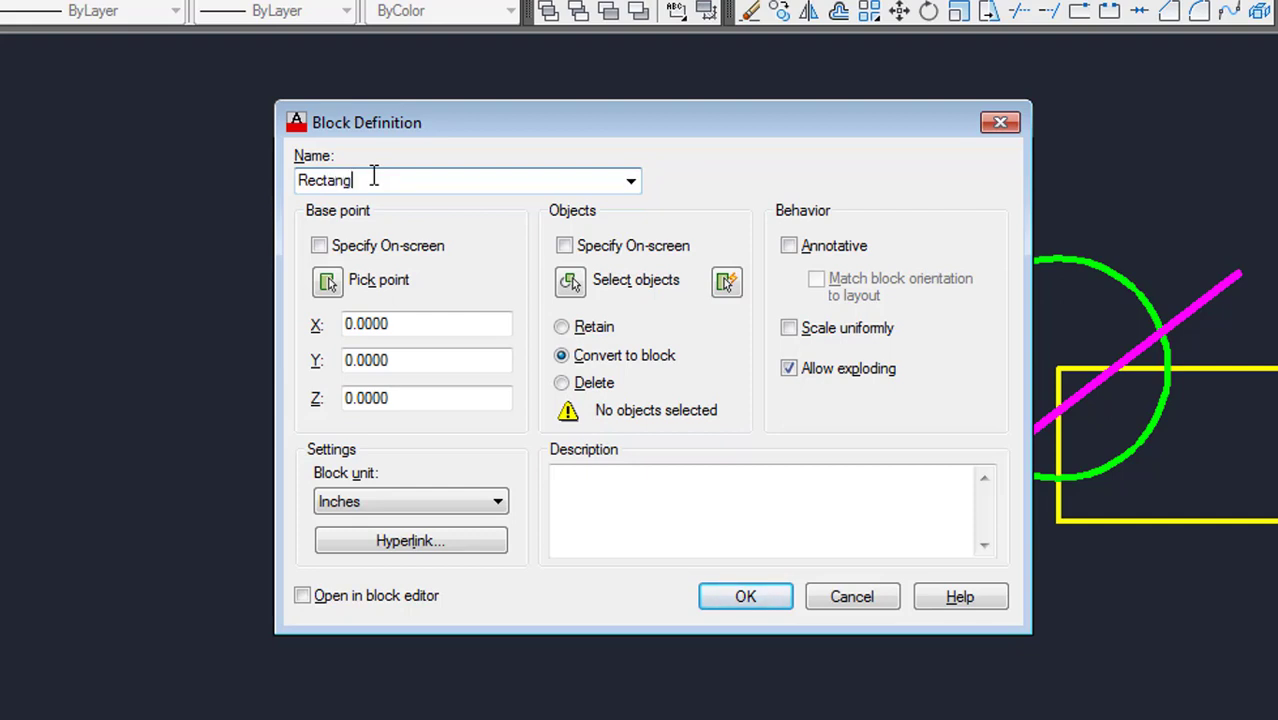
- Complete the block name as 'Rectangle'
text(le)
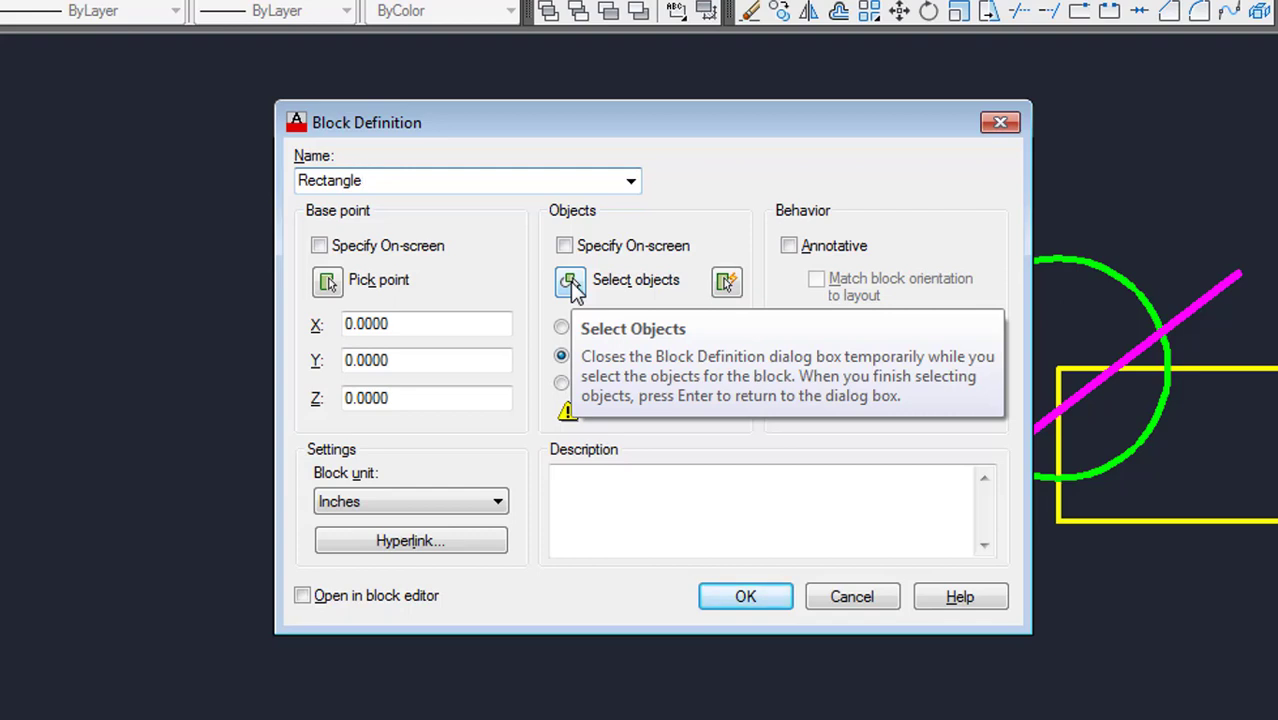
- Select the left group's circle, line and rectangle as the block objects
click(570, 283)
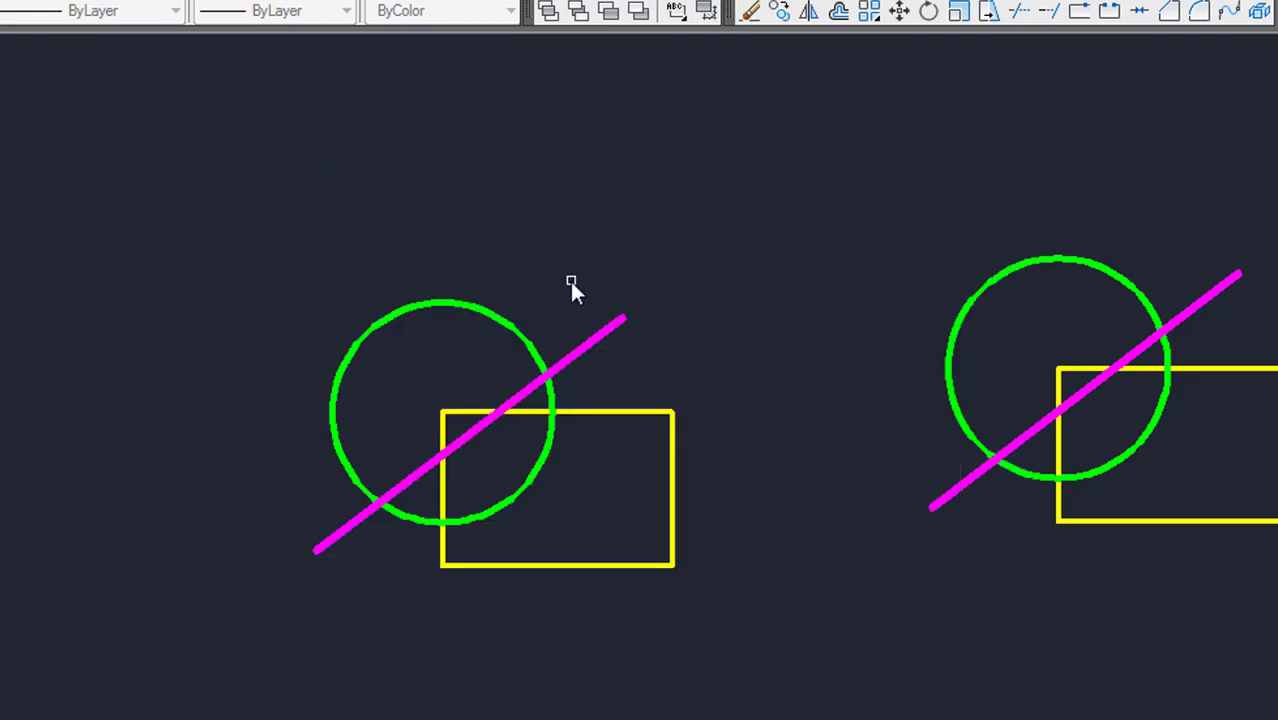
click(778, 242)
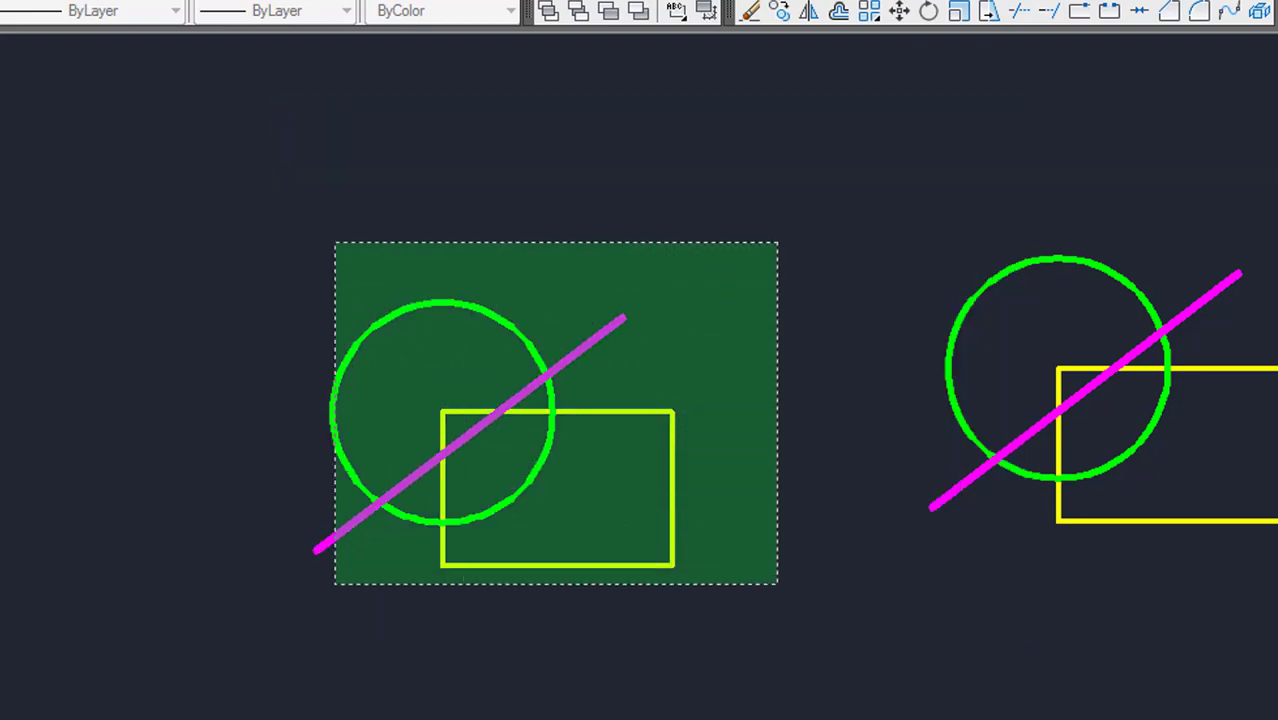
click(264, 629)
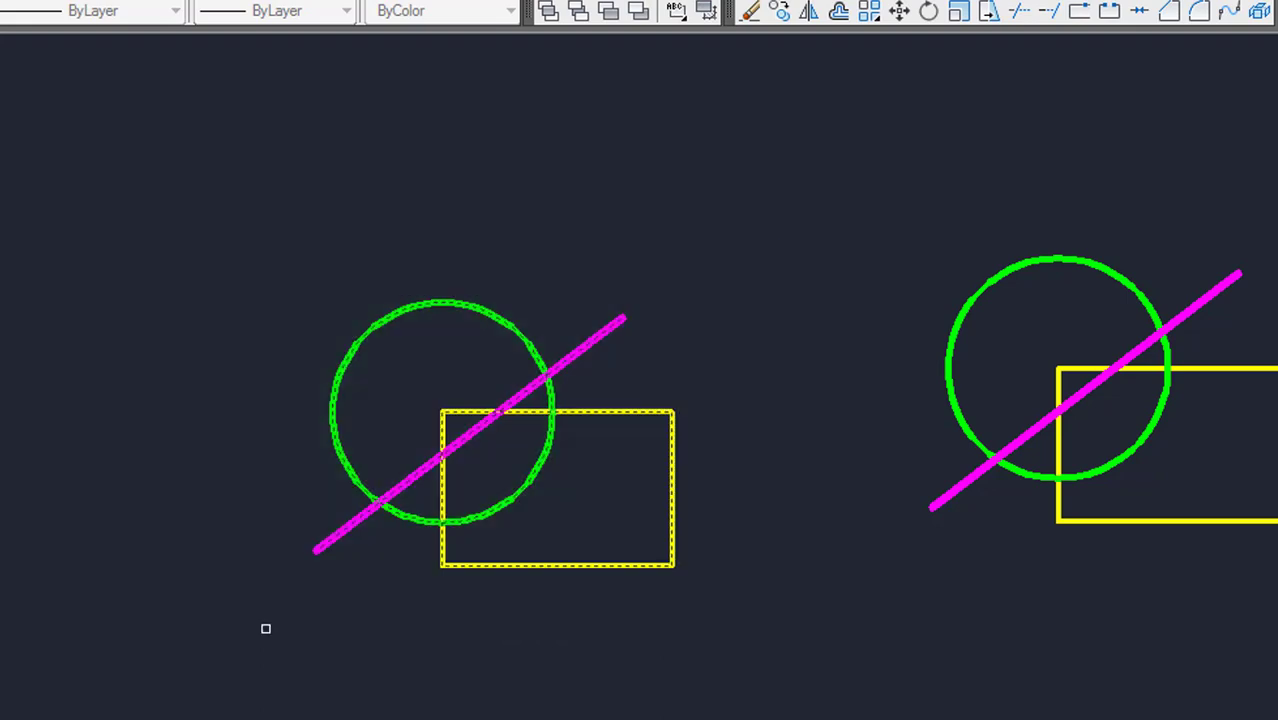
key(Return)
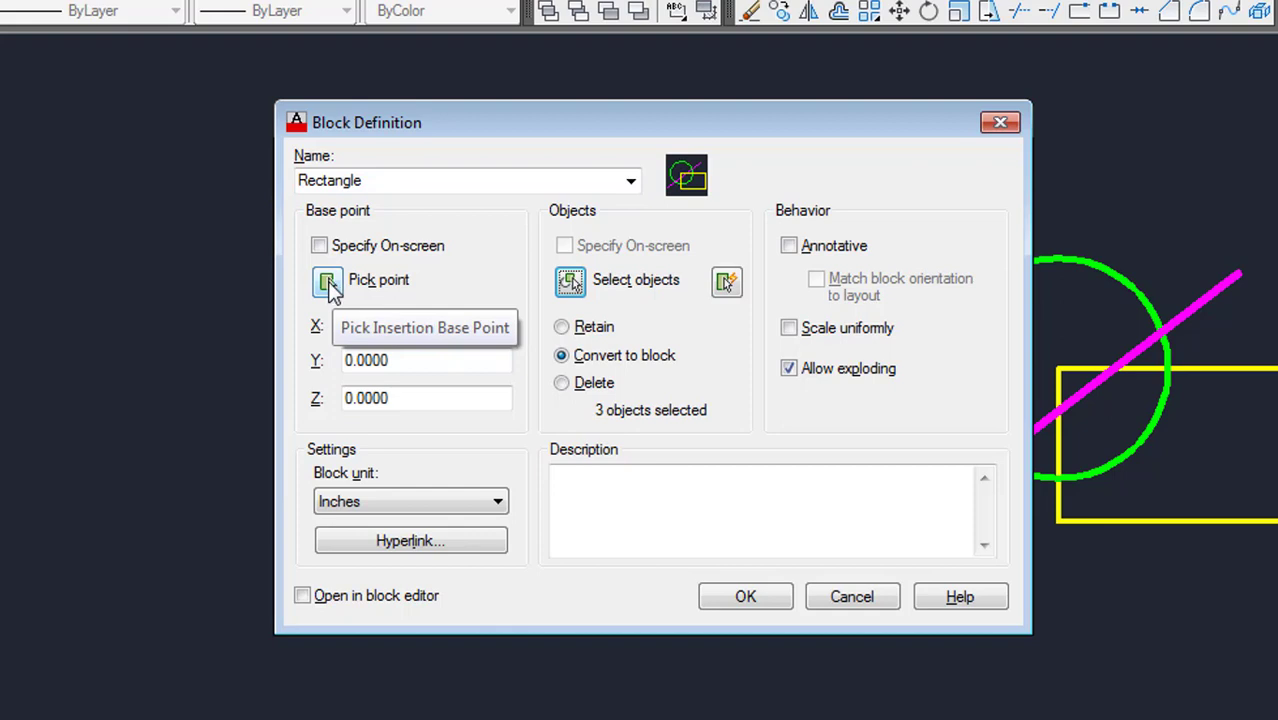
- Set the base point at the rectangle's upper-left corner and create the block
click(328, 282)
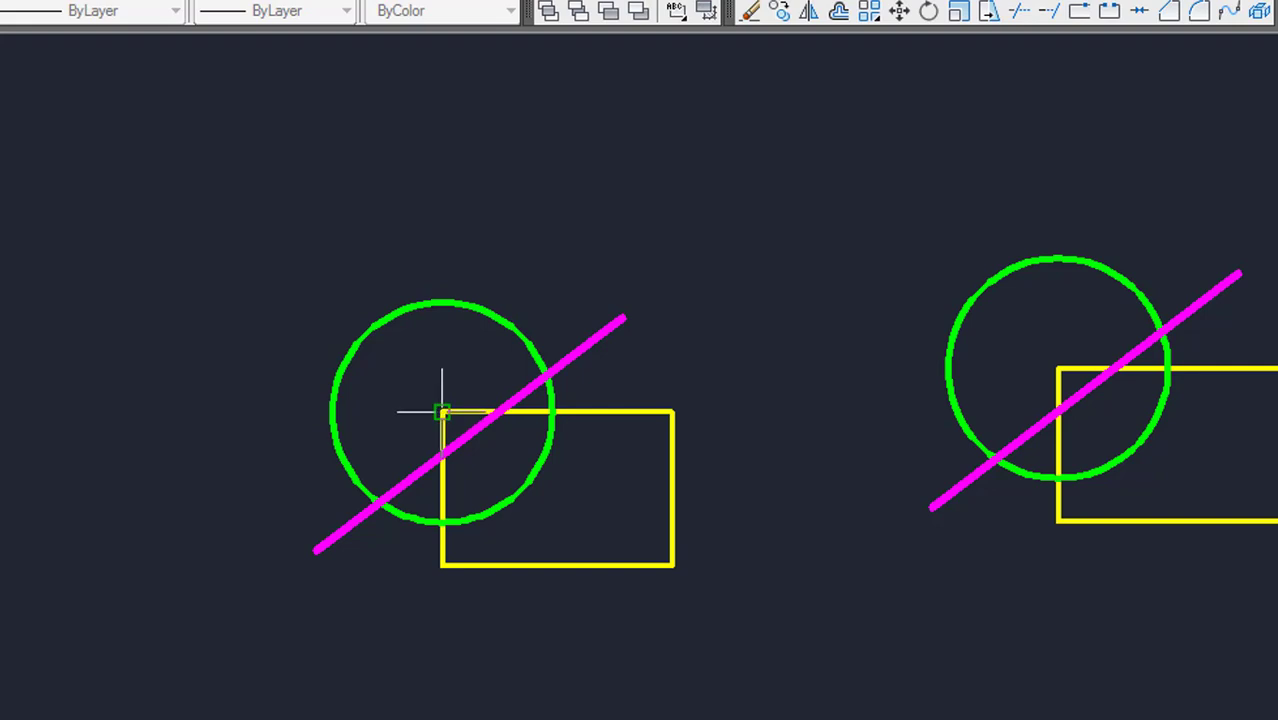
click(442, 411)
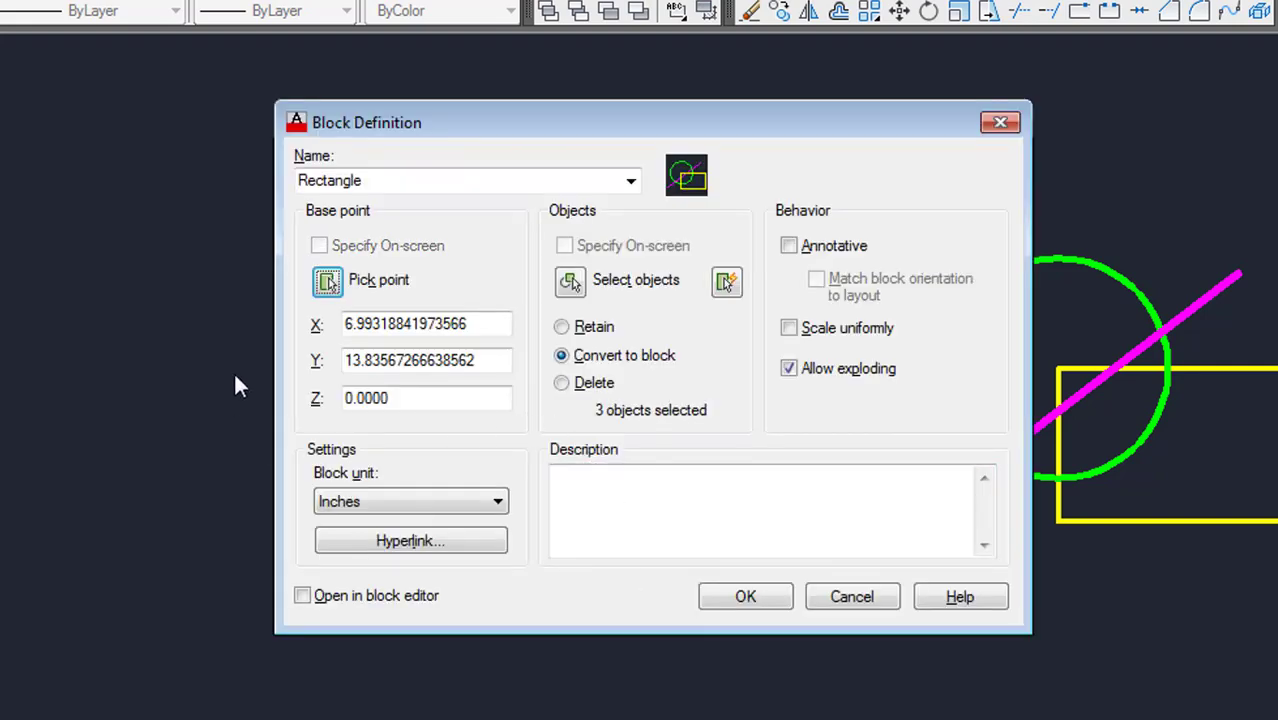
click(745, 597)
scroll(776, 542, down, 2)
middle_drag(776, 542, 424, 513)
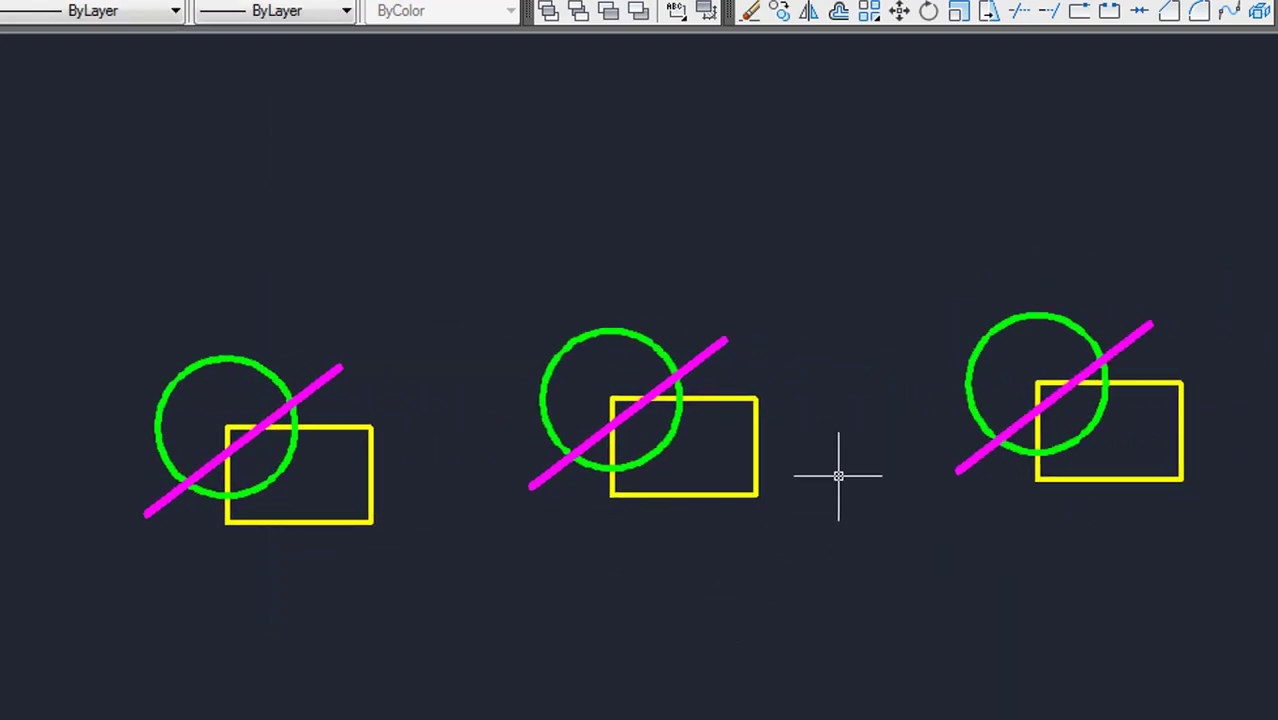
- Start a new BLOCK and select the middle group's circle, line and rectangle
text(b)
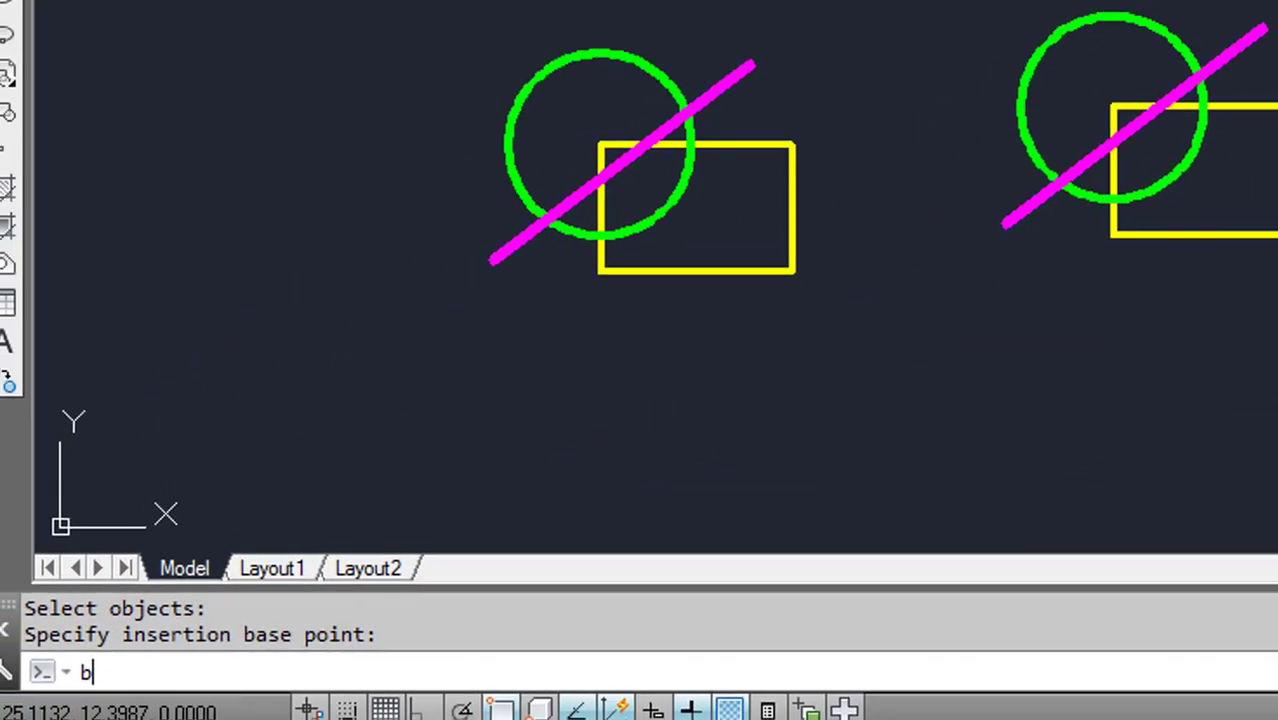
text(loc)
key(Return)
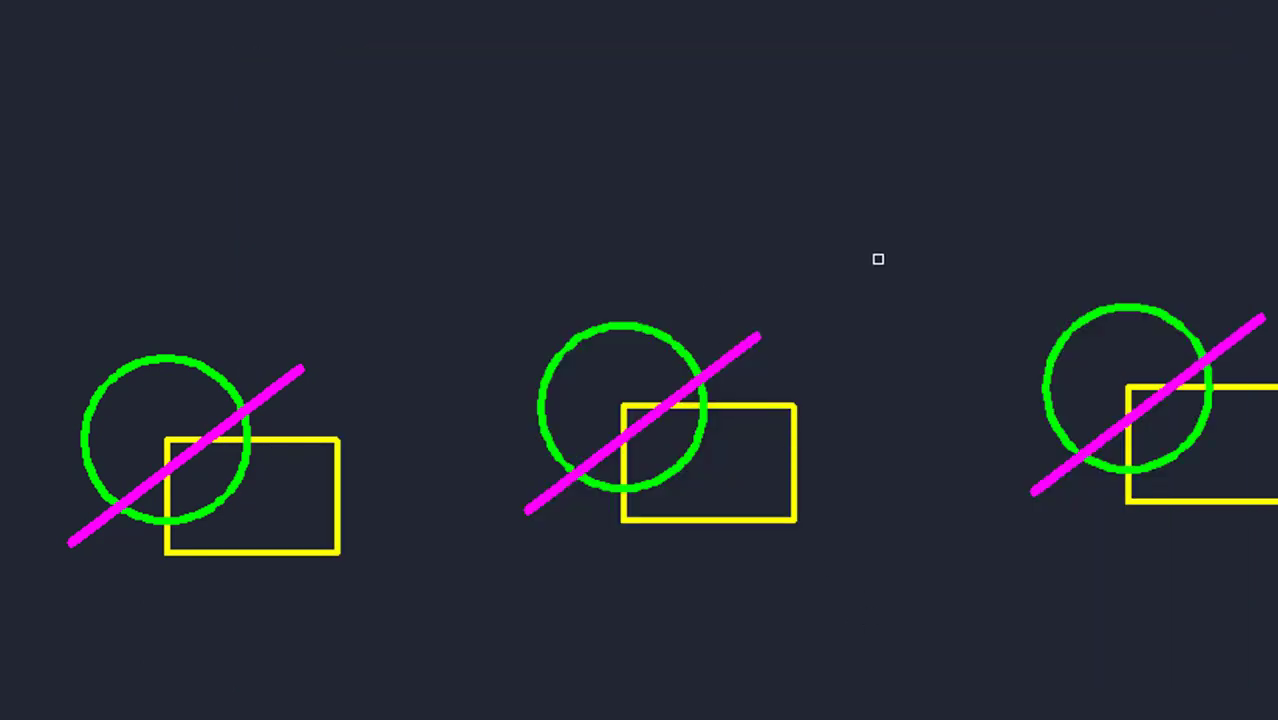
click(879, 259)
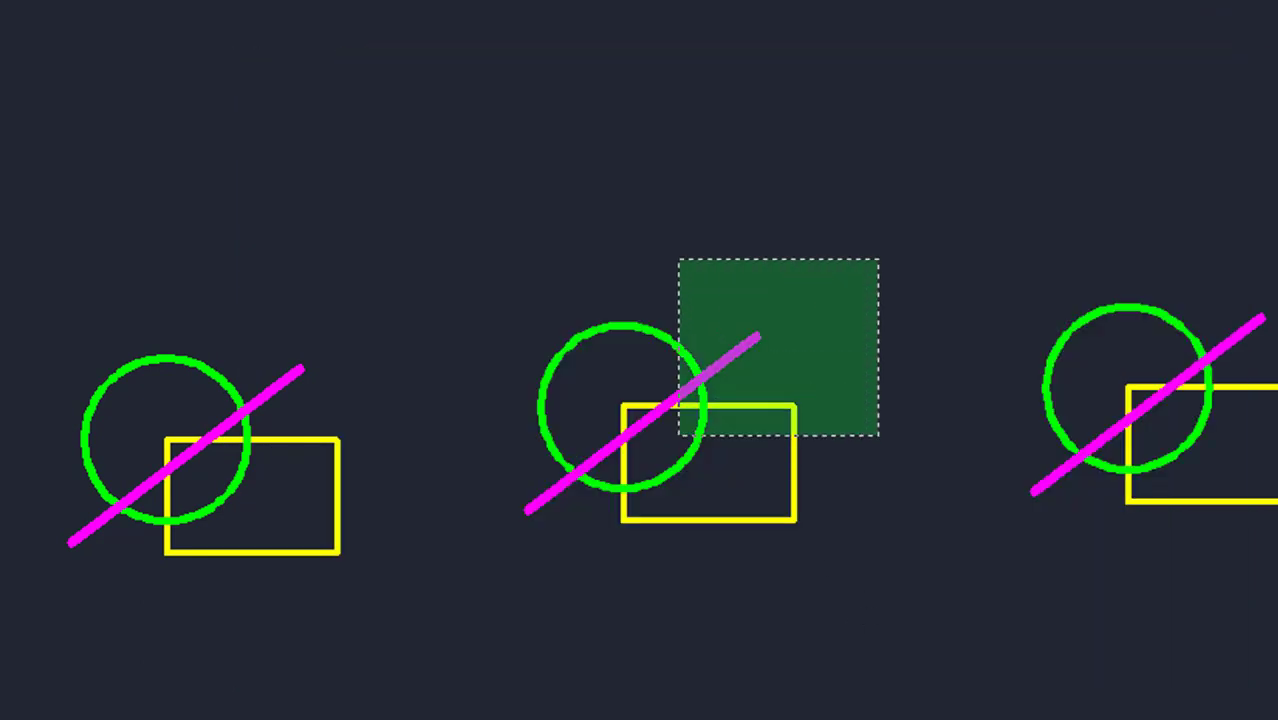
click(502, 598)
text(b)
key(Return)
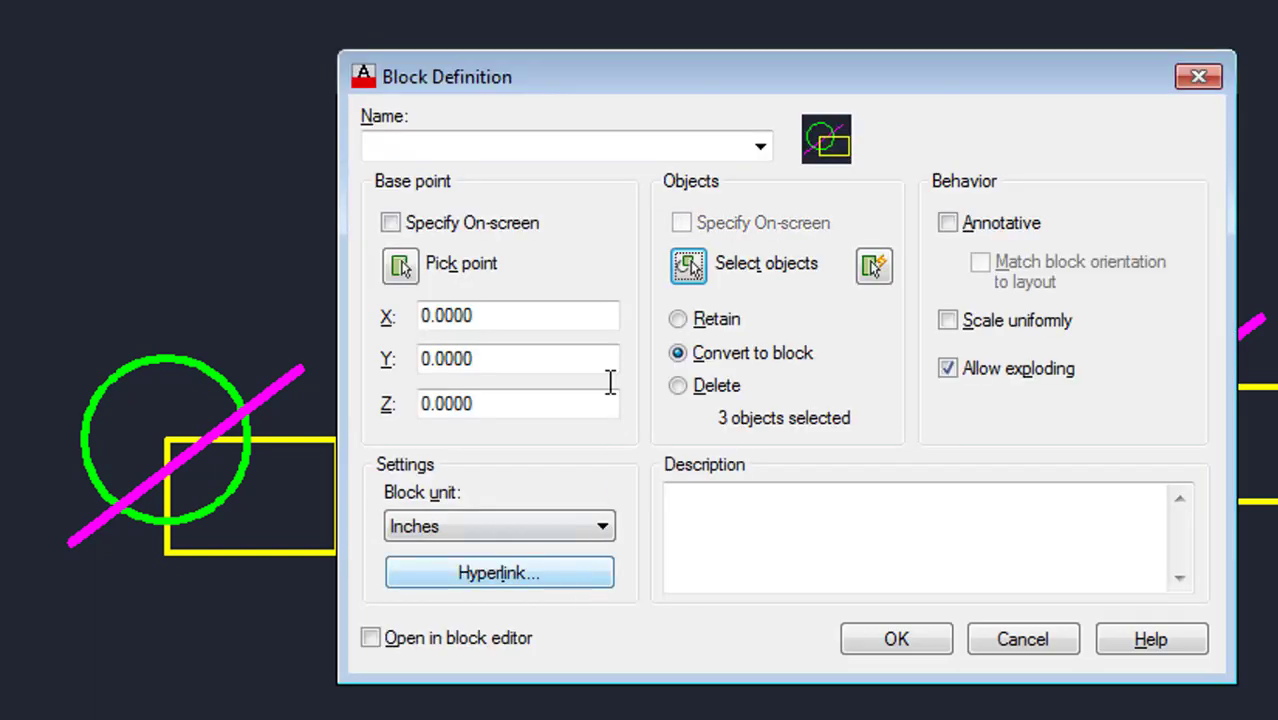
- Set the base point near the circle's centre, name the block 'Circle' and create it
click(400, 266)
click(620, 407)
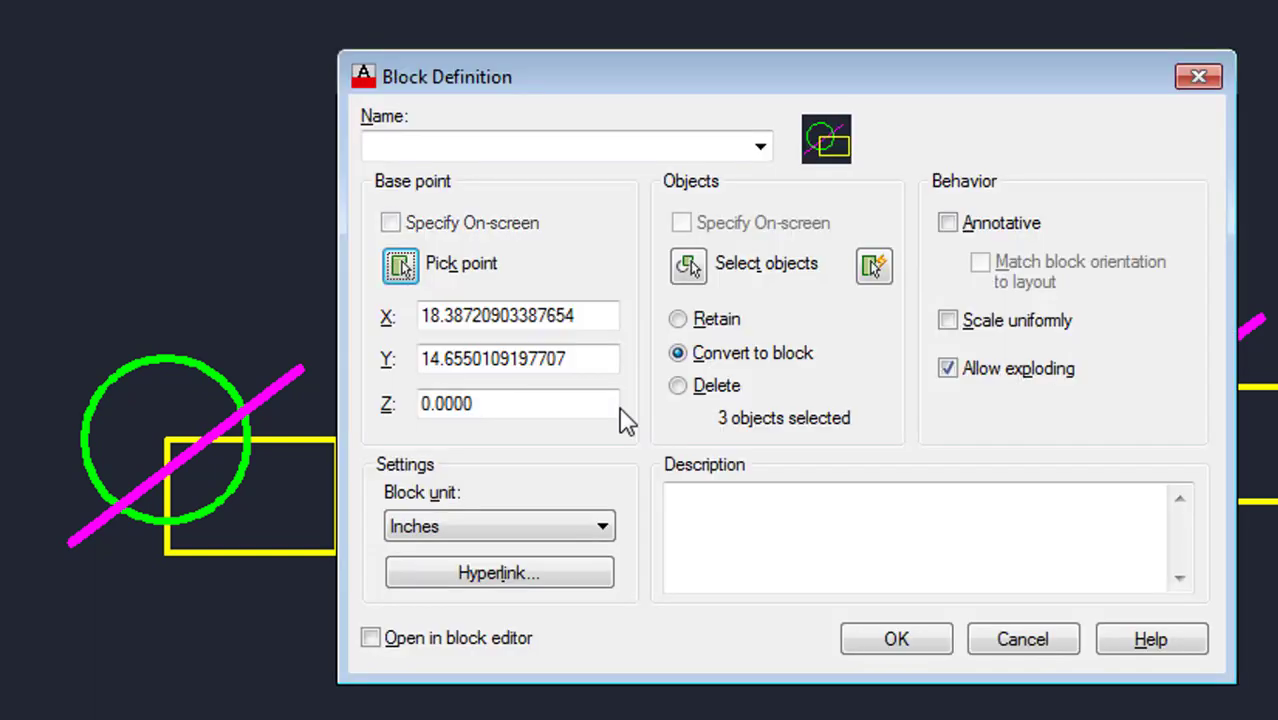
click(896, 639)
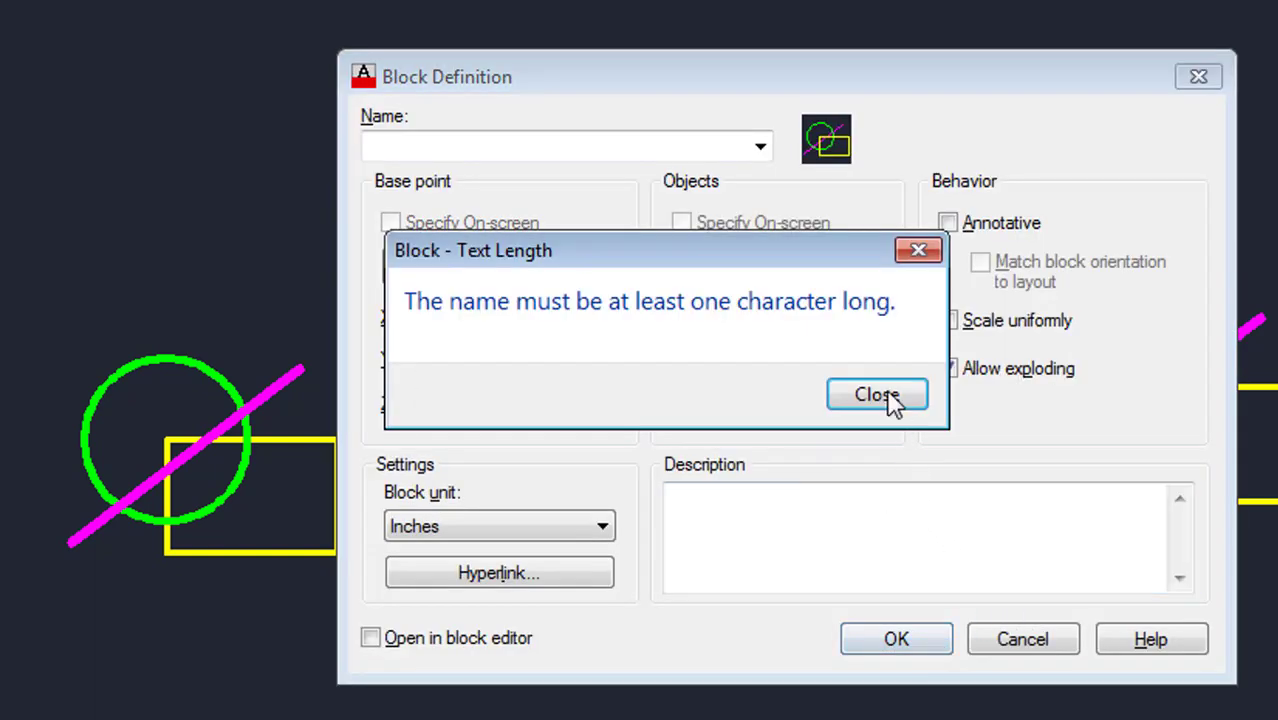
click(918, 250)
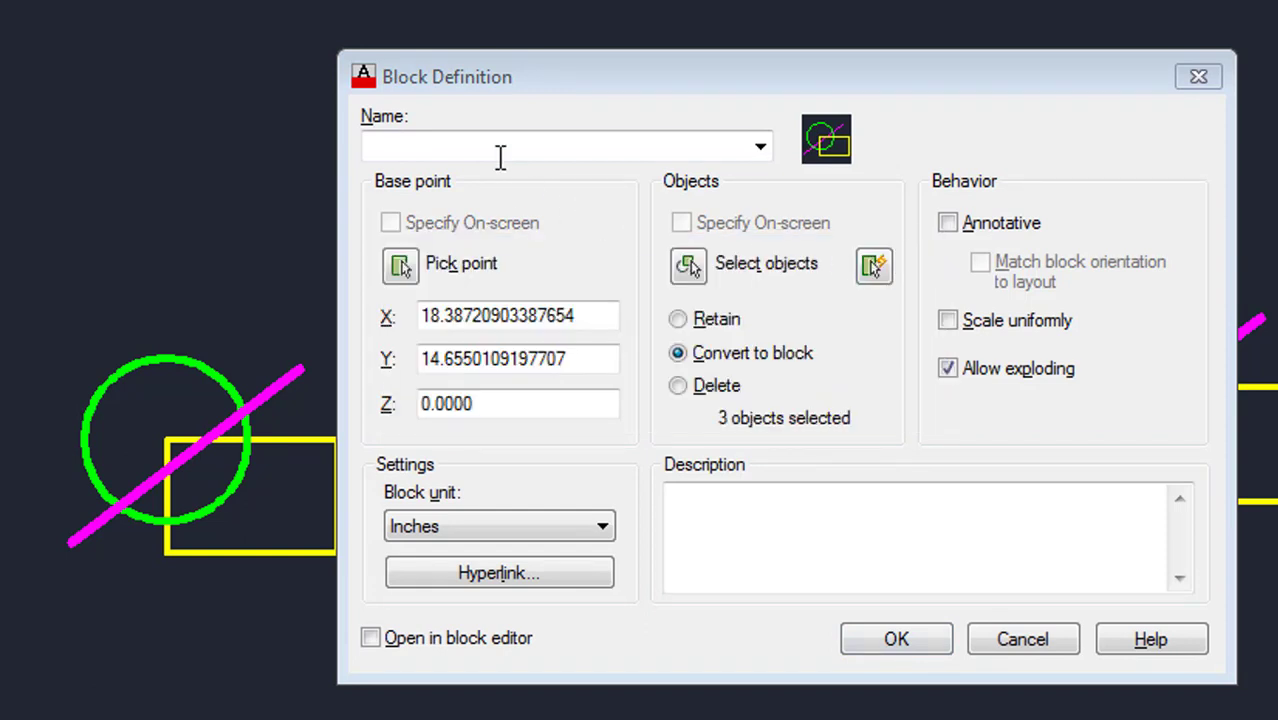
click(495, 148)
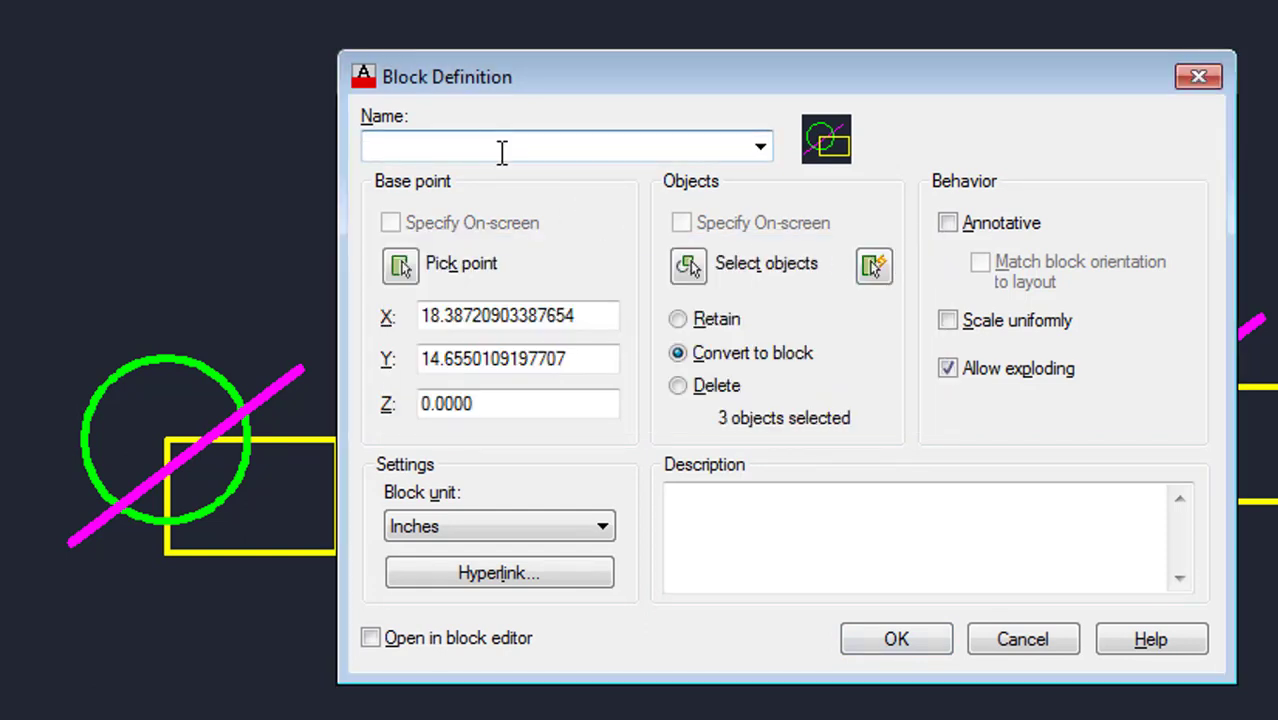
text(Cir)
text(cle)
click(877, 637)
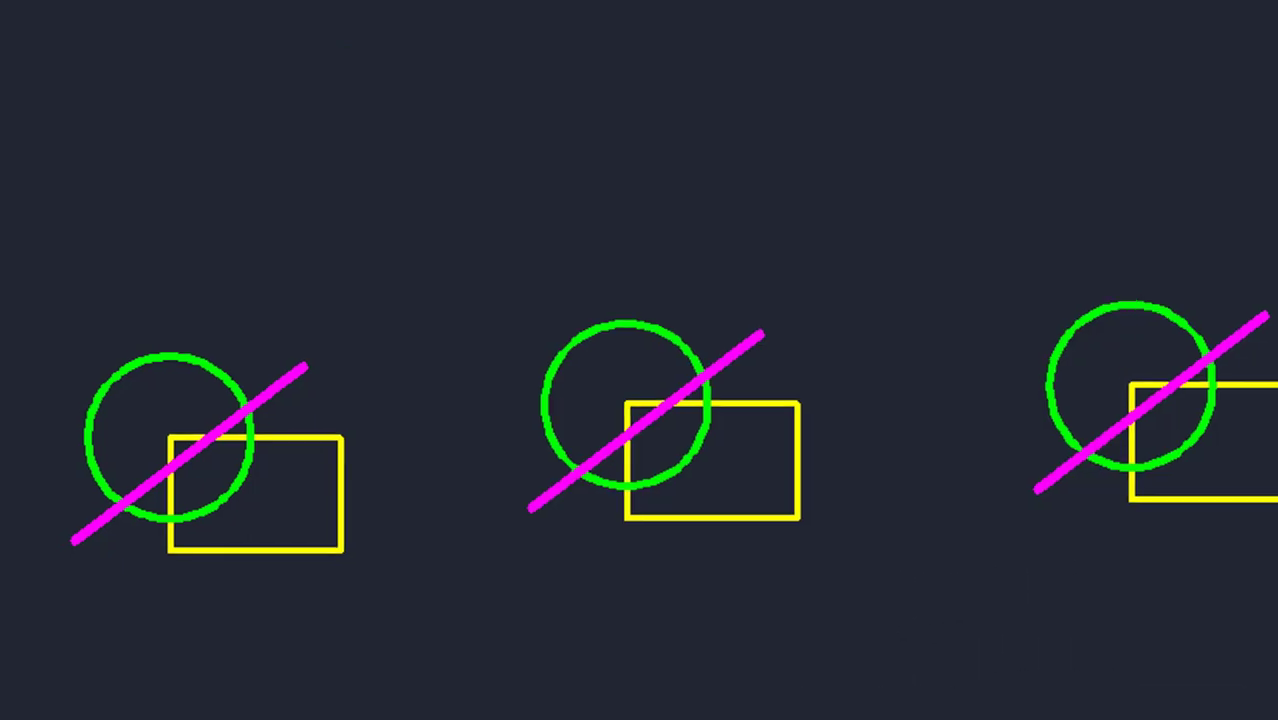
- Create a block named 'Line' from the right-hand circle, line and rectangle, based at the rectangle's corner
text(BLOCK)
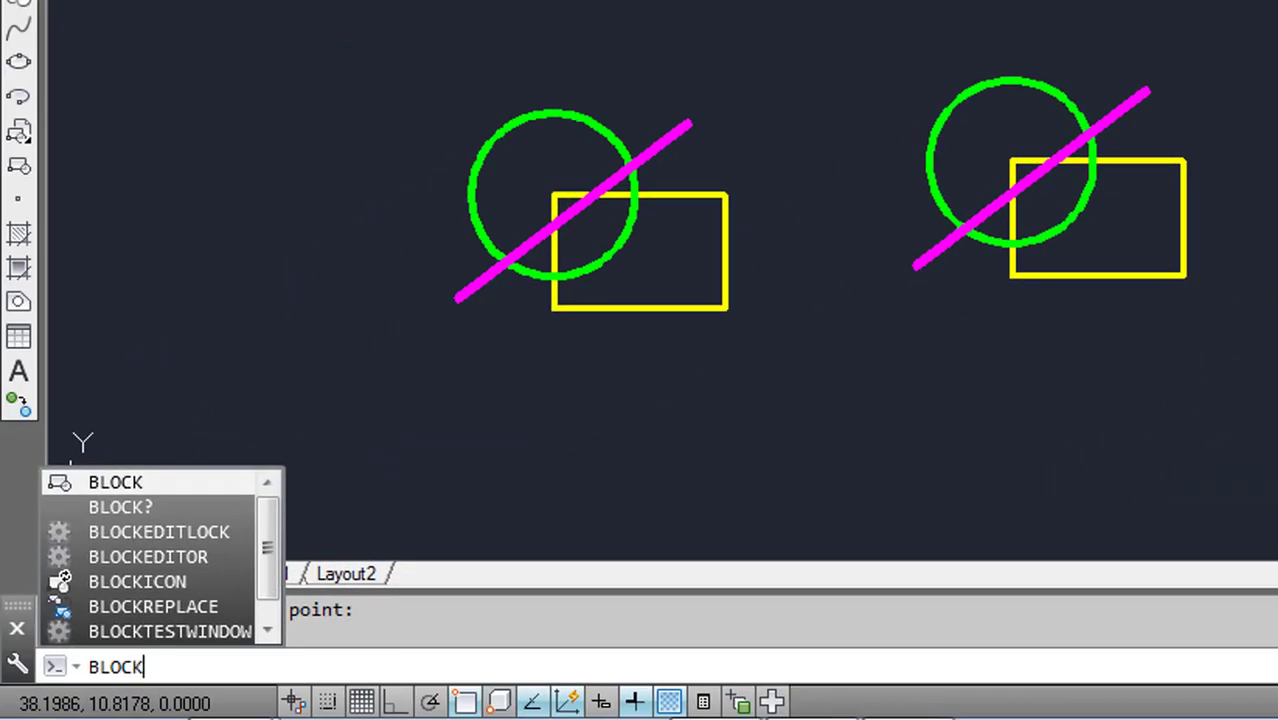
key(Return)
text(Line)
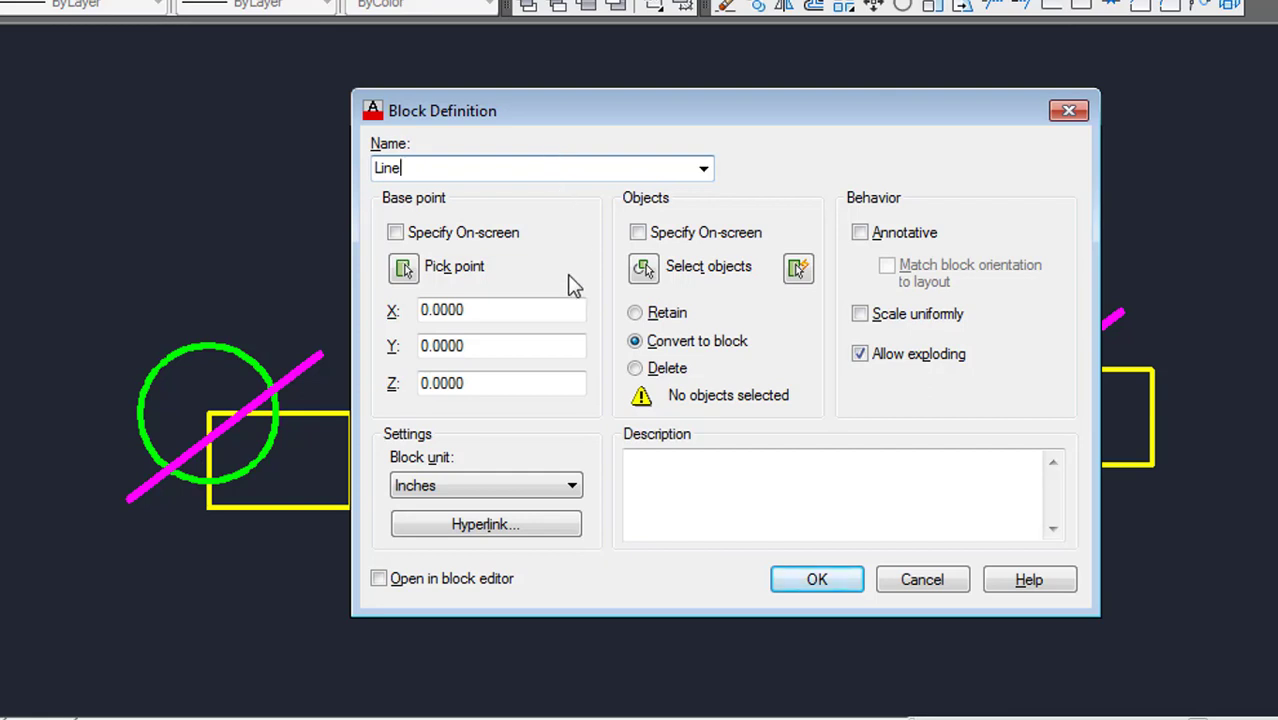
click(642, 268)
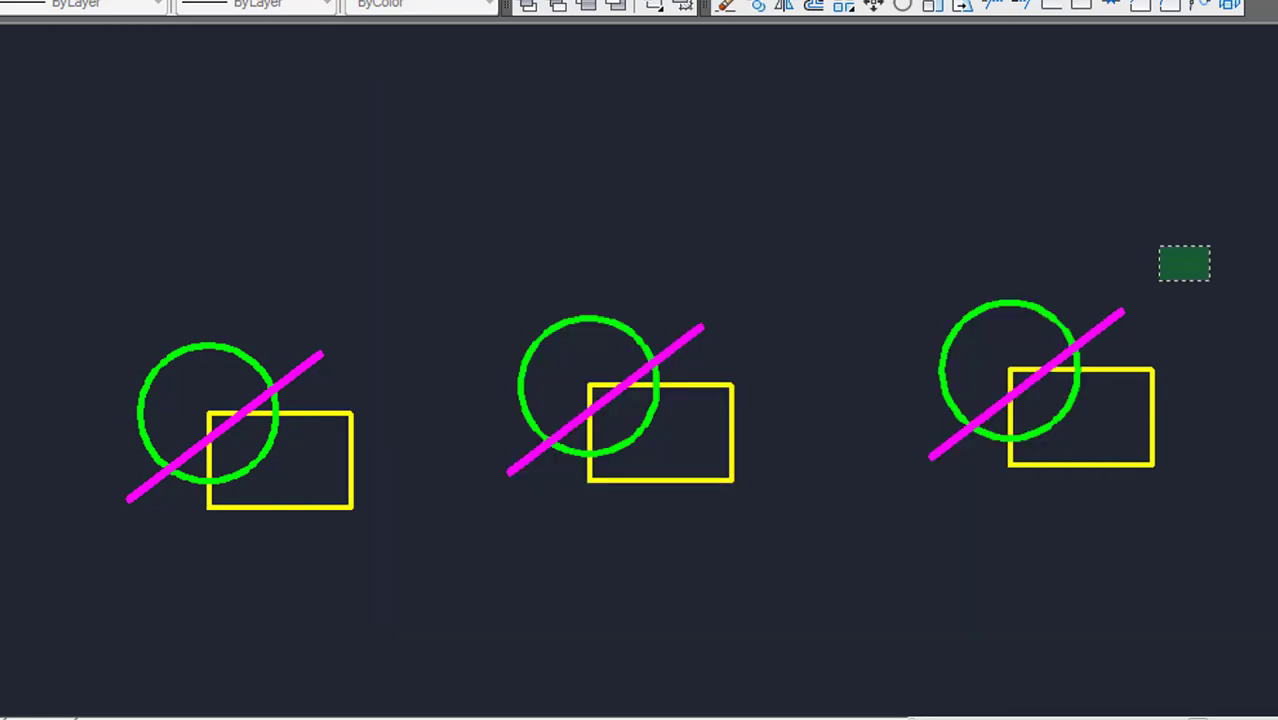
drag(1208, 244, 922, 526)
key(Return)
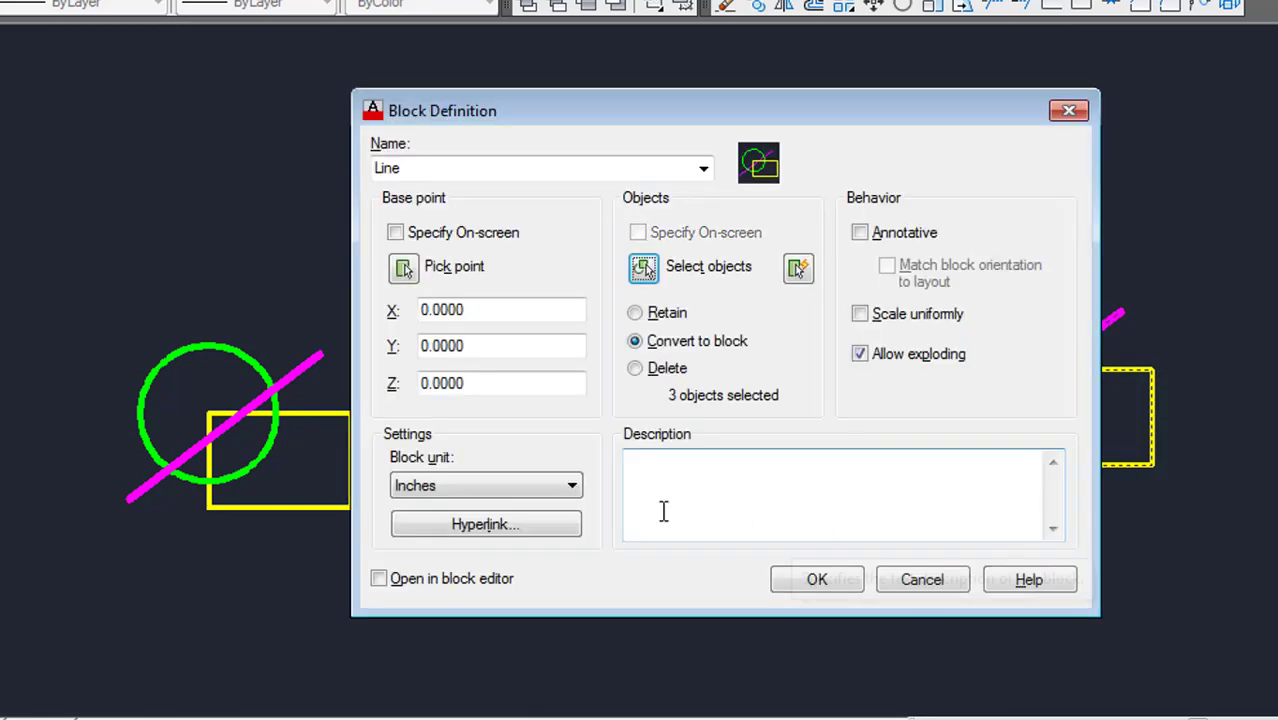
click(403, 268)
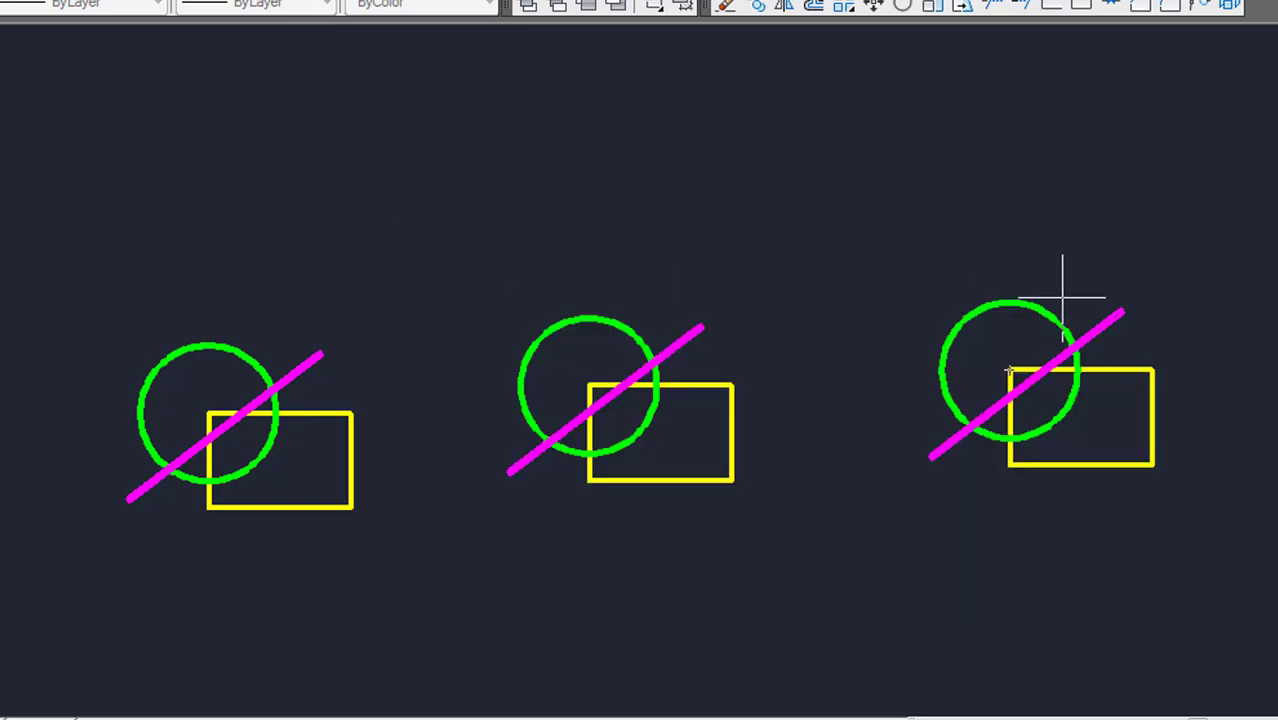
click(1008, 369)
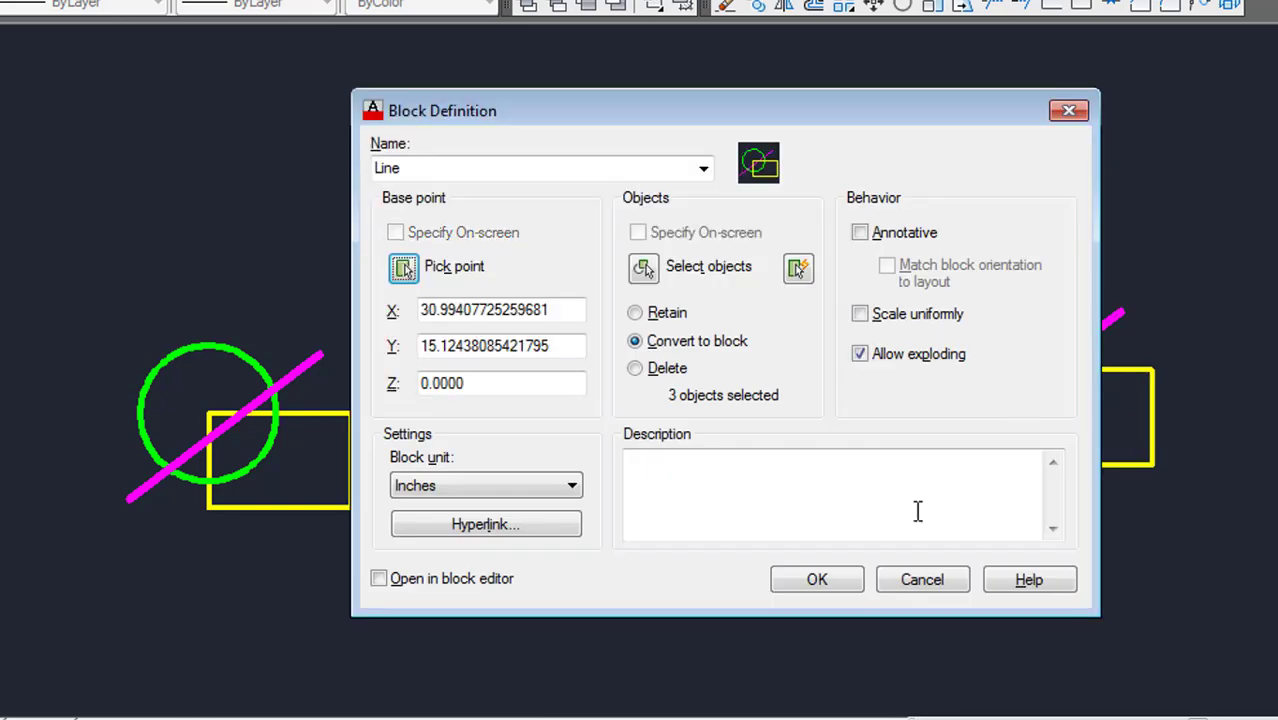
click(817, 581)
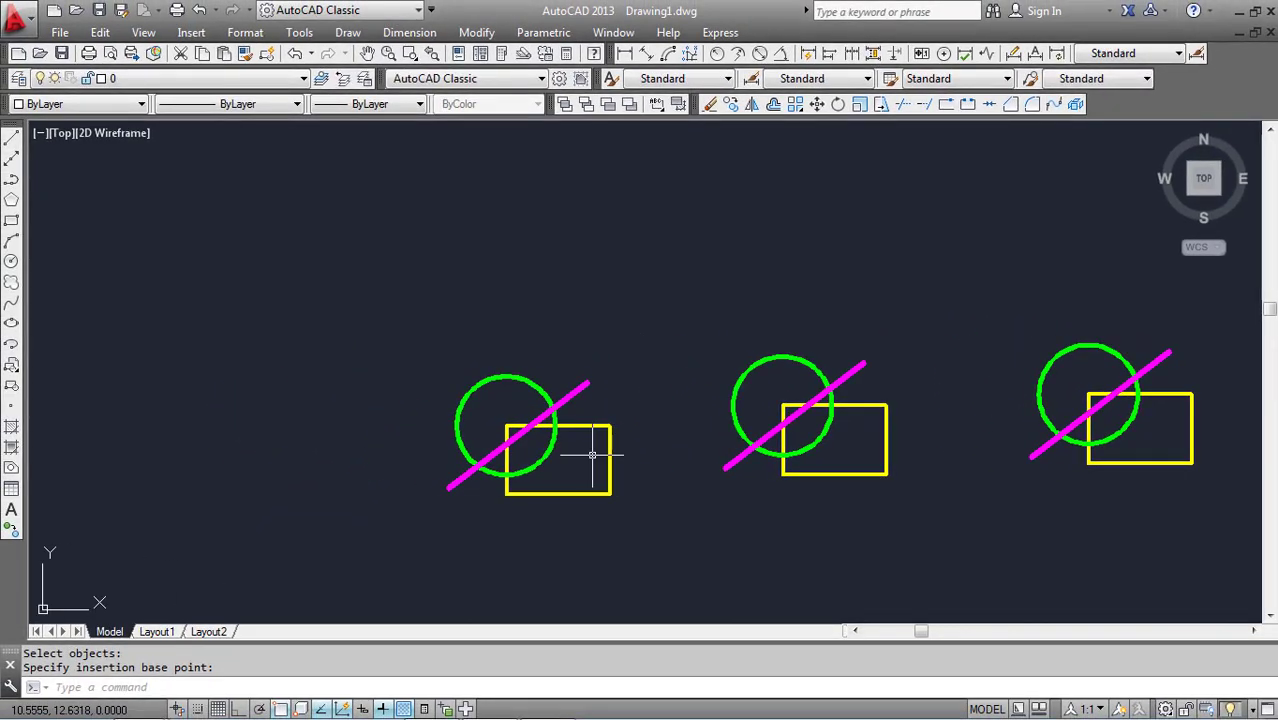
middle_drag(590, 447, 521, 433)
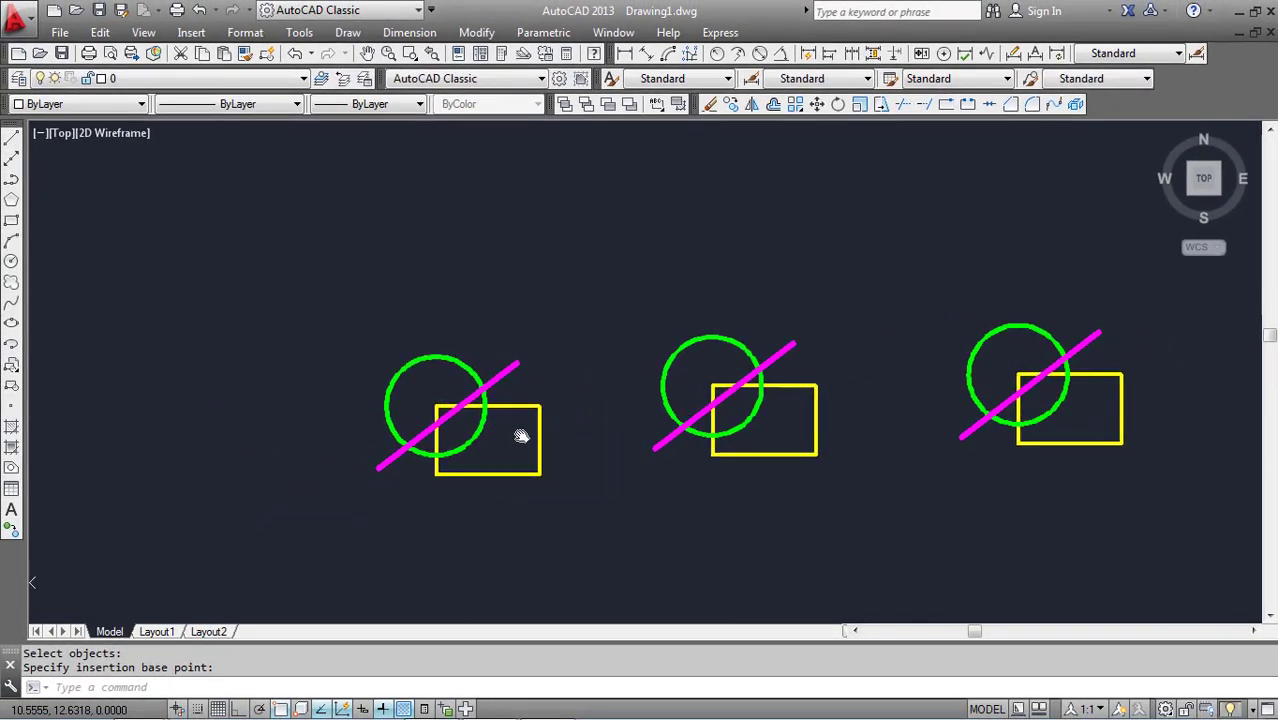
scroll(521, 433, up, 2)
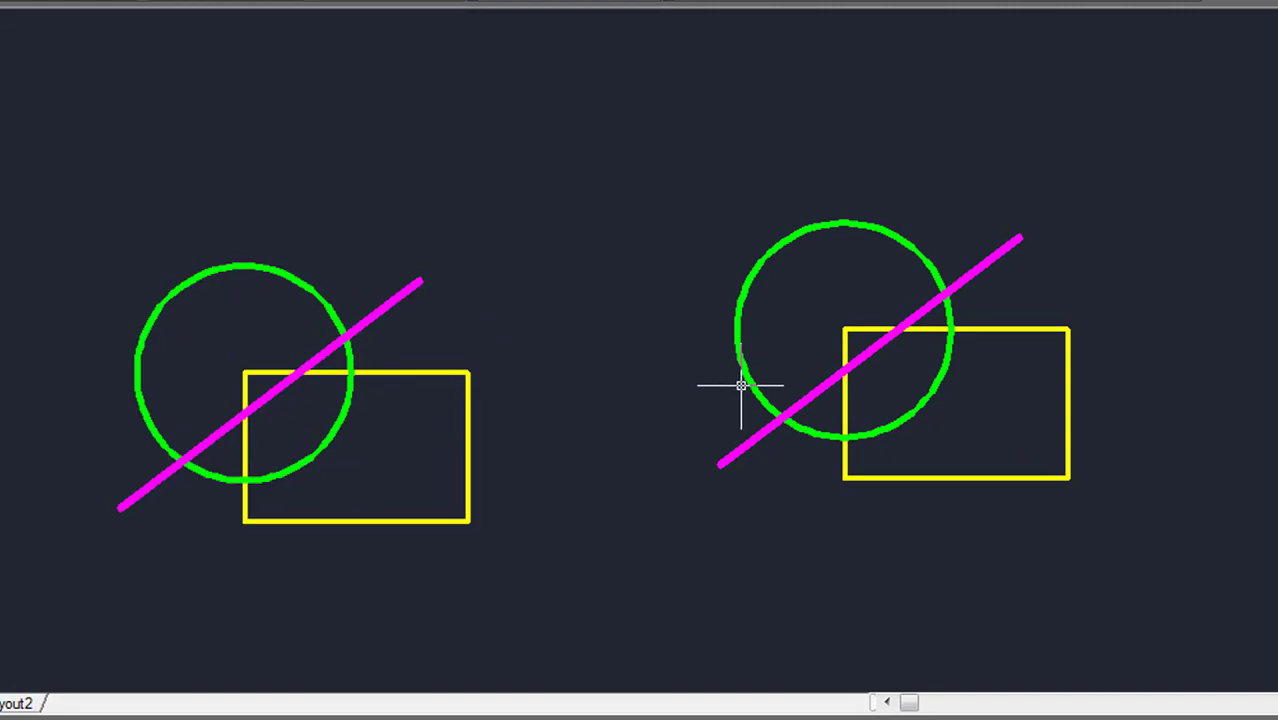
scroll(1006, 423, down, 4)
middle_drag(1006, 423, 693, 477)
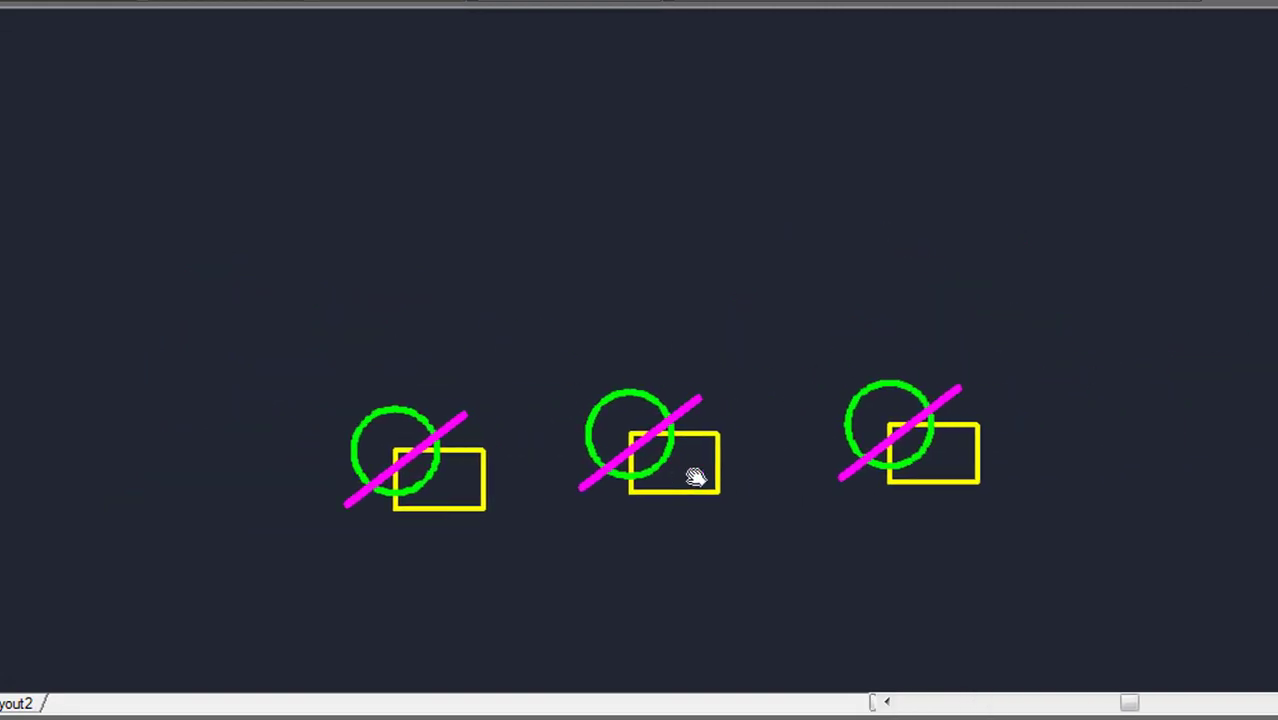
scroll(693, 477, up, 4)
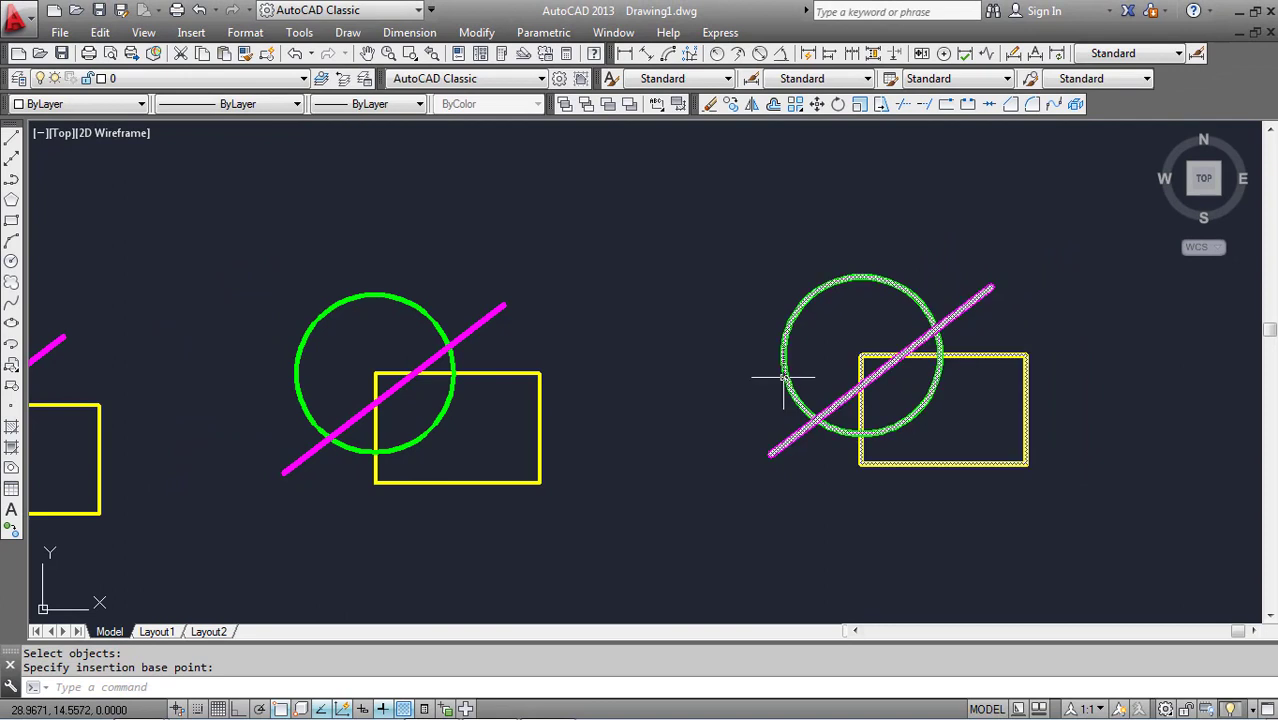
scroll(778, 385, down, 4)
scroll(456, 408, up, 2)
scroll(456, 408, up, 2)
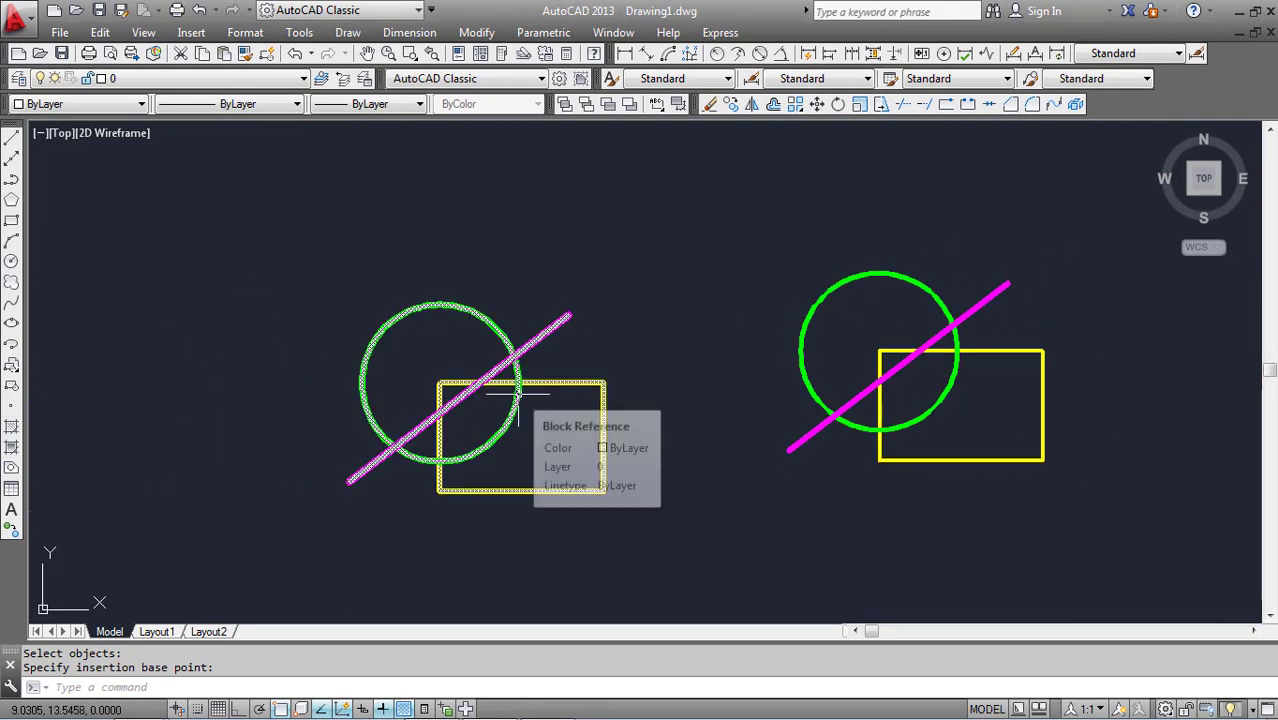
scroll(630, 403, down, 2)
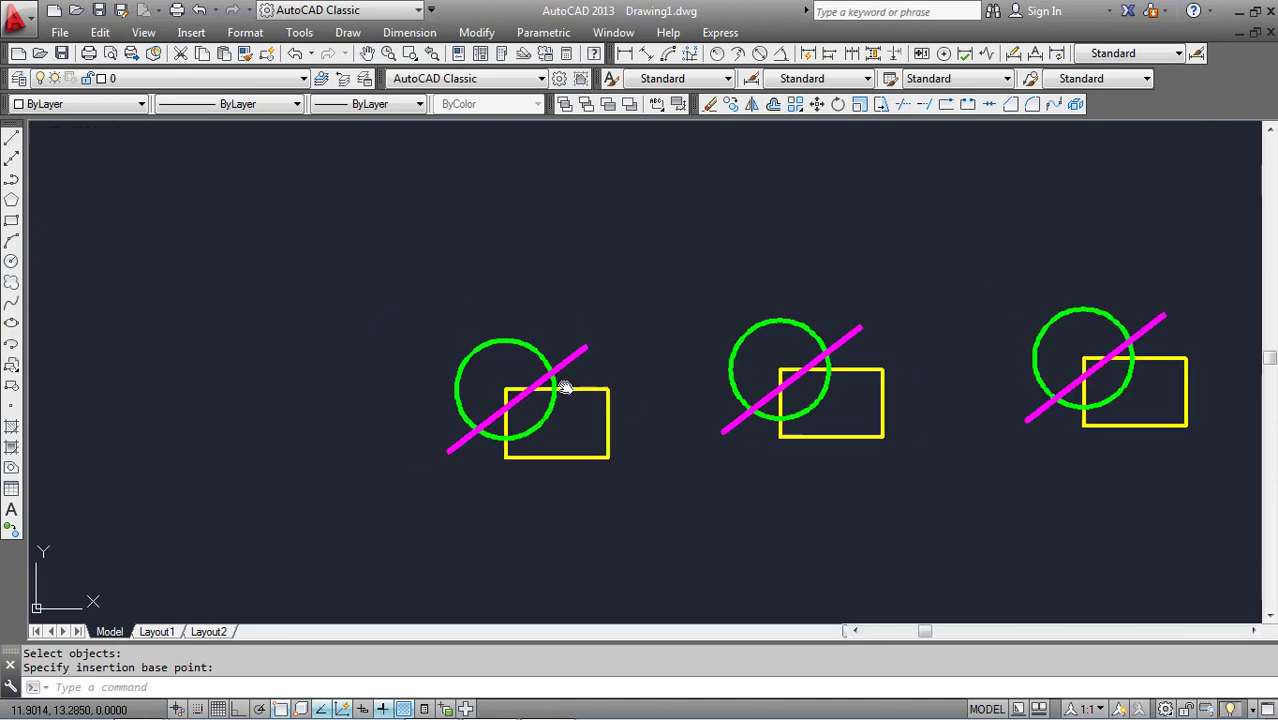
middle_drag(565, 385, 490, 375)
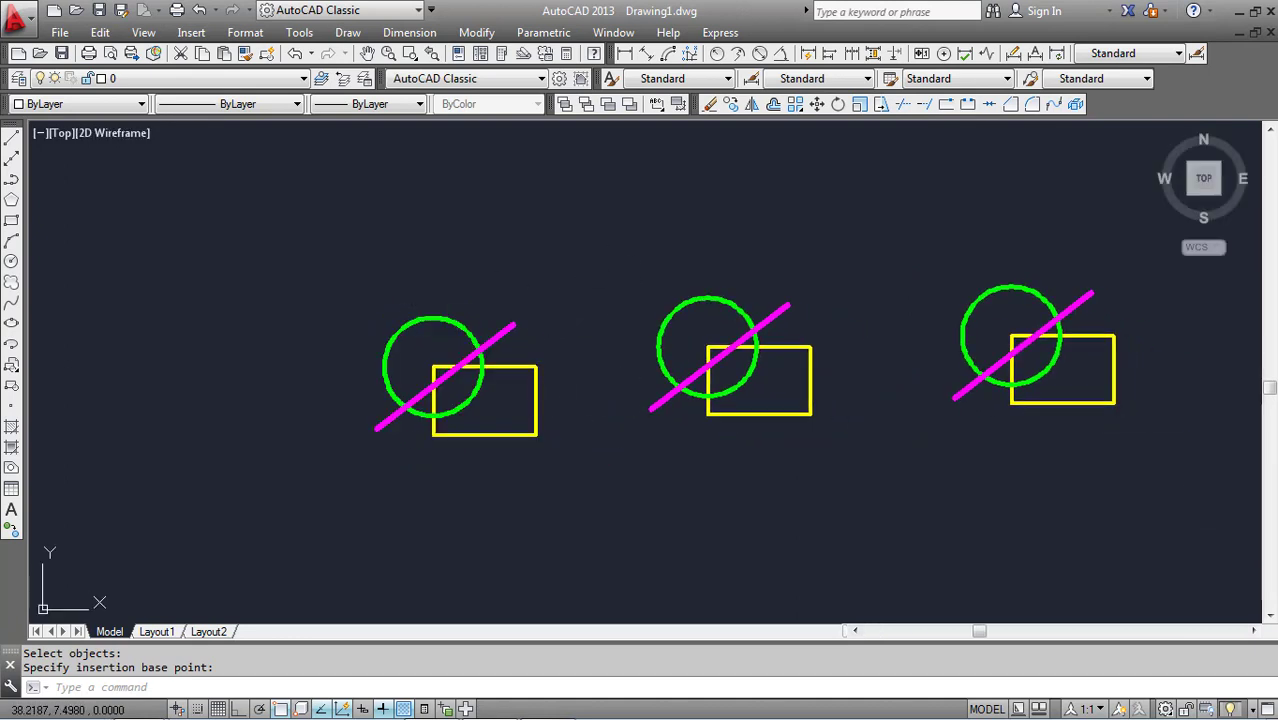
- Crossing-select the three blocks, then cancel the Block Definition dialog opened by mistake
click(1186, 521)
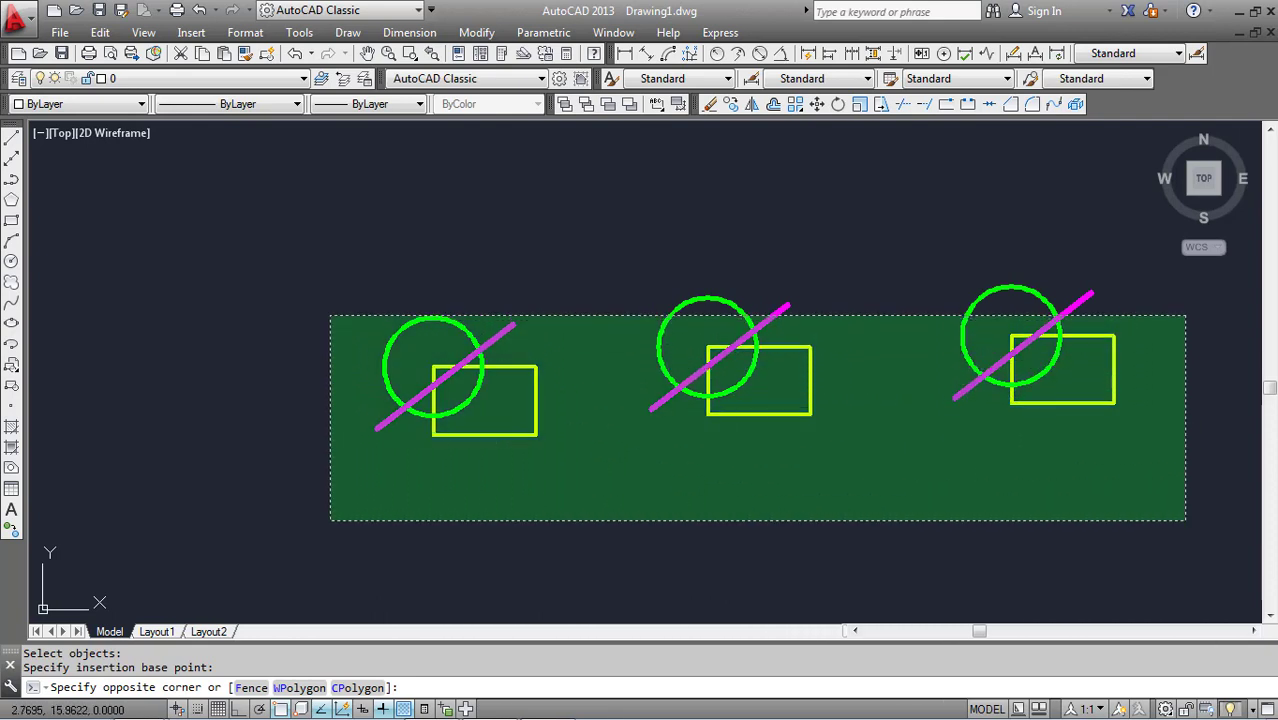
click(254, 278)
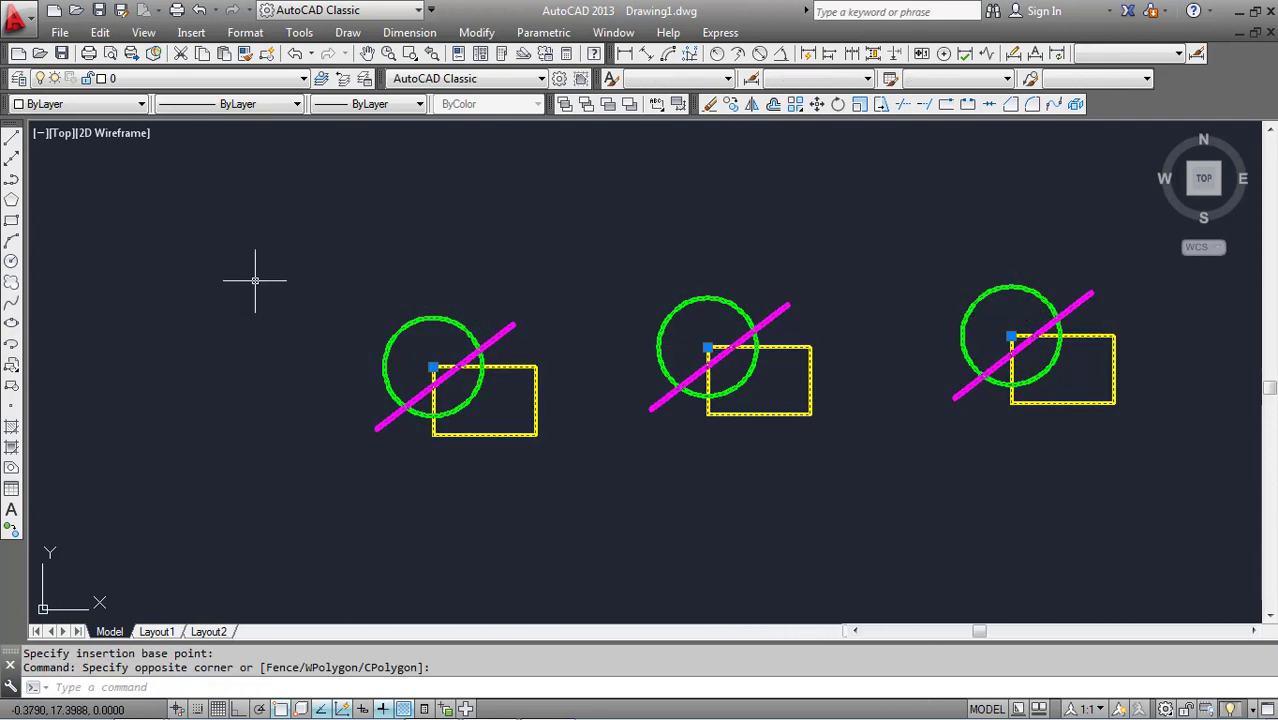
text(b)
key(Return)
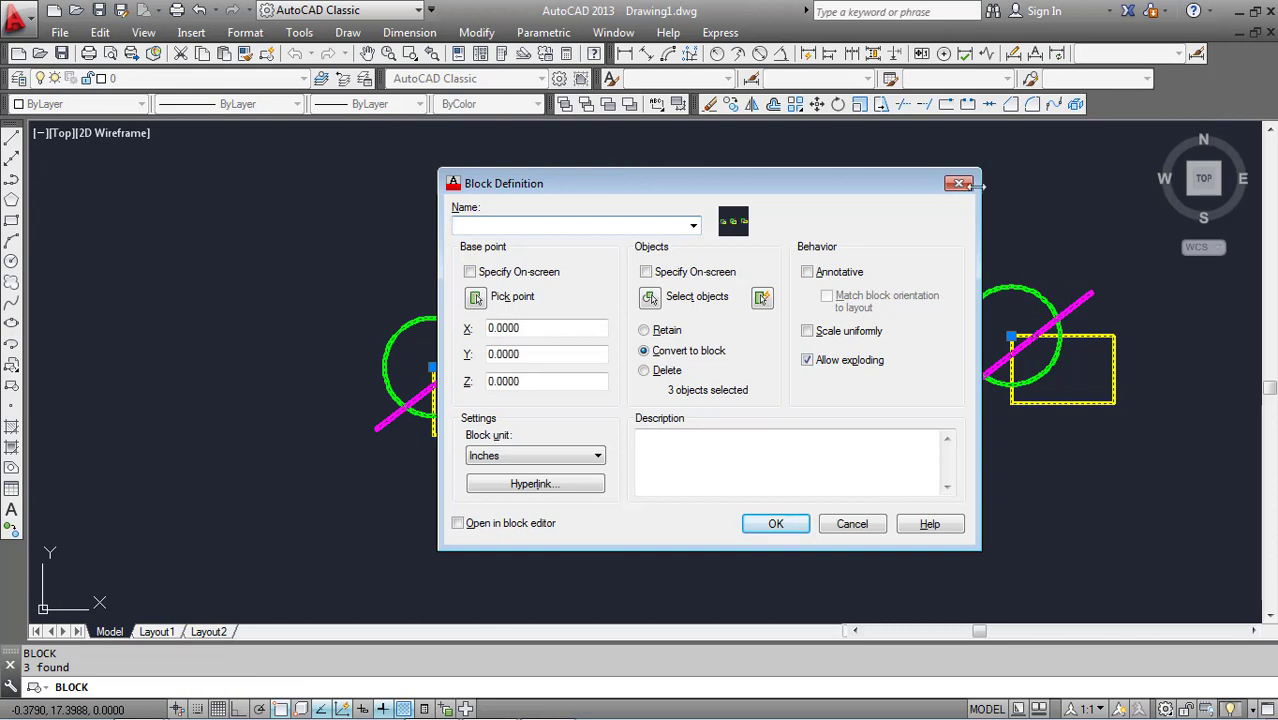
click(958, 184)
- Reselect all three block references and delete them, leaving model space empty
click(1127, 468)
click(305, 271)
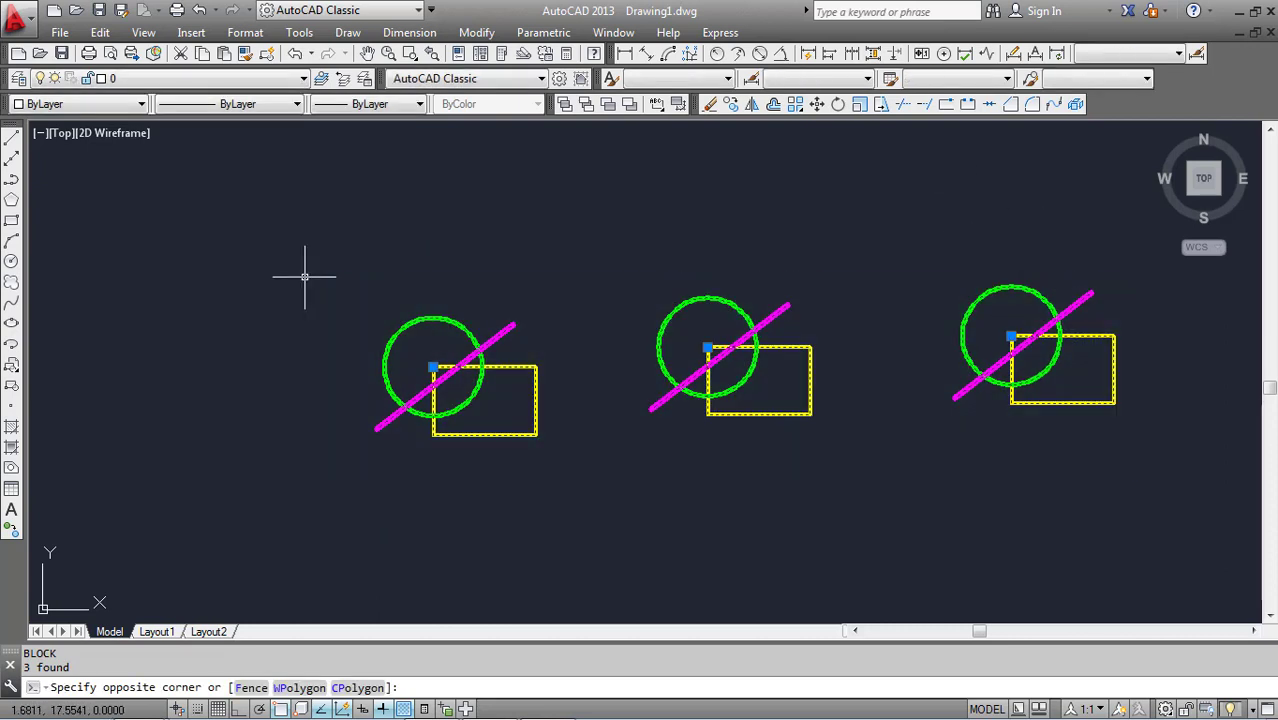
key(Delete)
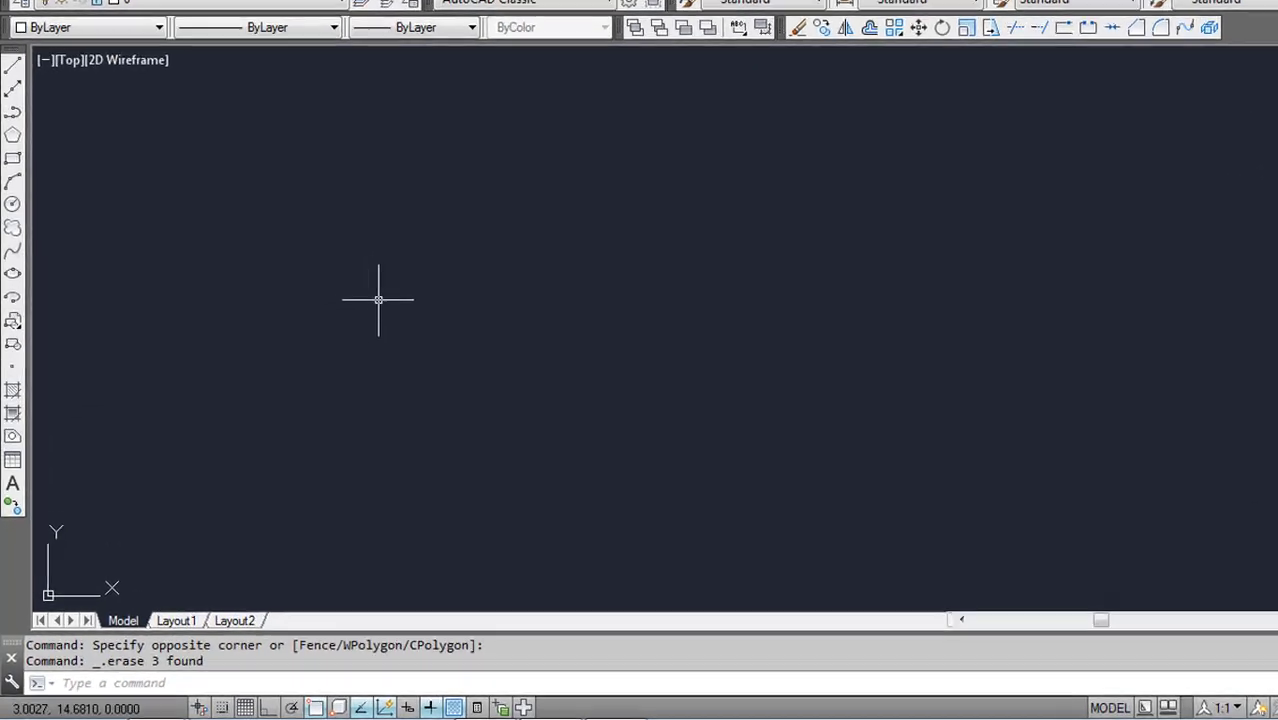
text(IN)
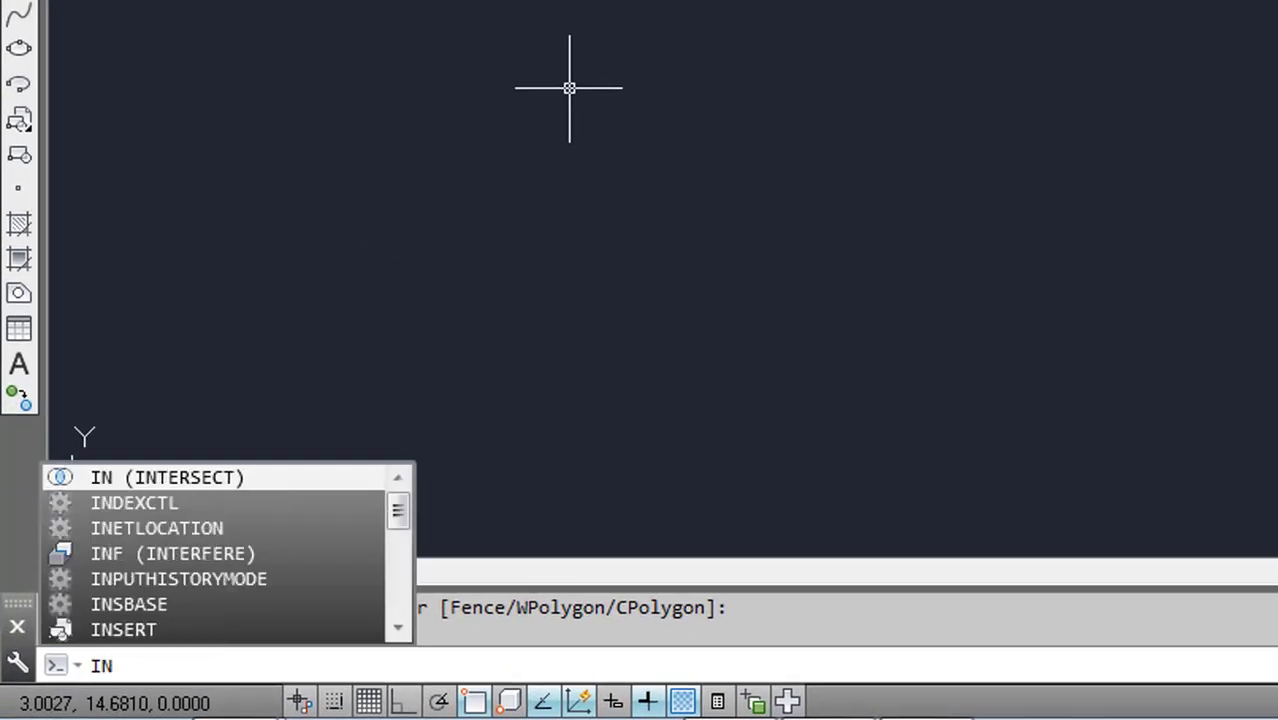
text(e)
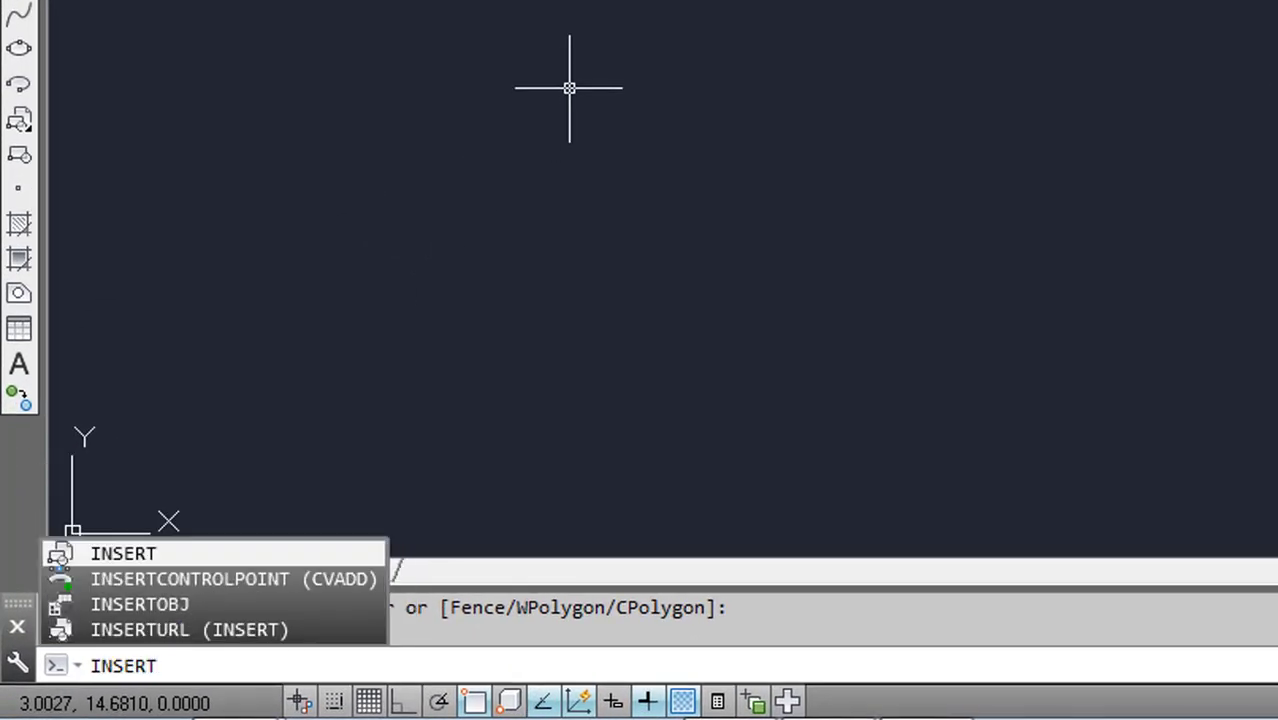
- Choose the Circle block in the Insert dialog and start placing it
key(Return)
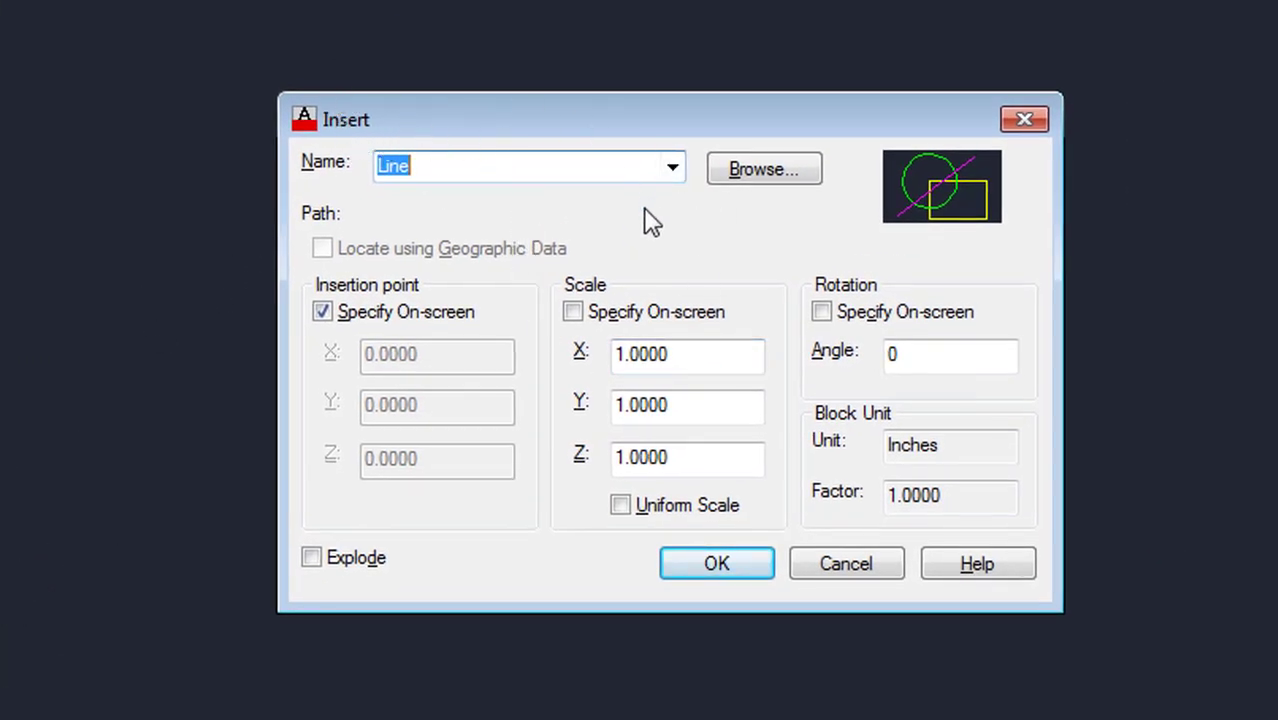
click(671, 178)
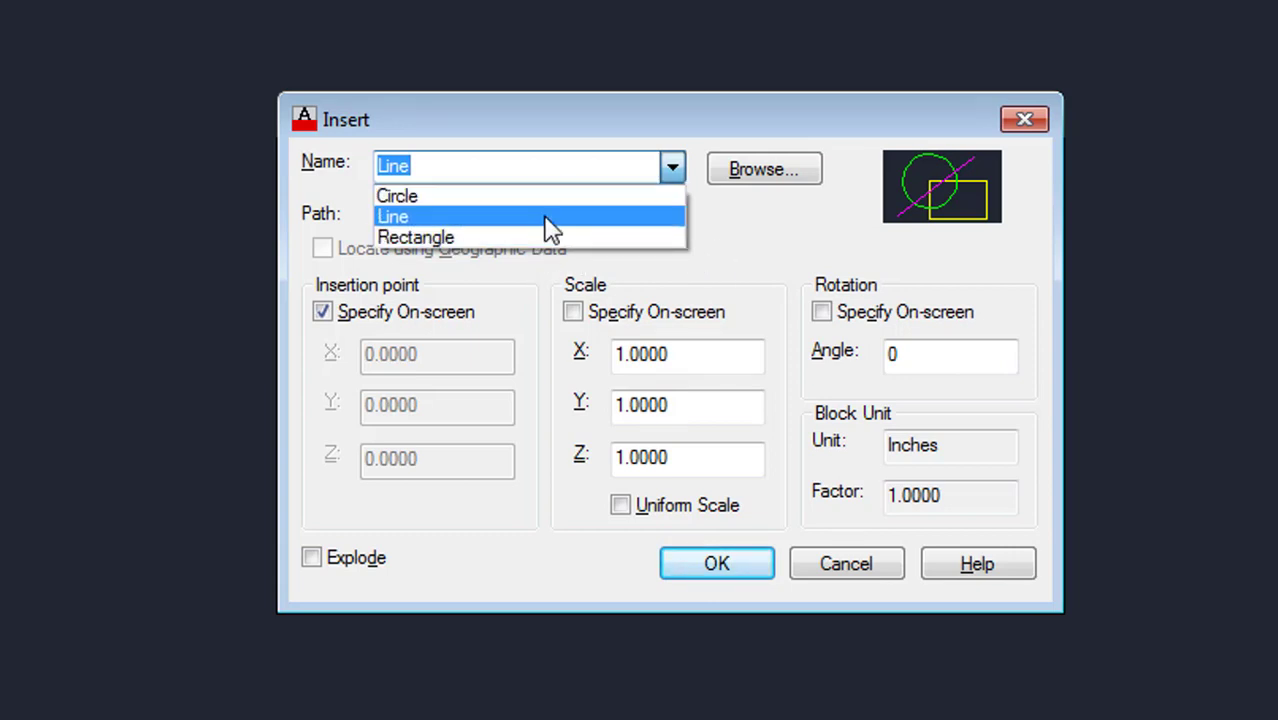
click(420, 197)
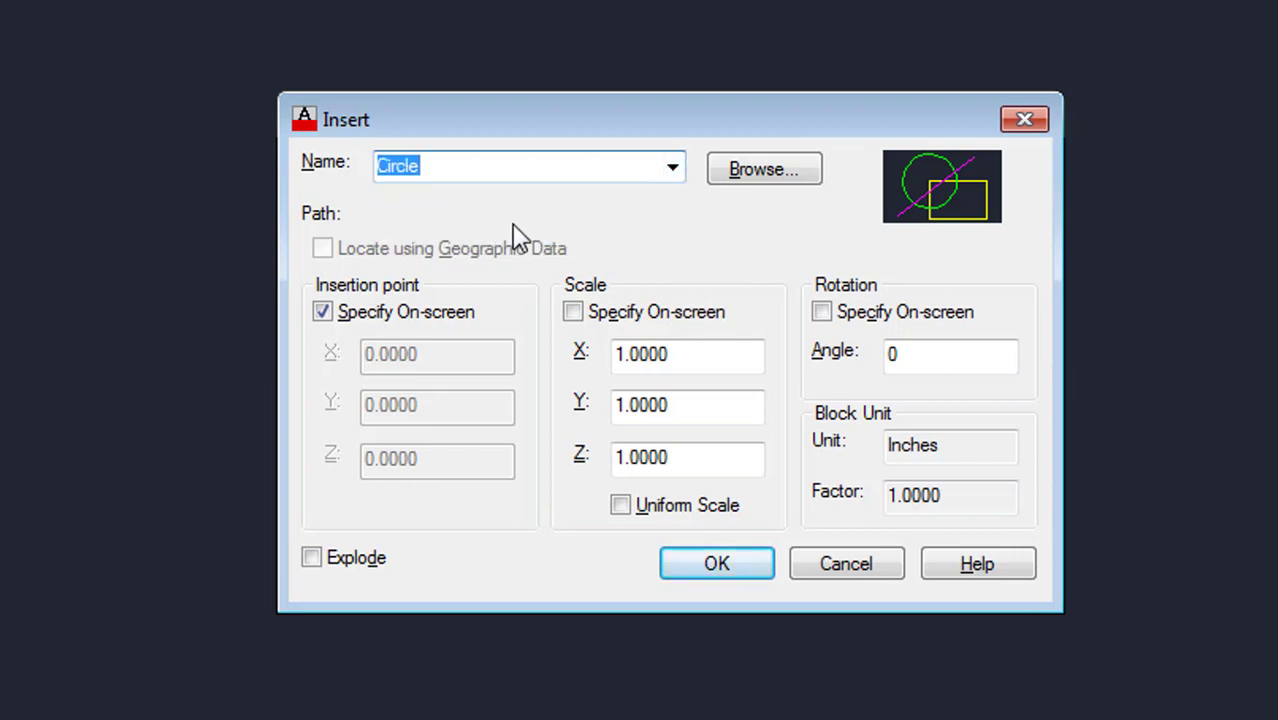
click(690, 566)
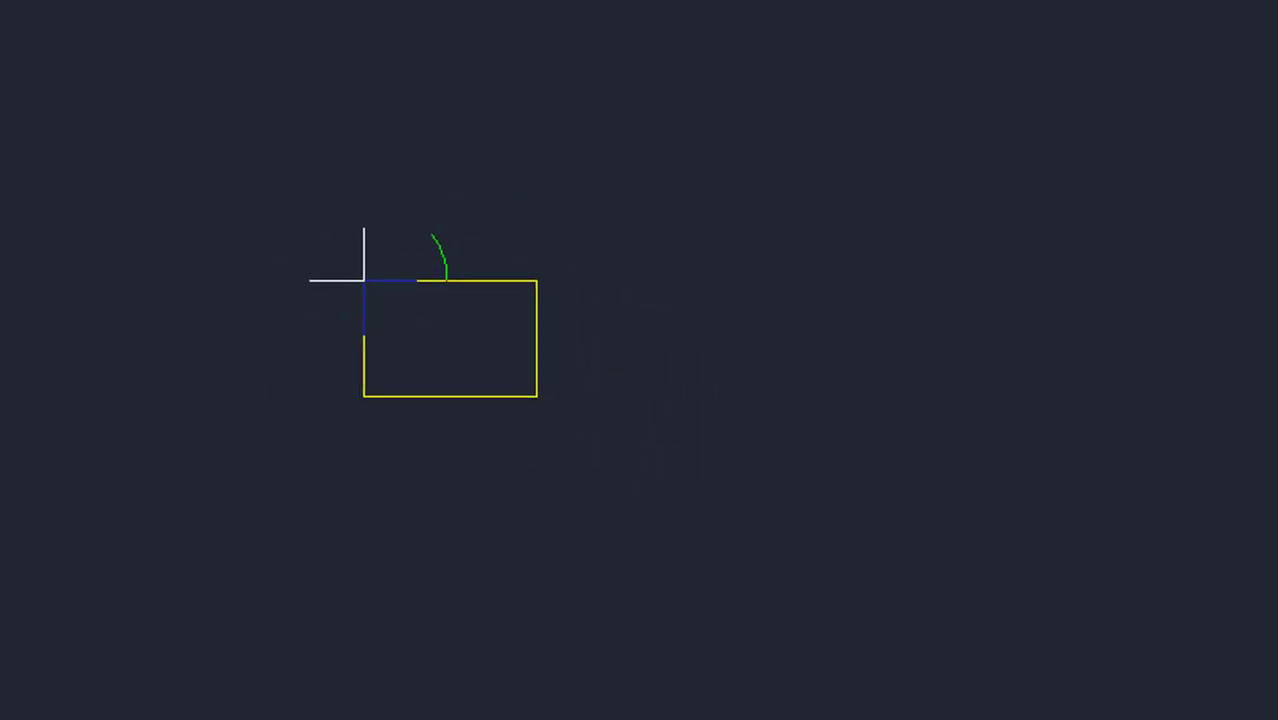
- Place the Circle block, then insert the Line block to the right of it
click(363, 281)
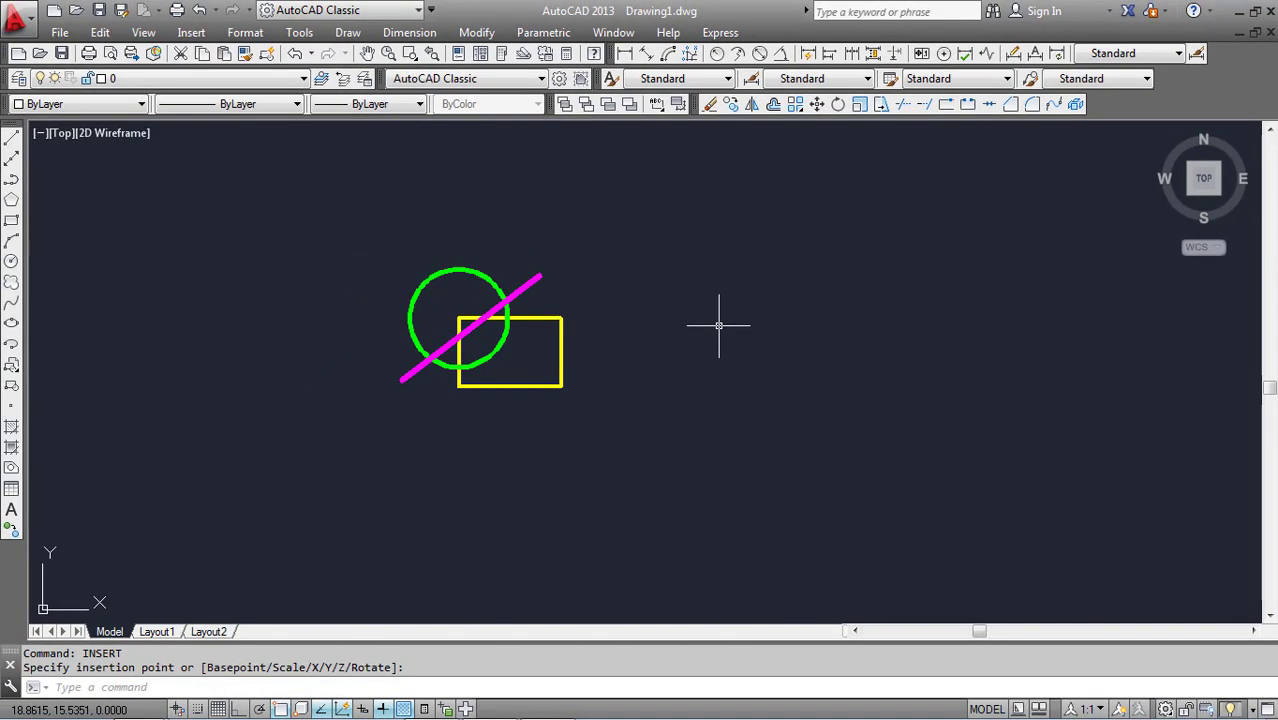
key(Return)
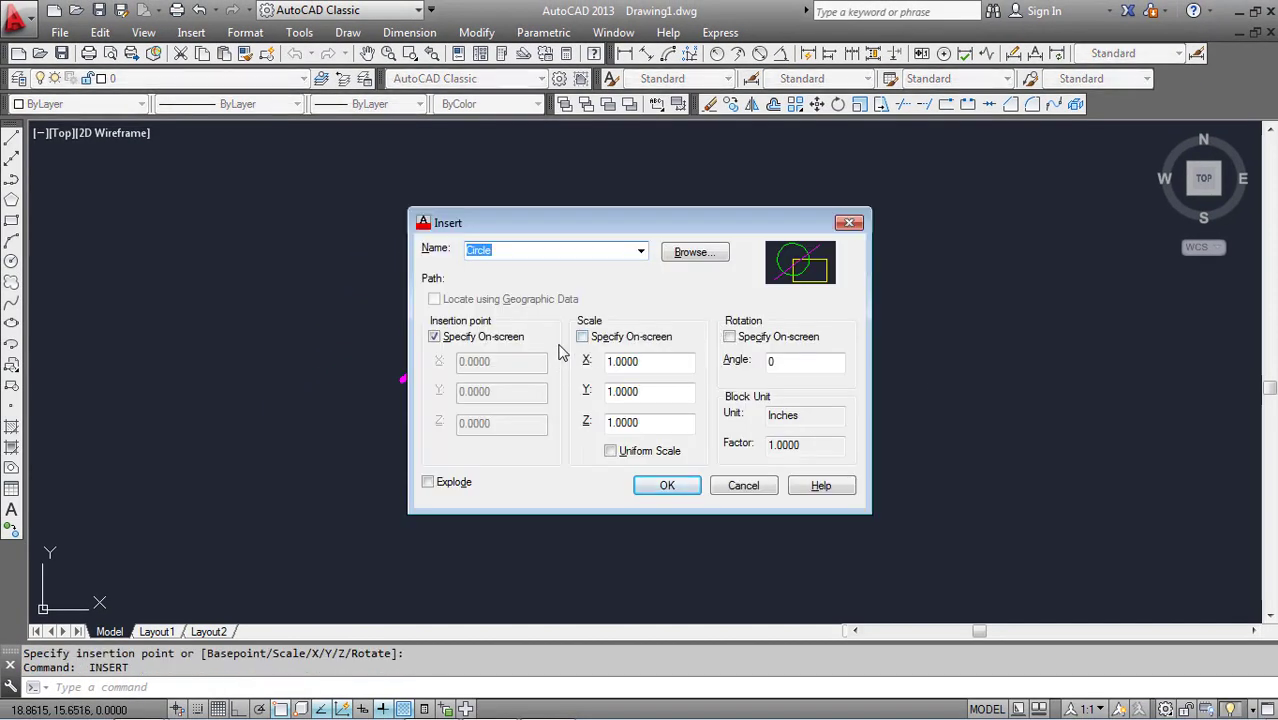
click(641, 251)
click(585, 282)
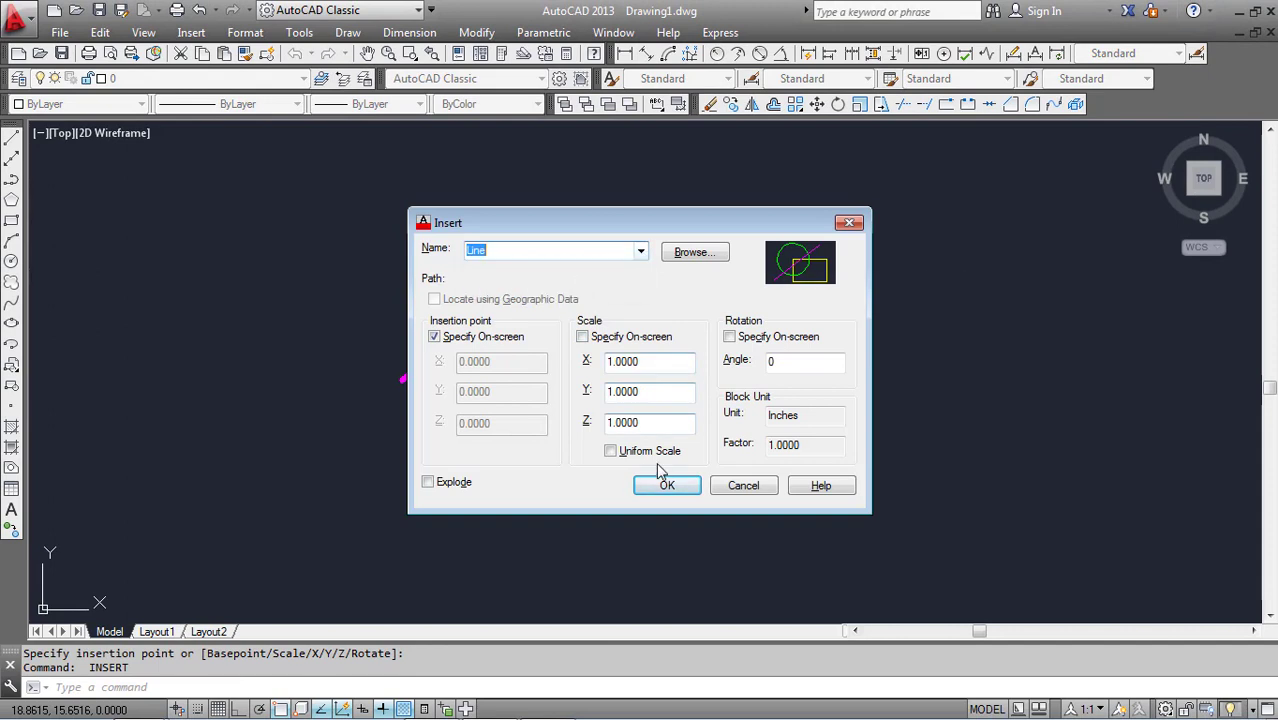
click(662, 488)
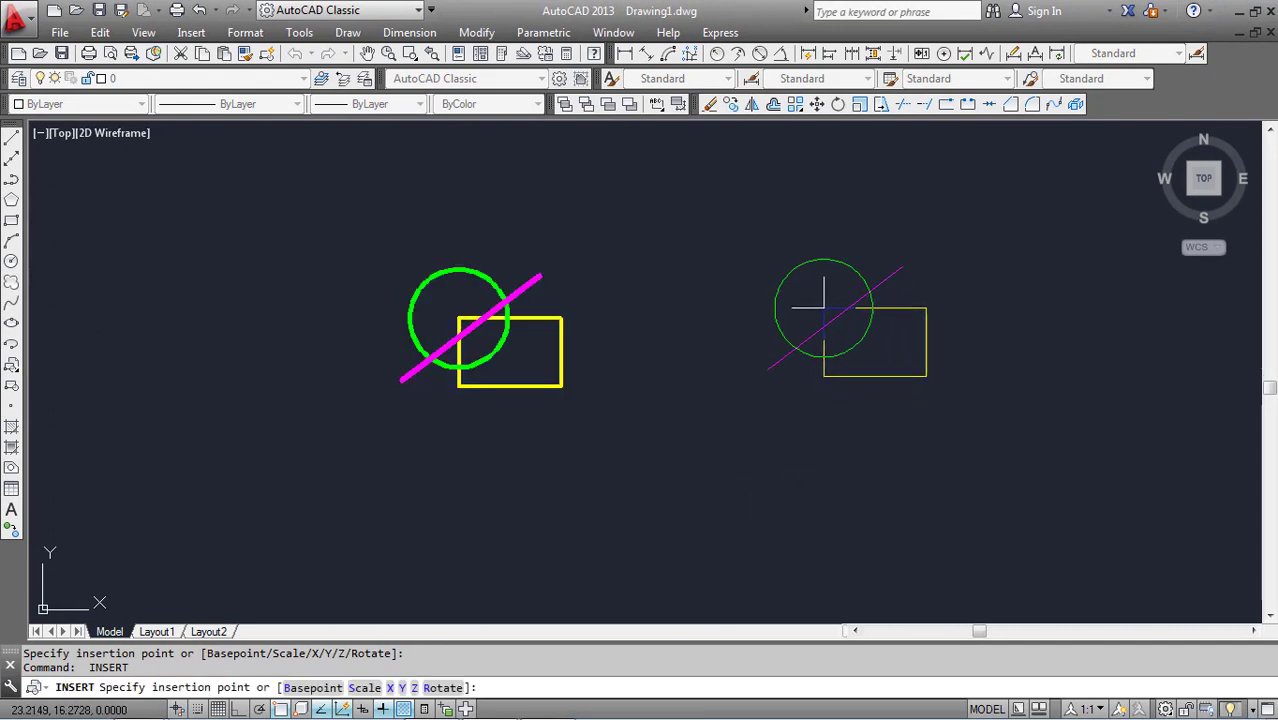
scroll(968, 425, down, 2)
middle_drag(861, 421, 668, 425)
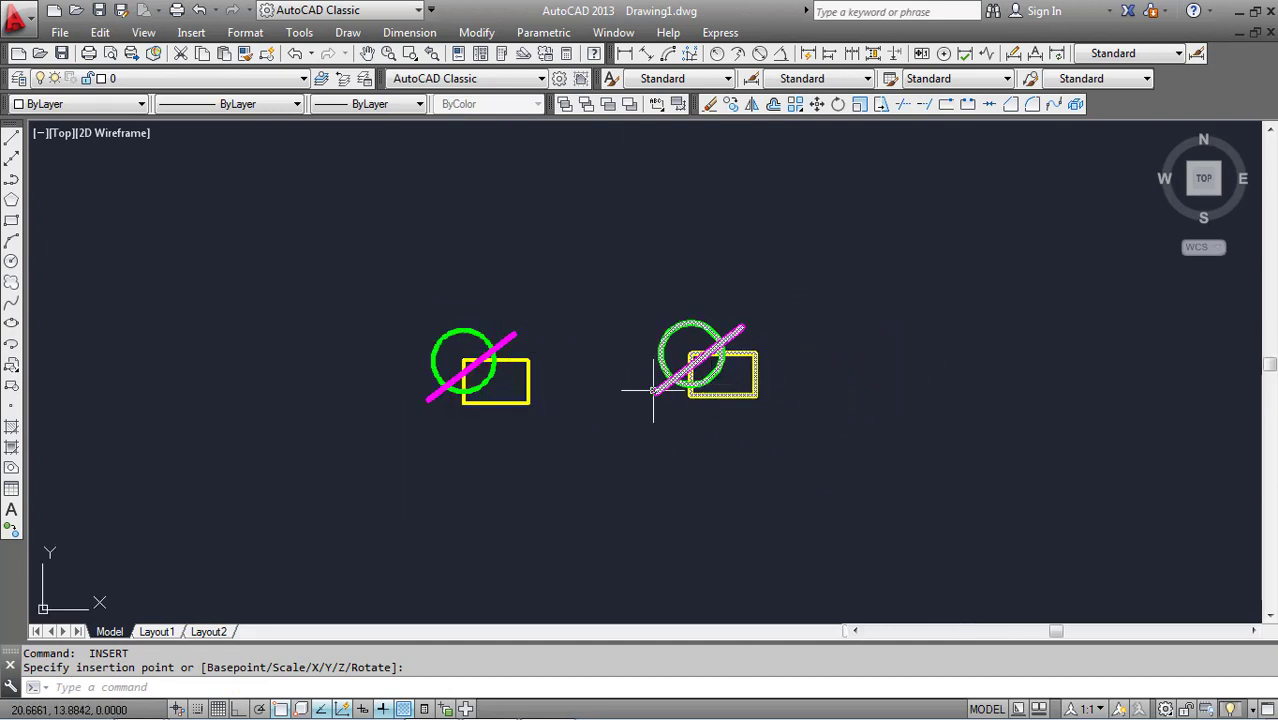
scroll(656, 385, up, 2)
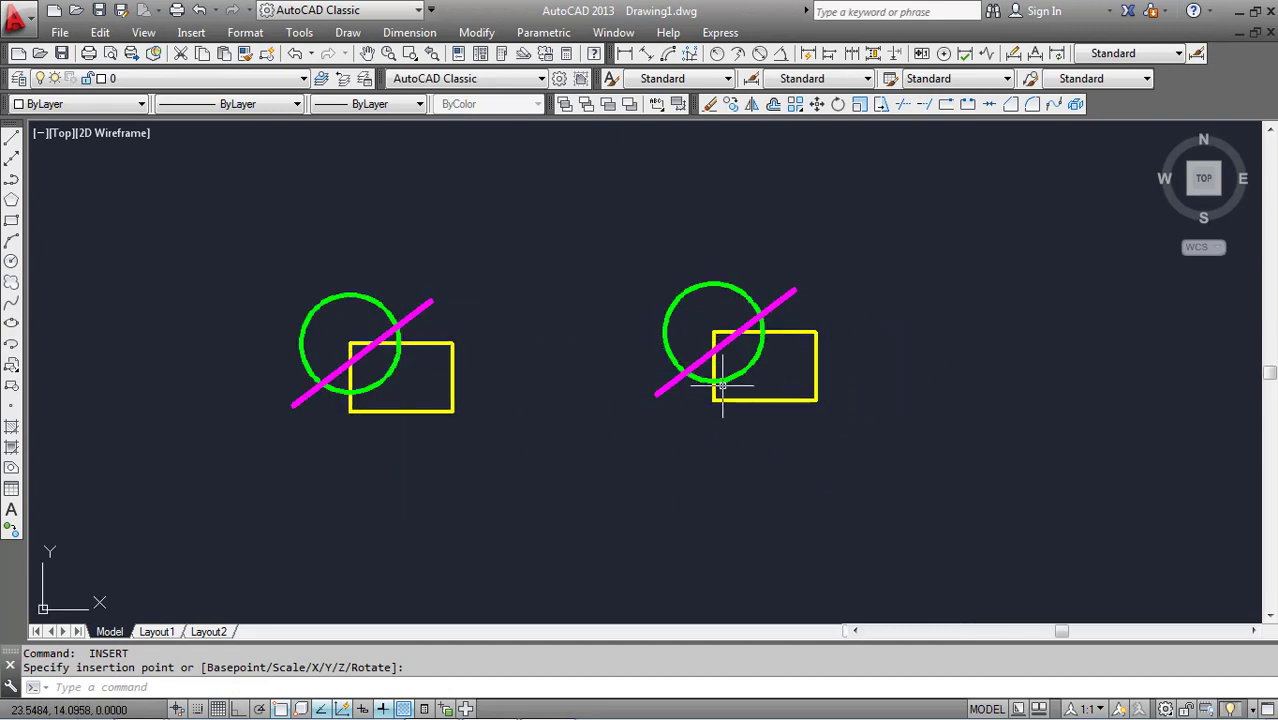
scroll(722, 385, down, 2)
scroll(497, 397, up, 2)
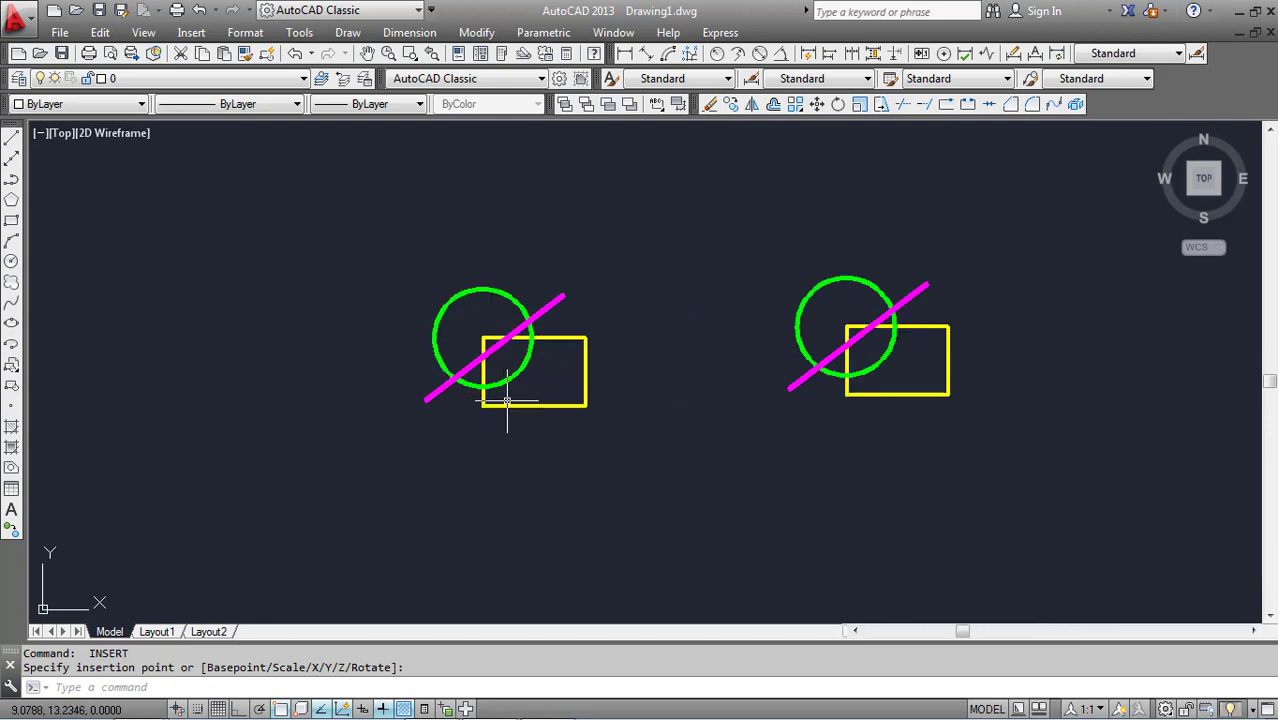
scroll(507, 400, up, 2)
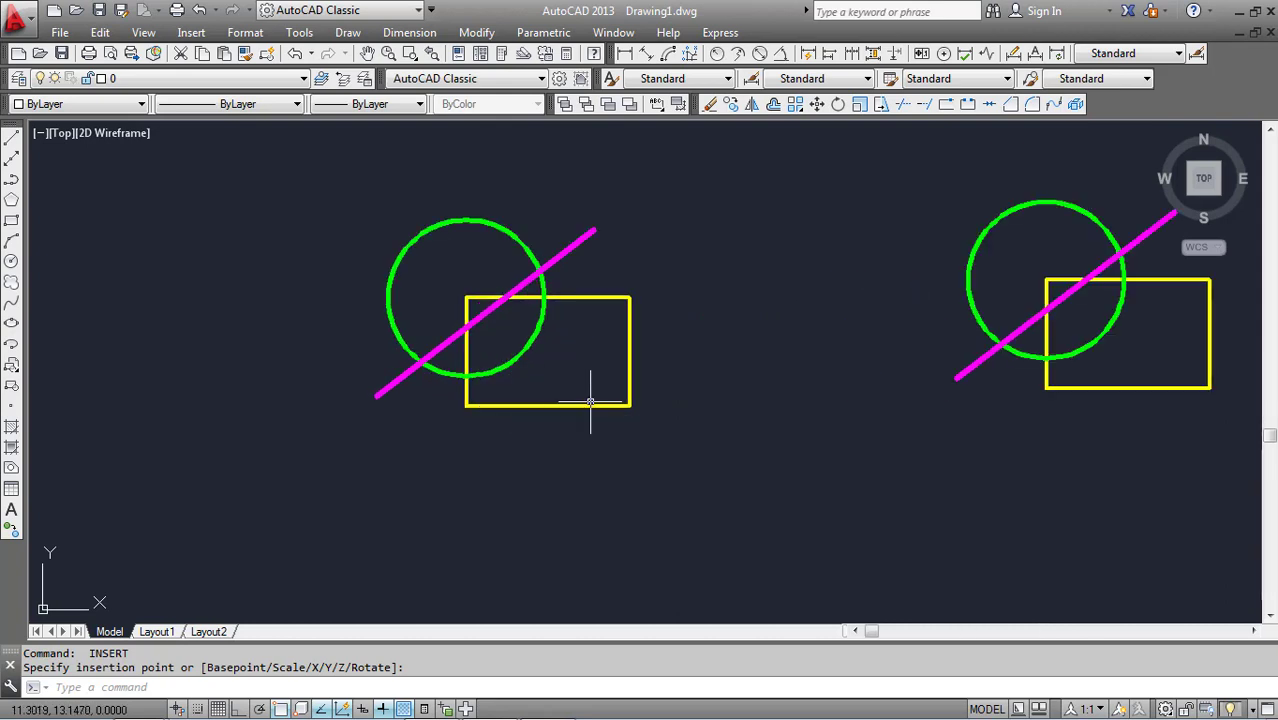
scroll(590, 408, down, 2)
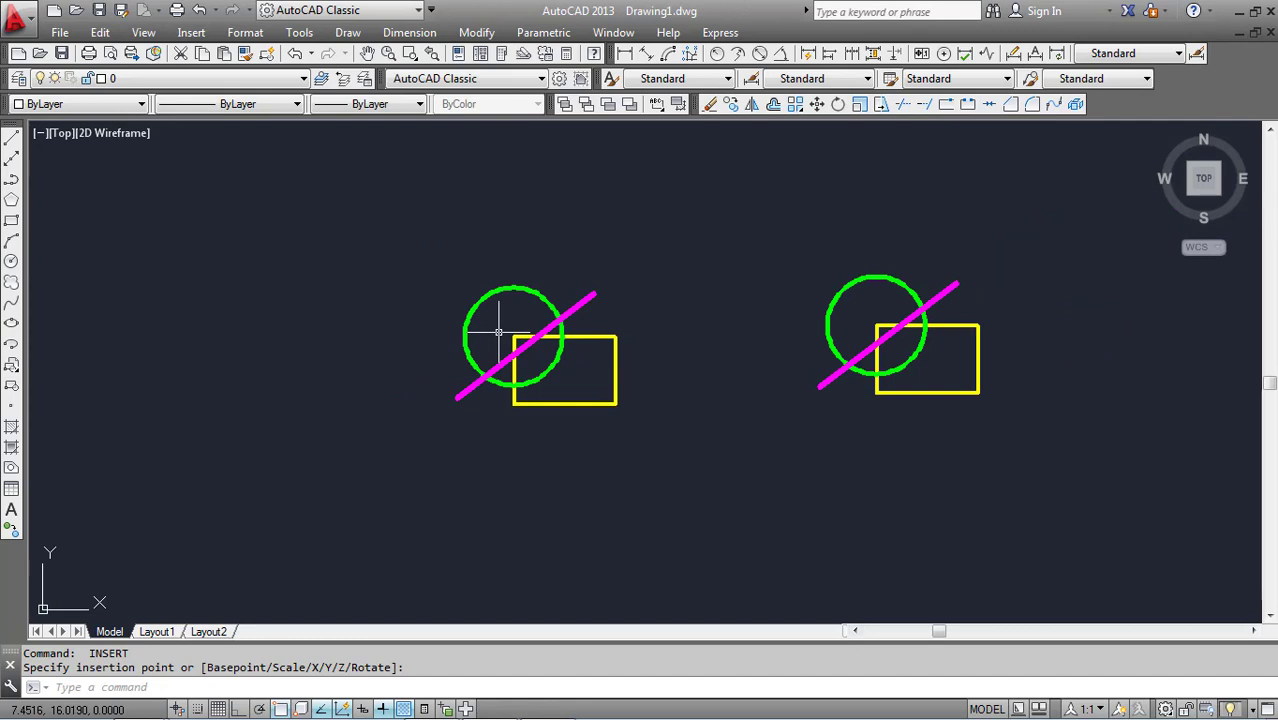
scroll(498, 347, down, 2)
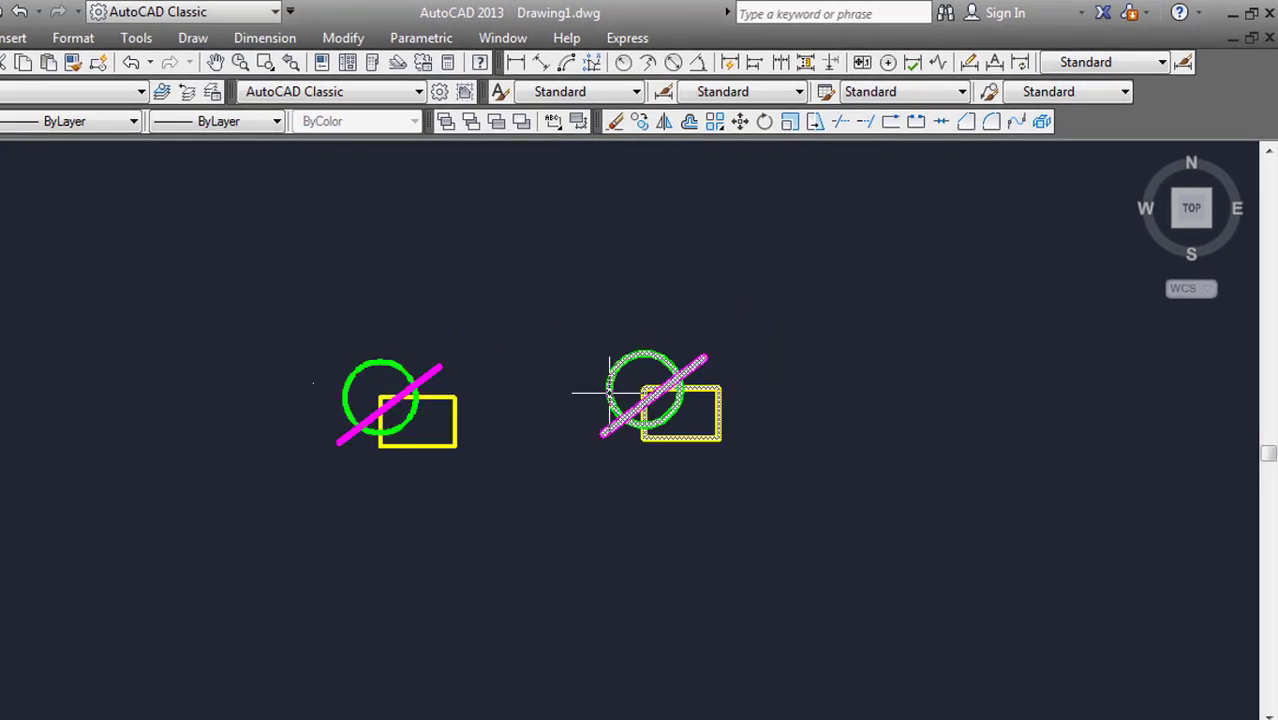
- Copy the left block and paste copies beside it and into rows two and three
middle_drag(510, 428, 577, 378)
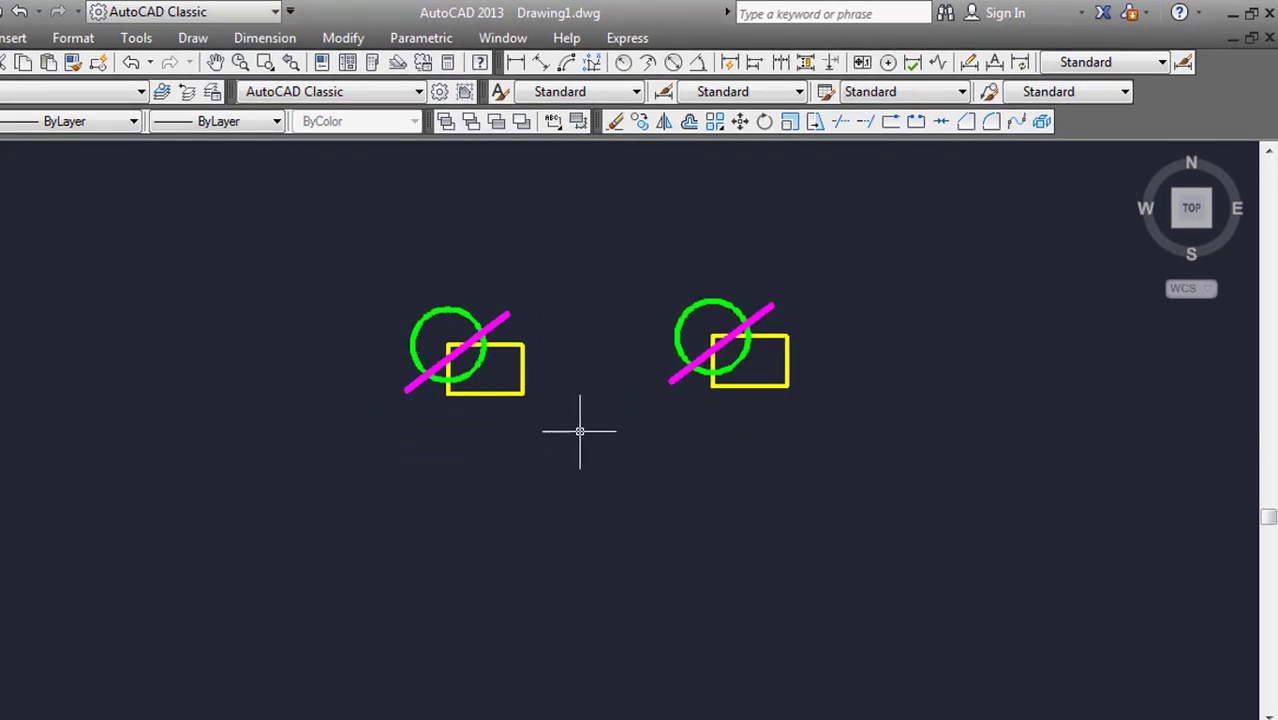
drag(546, 412, 362, 288)
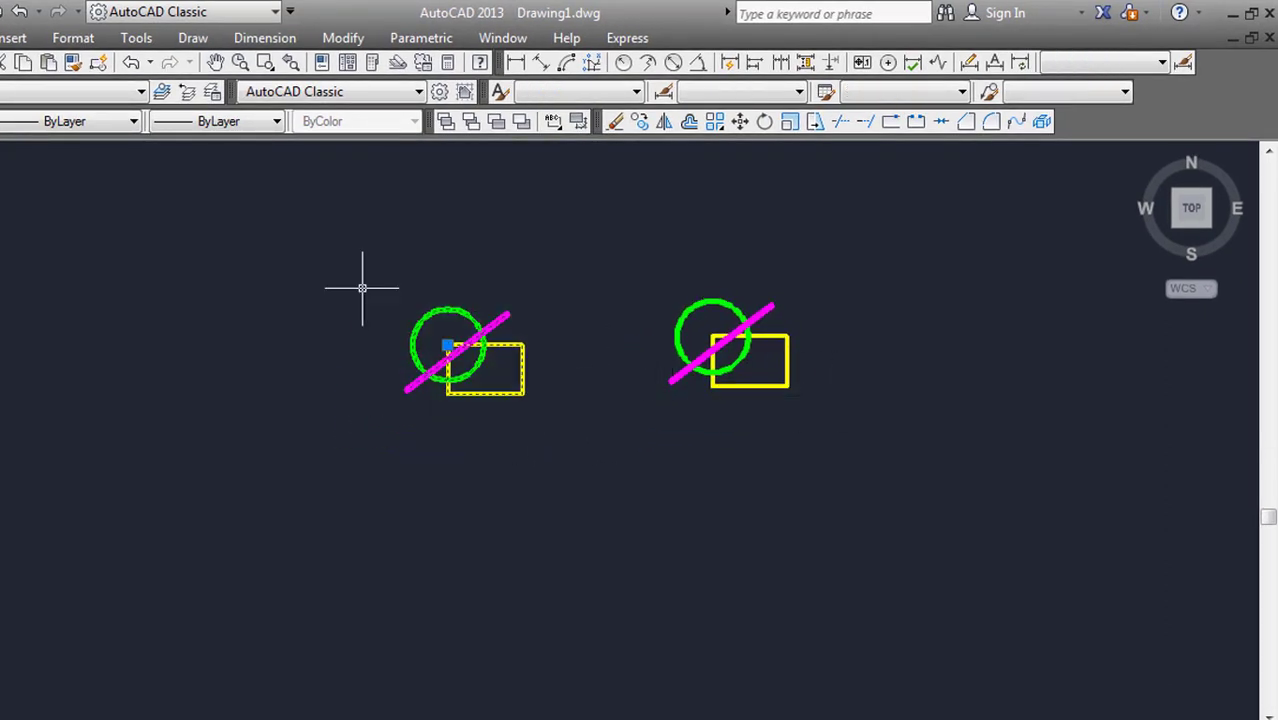
key(ctrl+c)
key(ctrl+v)
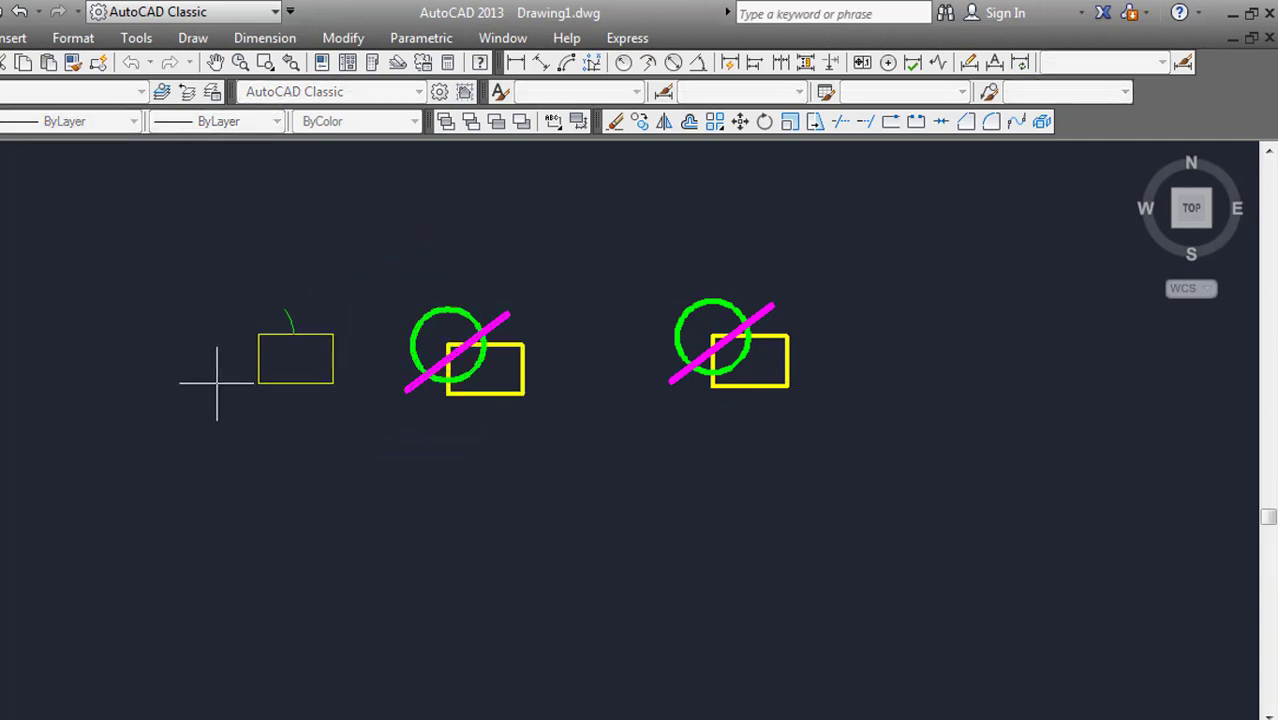
click(222, 389)
key(ctrl+v)
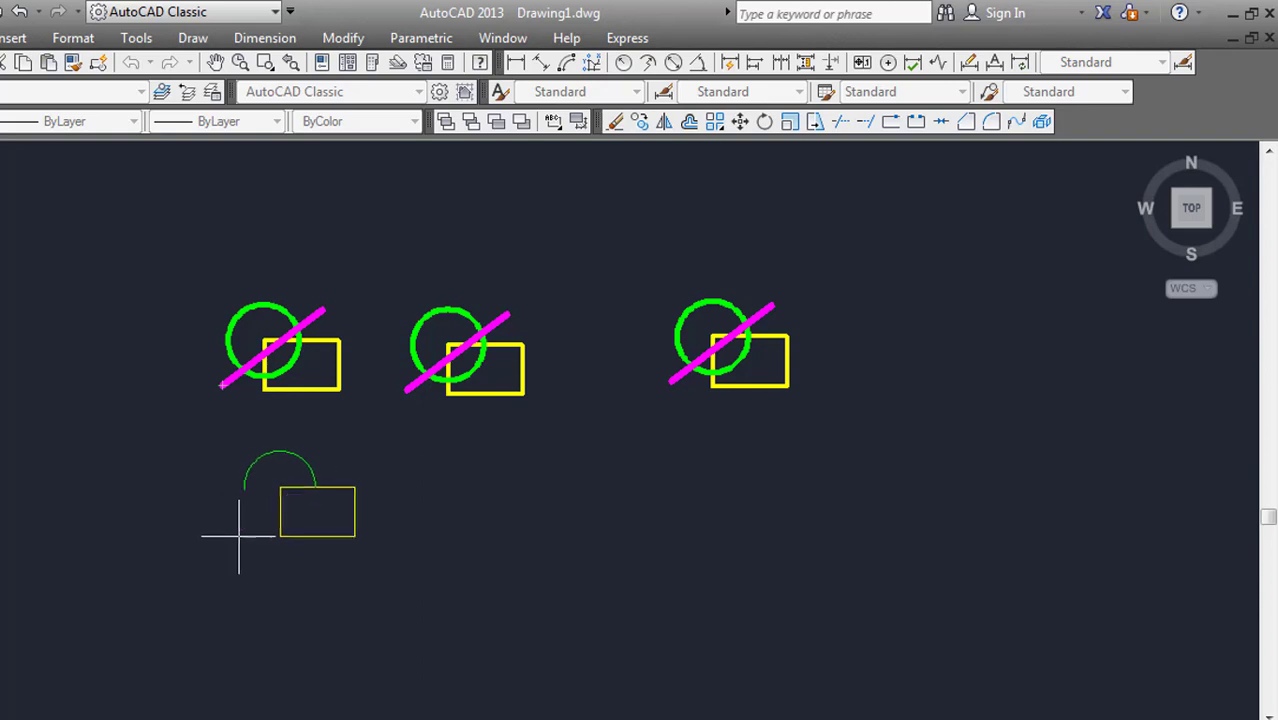
click(228, 526)
key(ctrl+v)
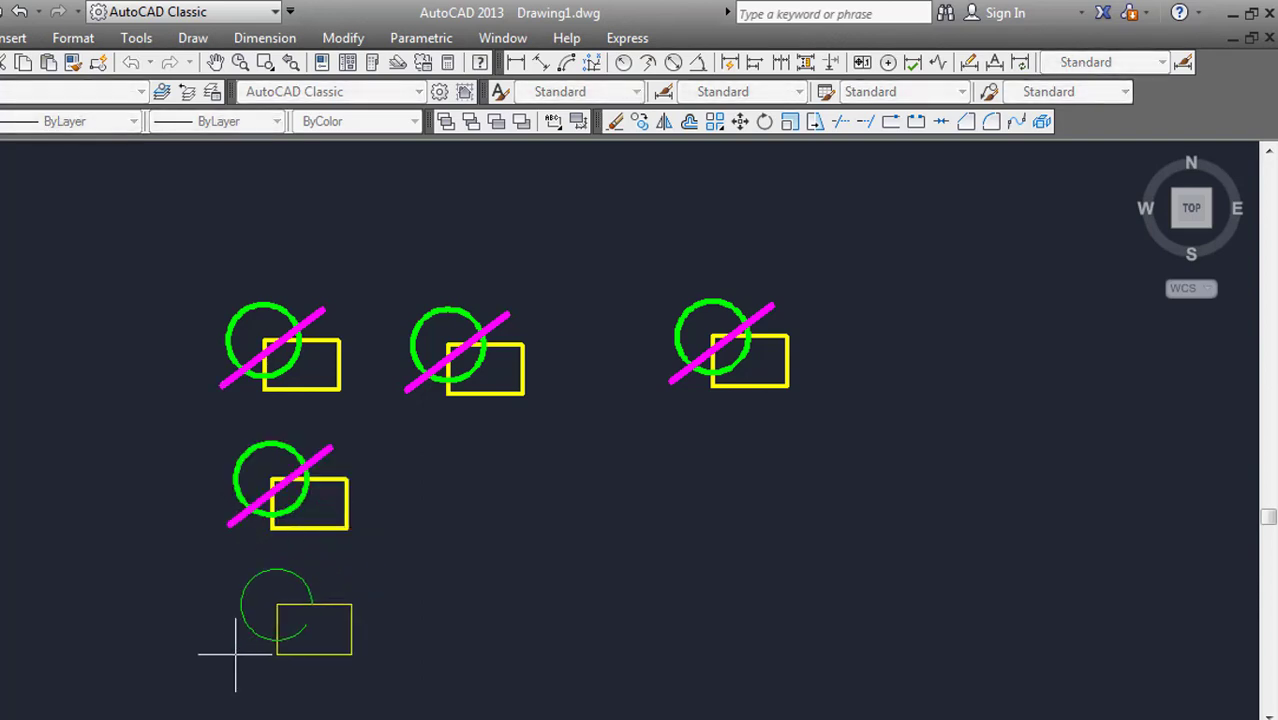
click(235, 656)
- Paste the remaining copies into the middle and left columns to complete the 3x3 grid
key(ctrl+v)
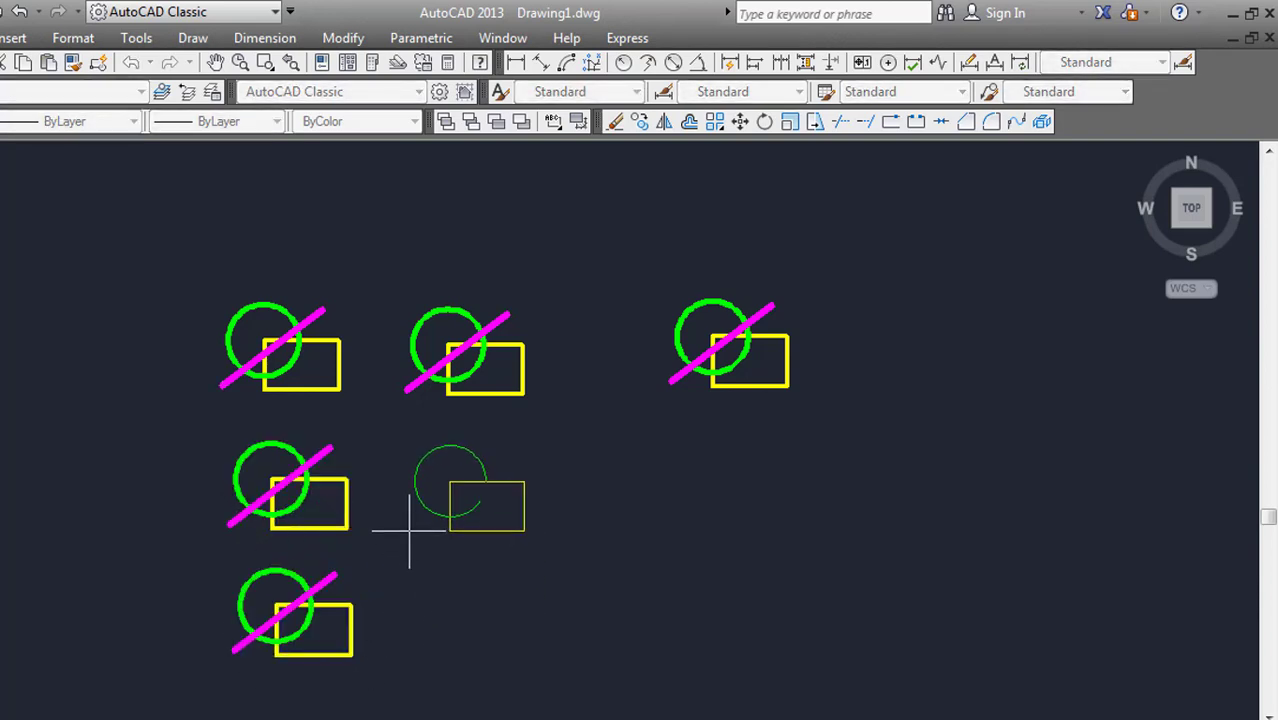
click(406, 528)
key(ctrl+v)
click(421, 645)
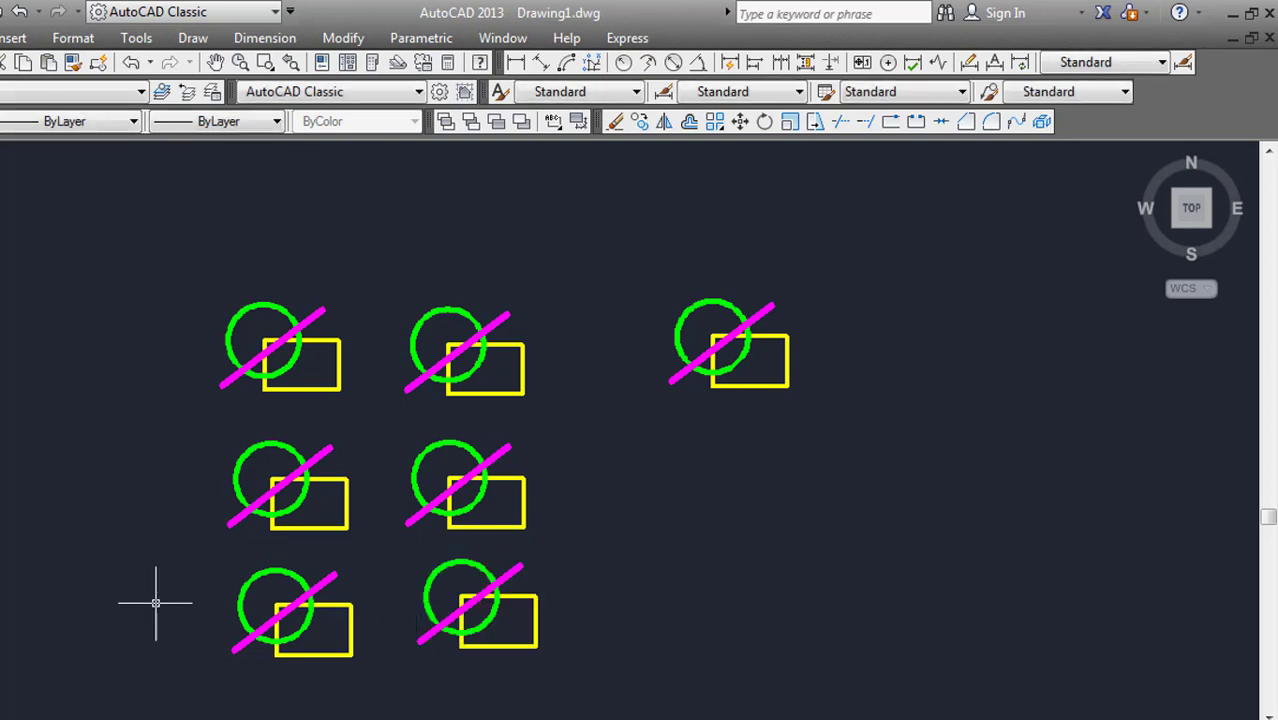
key(ctrl+v)
click(57, 384)
key(ctrl+v)
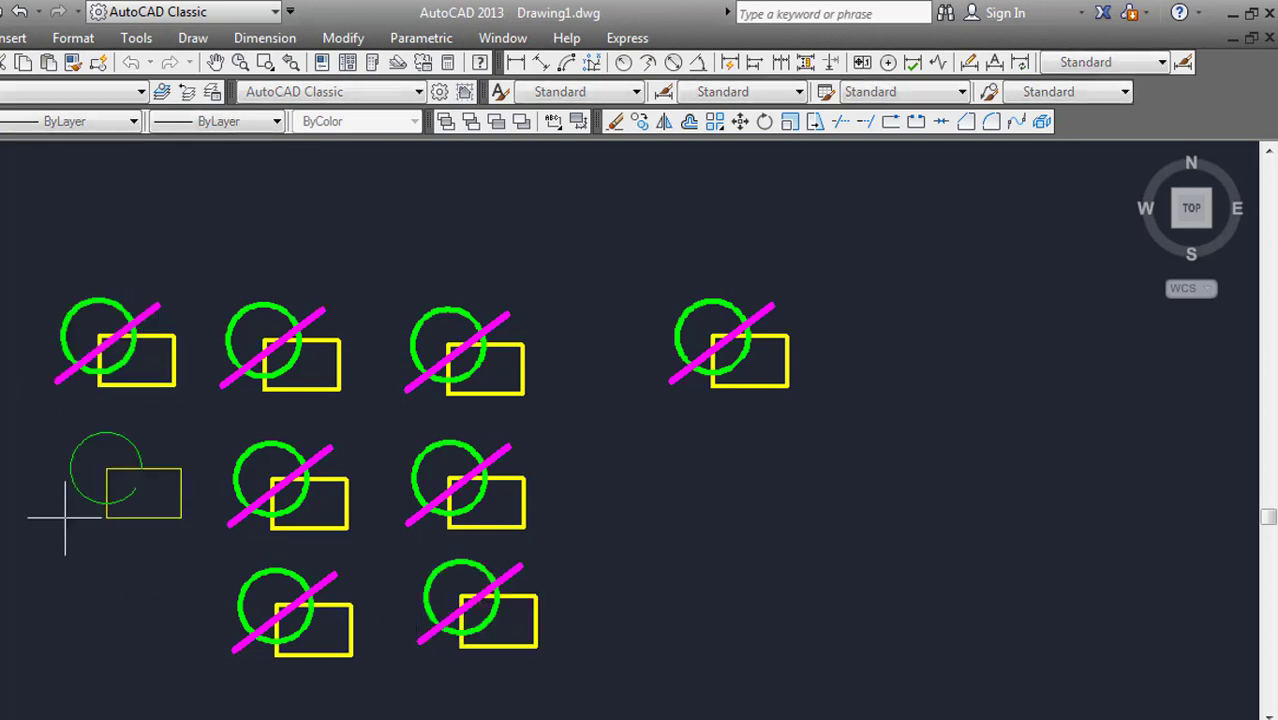
click(59, 528)
key(ctrl+v)
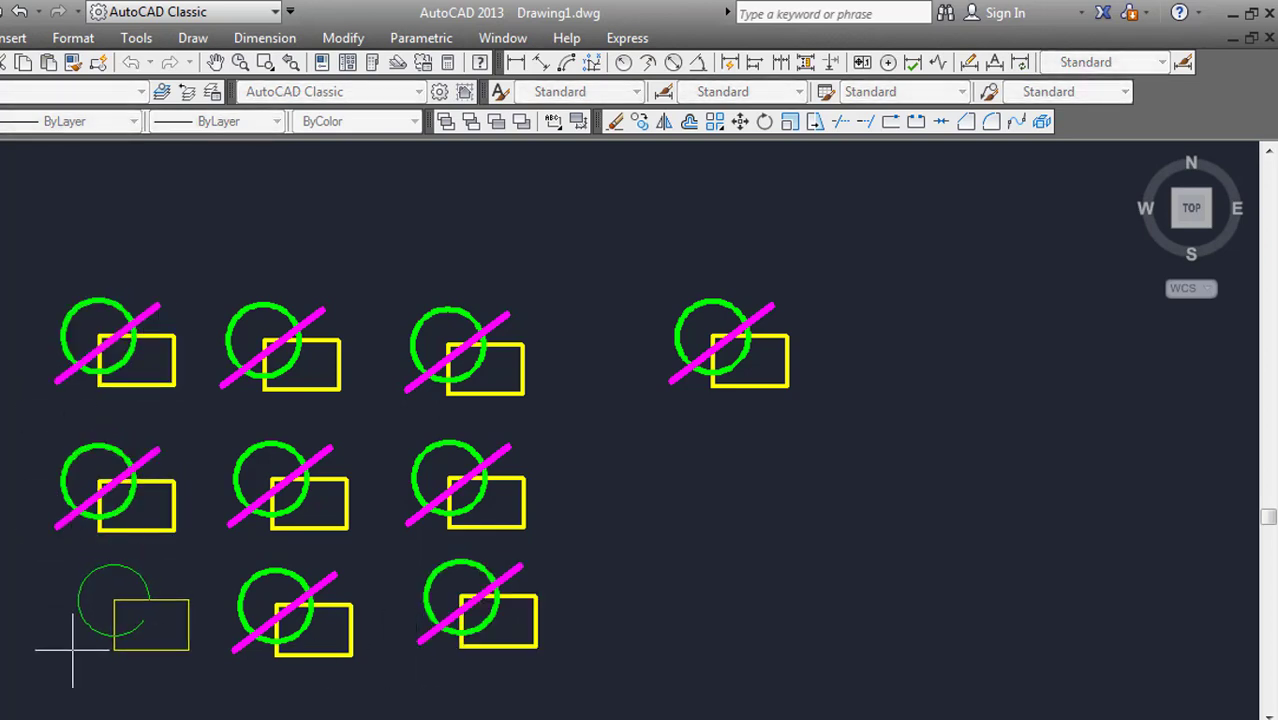
click(82, 660)
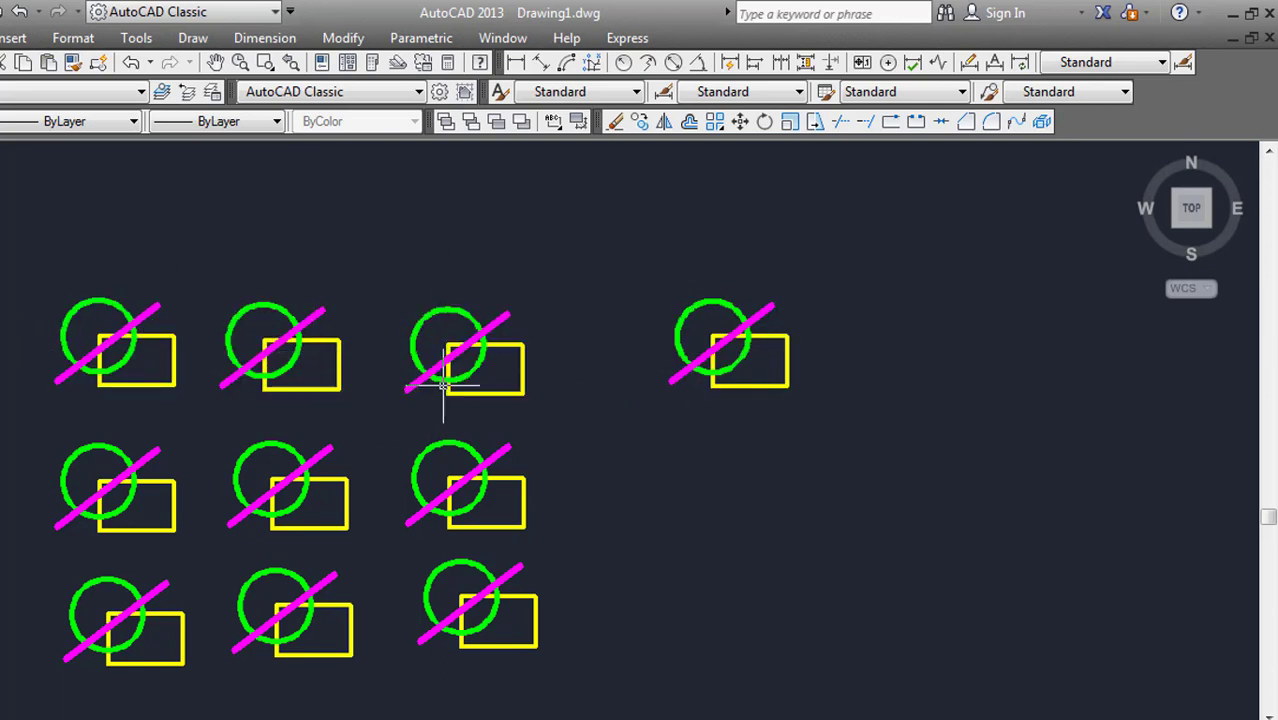
scroll(452, 380, up, 2)
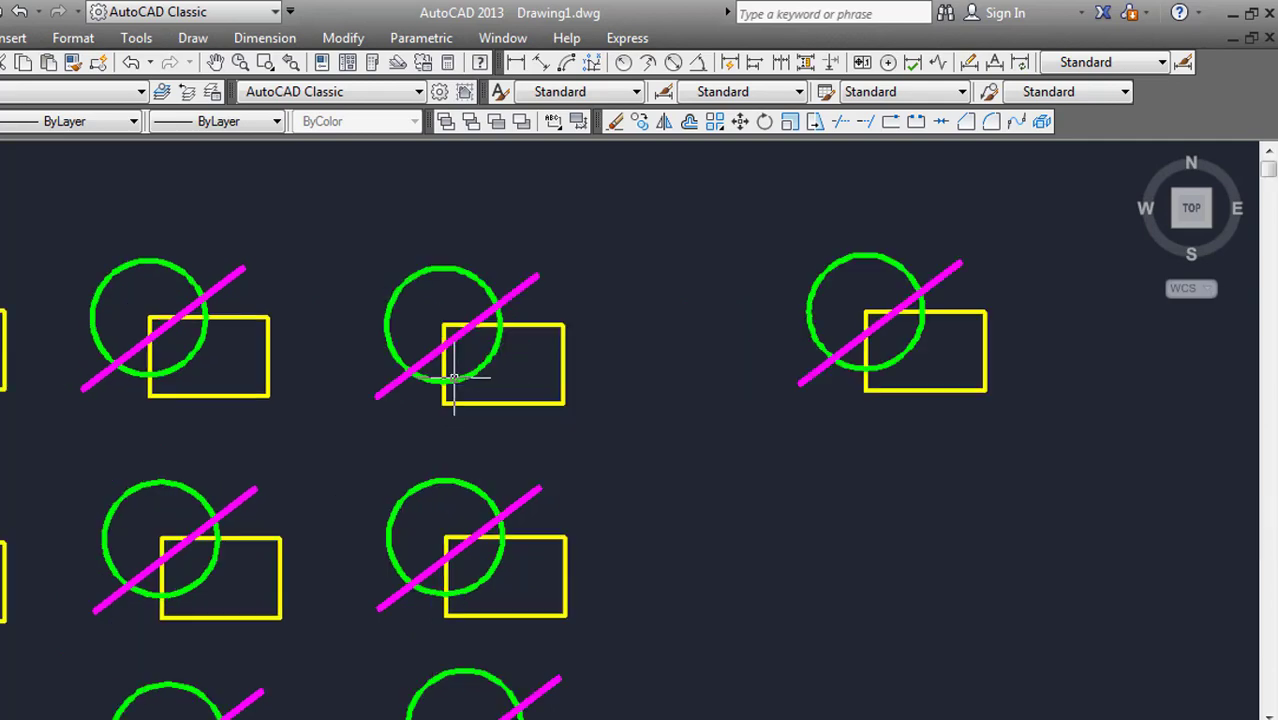
scroll(449, 378, up, 2)
scroll(440, 385, down, 2)
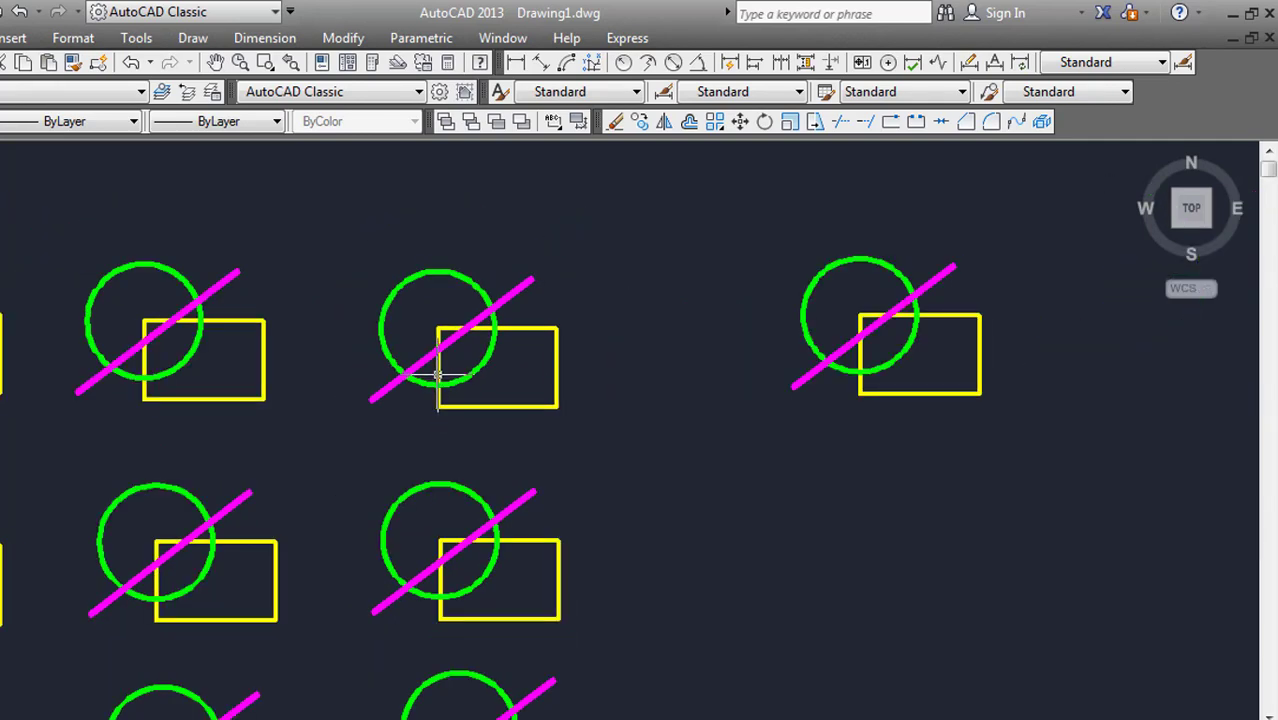
scroll(440, 344, down, 3)
scroll(440, 344, up, 2)
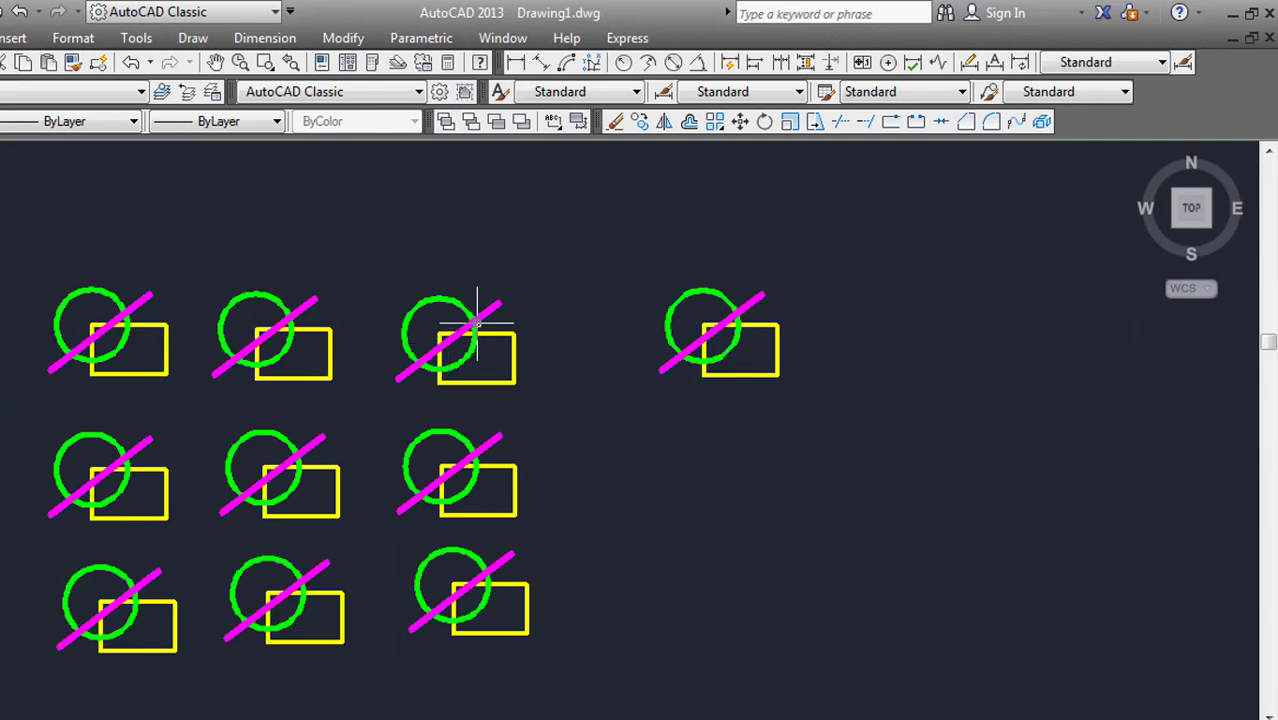
mouse_move(458, 340)
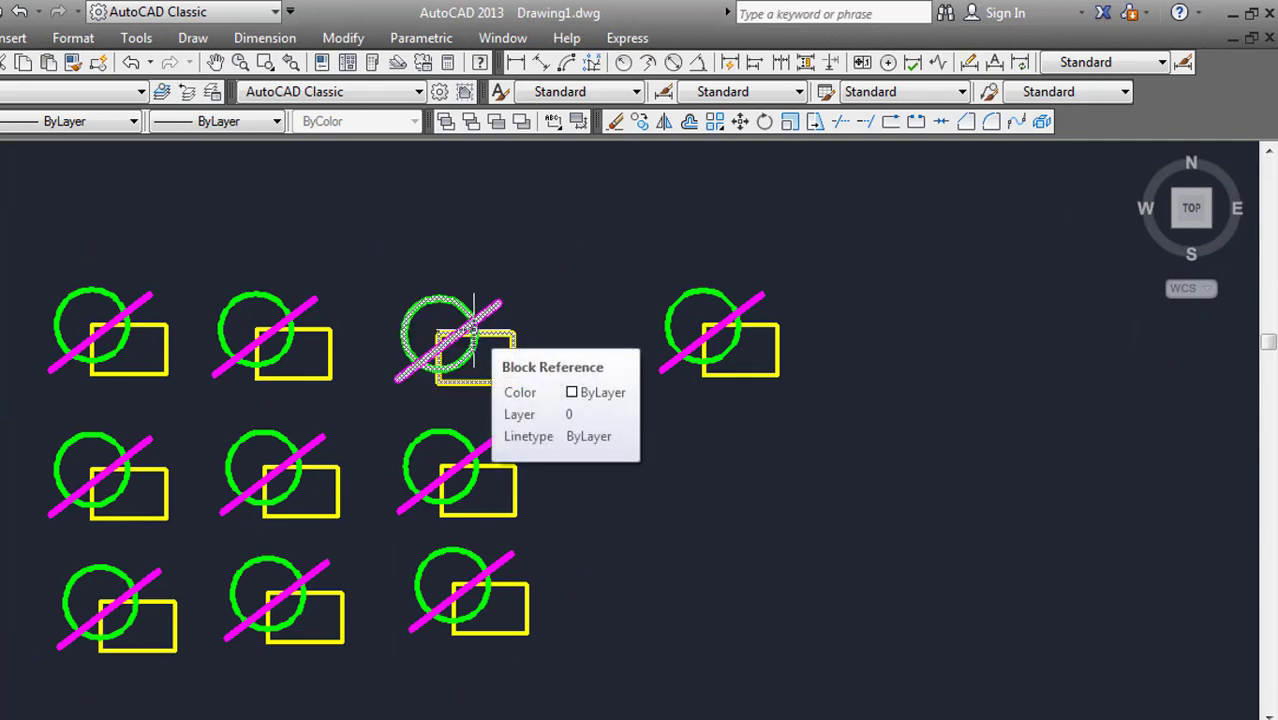
- Double-click a grid block and open the Circle definition in the Block Editor
double_click(474, 330)
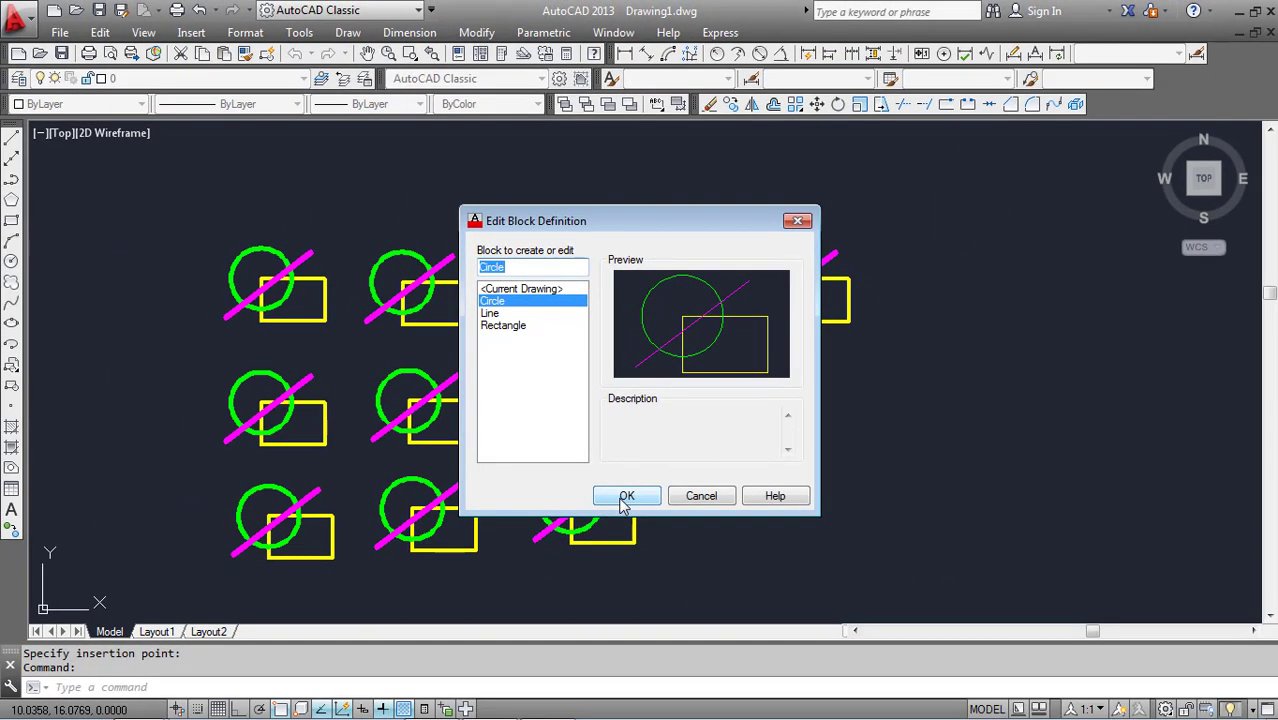
click(626, 496)
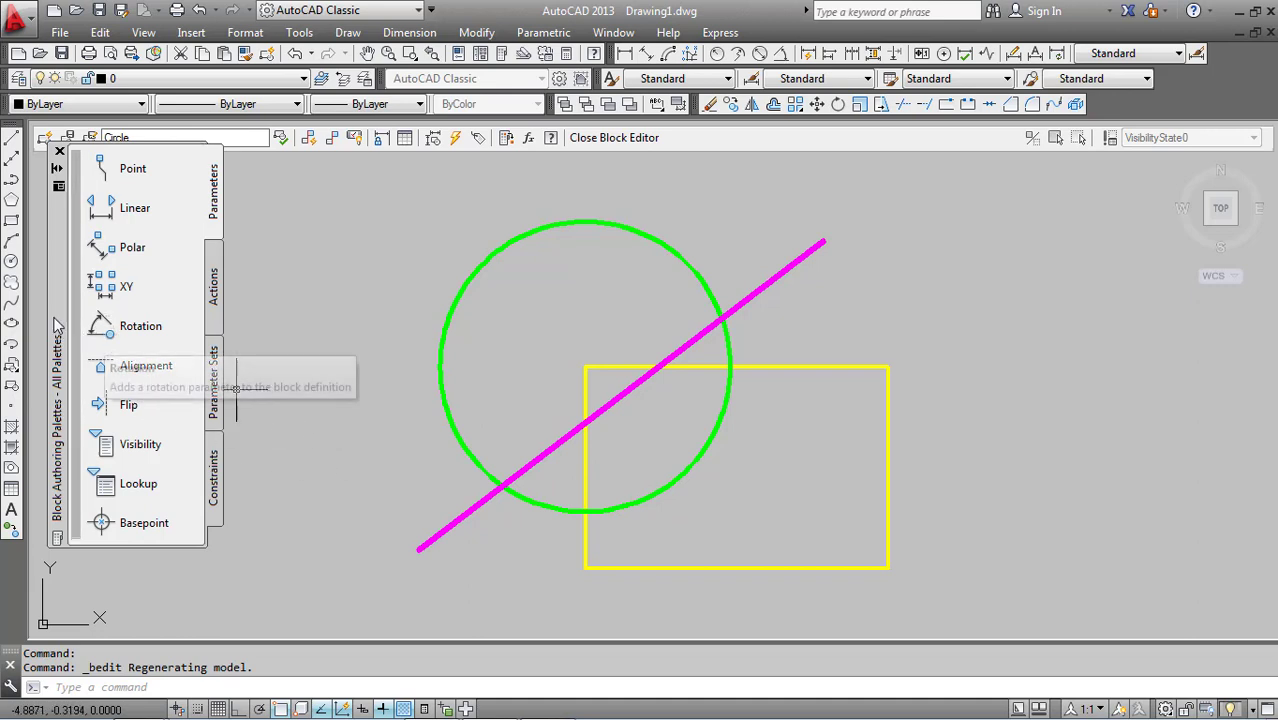
- Draw a revision cloud inside the green circle and delete the stray leftover arc
click(12, 284)
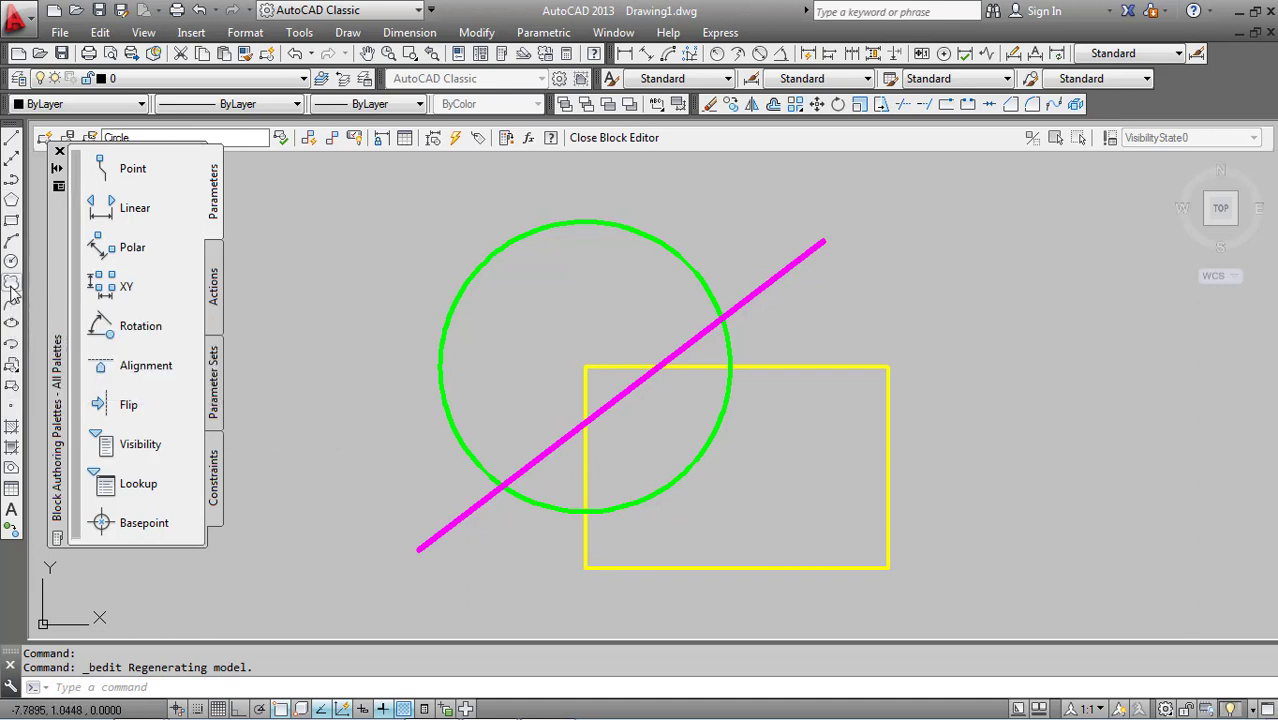
click(536, 366)
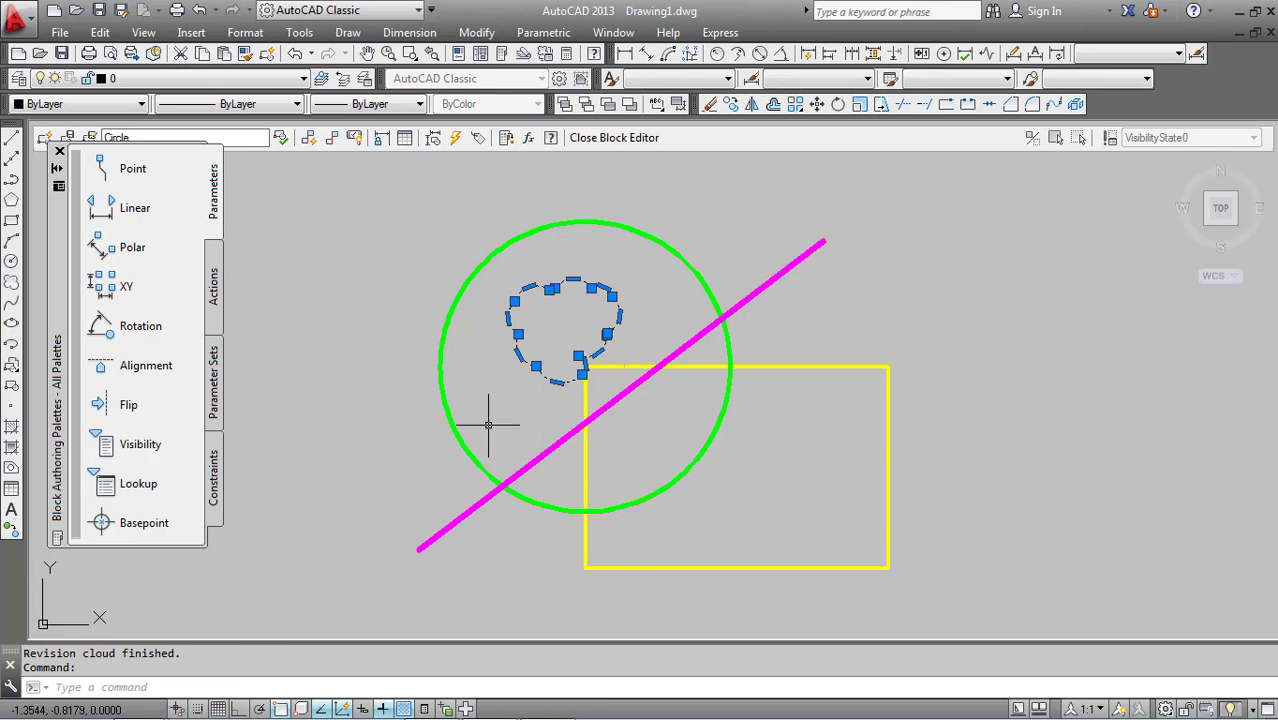
key(Return)
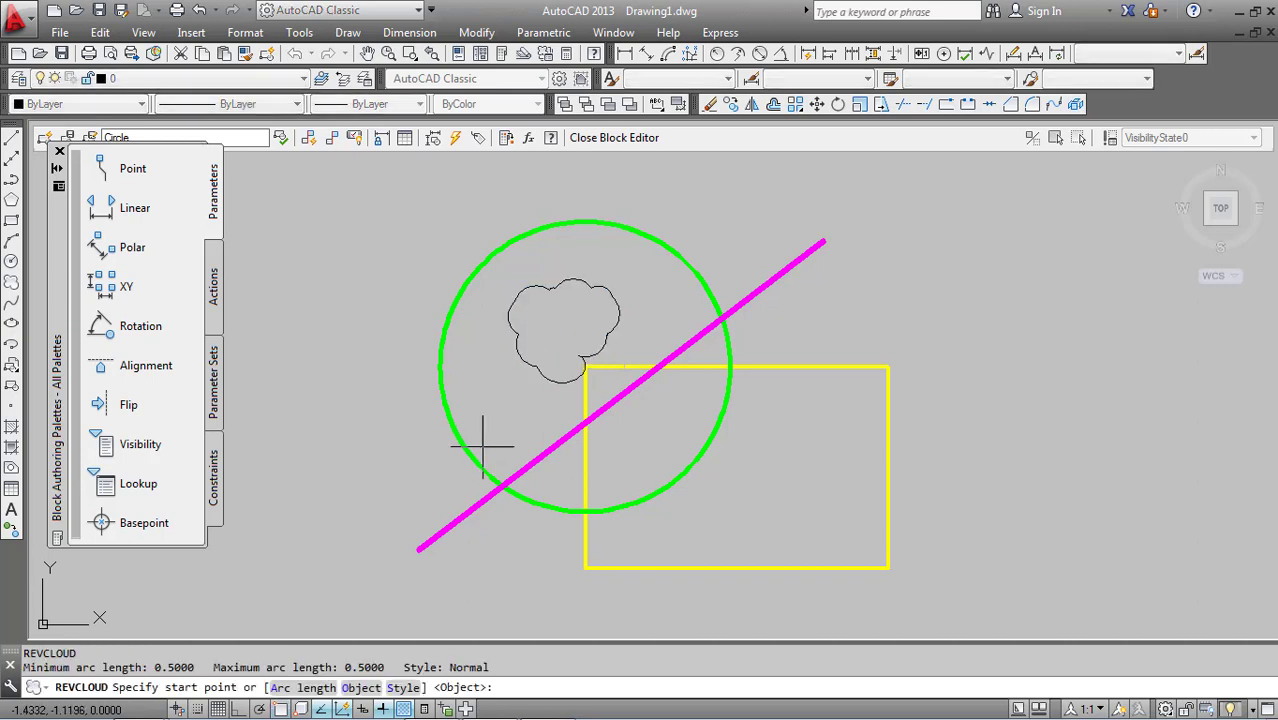
click(622, 318)
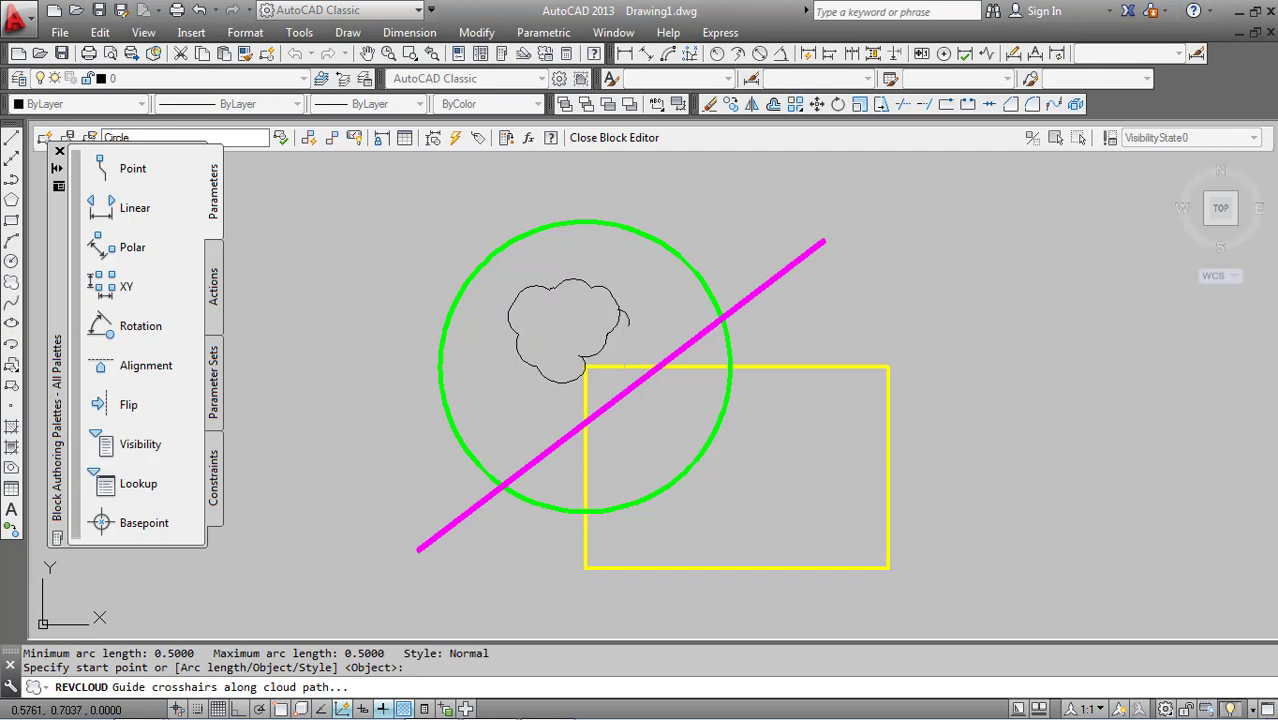
key(Escape)
scroll(622, 318, up, 3)
scroll(624, 322, up, 3)
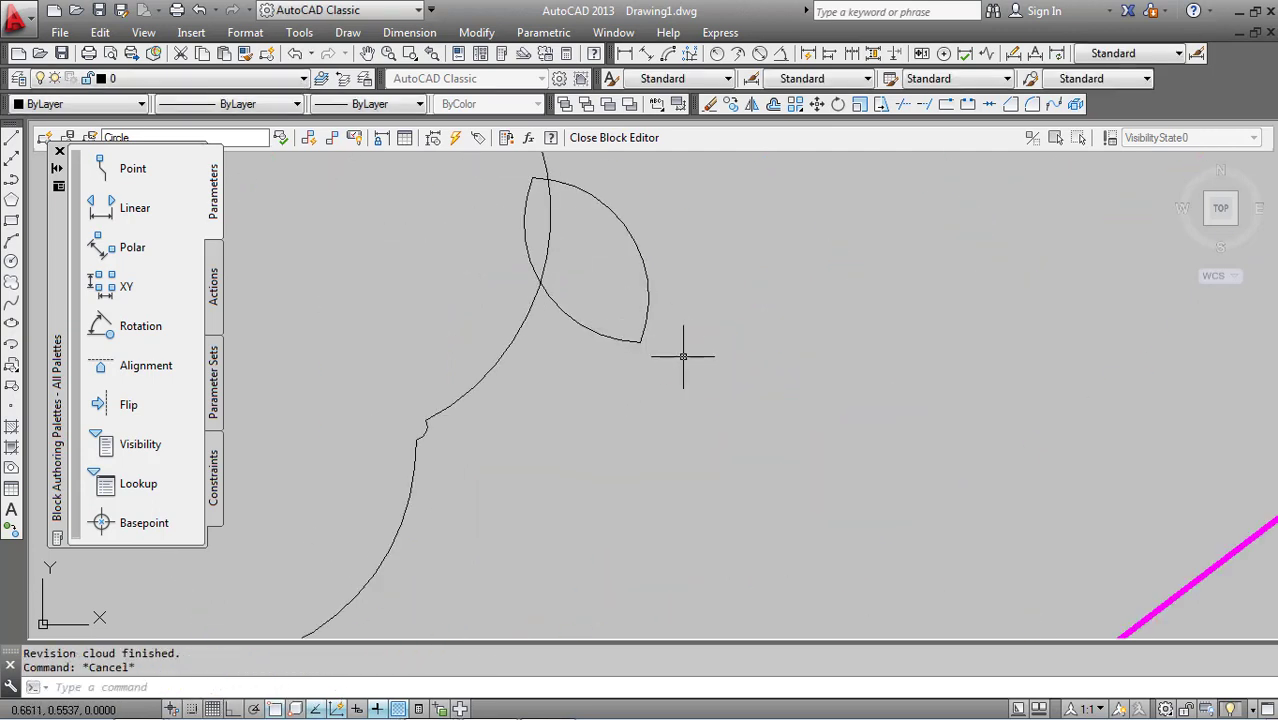
click(649, 305)
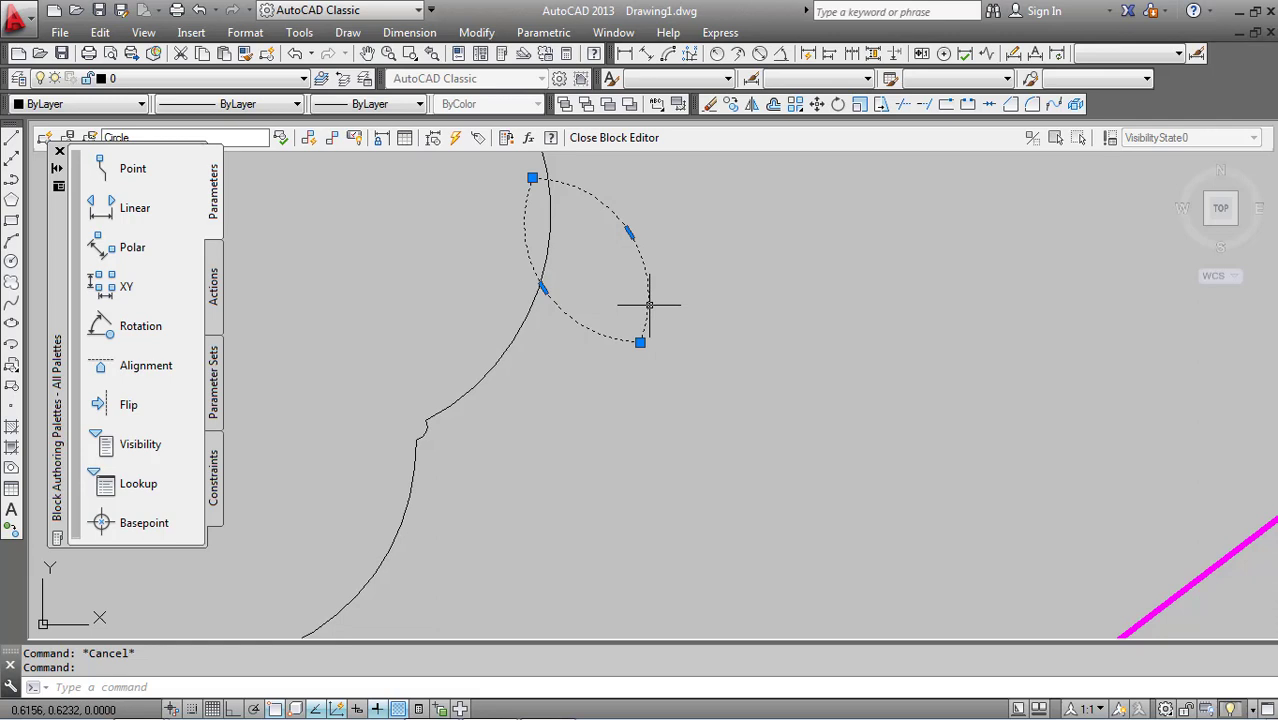
key(Delete)
scroll(649, 305, down, 3)
scroll(645, 307, down, 3)
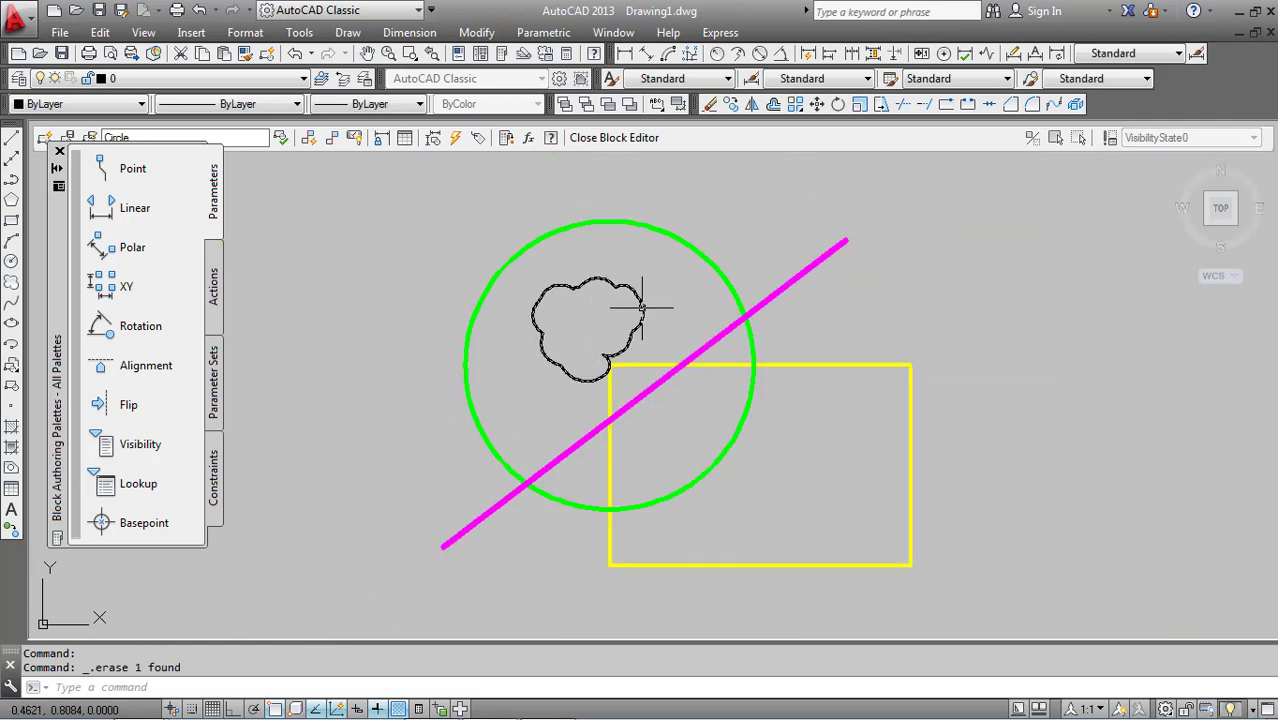
- Give the revision cloud a 0.70 mm lineweight and red colour
click(642, 309)
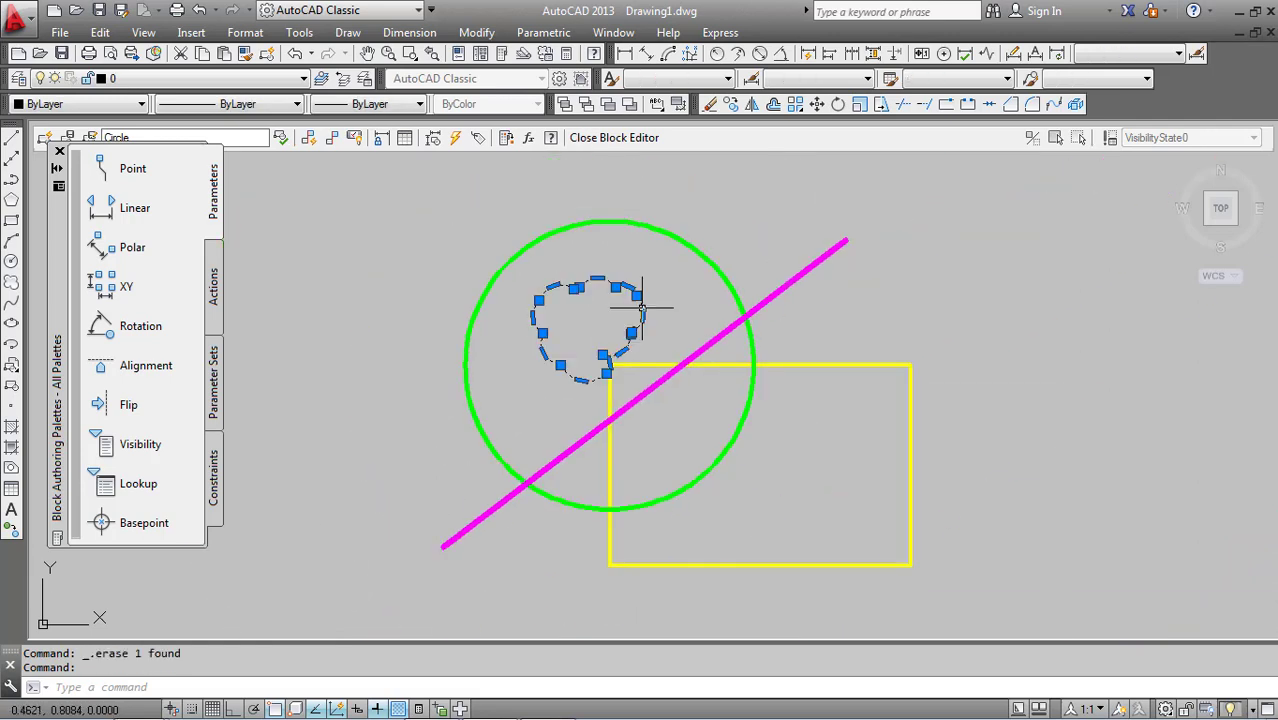
click(381, 106)
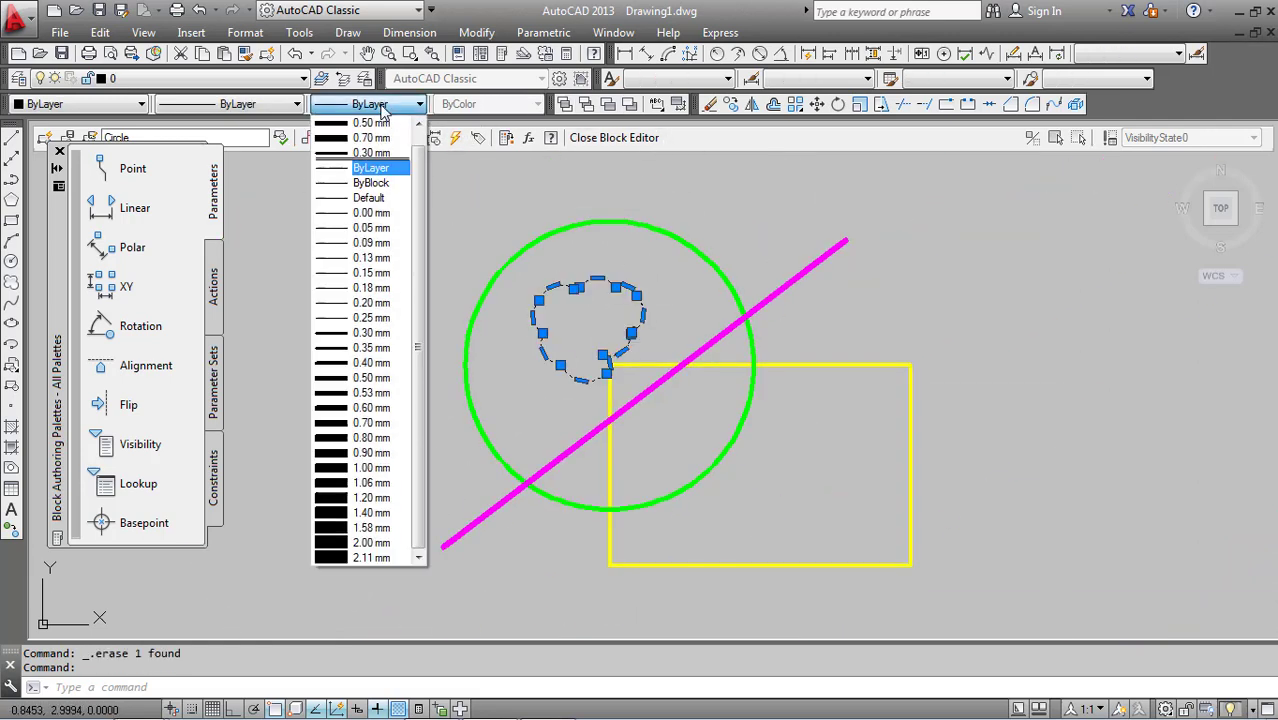
click(365, 422)
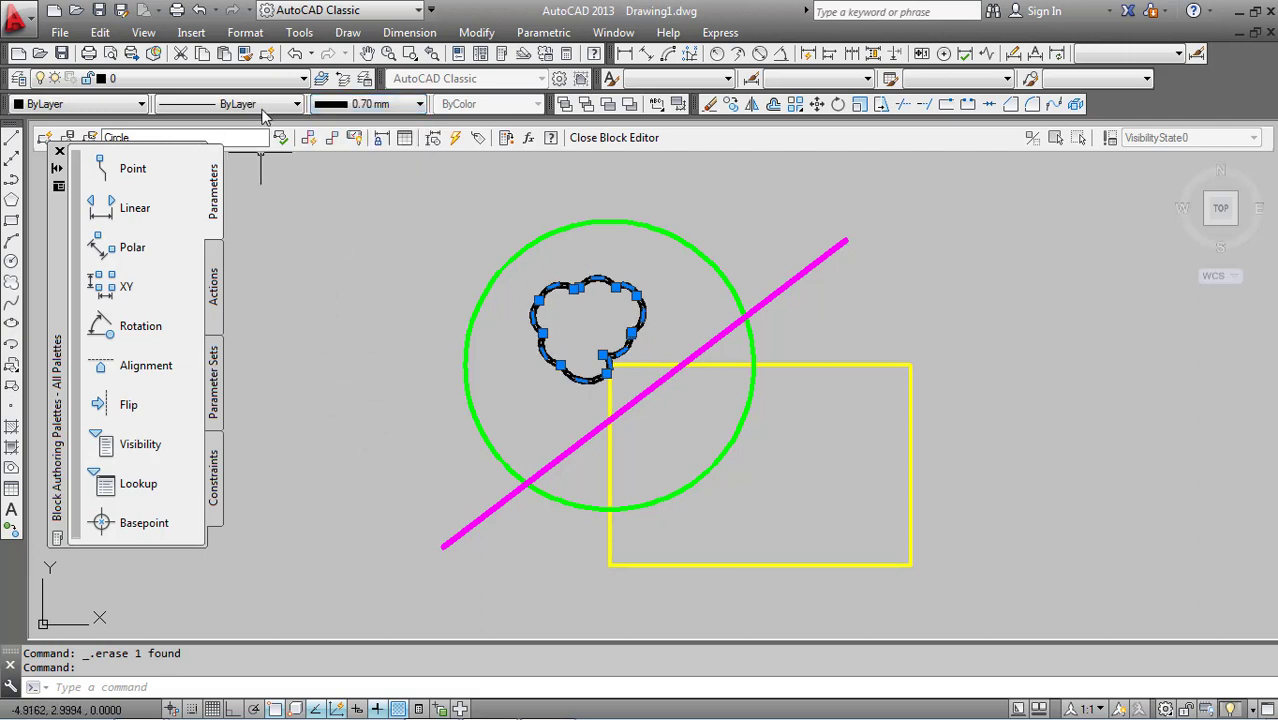
click(135, 108)
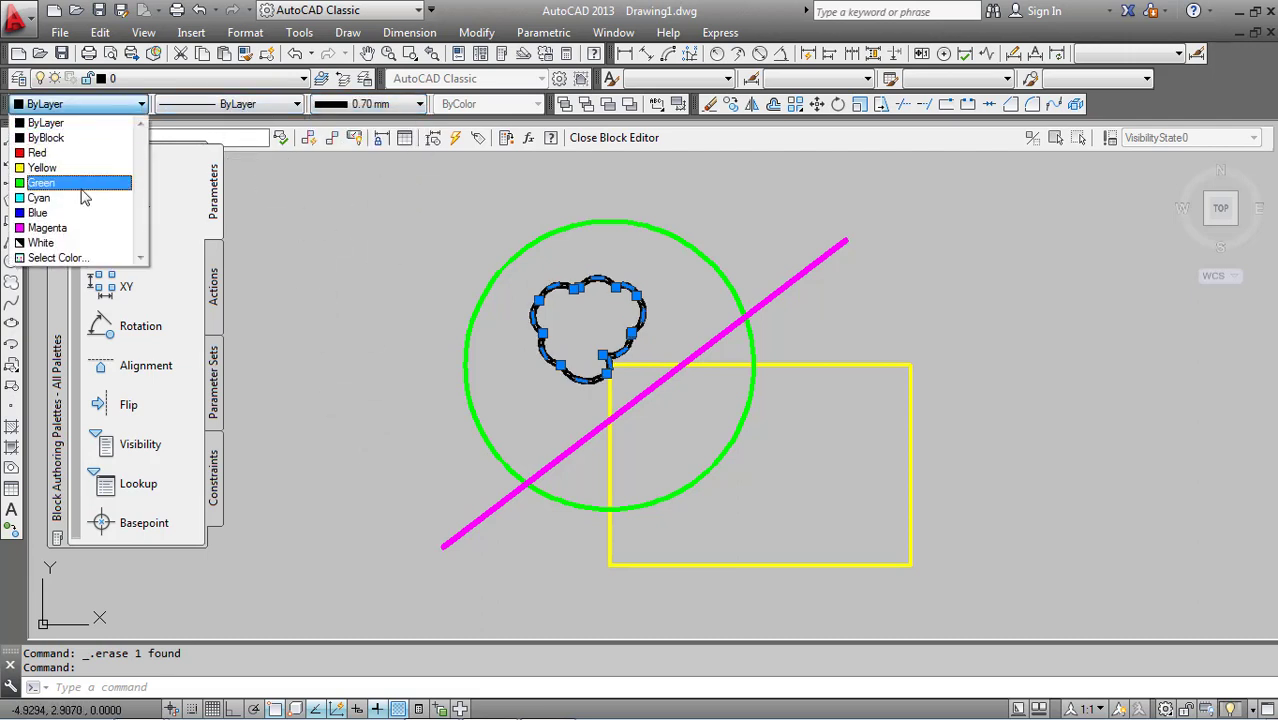
click(90, 152)
key(Escape)
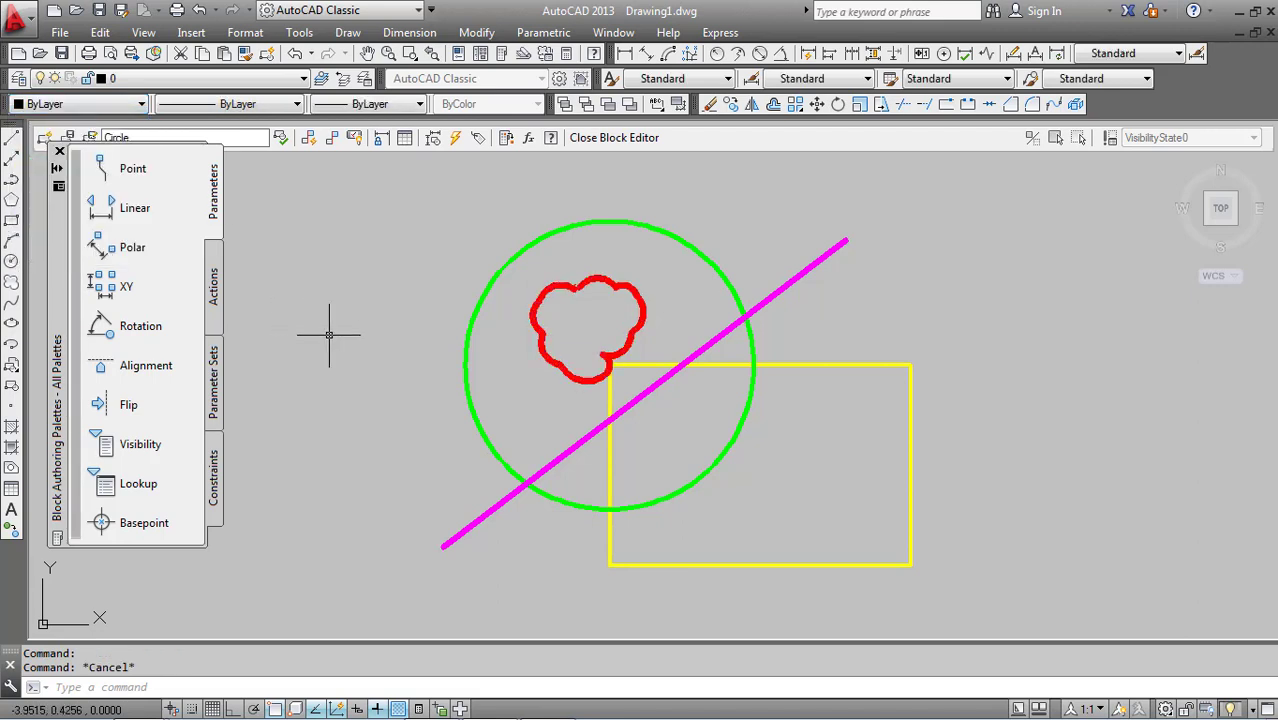
scroll(334, 331, down, 2)
scroll(442, 350, up, 4)
scroll(470, 356, down, 2)
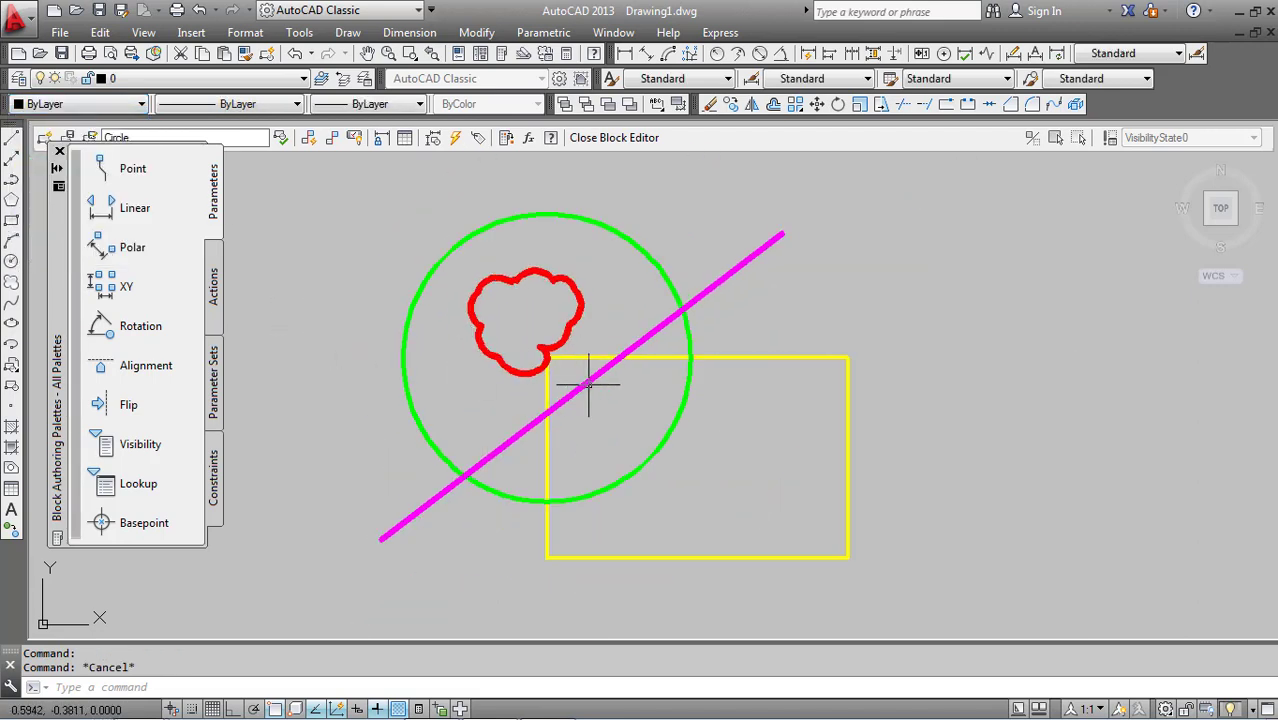
click(594, 377)
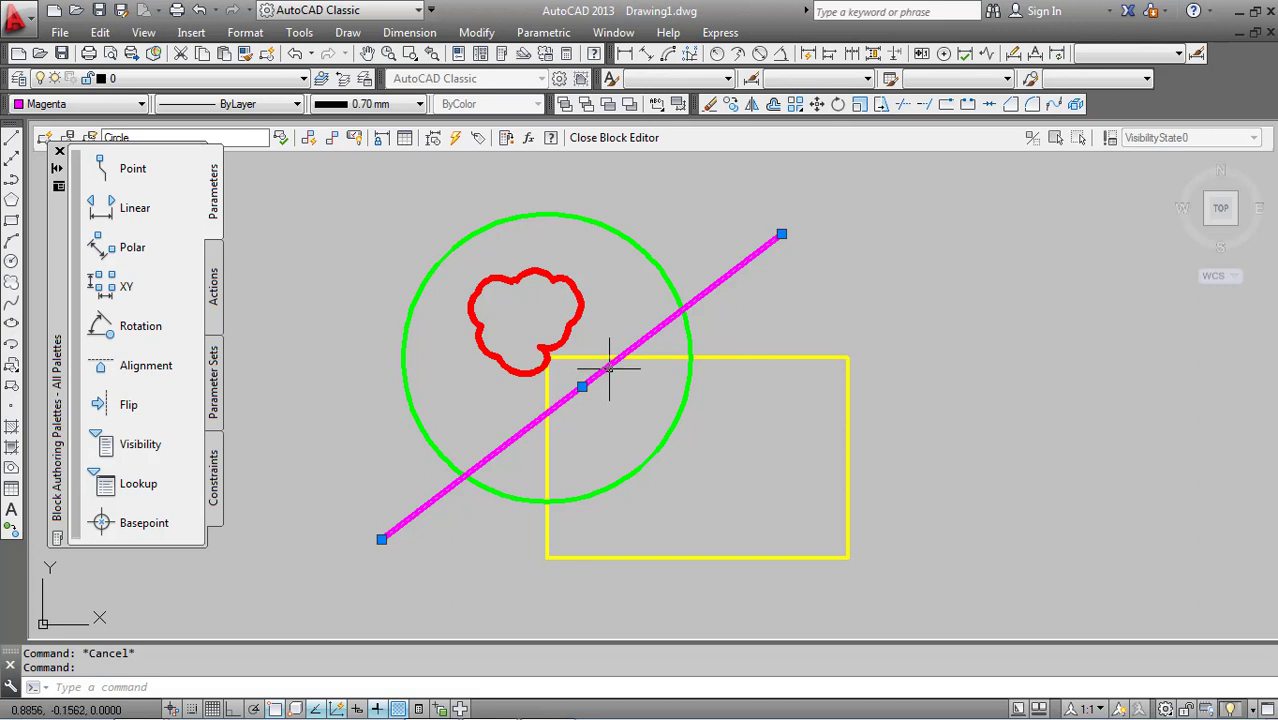
- Delete the magenta line and draw a new line through the rectangle's lower-left and upper-right corners
key(Delete)
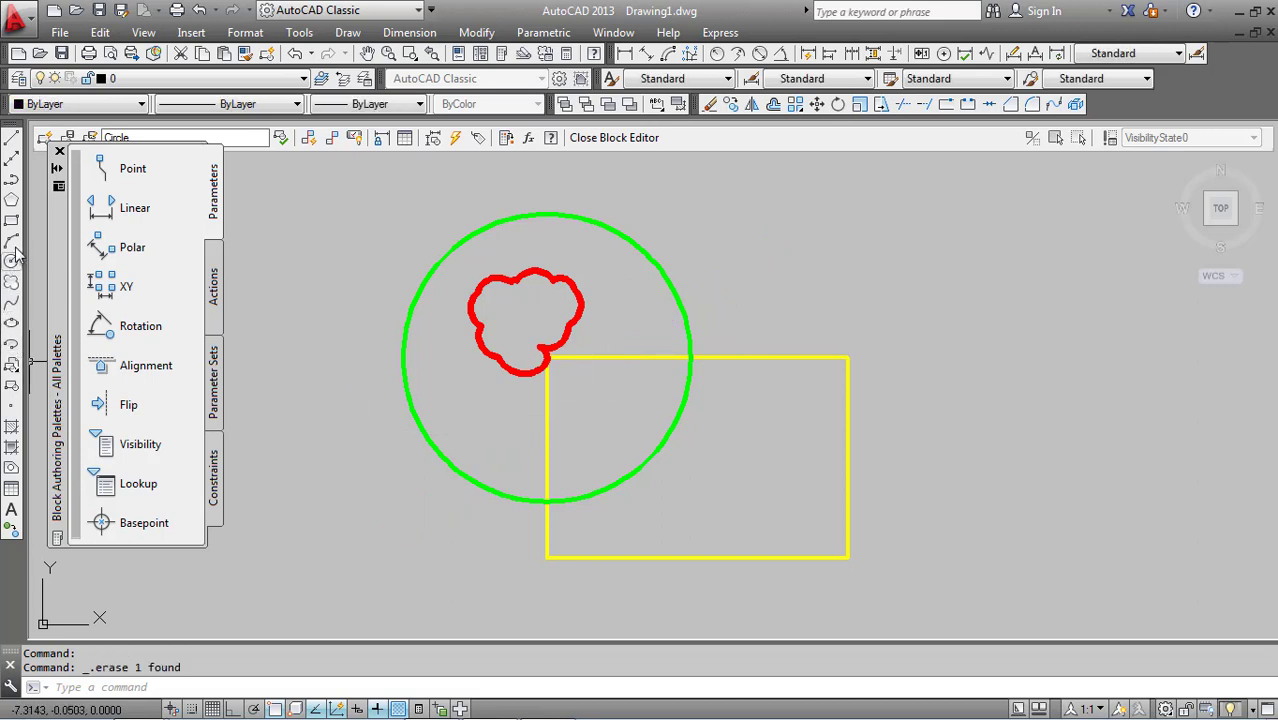
click(11, 139)
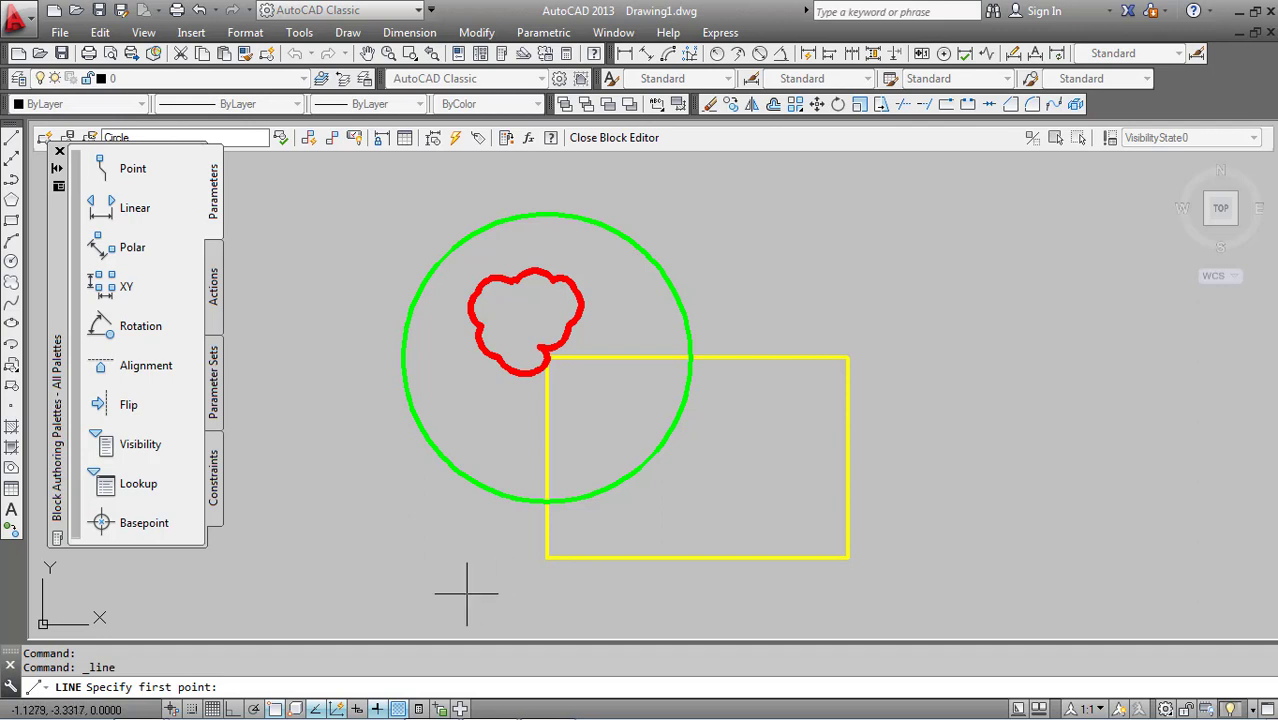
click(509, 583)
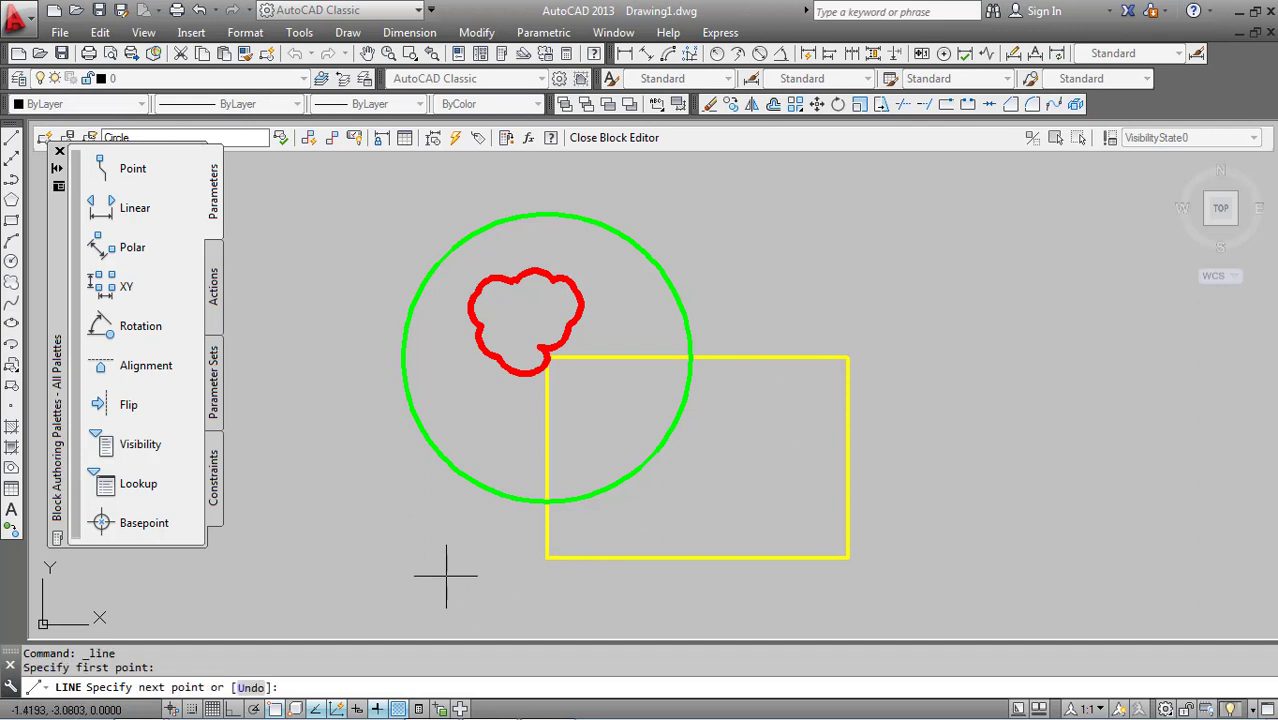
click(11, 141)
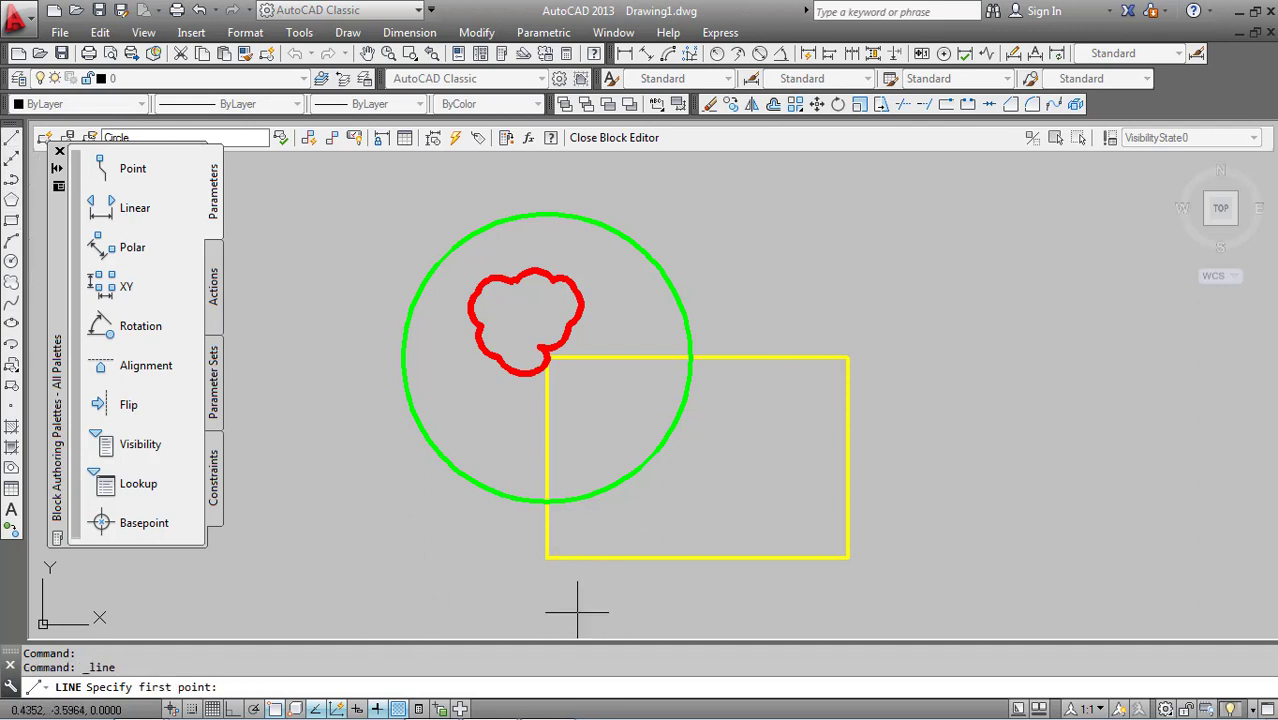
click(456, 607)
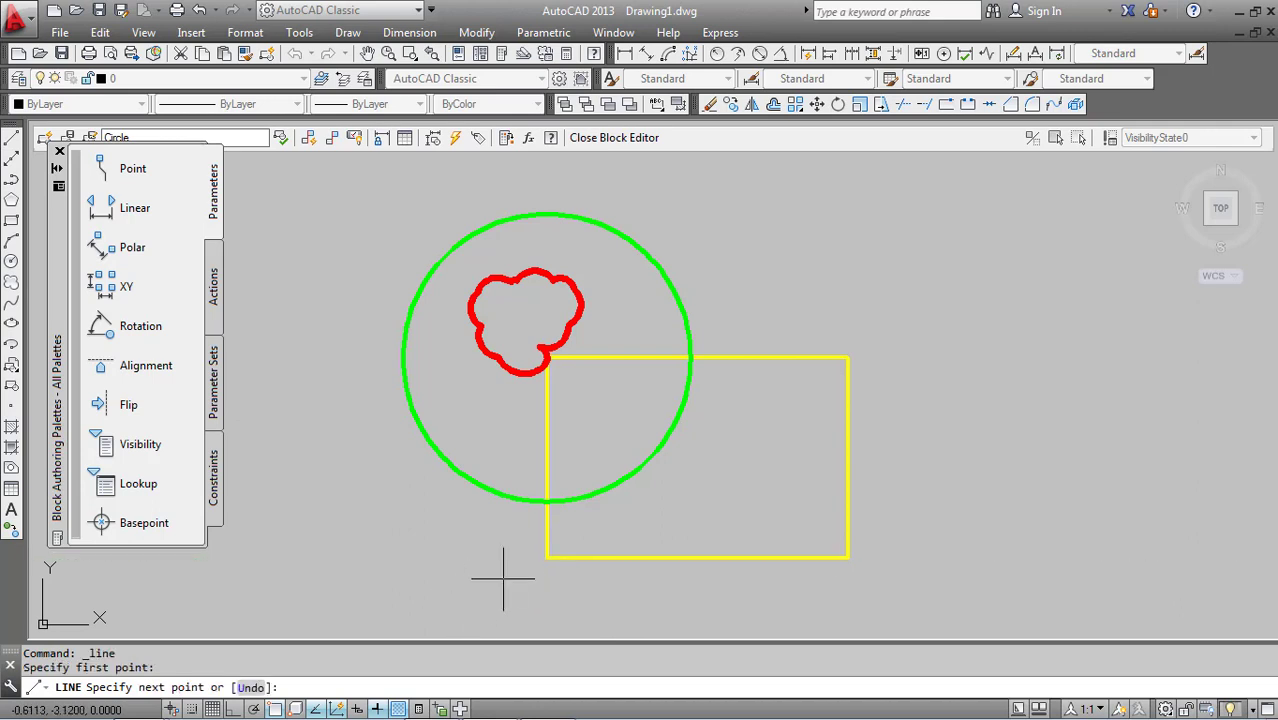
click(546, 557)
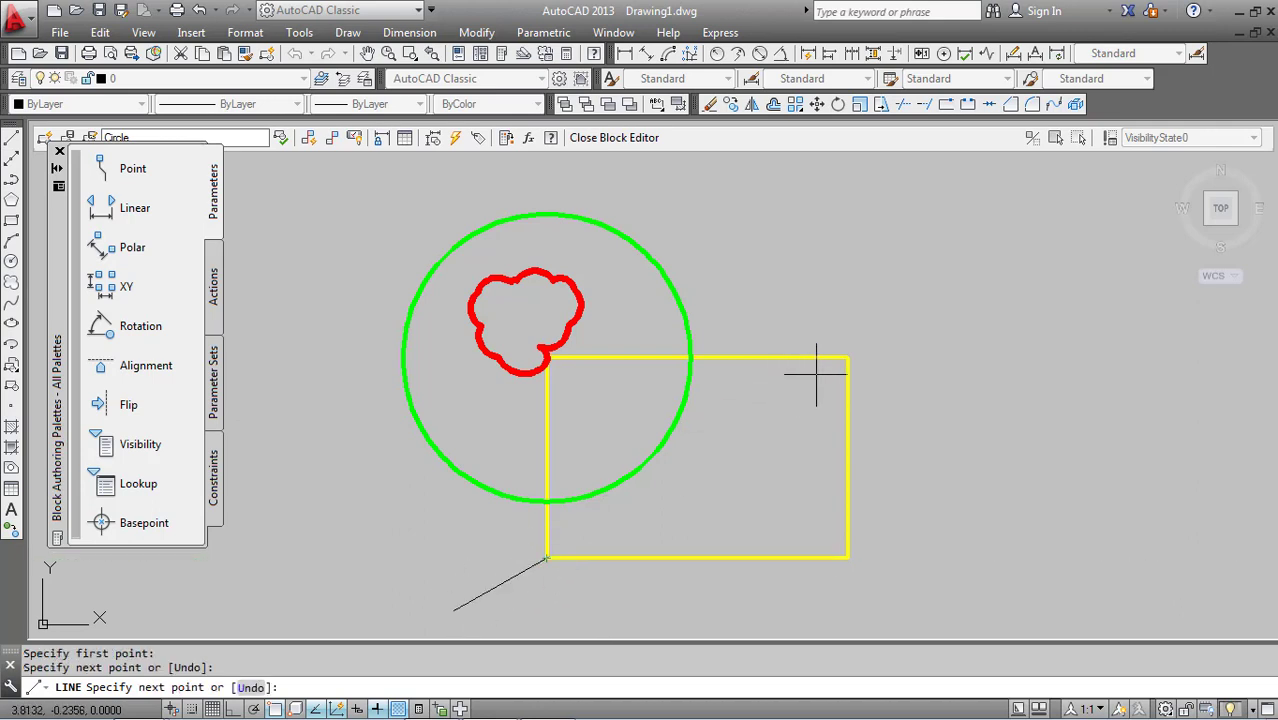
click(848, 357)
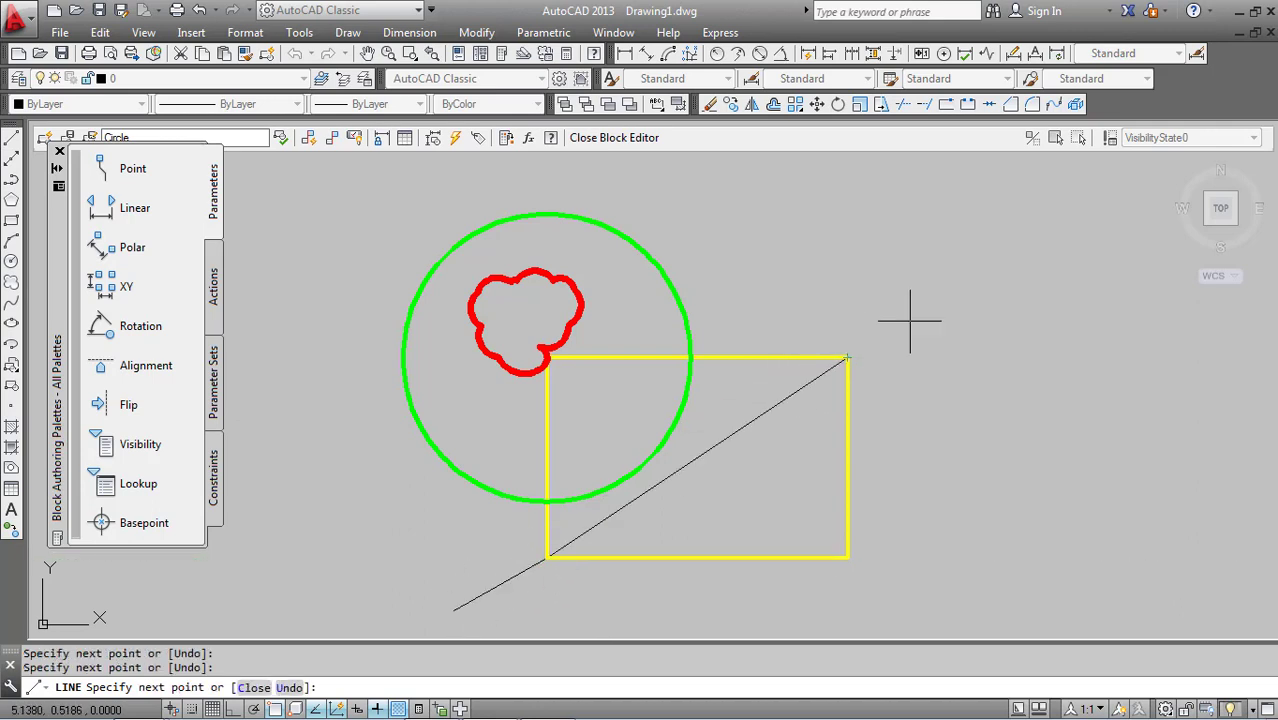
click(976, 274)
key(Escape)
scroll(903, 514, down, 2)
middle_drag(898, 521, 760, 411)
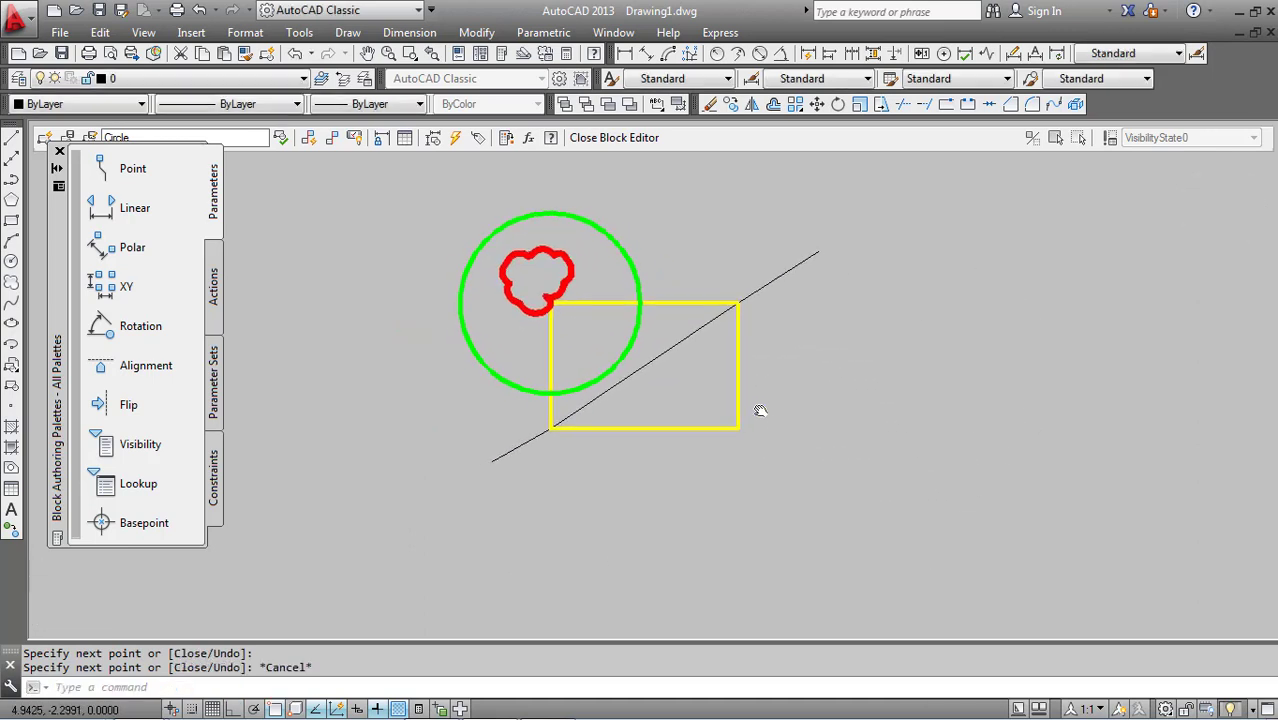
scroll(640, 395, up, 2)
scroll(616, 405, up, 2)
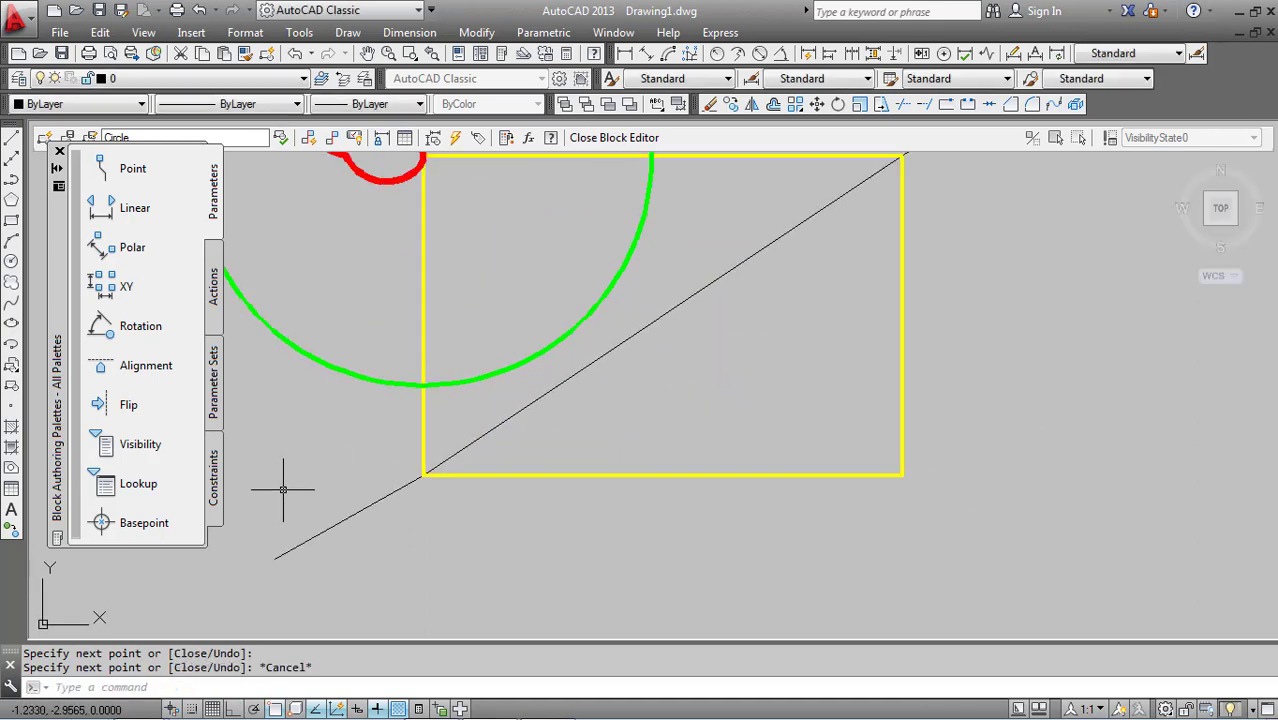
- Give all segments of the new diagonal line a heavy lineweight
click(325, 527)
click(324, 104)
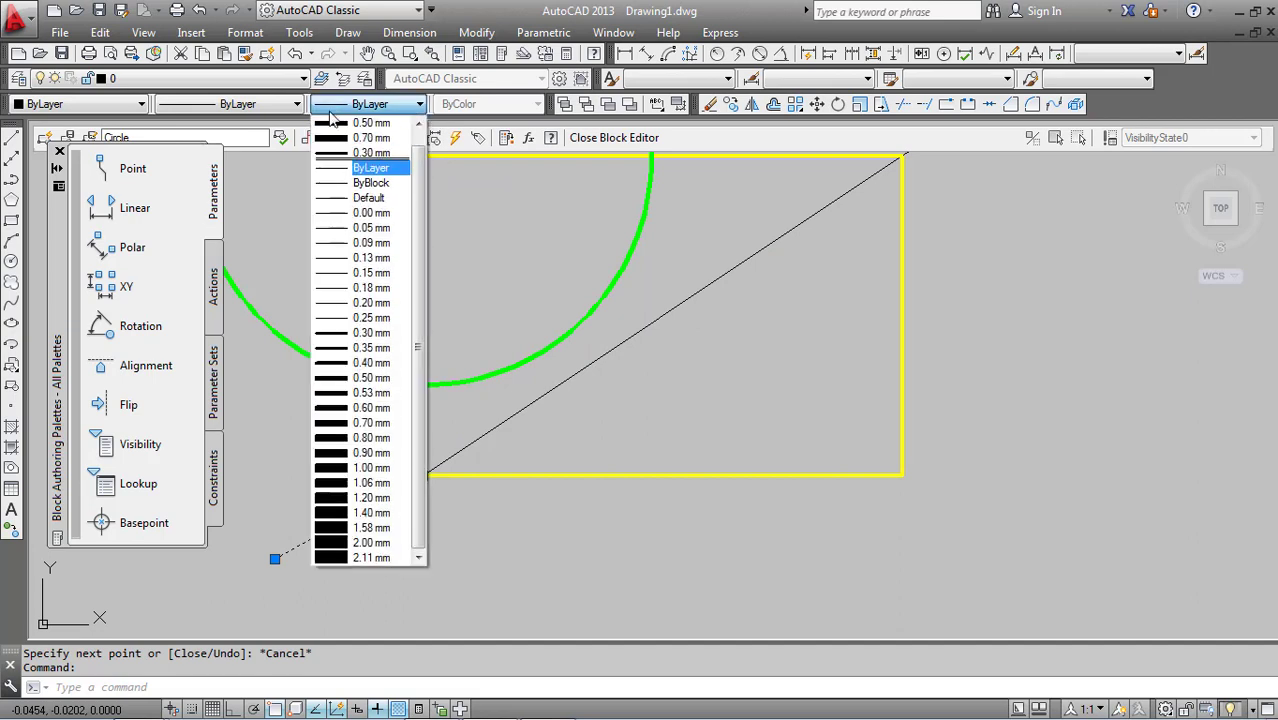
click(380, 434)
scroll(514, 480, down, 2)
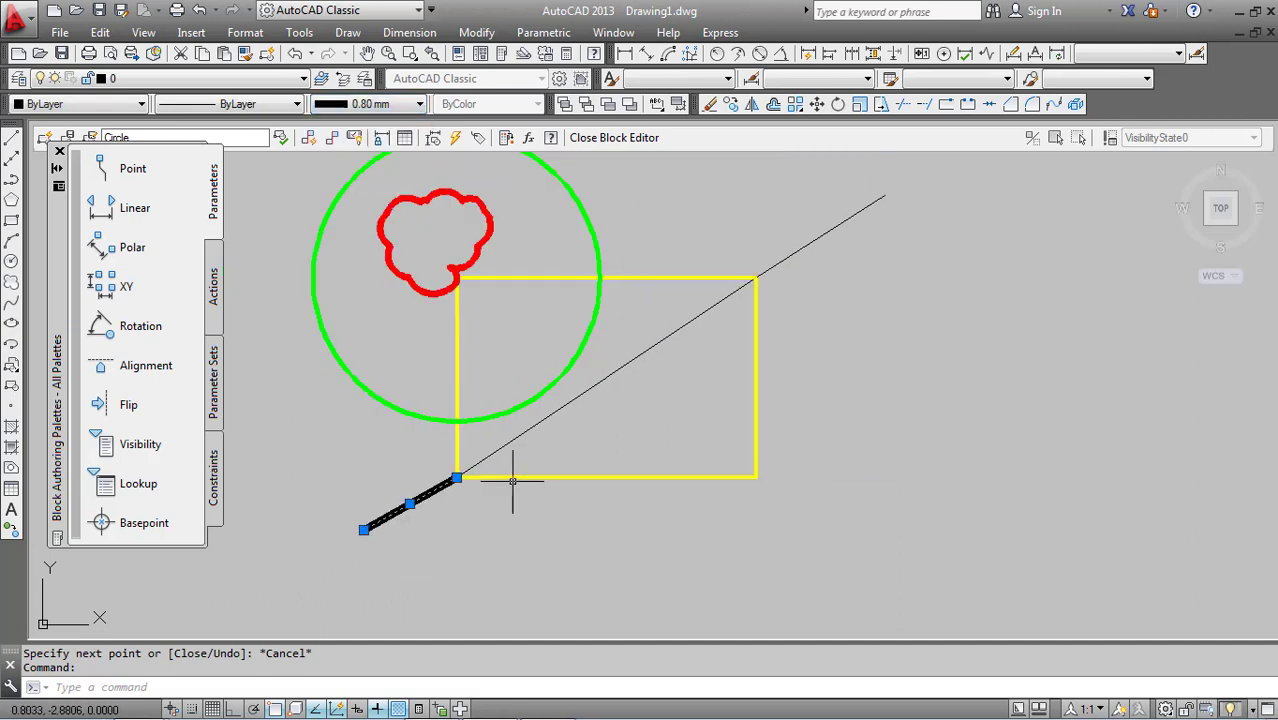
click(551, 413)
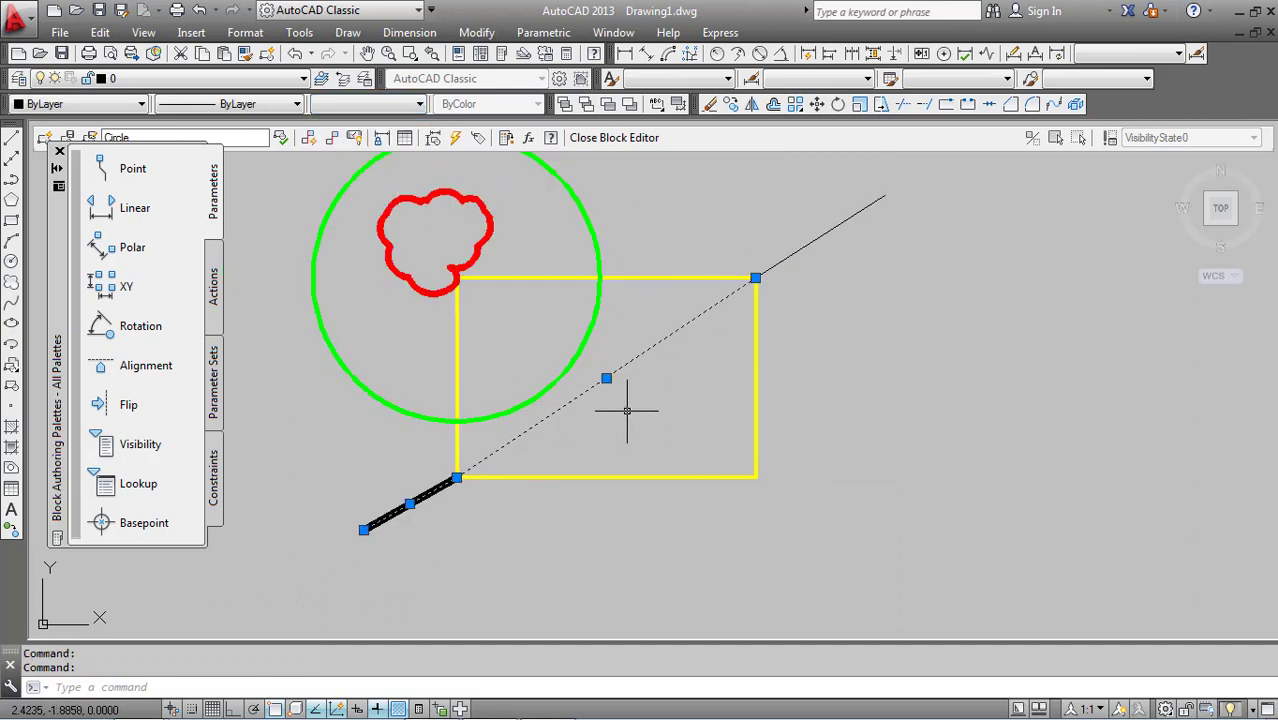
click(777, 254)
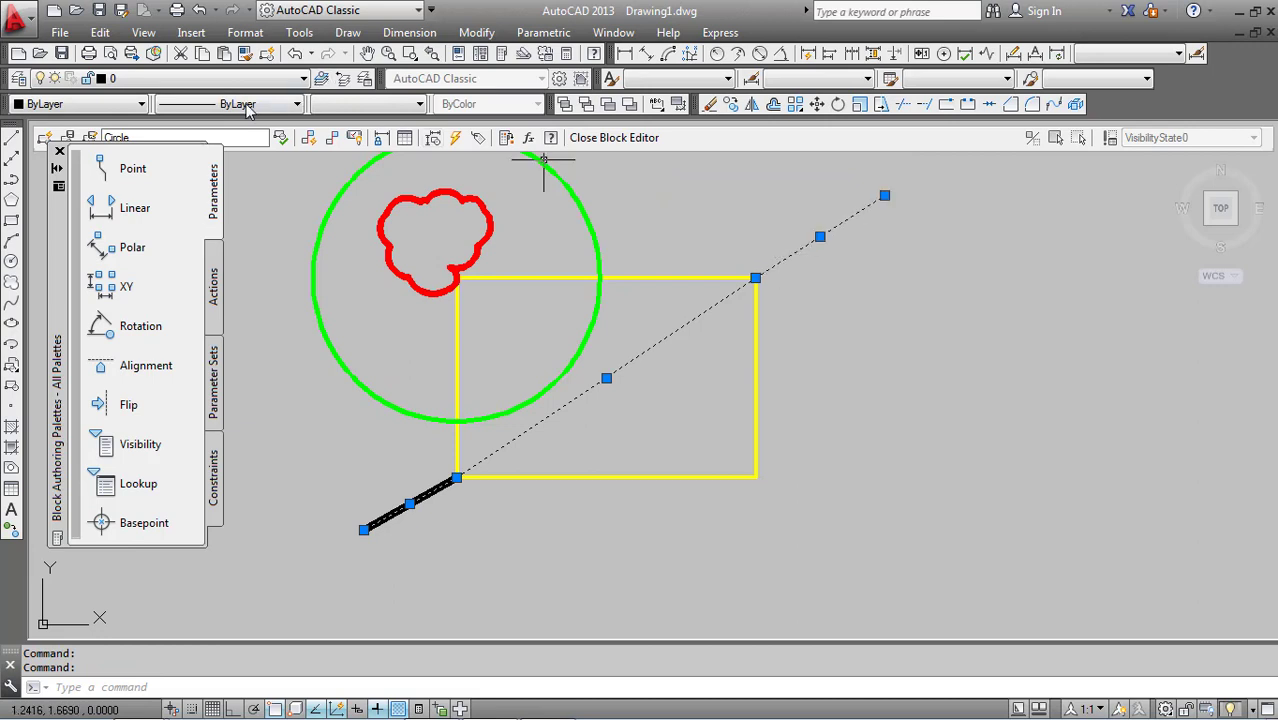
click(330, 104)
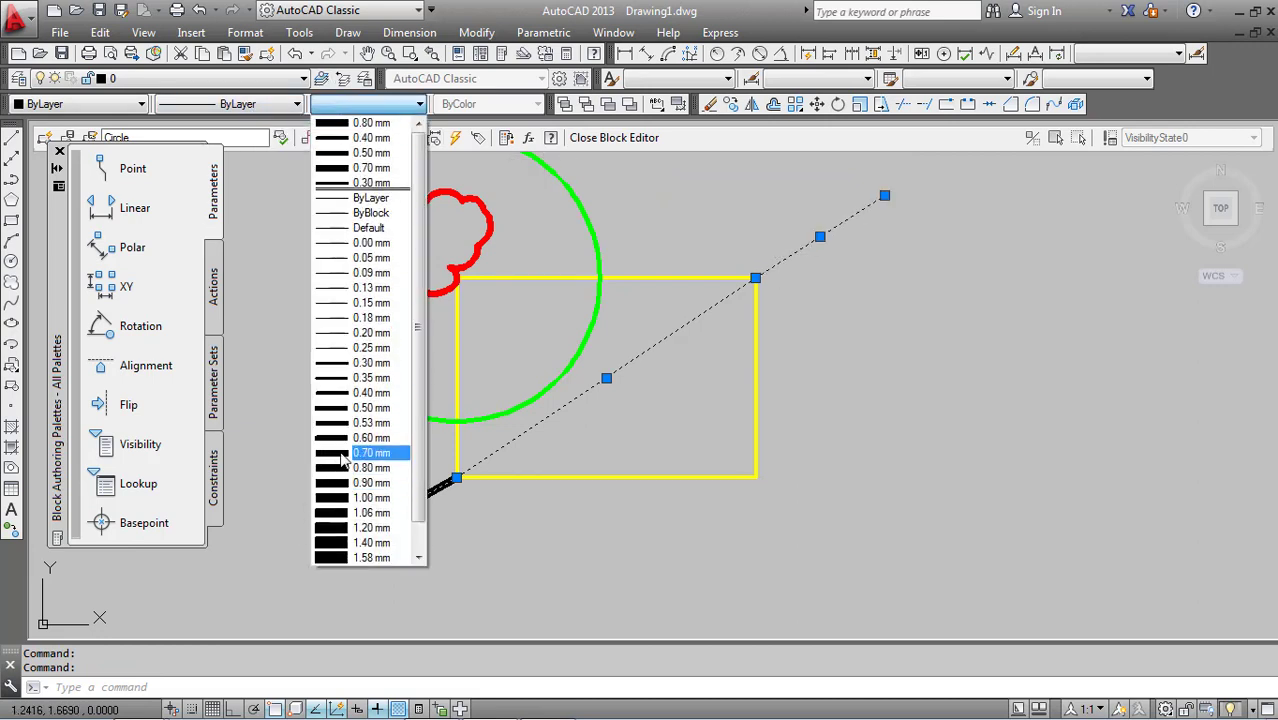
click(370, 438)
key(Escape)
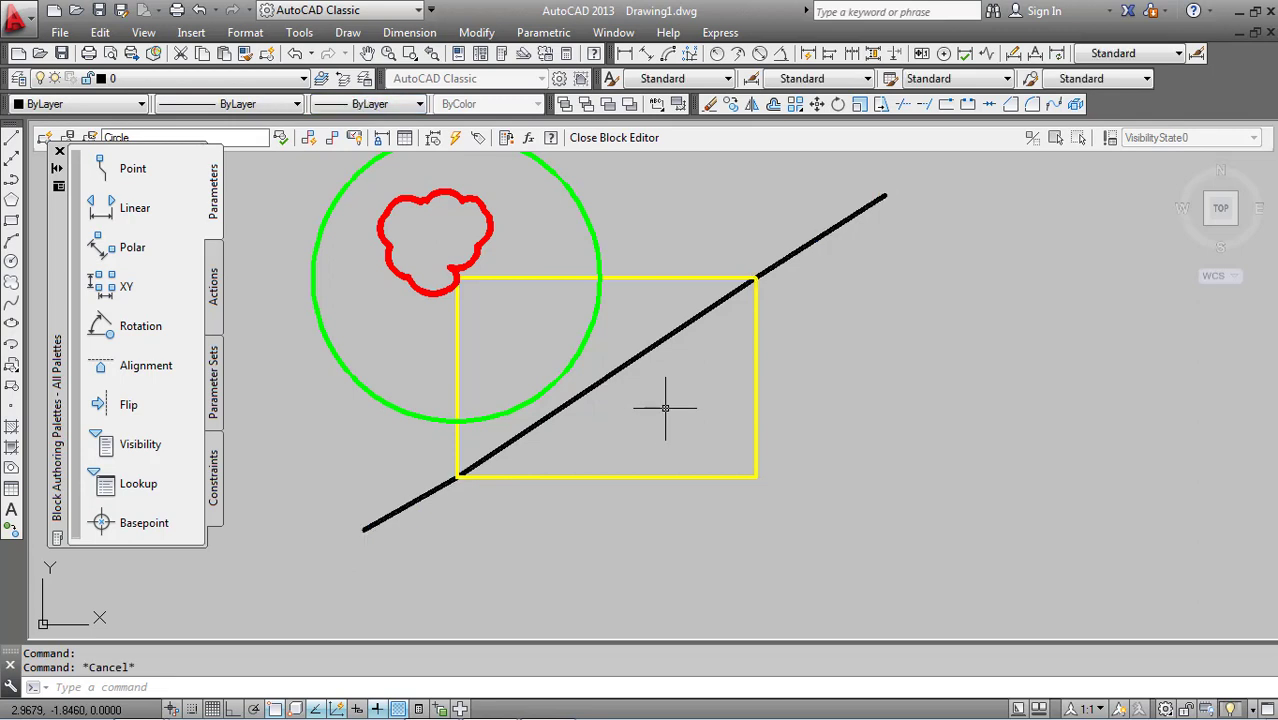
scroll(665, 408, down, 1)
scroll(665, 408, down, 1)
middle_drag(629, 379, 571, 442)
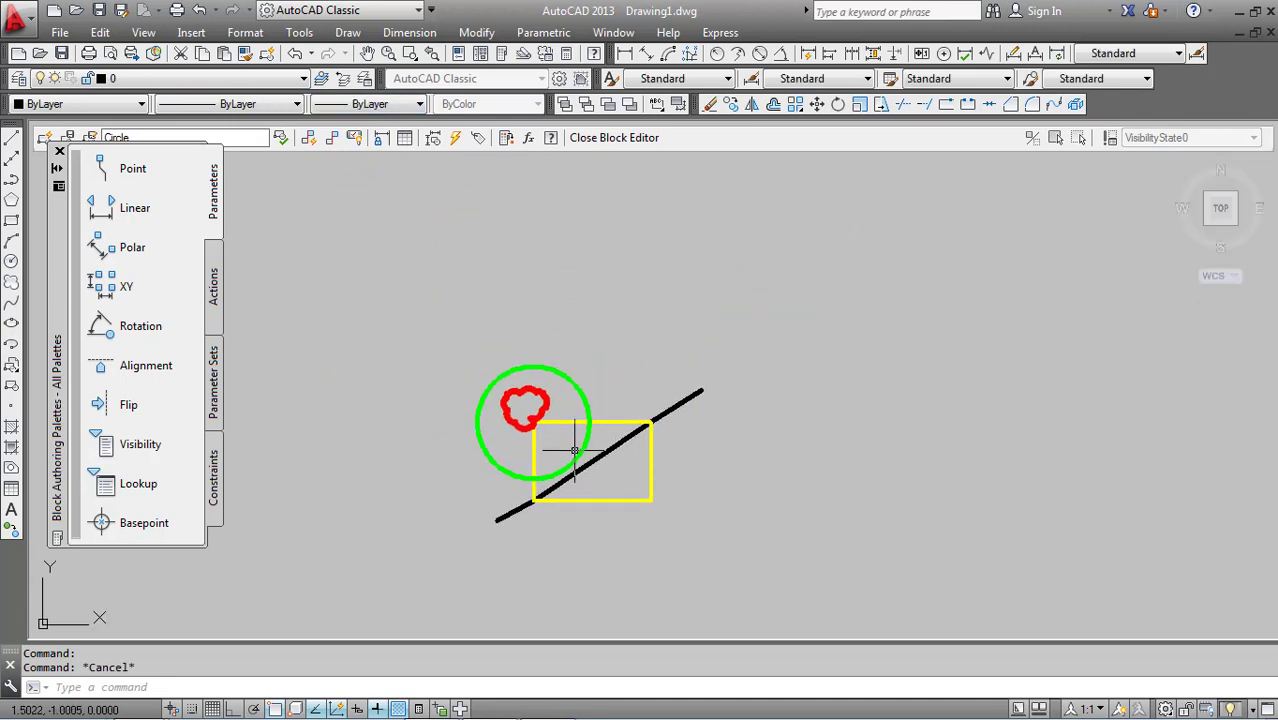
scroll(508, 448, up, 4)
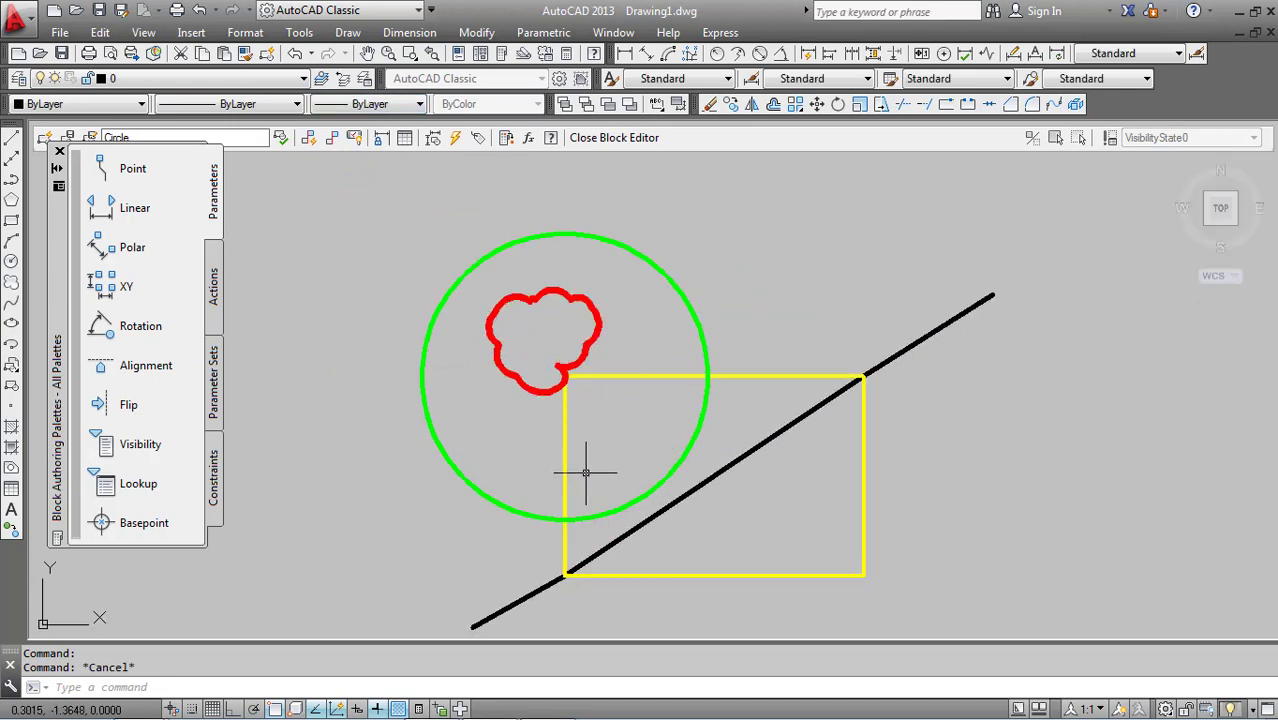
scroll(608, 446, down, 1)
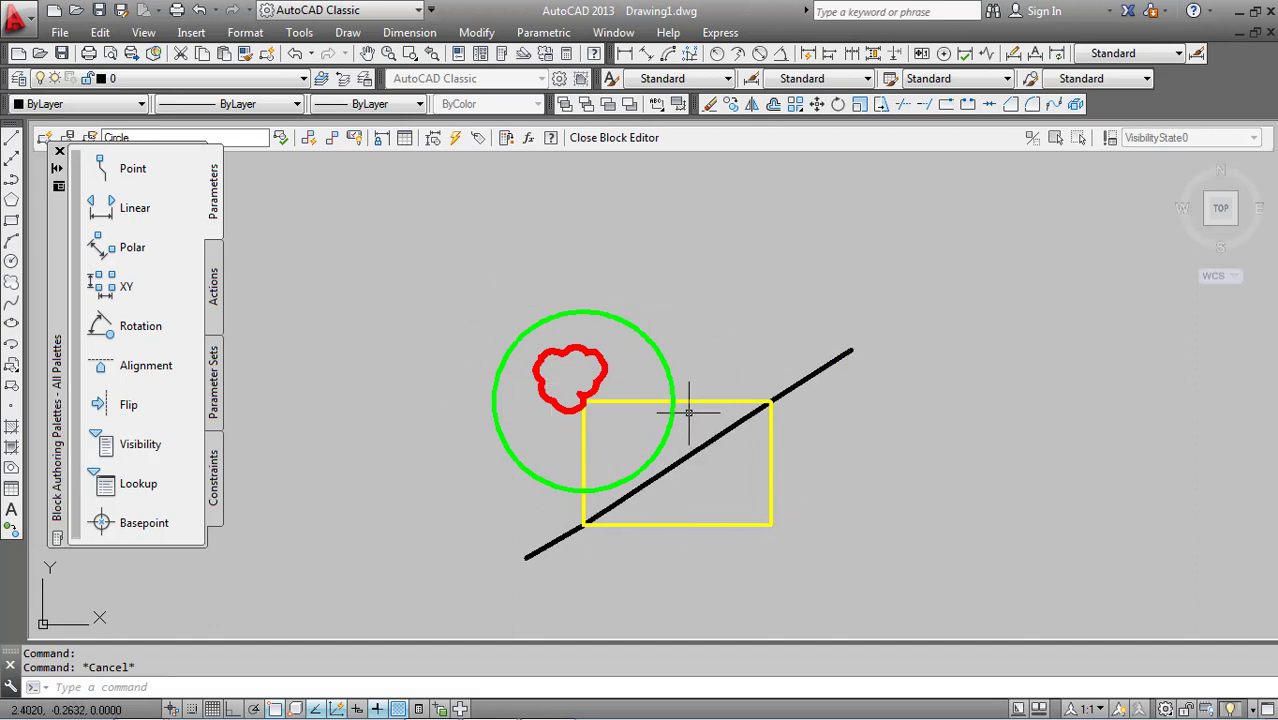
middle_drag(676, 408, 665, 305)
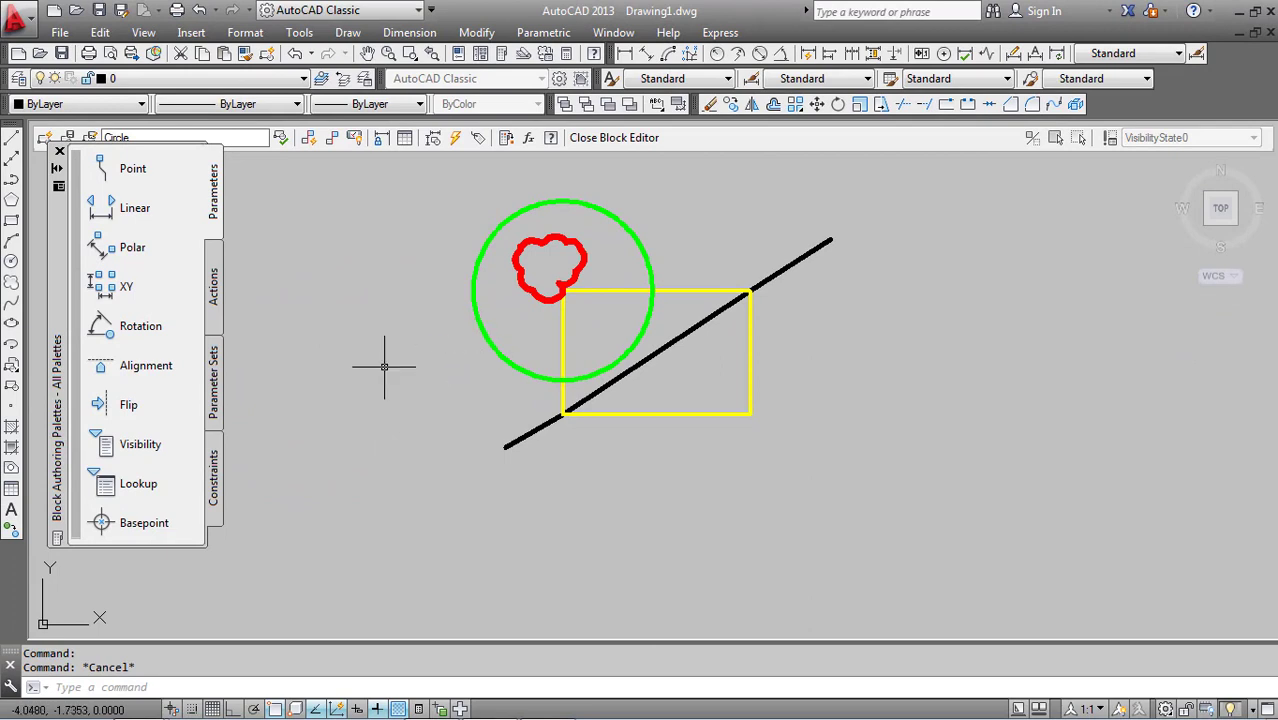
- Close the Block Editor, saving the changes to the Circle block
click(621, 145)
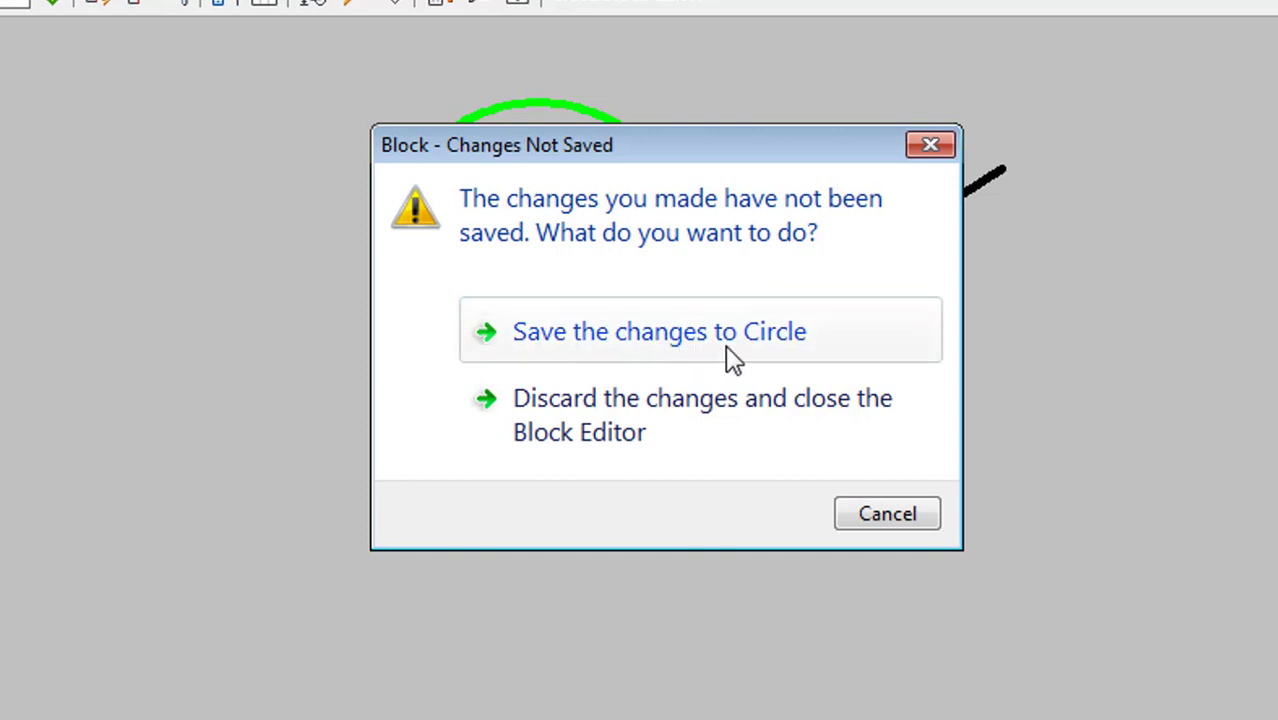
click(641, 333)
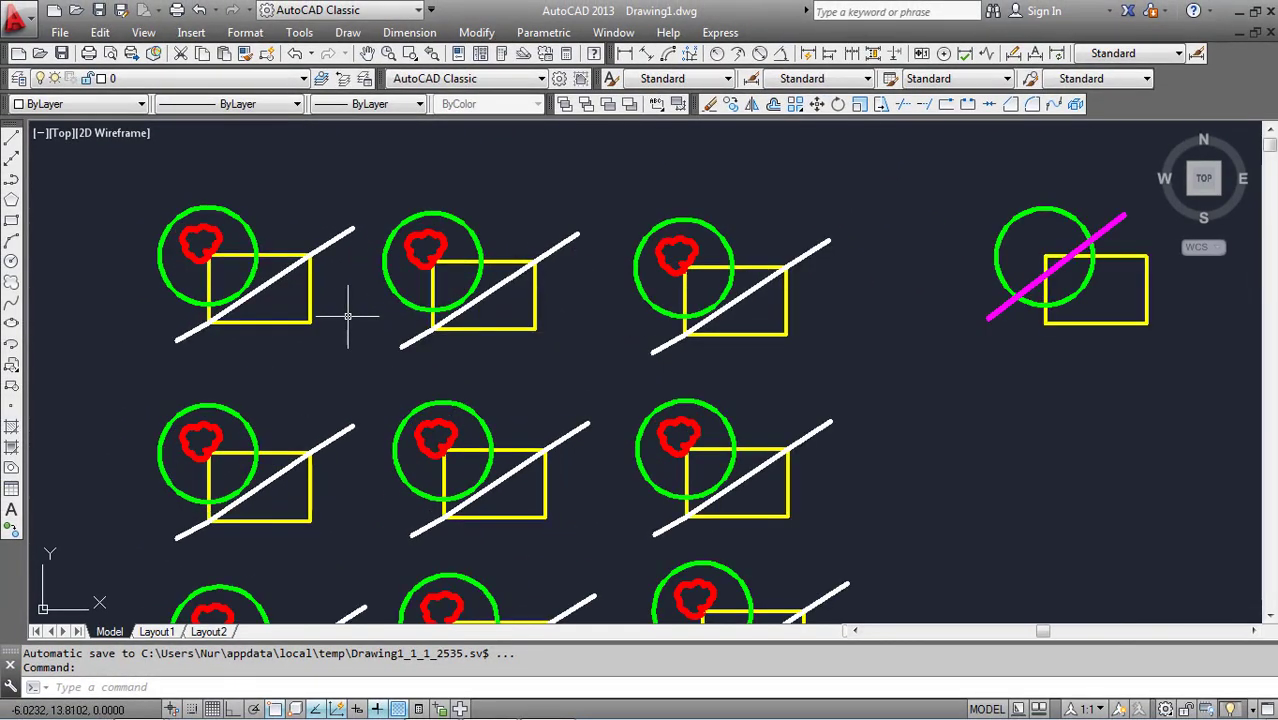
scroll(429, 233, up, 5)
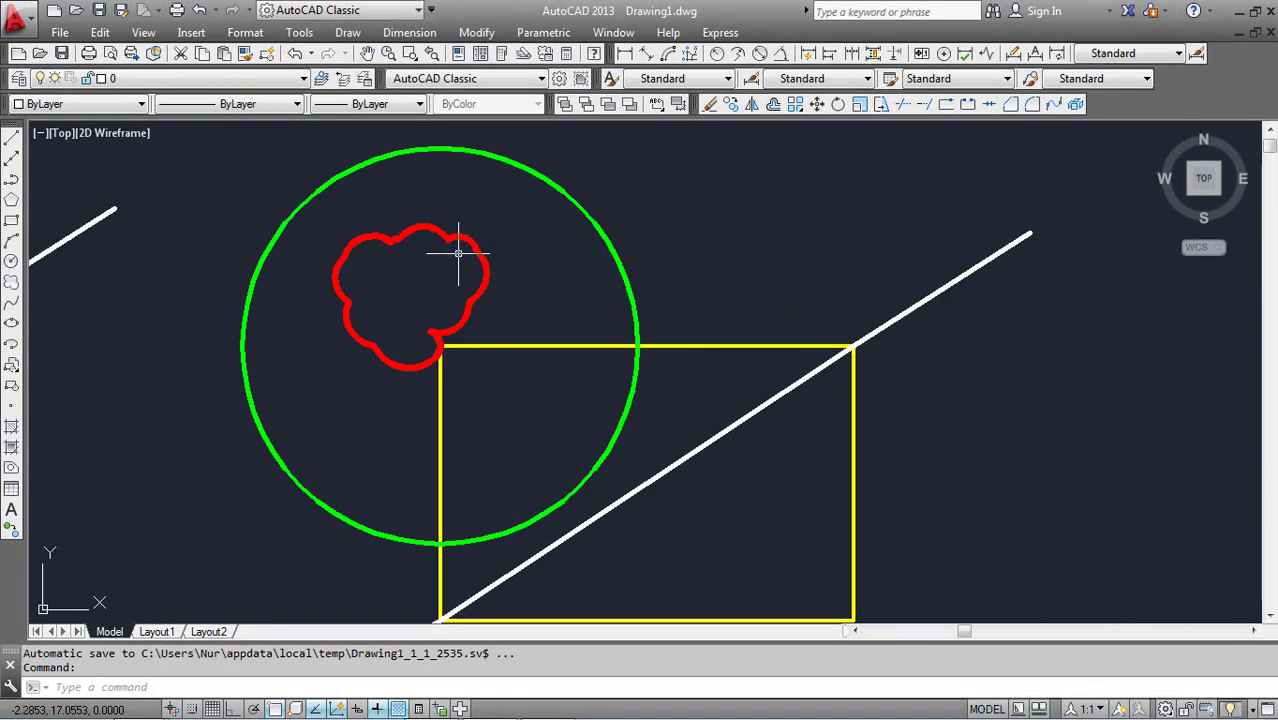
scroll(460, 258, down, 5)
scroll(512, 345, up, 7)
scroll(537, 378, down, 3)
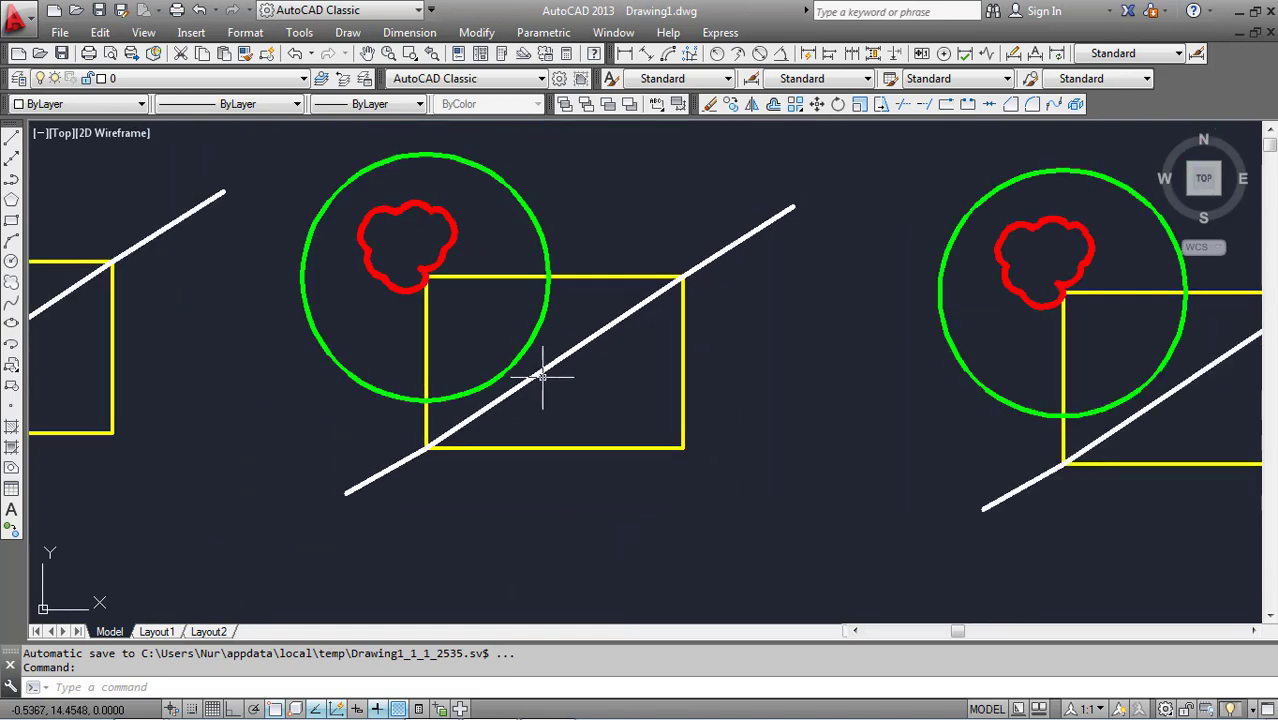
scroll(491, 384, down, 3)
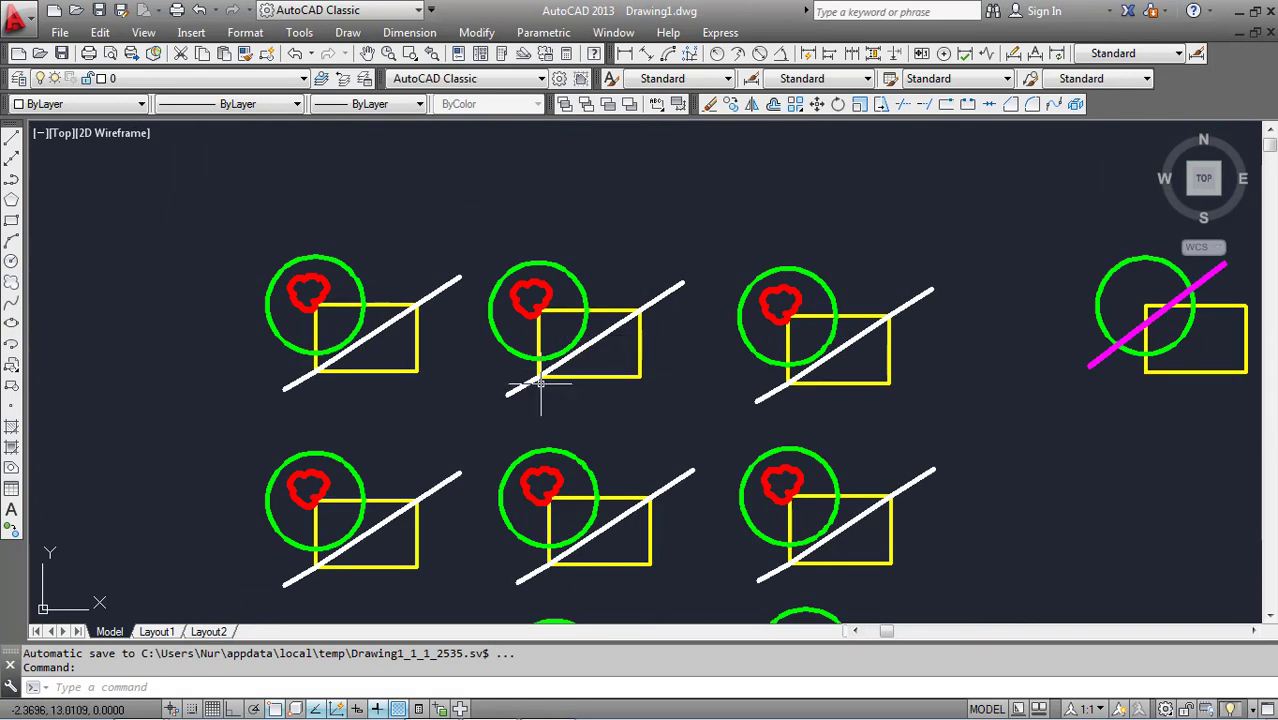
scroll(540, 383, down, 4)
middle_drag(555, 400, 430, 366)
scroll(439, 368, up, 6)
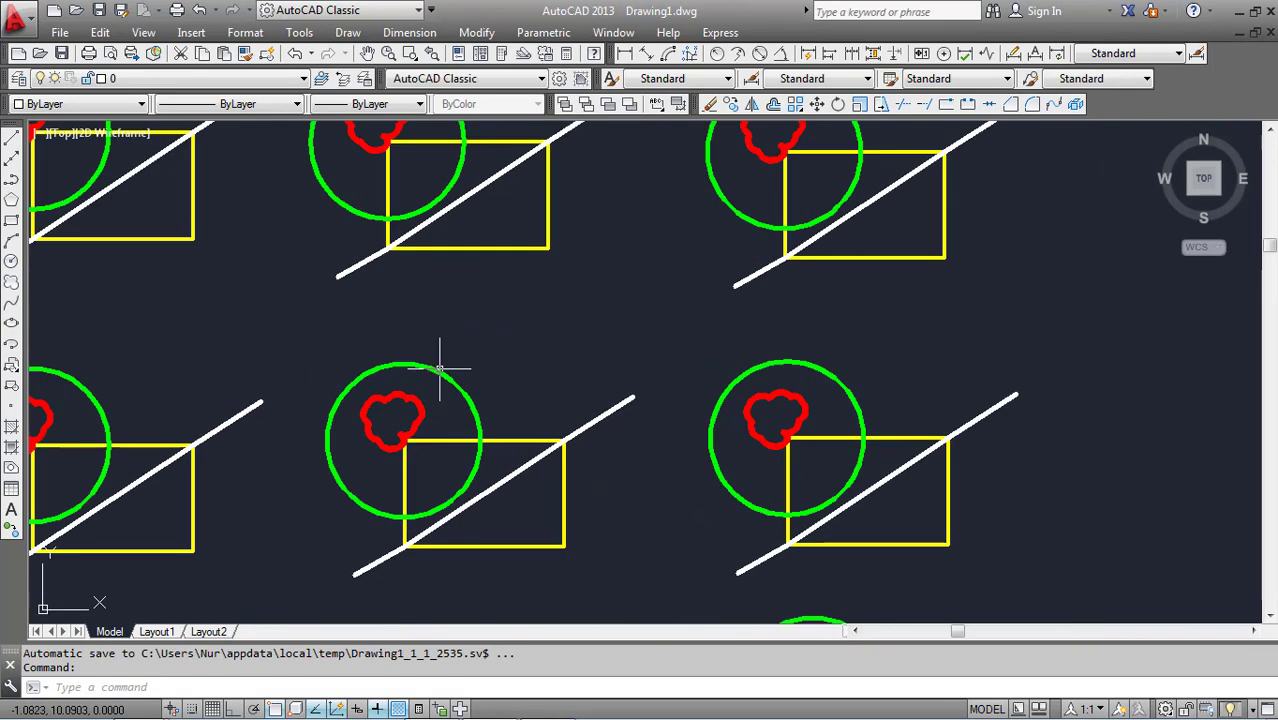
scroll(439, 368, down, 4)
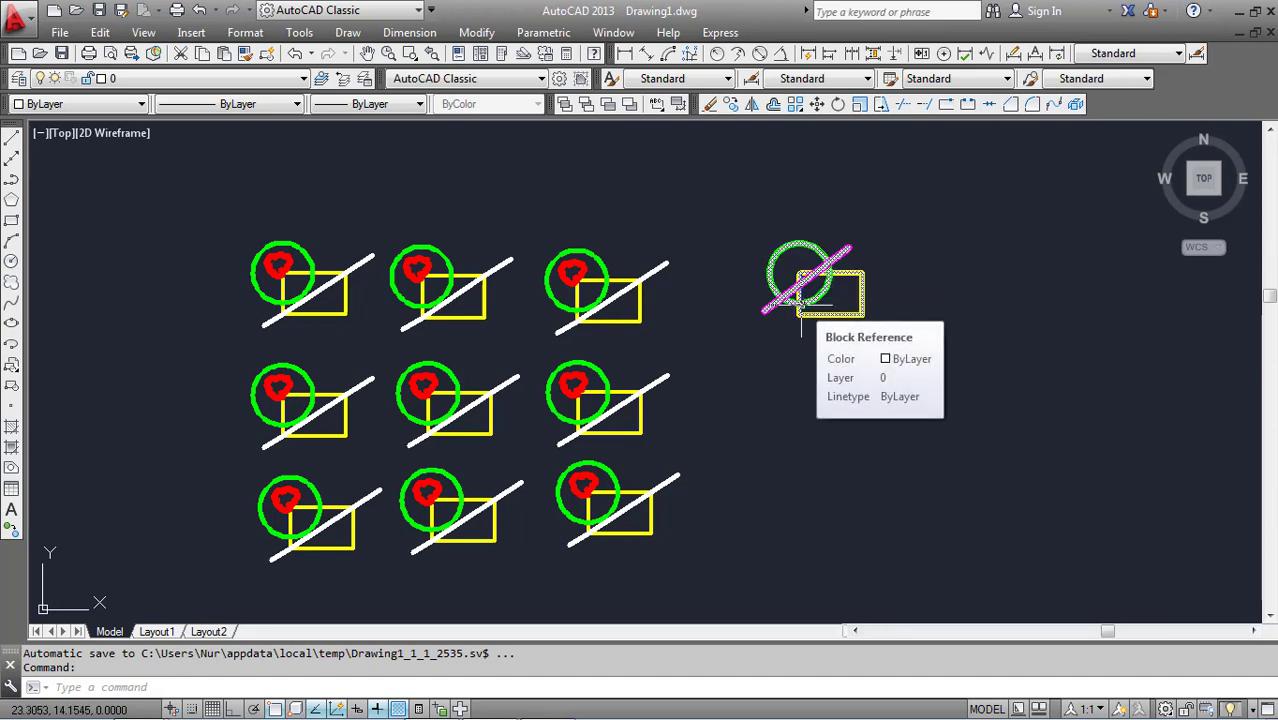
scroll(800, 301, up, 3)
scroll(800, 305, down, 4)
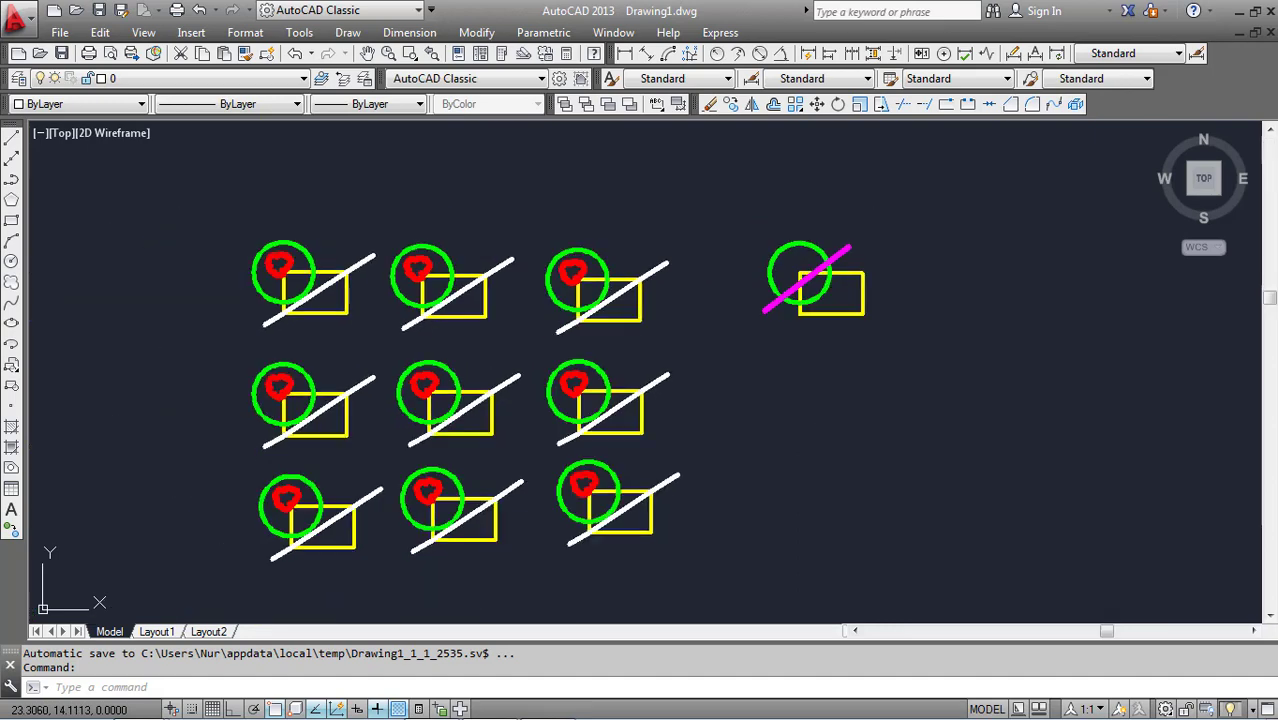
scroll(790, 306, down, 2)
mouse_move(785, 306)
middle_down()
mouse_move(566, 385)
mouse_move(468, 316)
middle_up()
scroll(522, 391, up, 2)
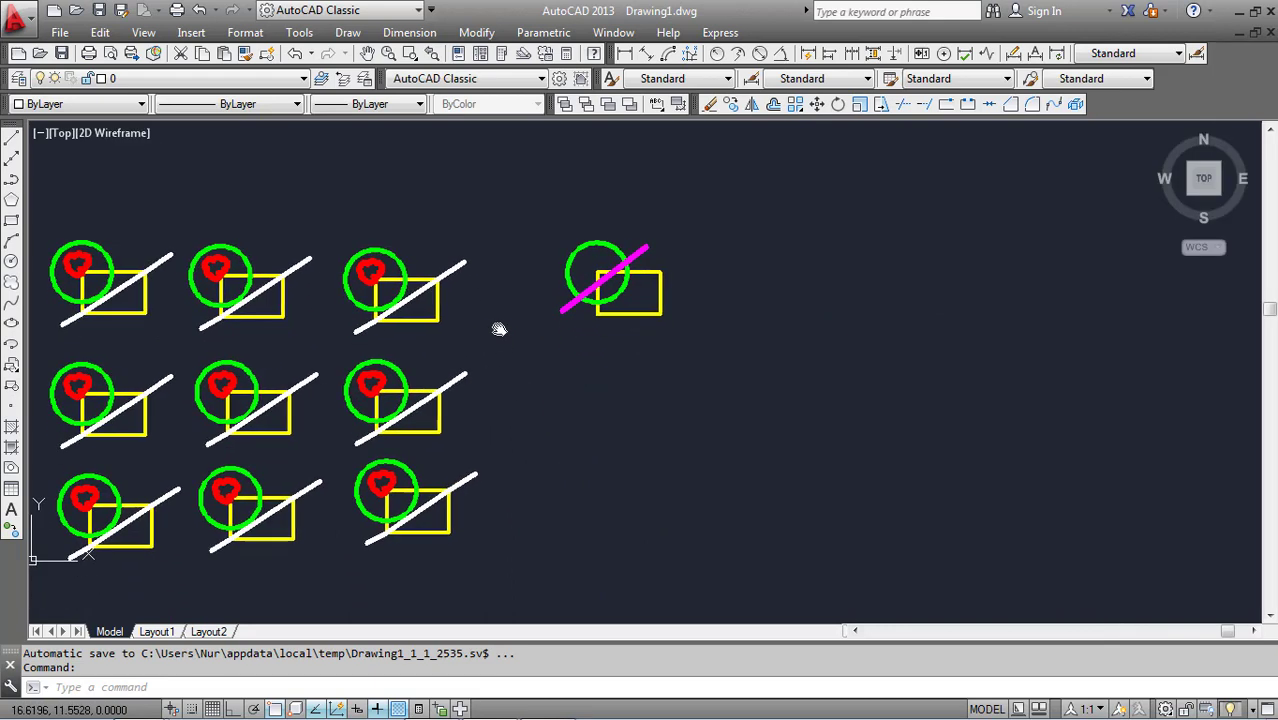
- Copy the magenta-lined block and paste copies across the top row and into the middle row
click(717, 350)
click(491, 192)
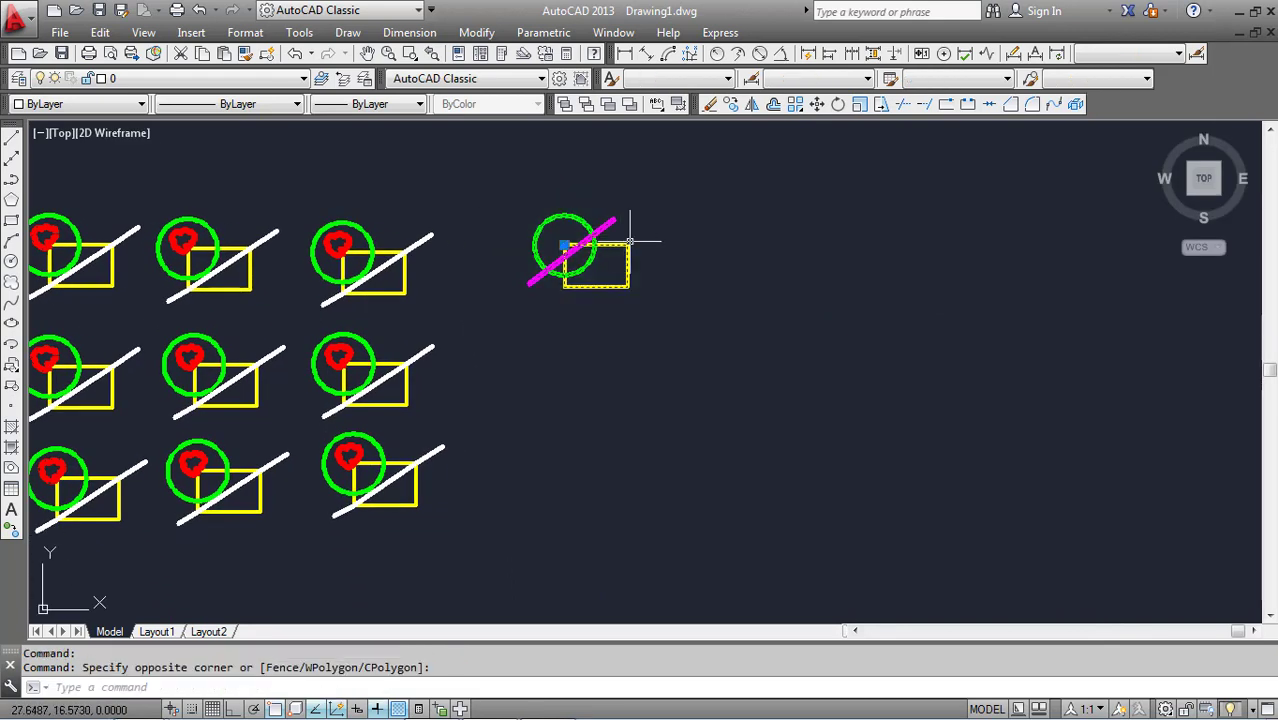
key(ctrl+c)
key(ctrl+v)
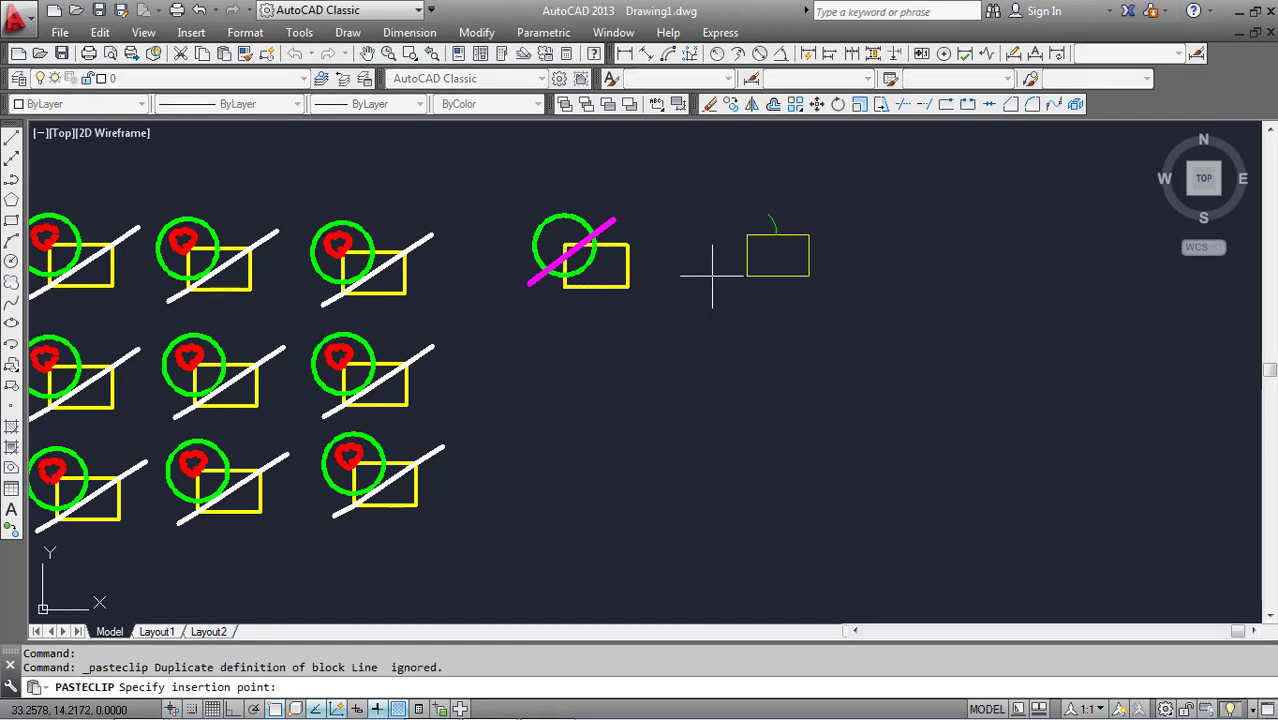
click(695, 278)
key(ctrl+v)
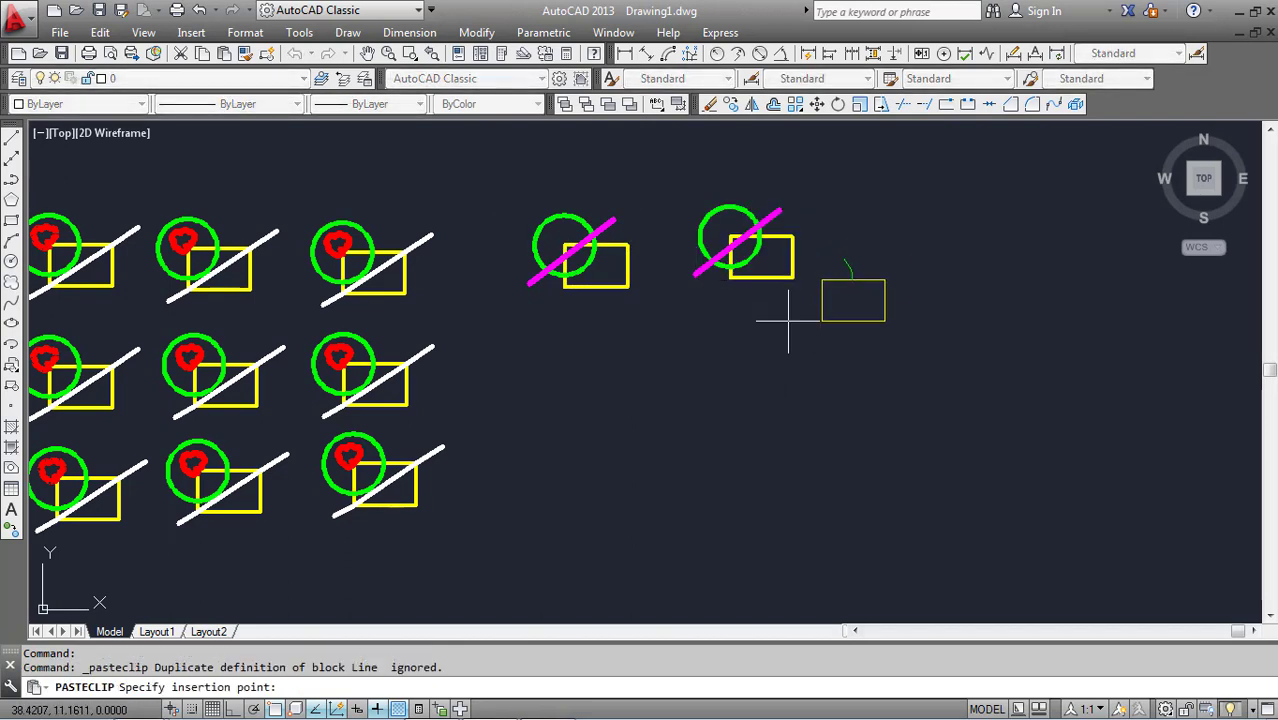
click(853, 280)
key(ctrl+v)
click(707, 398)
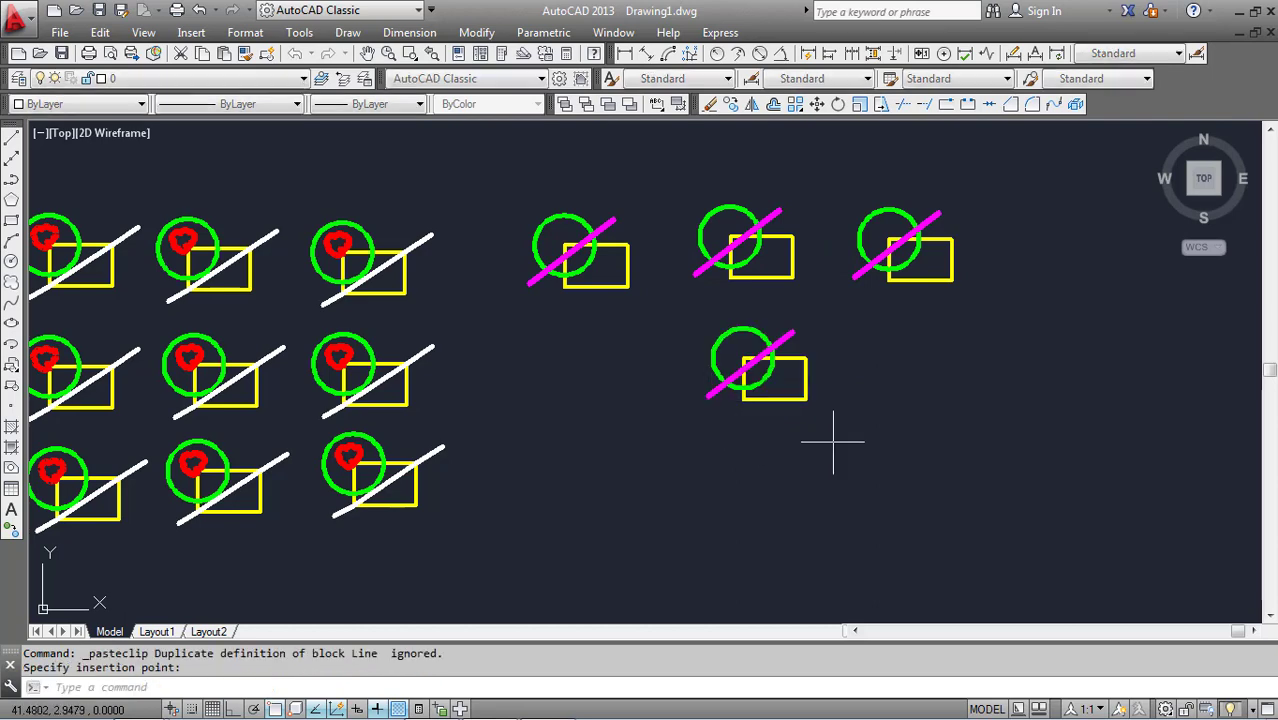
- Paste the remaining copies into the middle and bottom rows to finish the second 3x3 grid
click(866, 398)
key(ctrl+v)
click(714, 498)
key(ctrl+v)
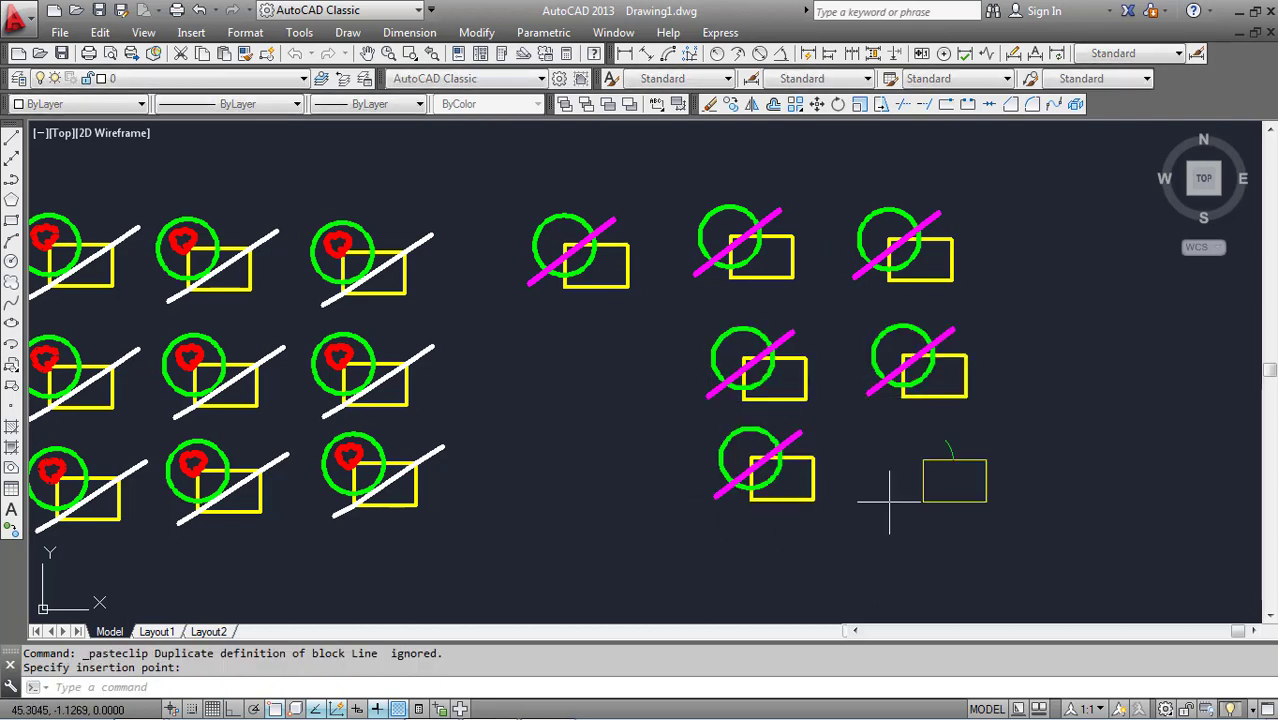
click(876, 497)
key(ctrl+v)
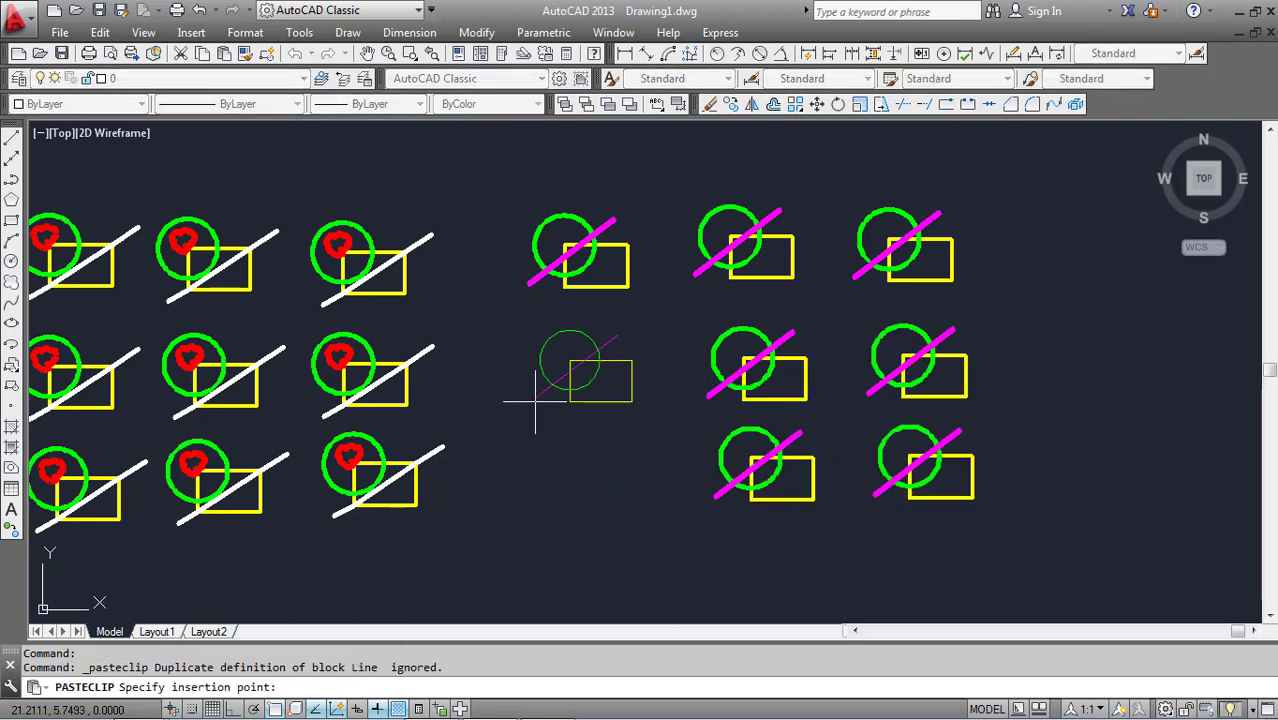
click(540, 382)
key(ctrl+v)
click(548, 495)
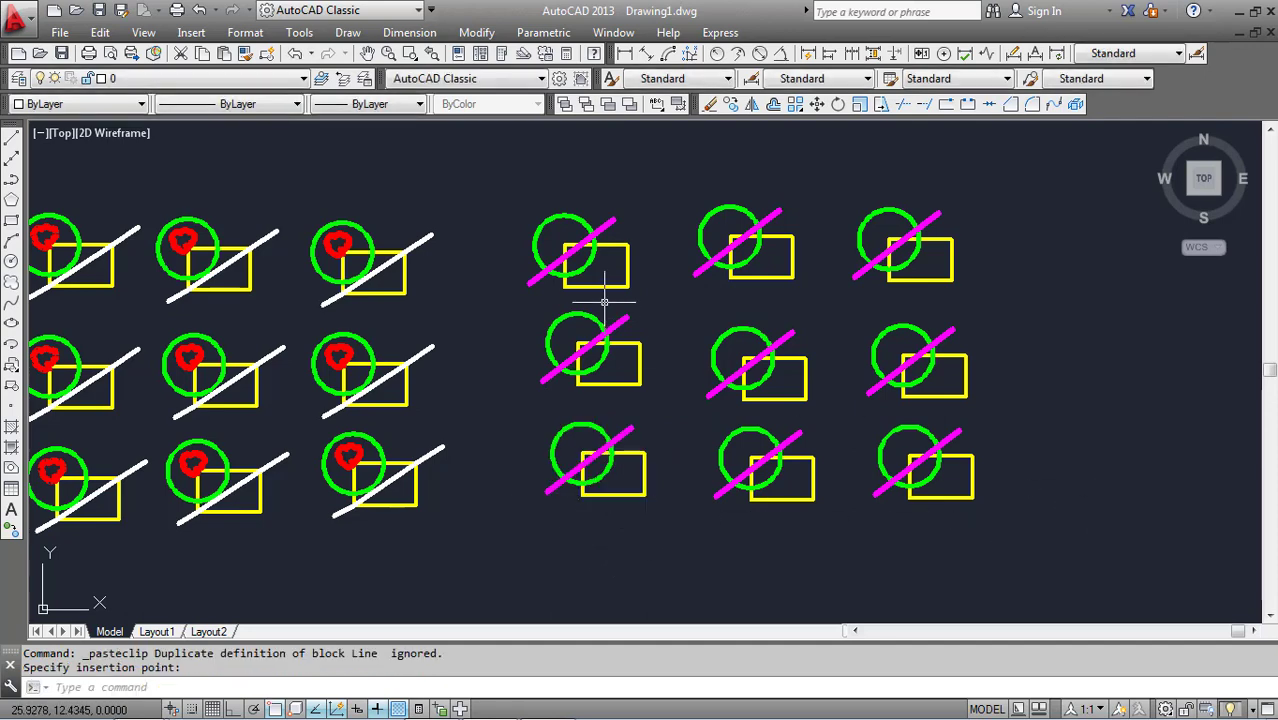
click(592, 240)
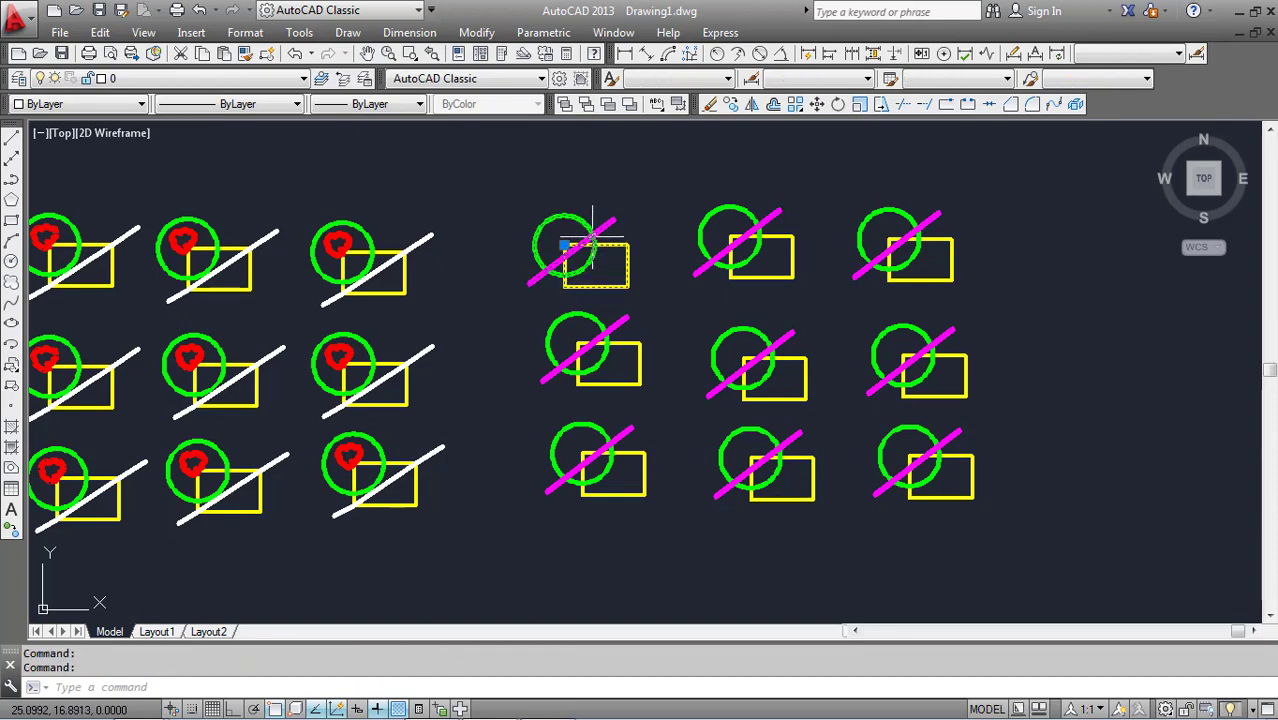
- Open the Line block definition and draw a new diagonal line beside the magenta one
double_click(592, 240)
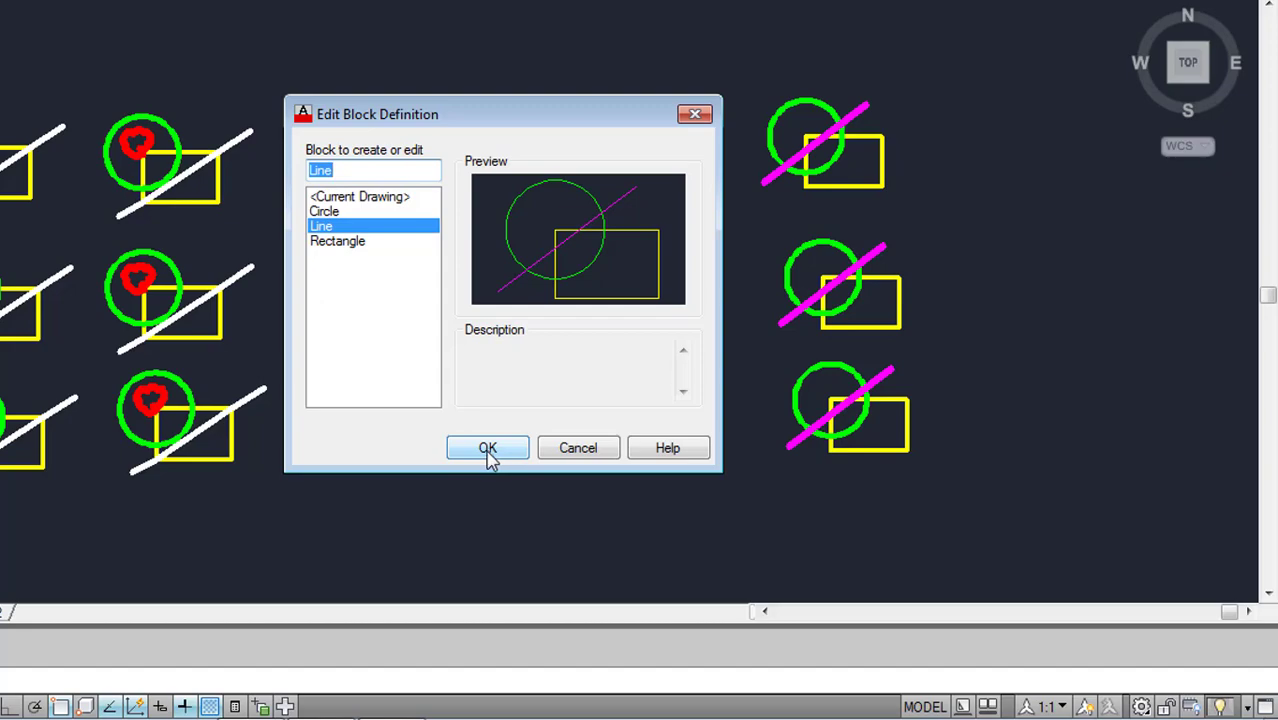
click(488, 449)
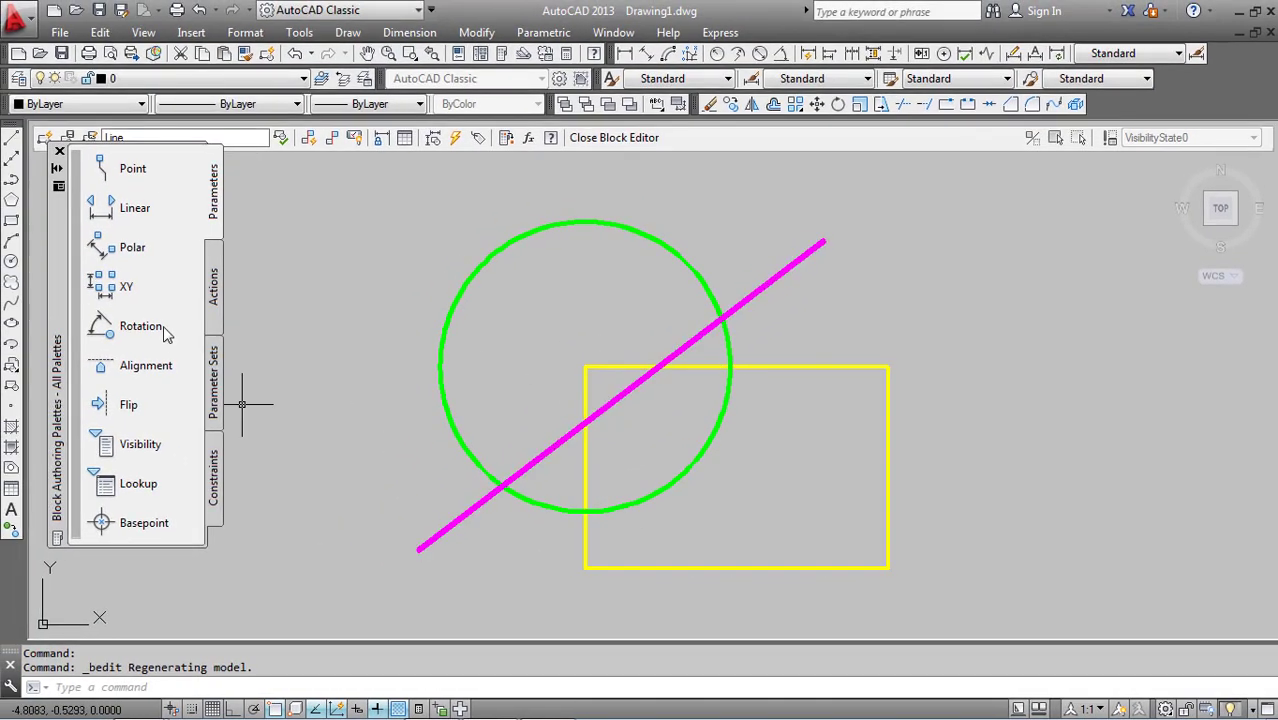
click(11, 137)
click(402, 520)
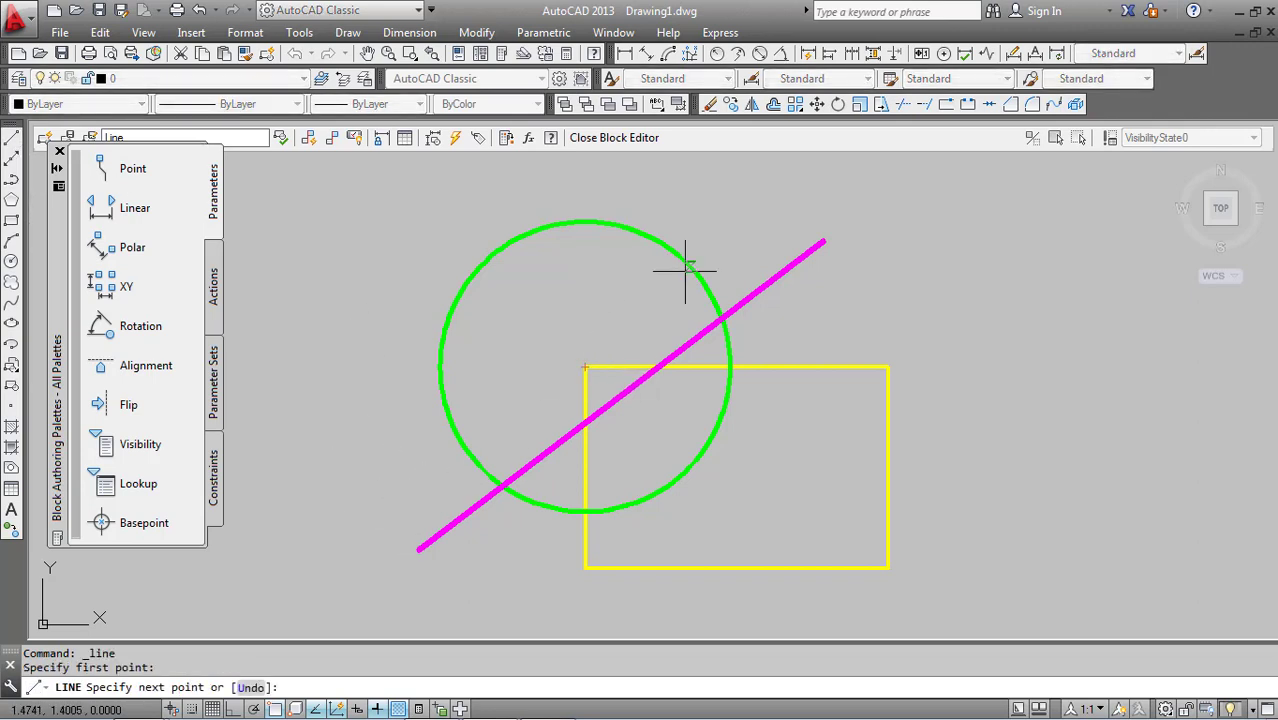
click(788, 220)
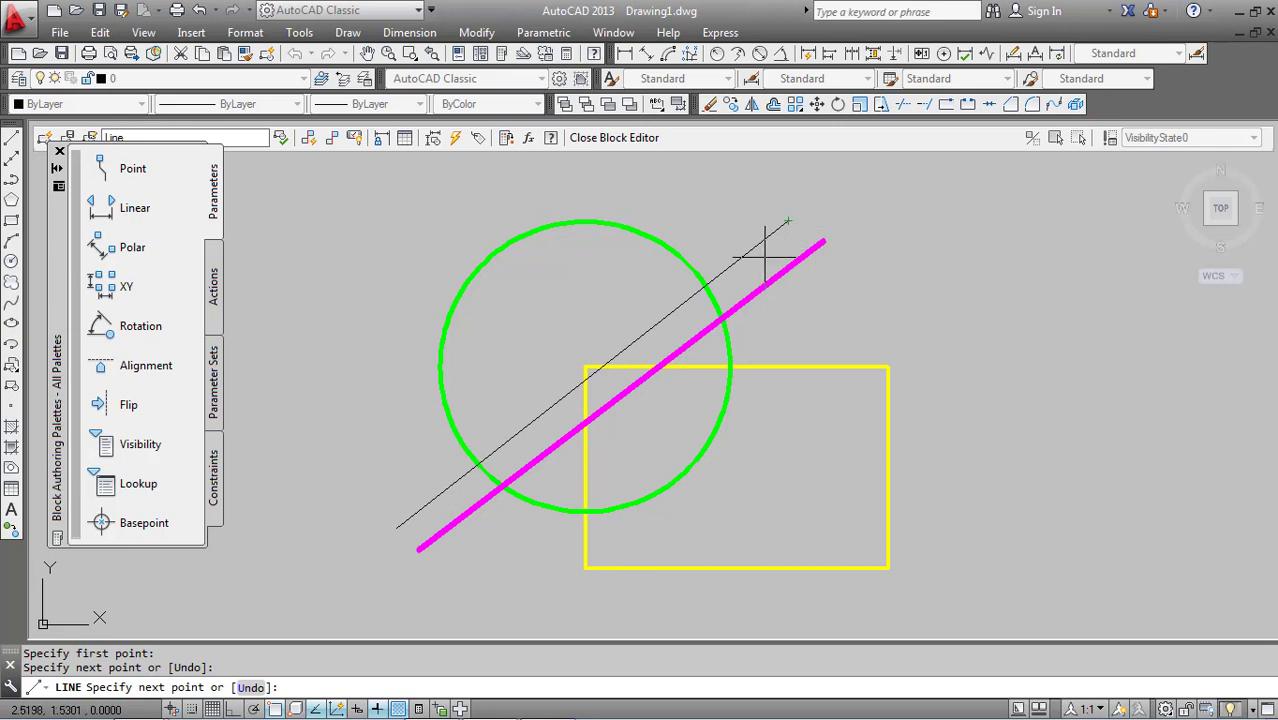
key(Escape)
- Give the new line a 0.60 mm lineweight and the colour Red
click(560, 398)
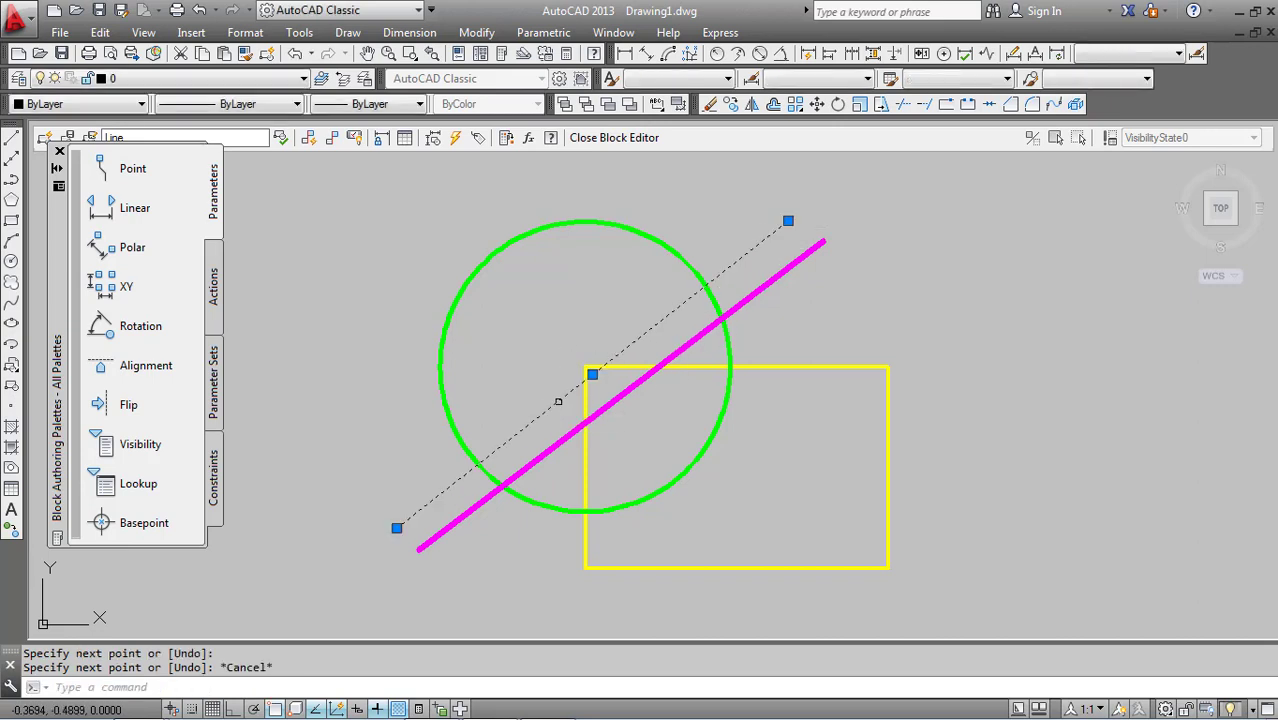
click(338, 104)
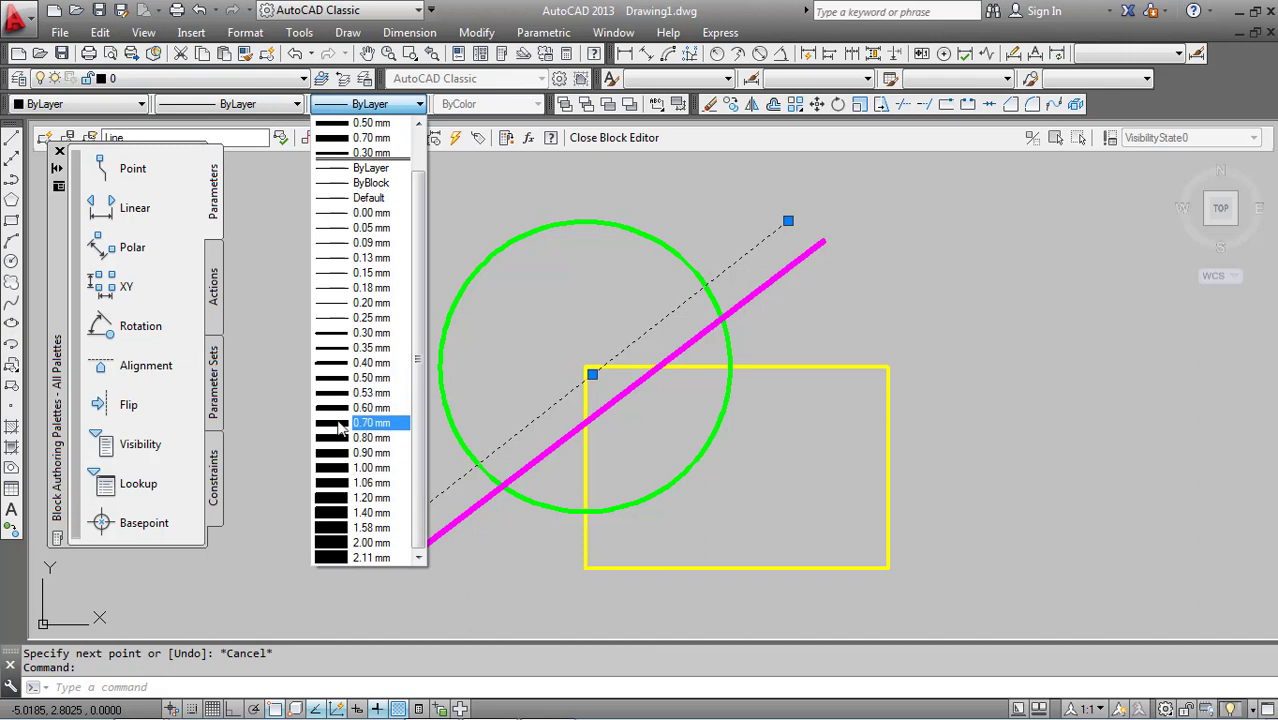
click(345, 408)
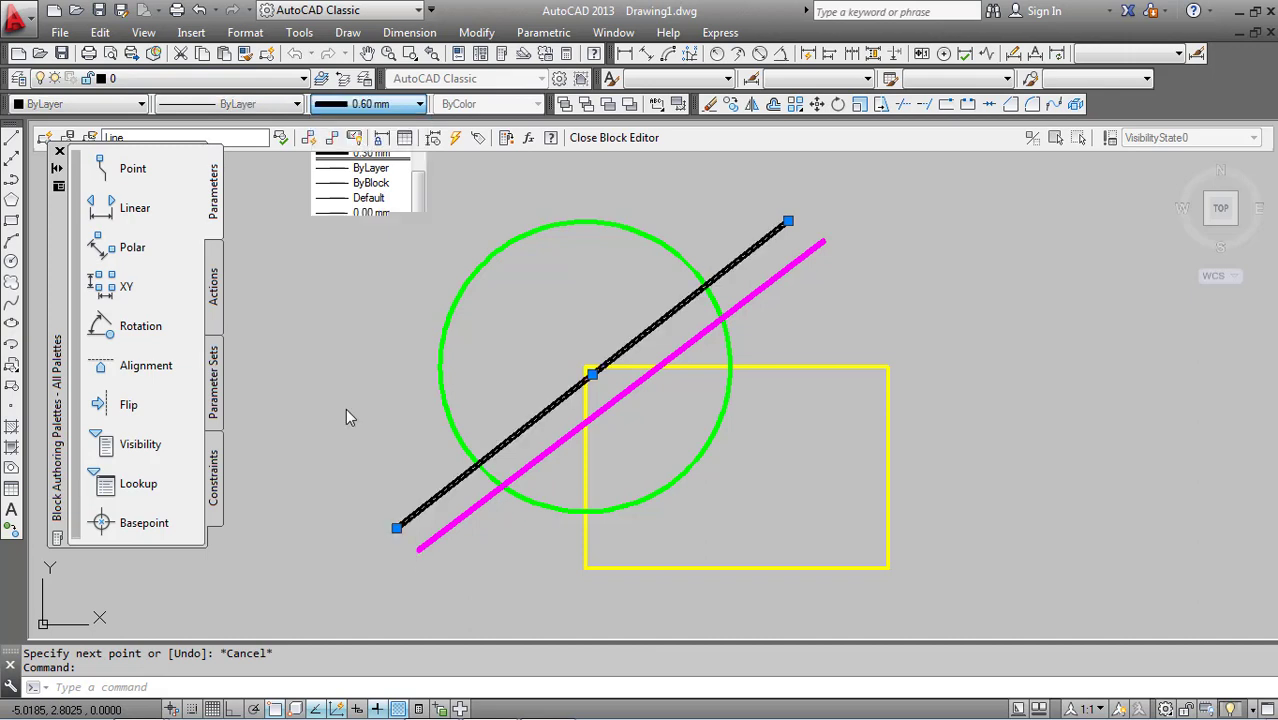
click(75, 104)
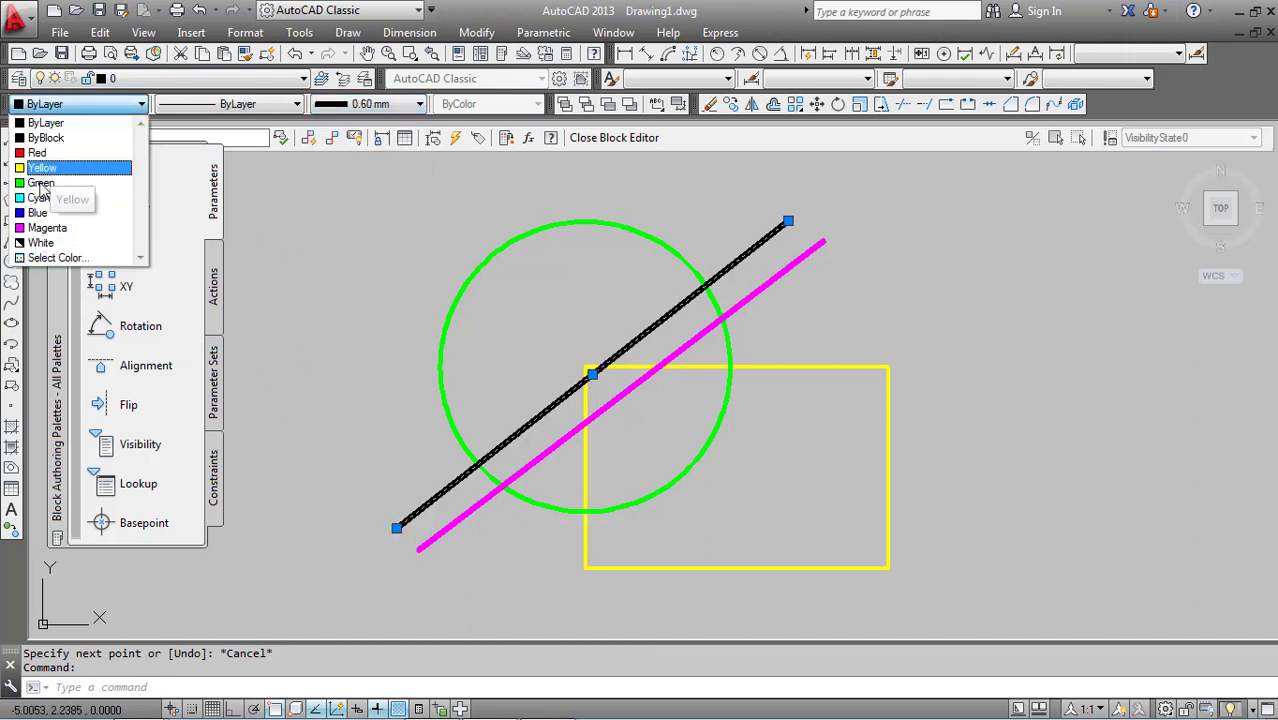
click(40, 152)
key(Escape)
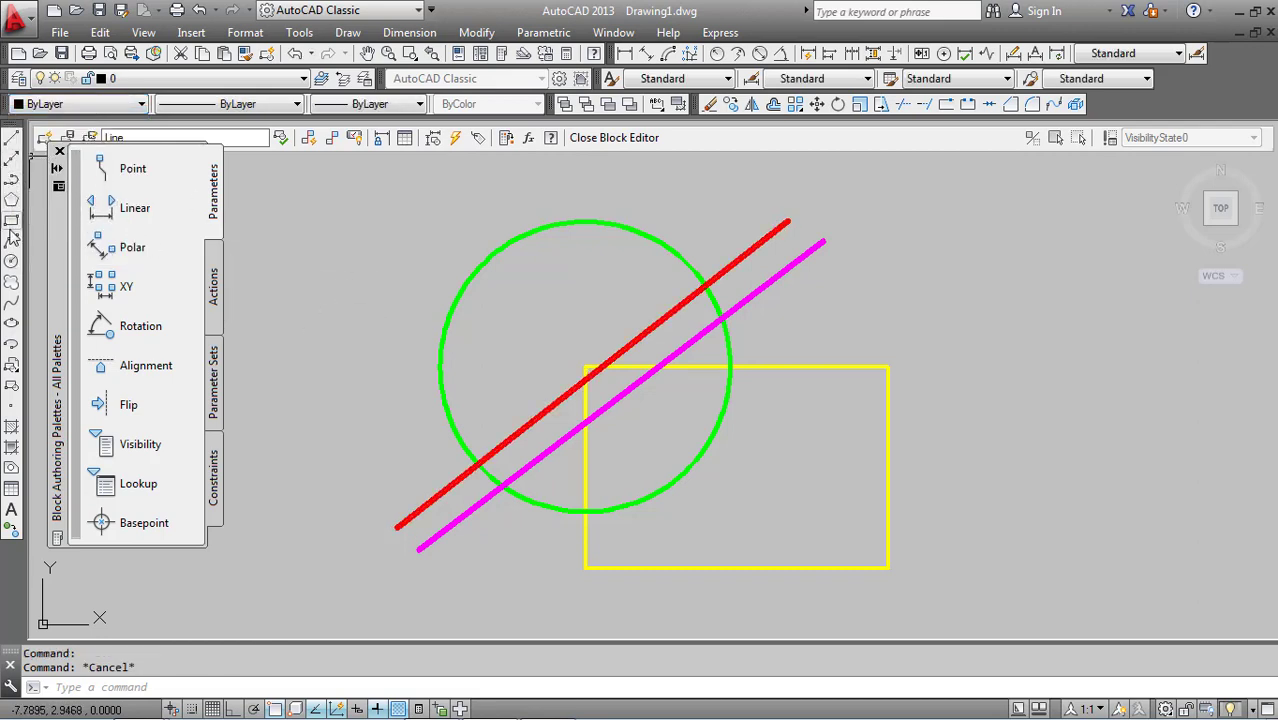
click(11, 199)
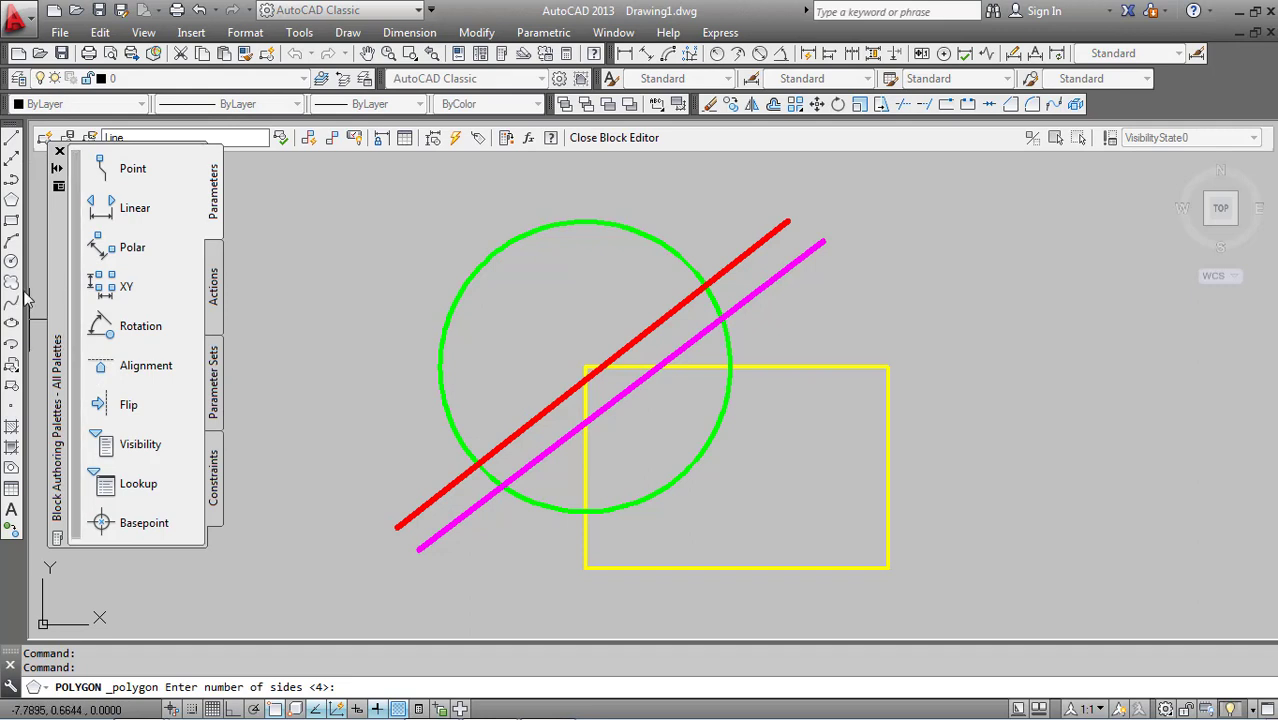
click(11, 260)
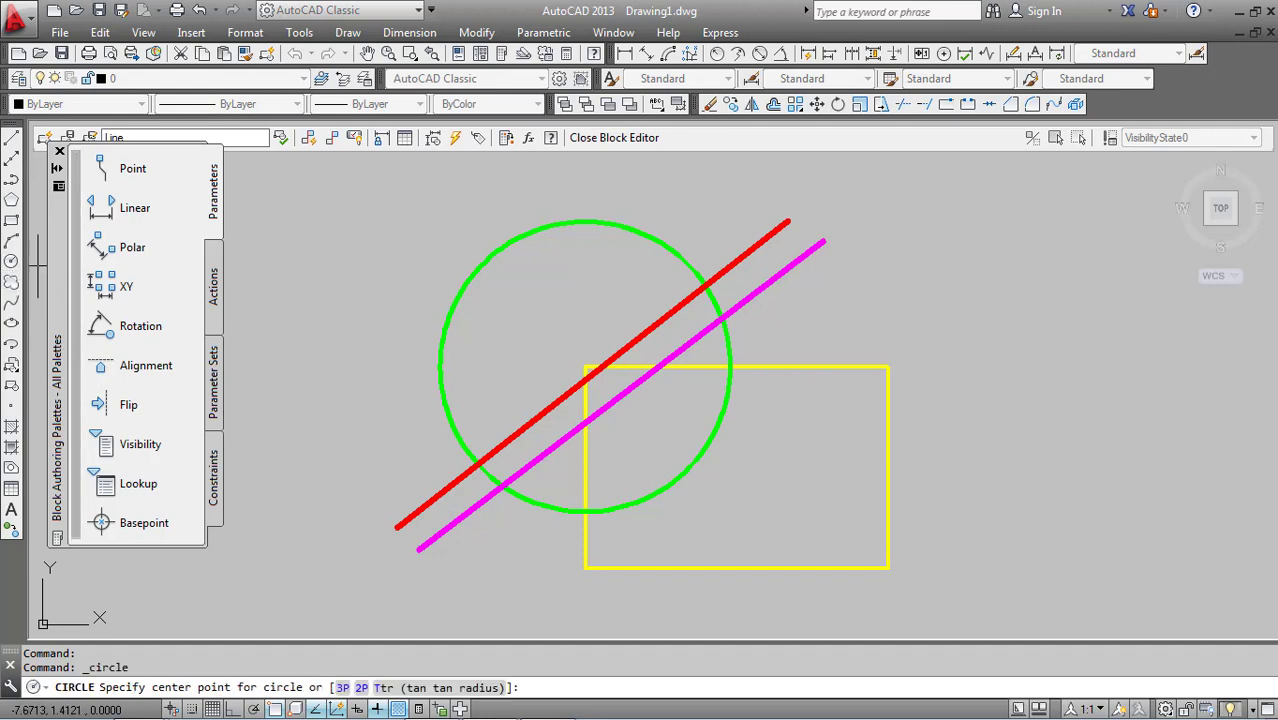
click(585, 367)
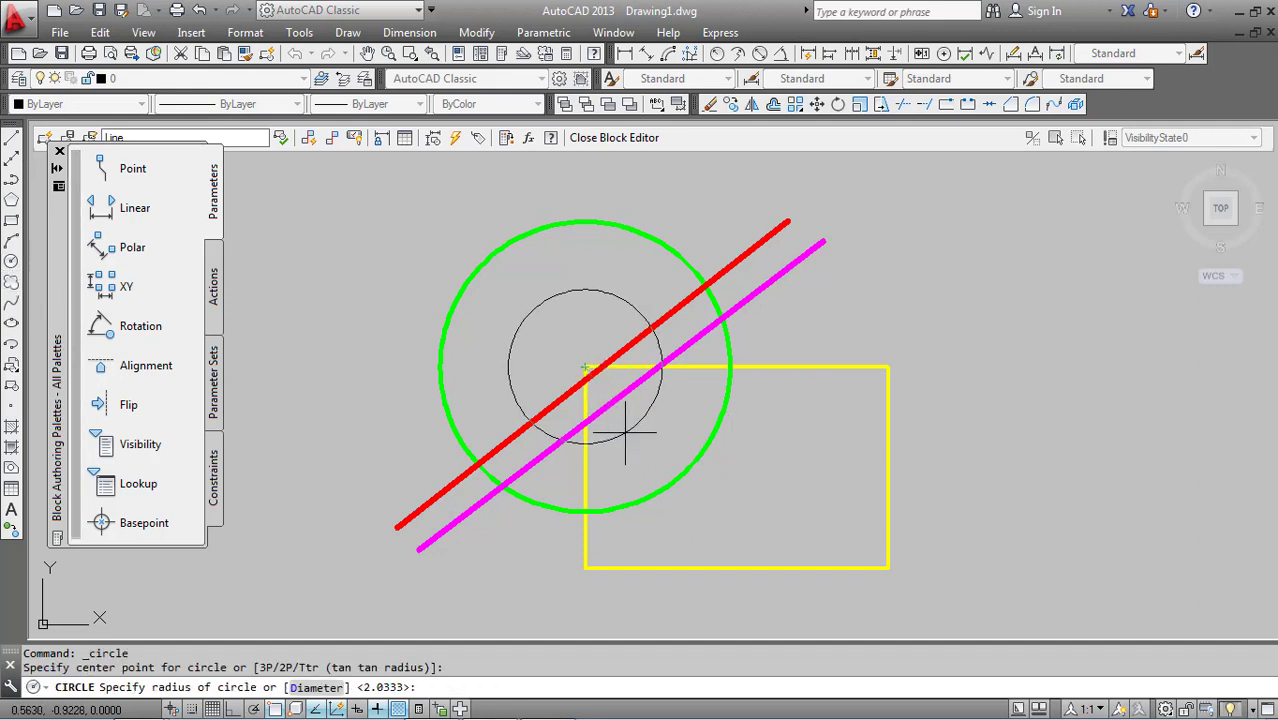
click(621, 432)
click(515, 337)
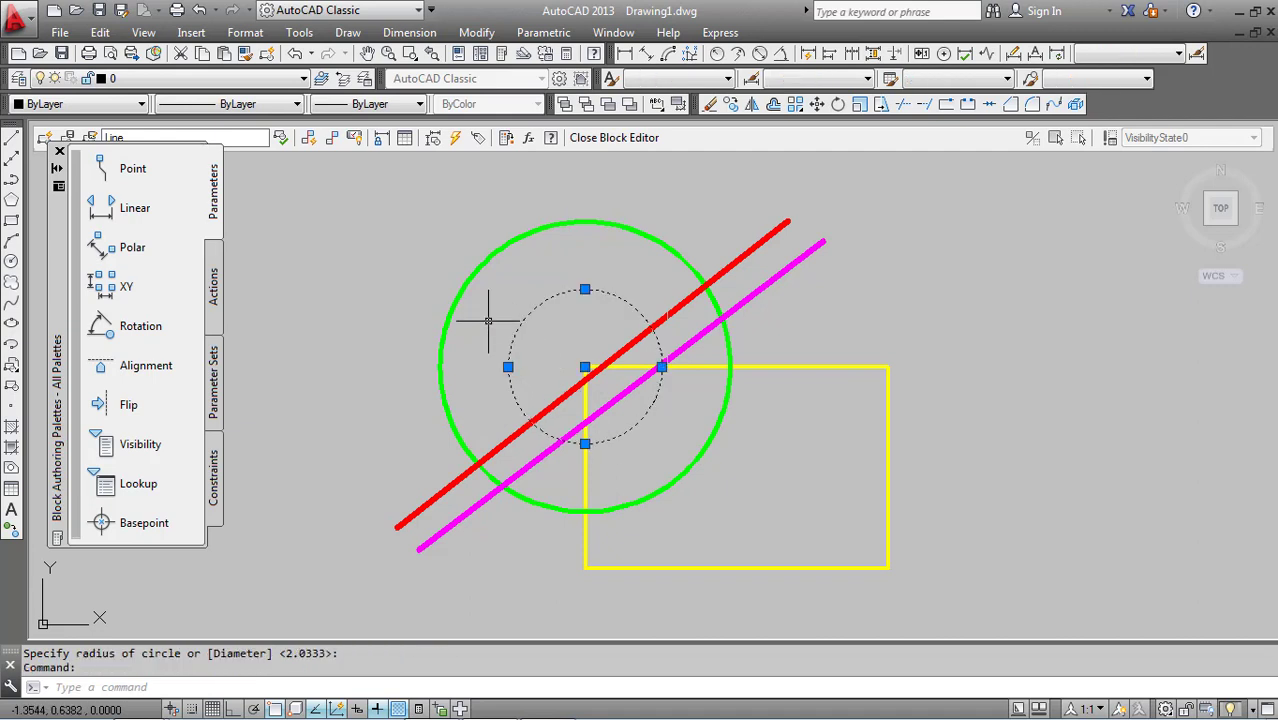
click(108, 104)
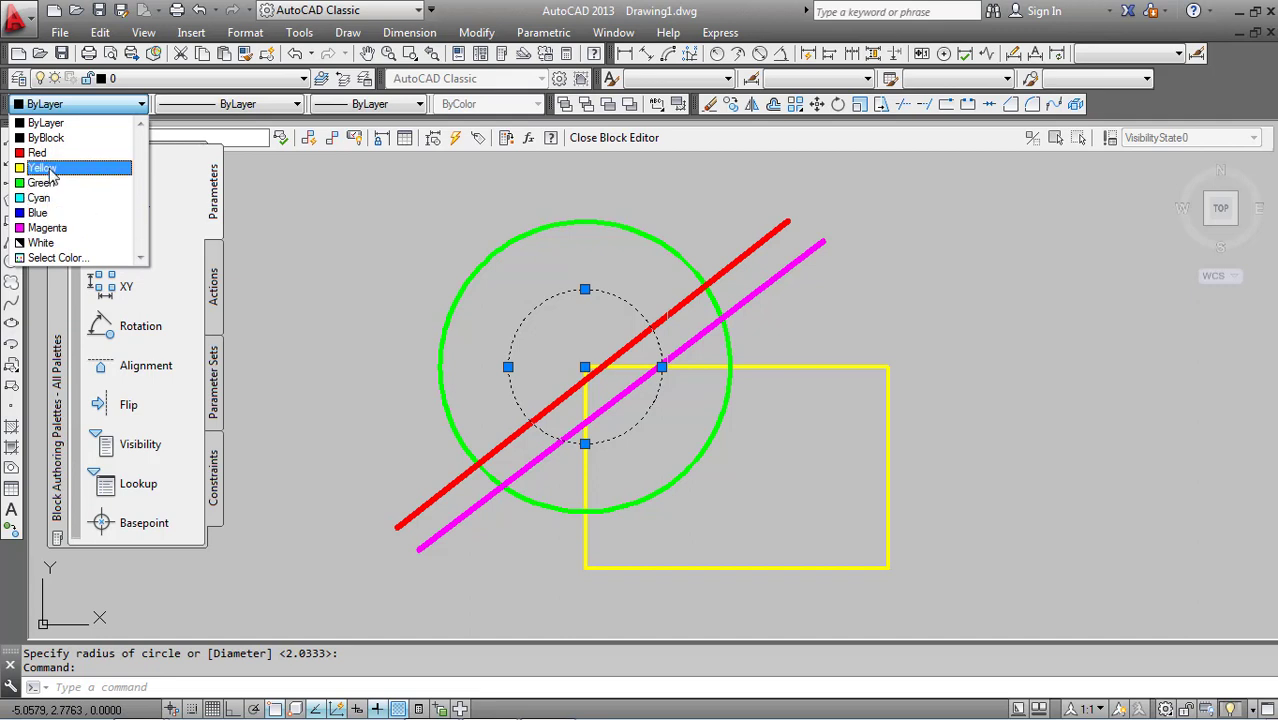
click(40, 213)
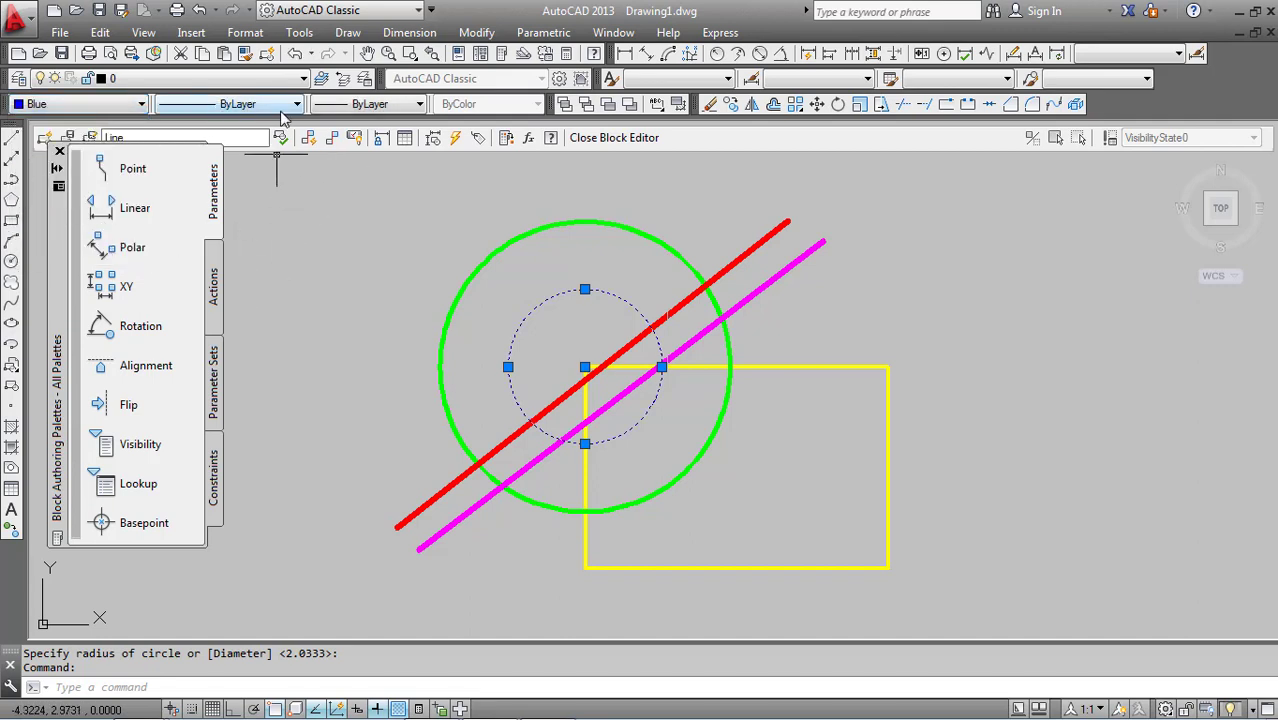
click(370, 104)
click(359, 425)
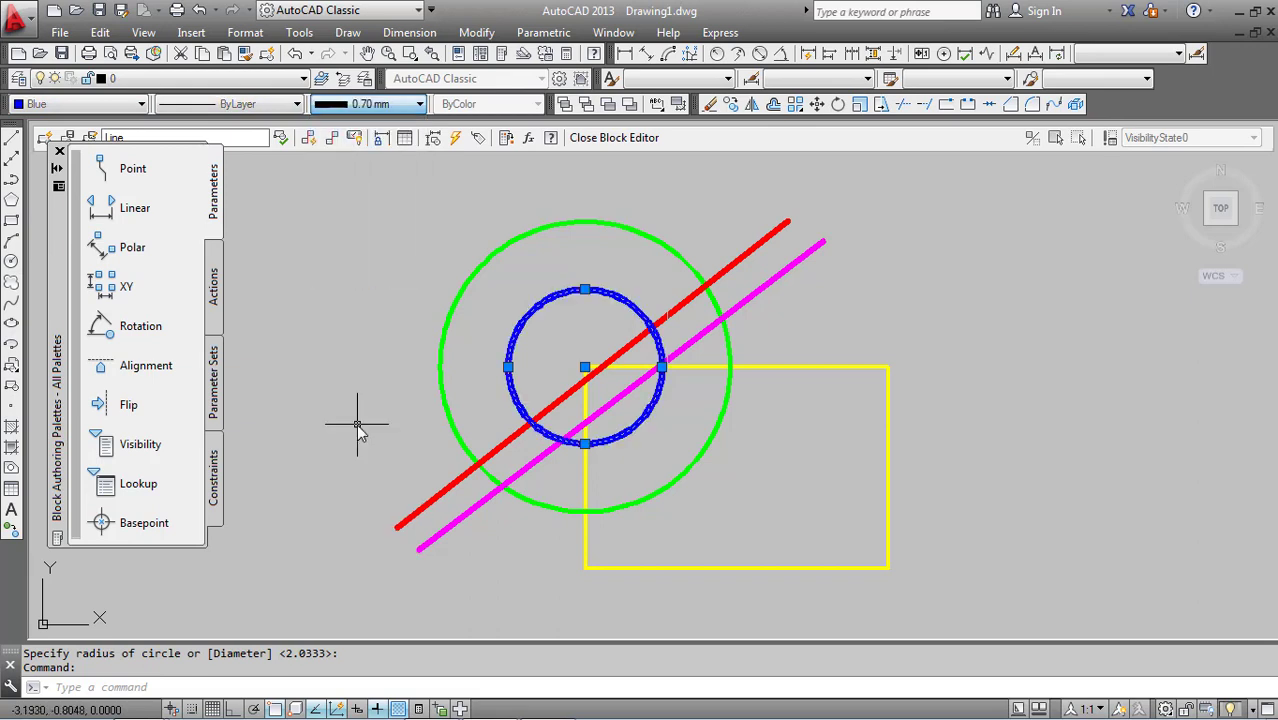
key(Escape)
key(Escape)
scroll(715, 363, down, 2)
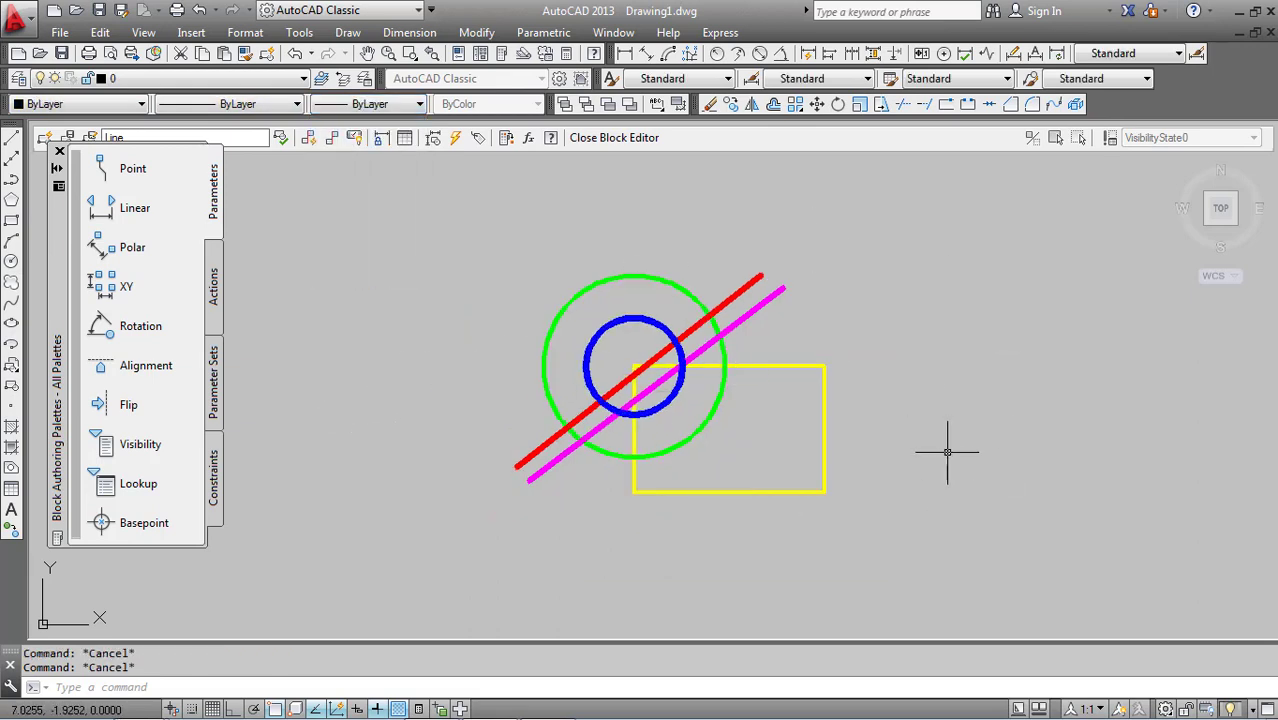
scroll(822, 400, up, 2)
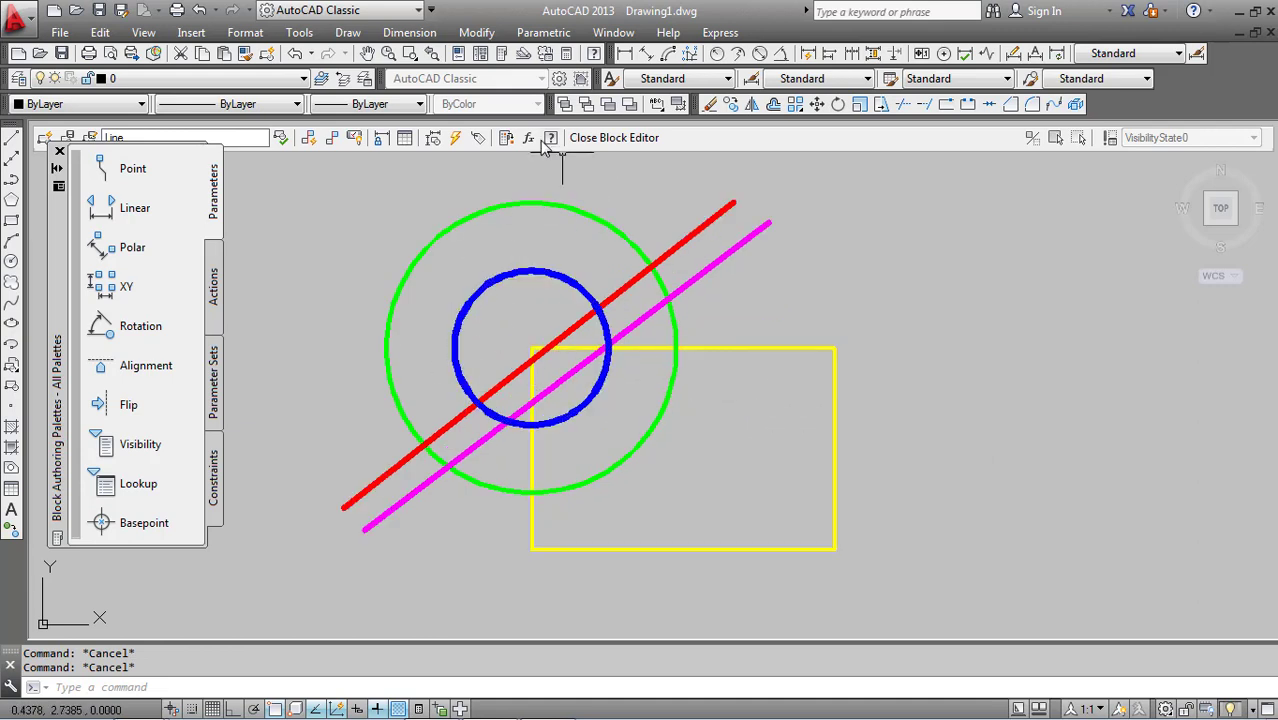
- Close the Block Editor saving the Line block changes, then frame both 3x3 grids in view
click(612, 140)
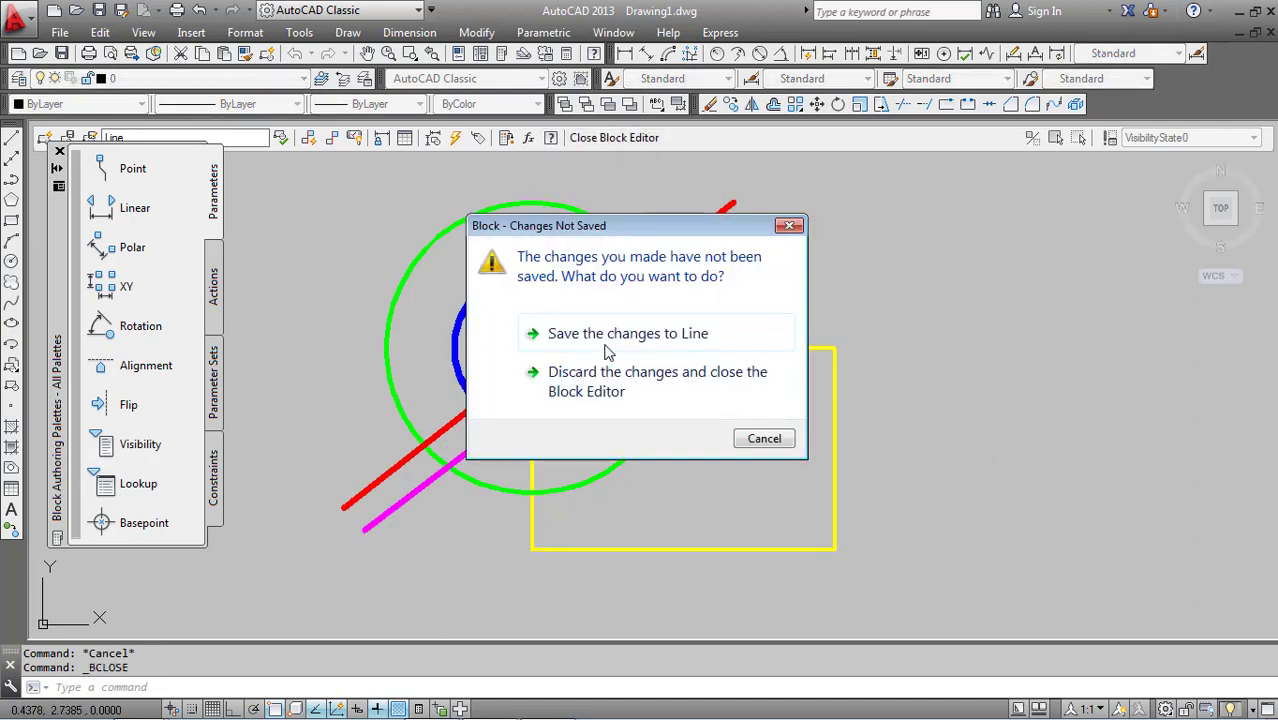
click(575, 348)
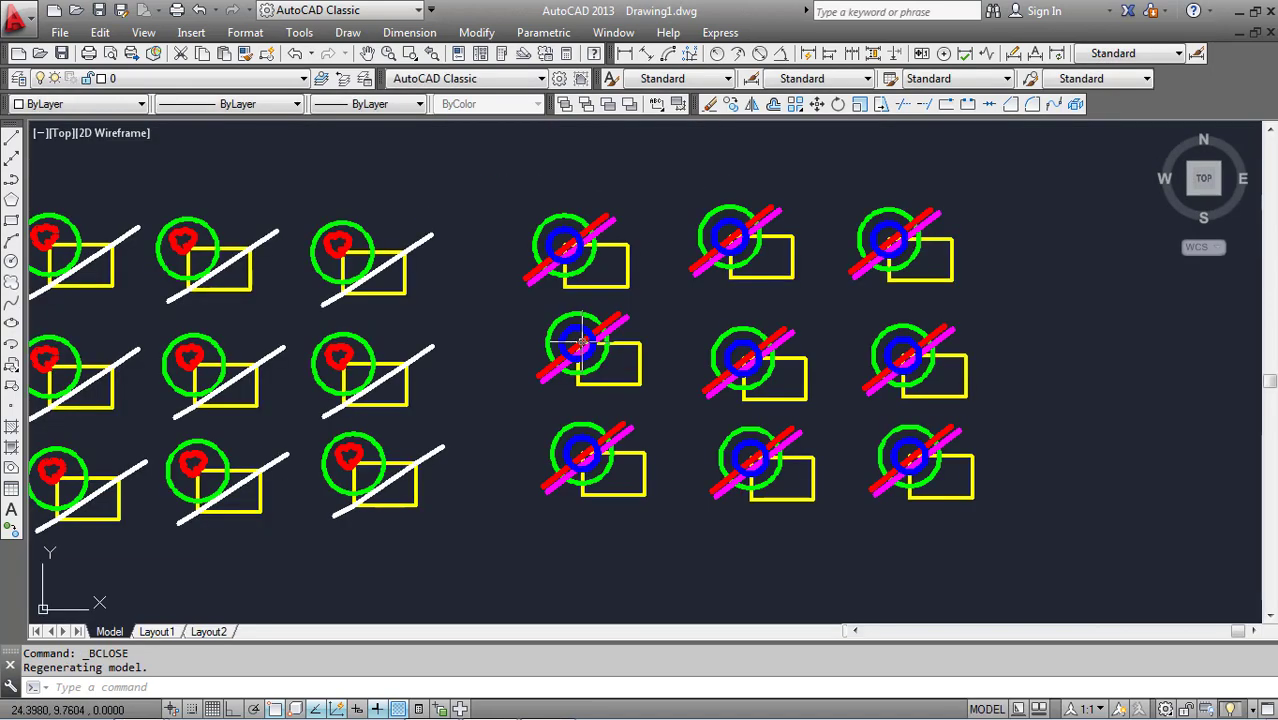
scroll(620, 348, down, 2)
scroll(618, 348, up, 4)
scroll(608, 360, down, 2)
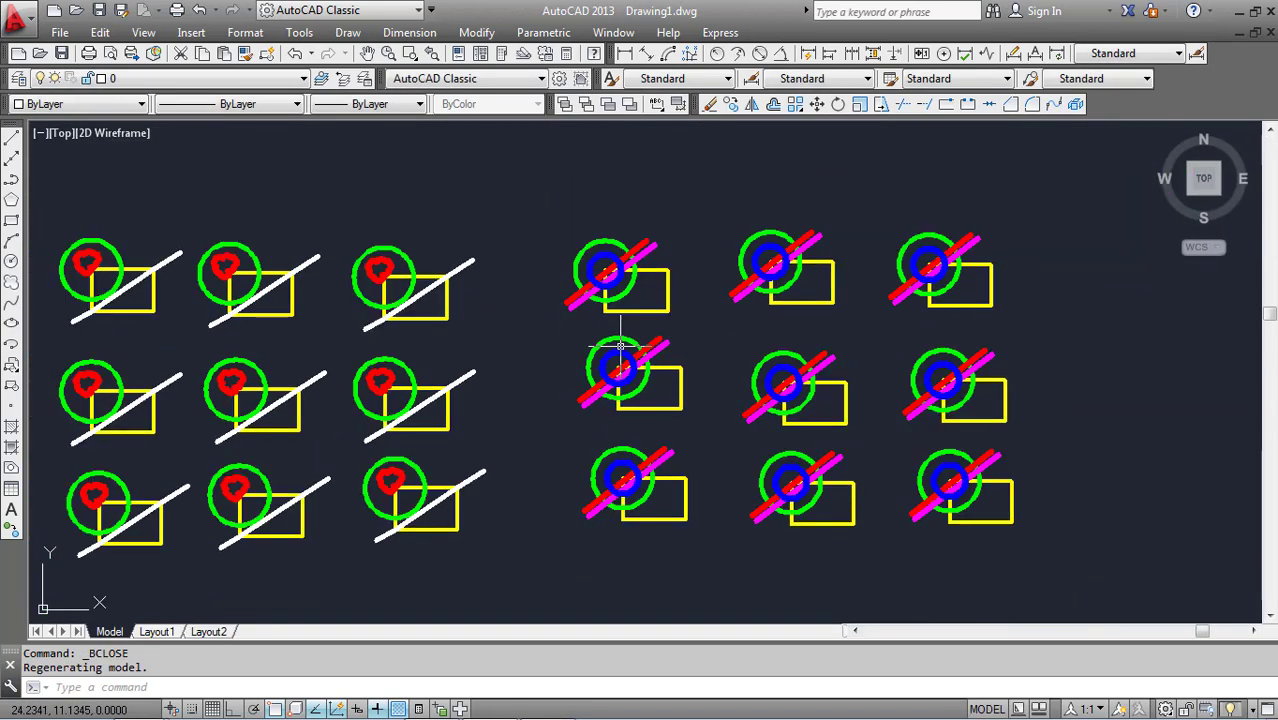
middle_drag(527, 357, 577, 349)
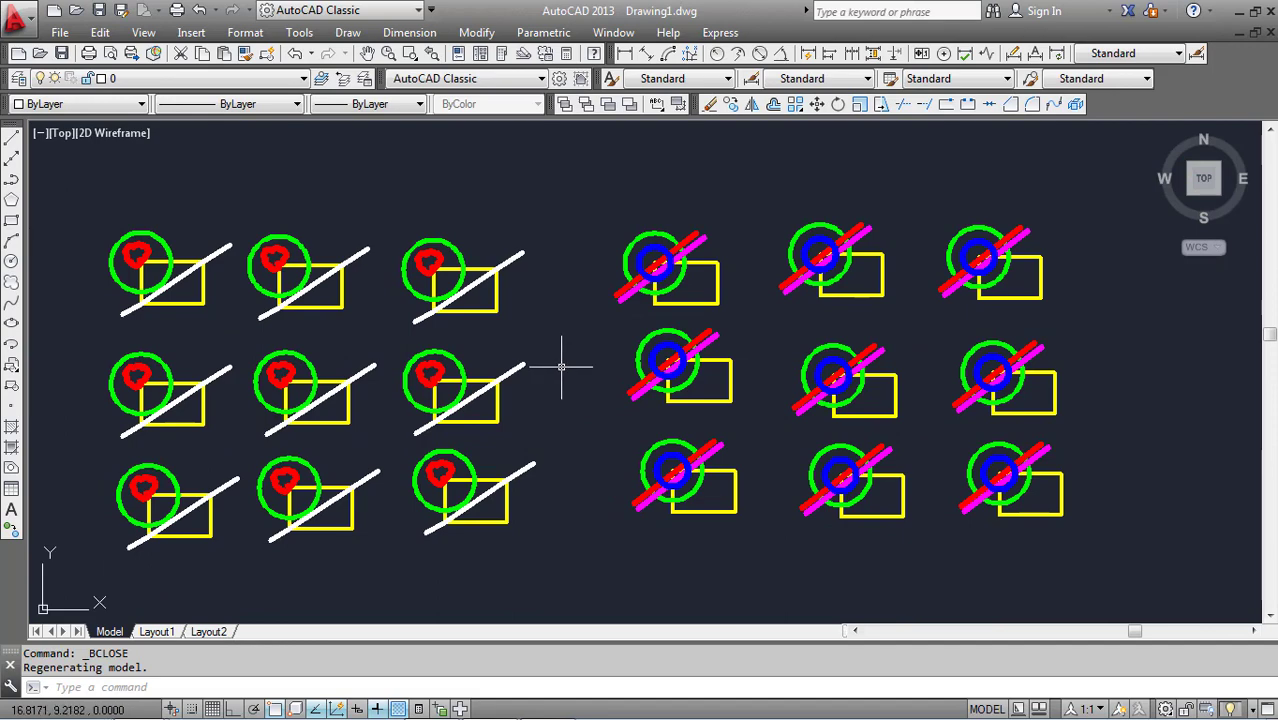
scroll(571, 363, up, 1)
scroll(568, 365, down, 1)
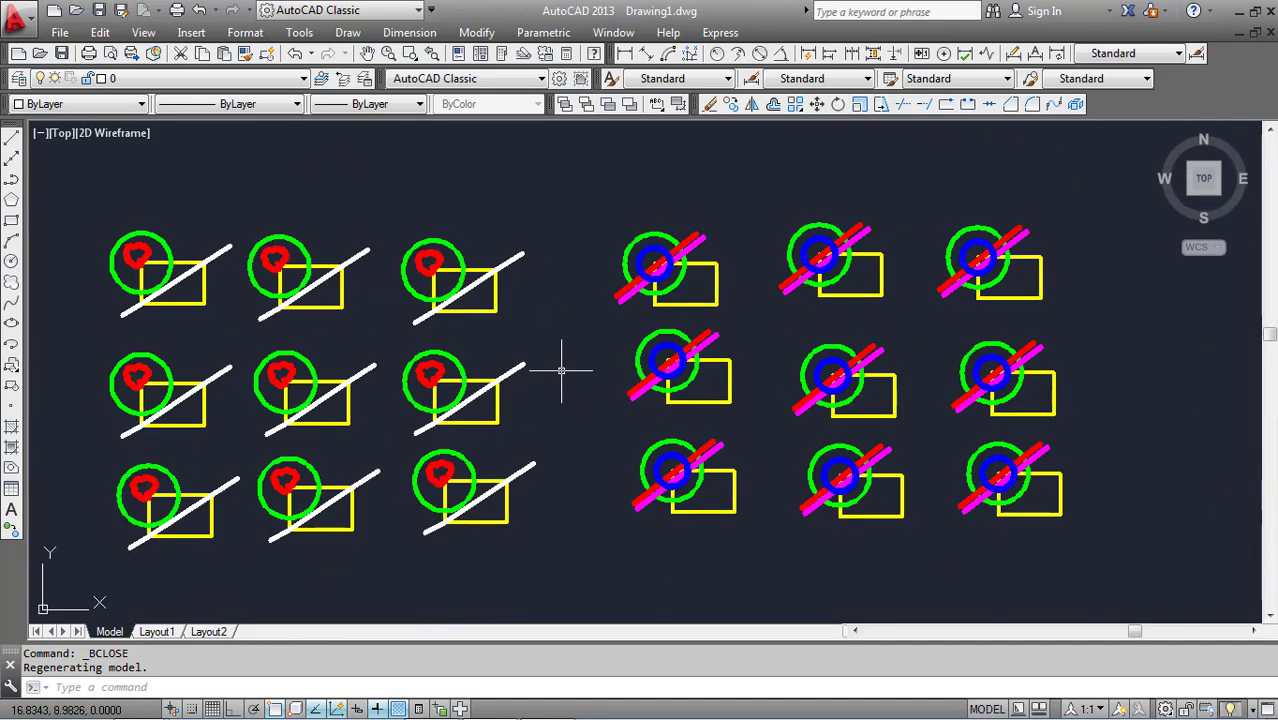
middle_drag(561, 370, 572, 345)
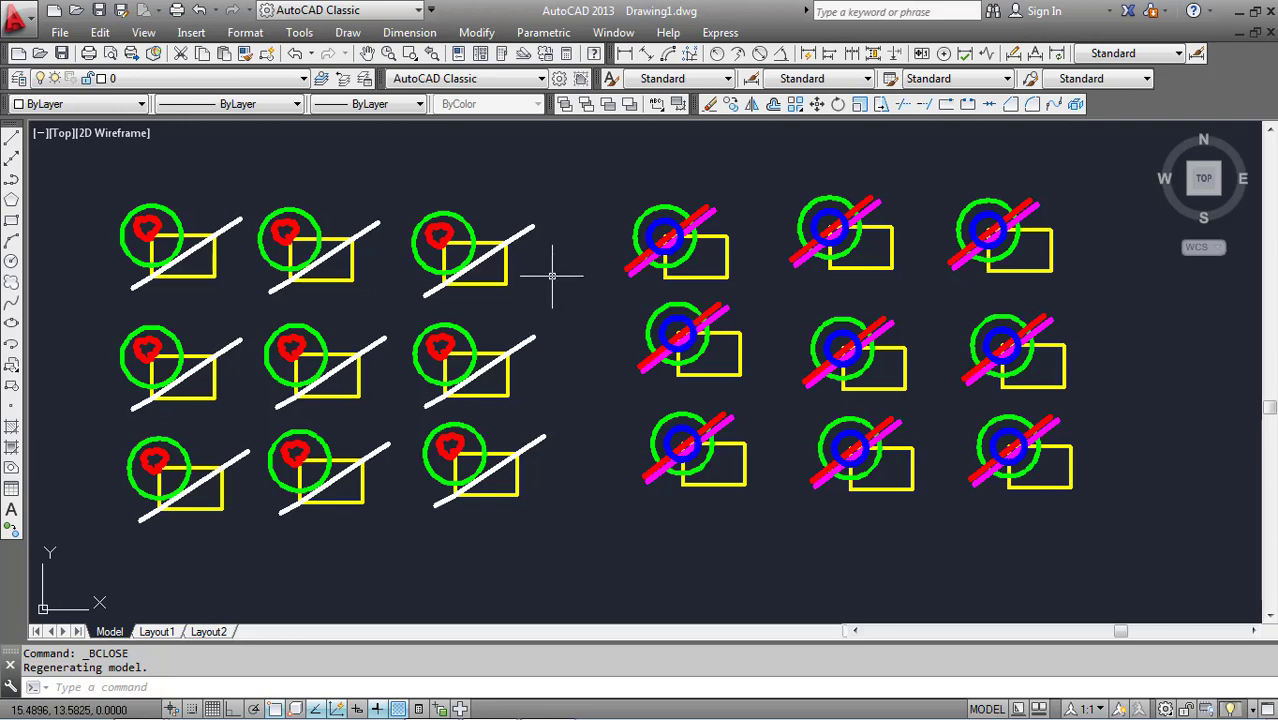
scroll(551, 276, down, 2)
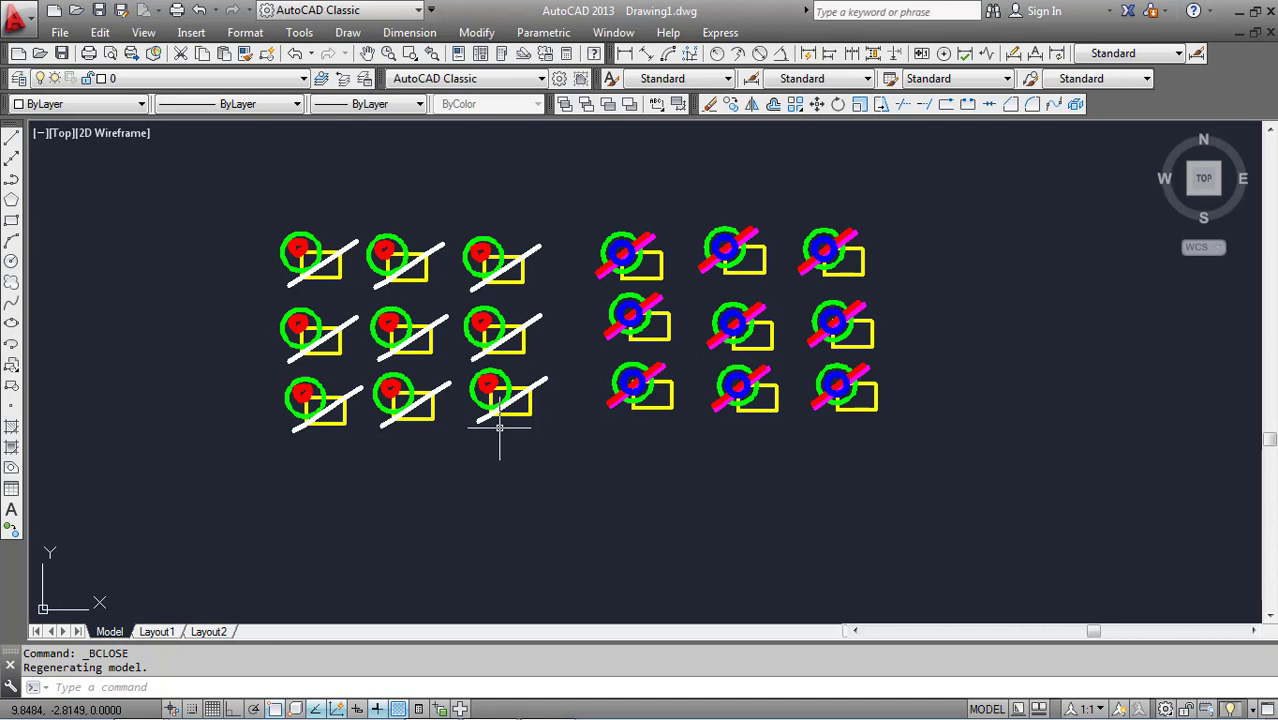
text(L)
text(INi)
key(BackSpace)
key(BackSpace)
key(BackSpace)
key(BackSpace)
key(BackSpace)
text(1)
text(mits)
key(Return)
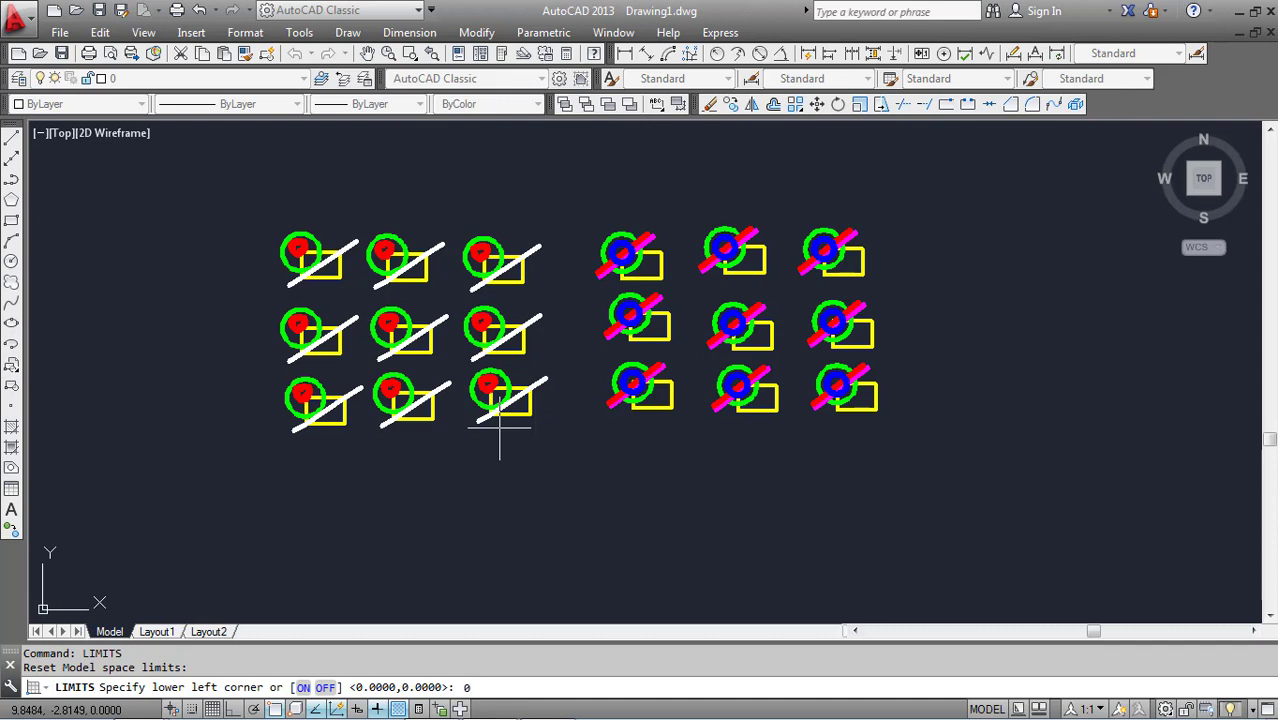
text(,0)
key(Return)
text(00,)
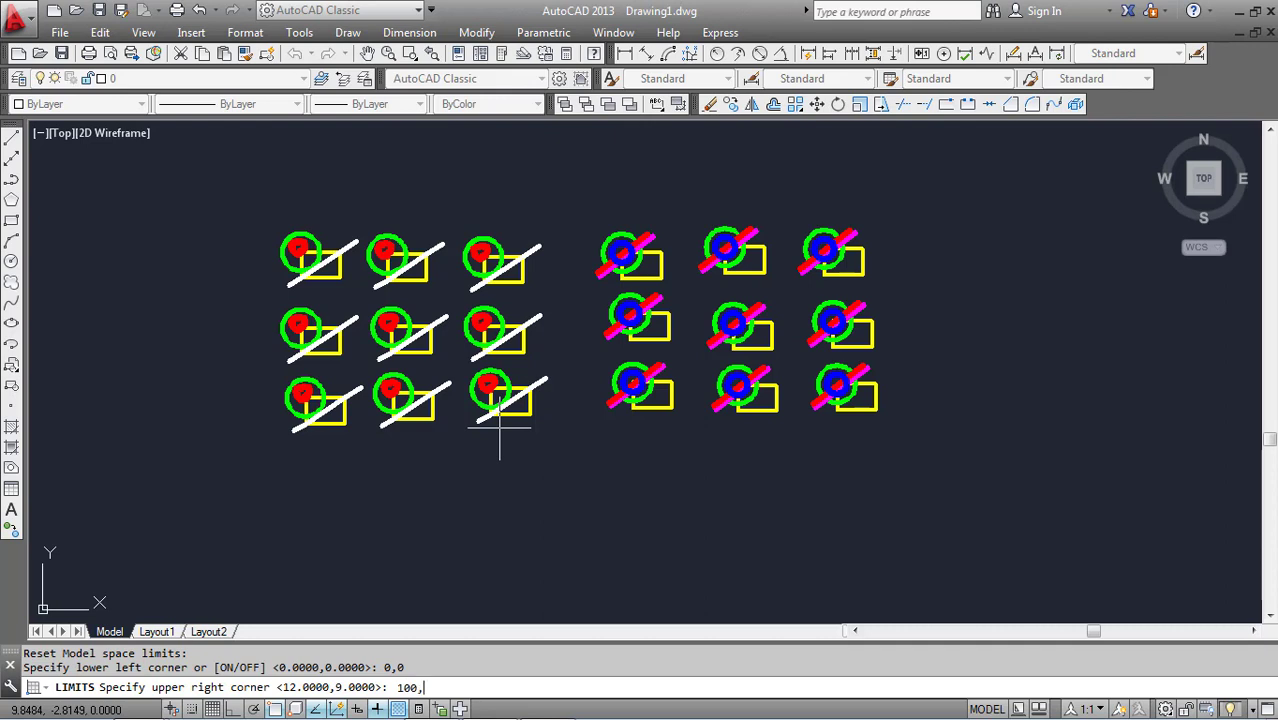
text(100)
key(Left)
text(')
key(Right)
key(Right)
key(Return)
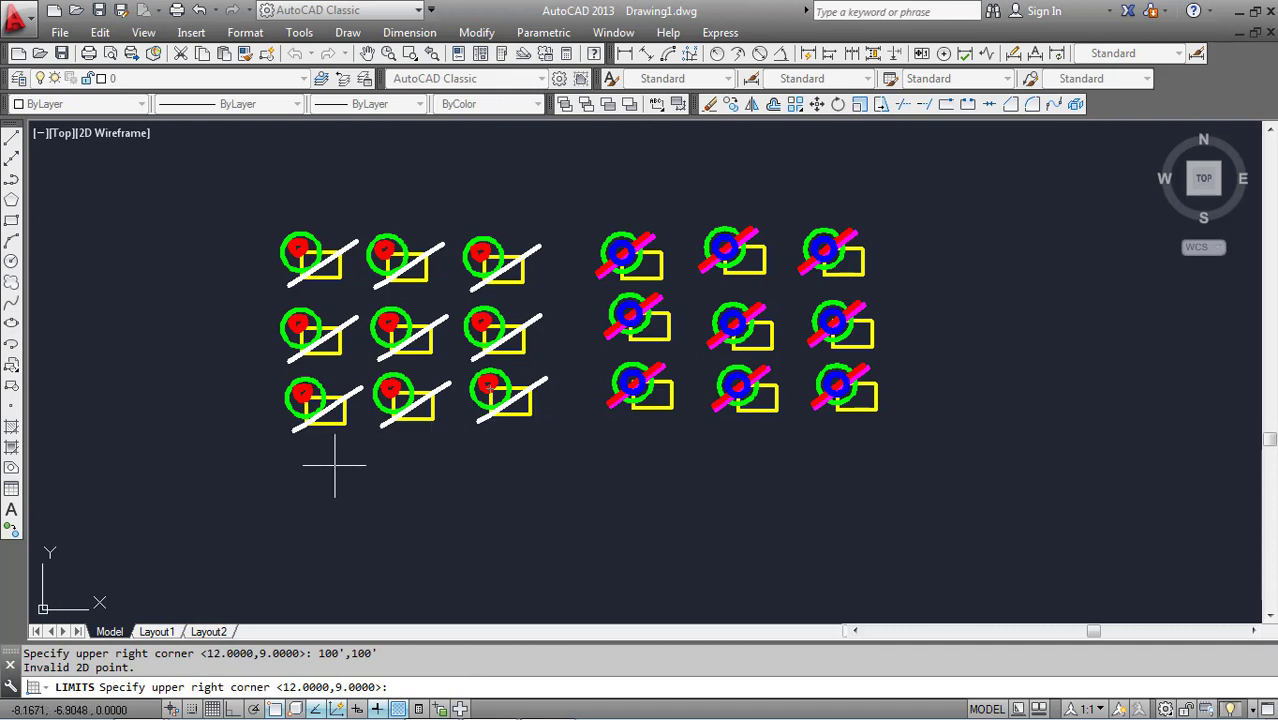
key(Escape)
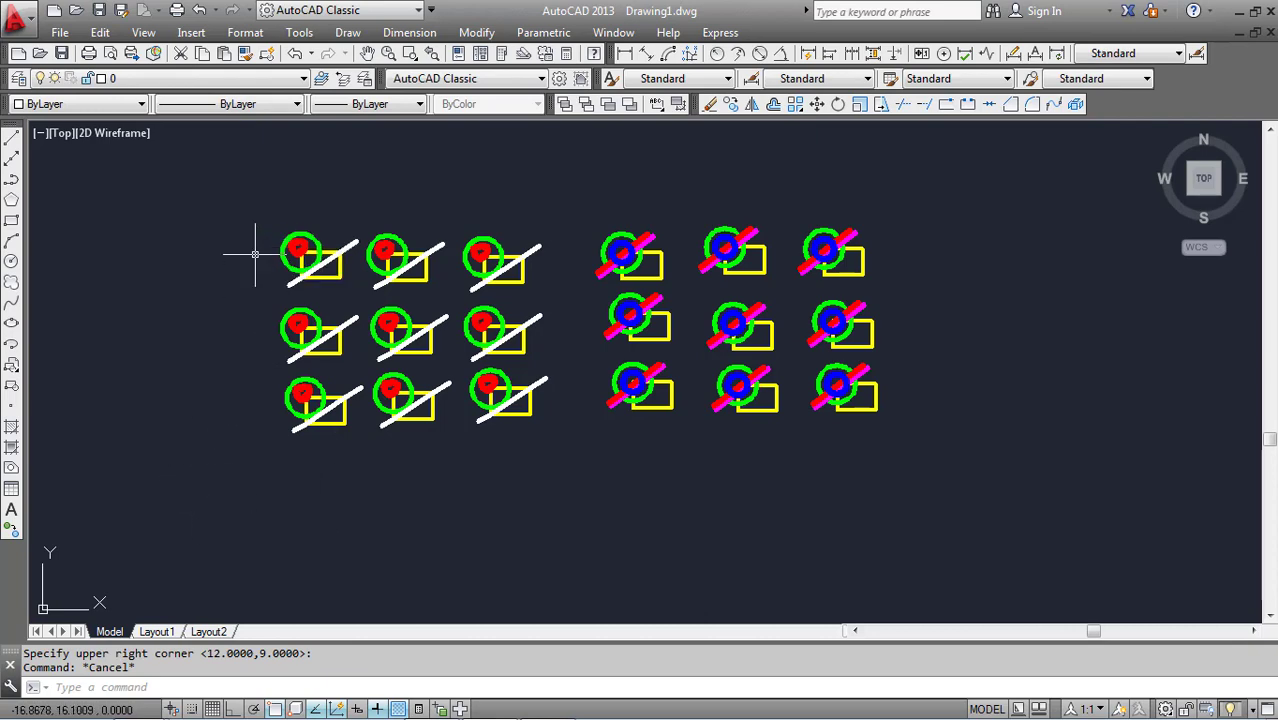
key(Escape)
scroll(251, 277, down, 2)
scroll(260, 272, up, 4)
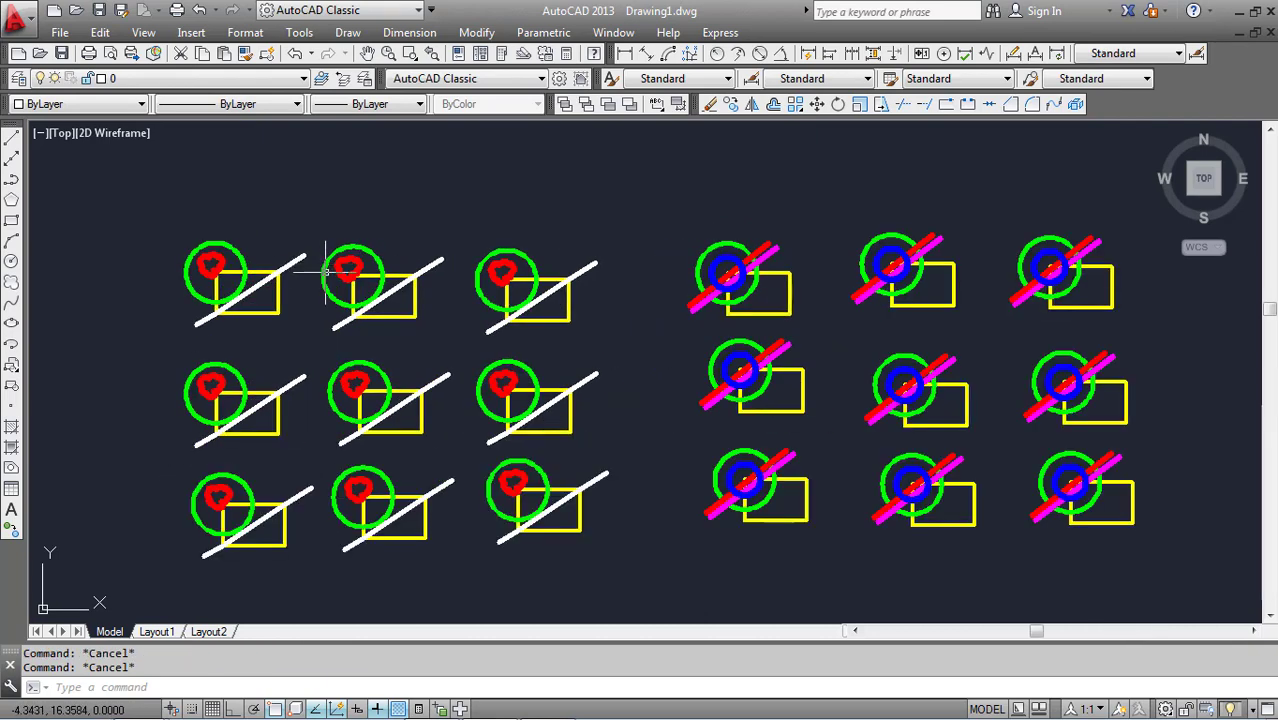
text(un)
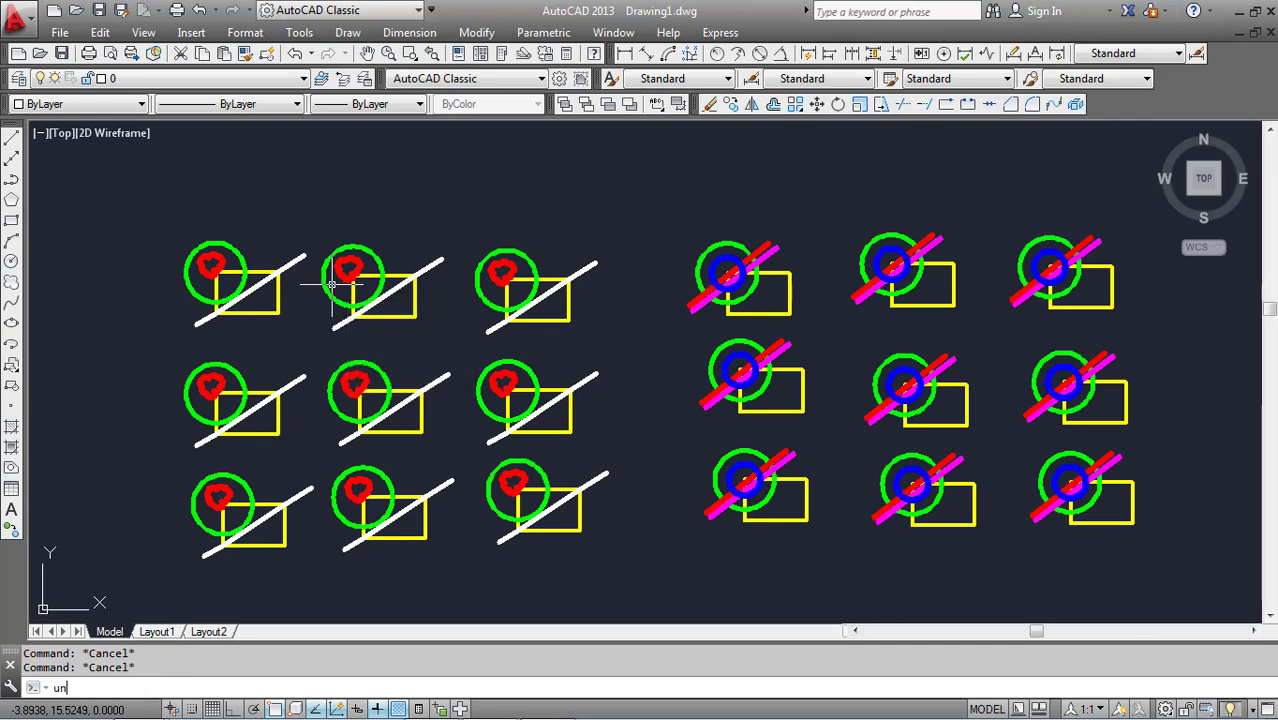
text(its)
- Set length units to Engineering with 0'-0" precision, keeping Inches as insertion scale
key(Return)
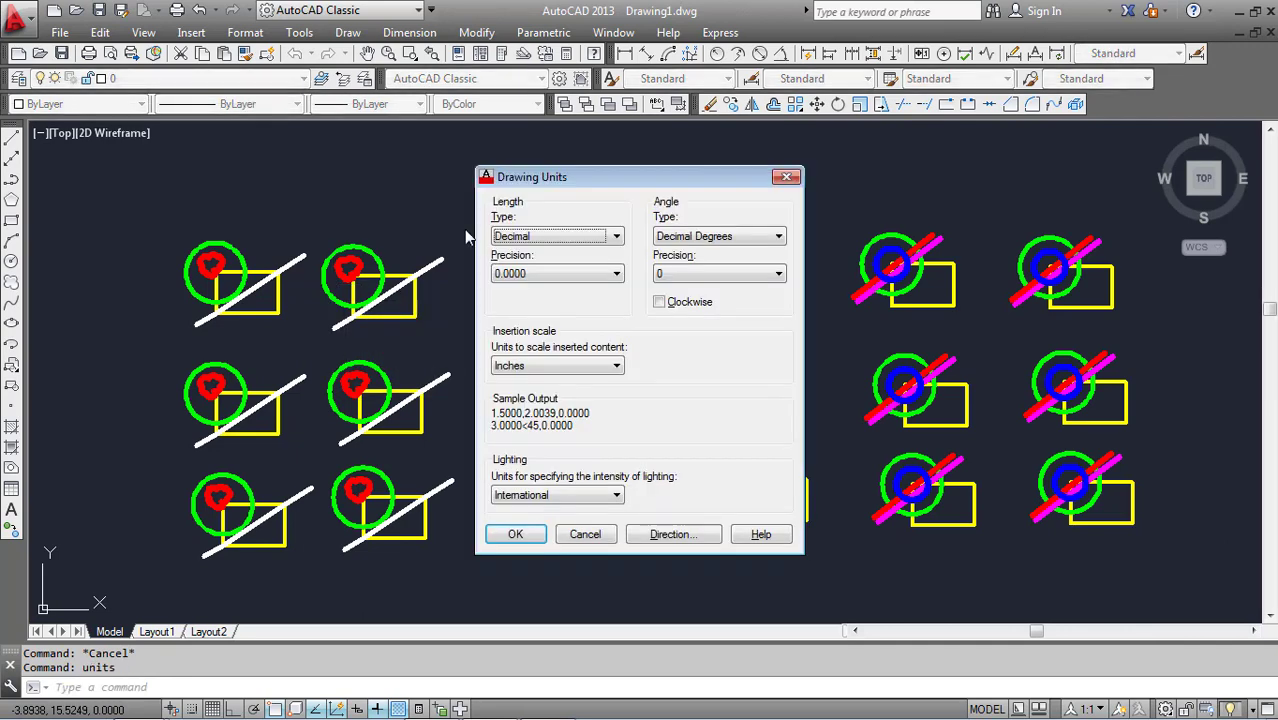
click(545, 238)
click(530, 280)
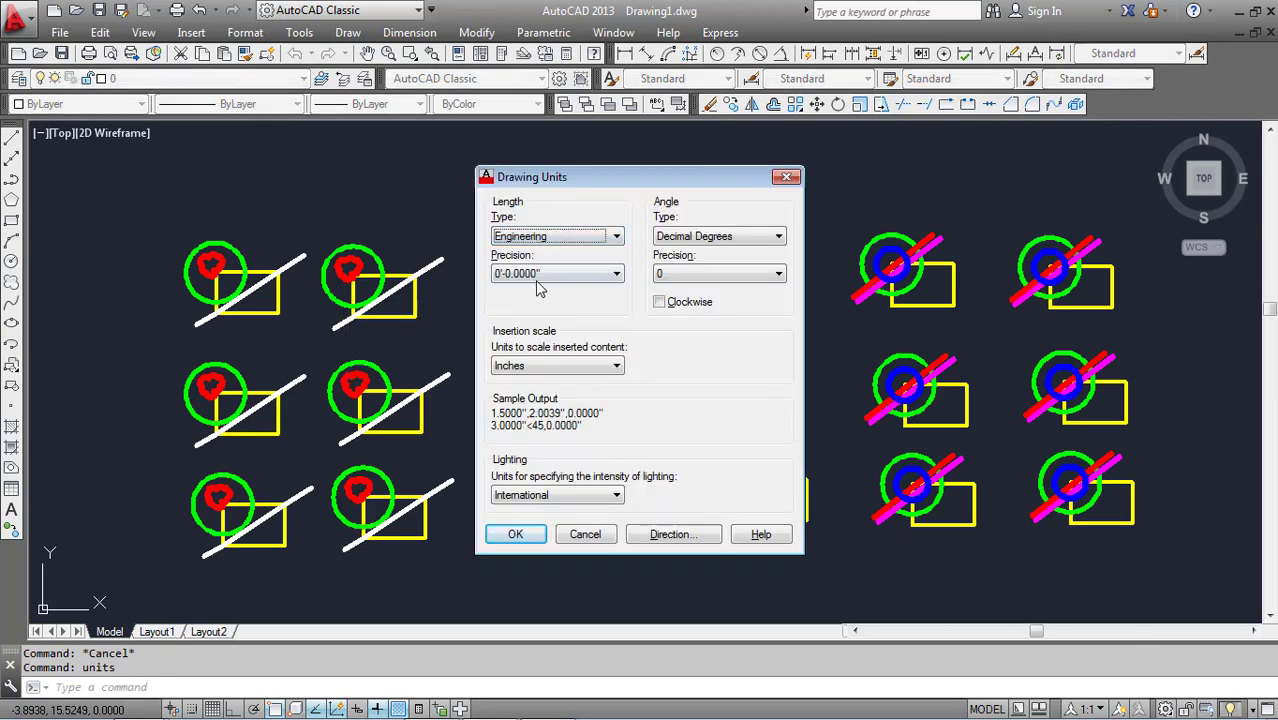
click(540, 276)
click(530, 290)
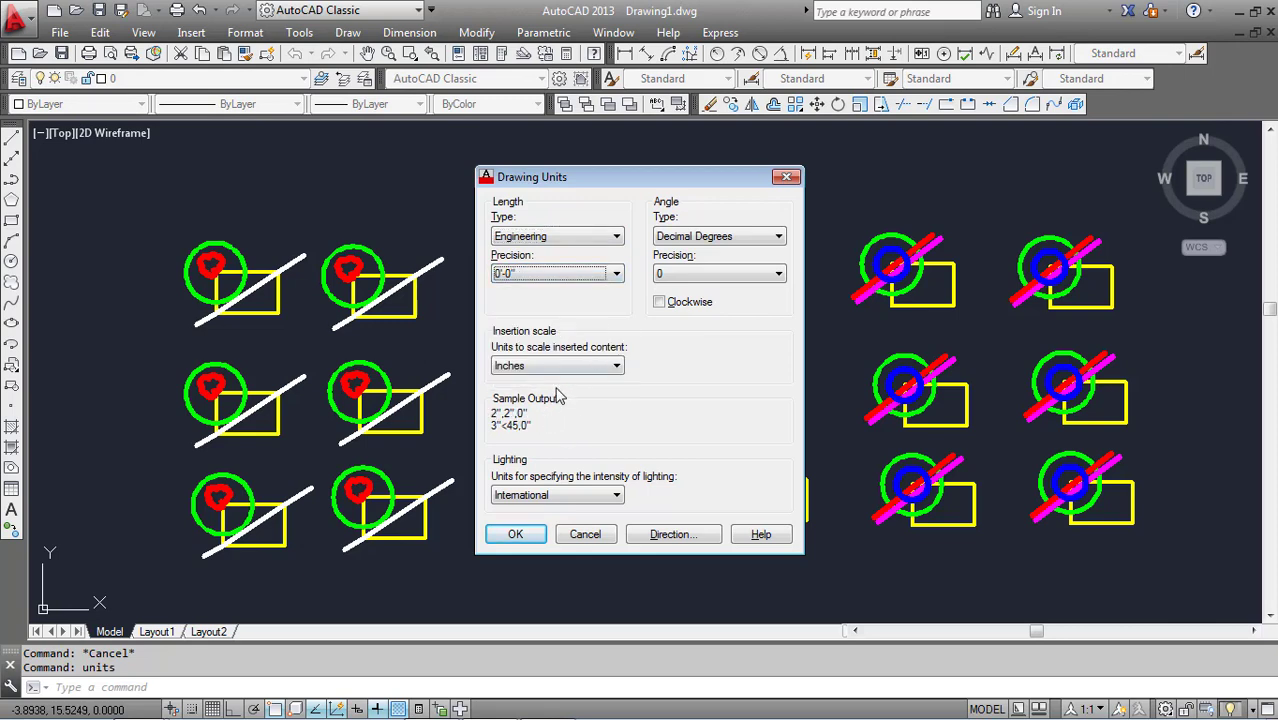
click(565, 366)
click(675, 331)
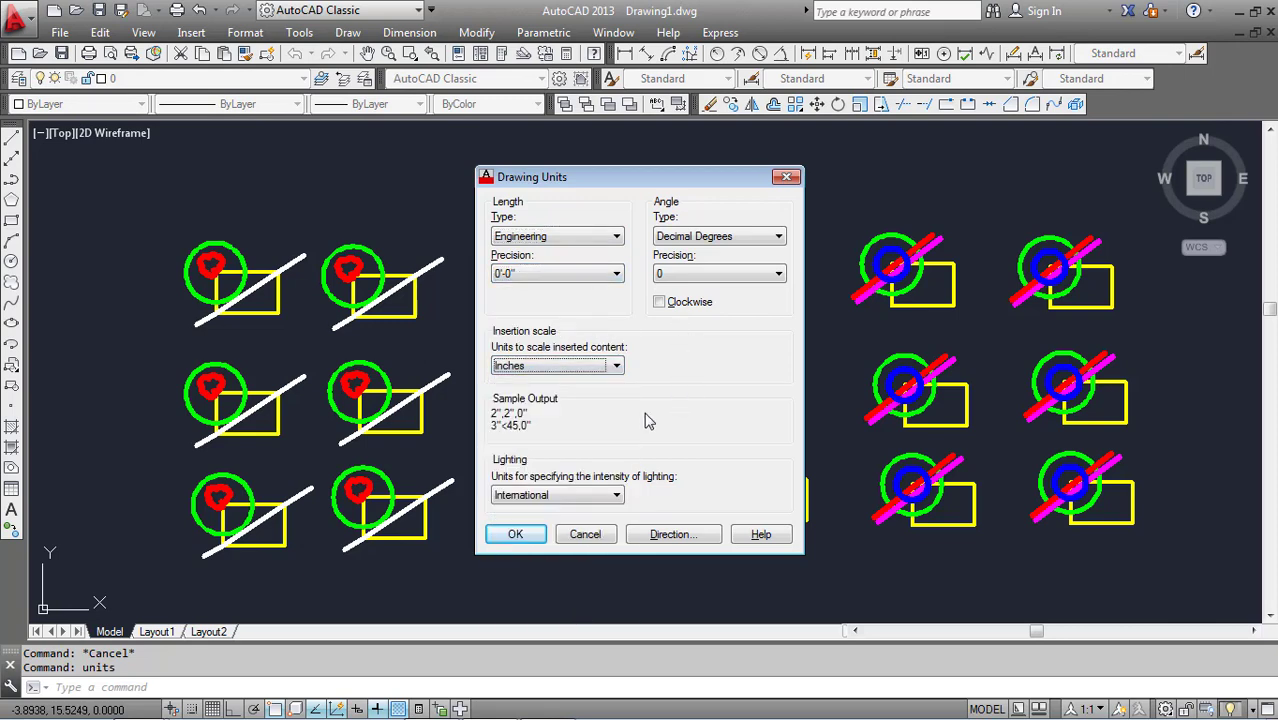
- Set angle units to Deg/Min/Sec with 0d precision and apply the units
click(720, 240)
click(720, 251)
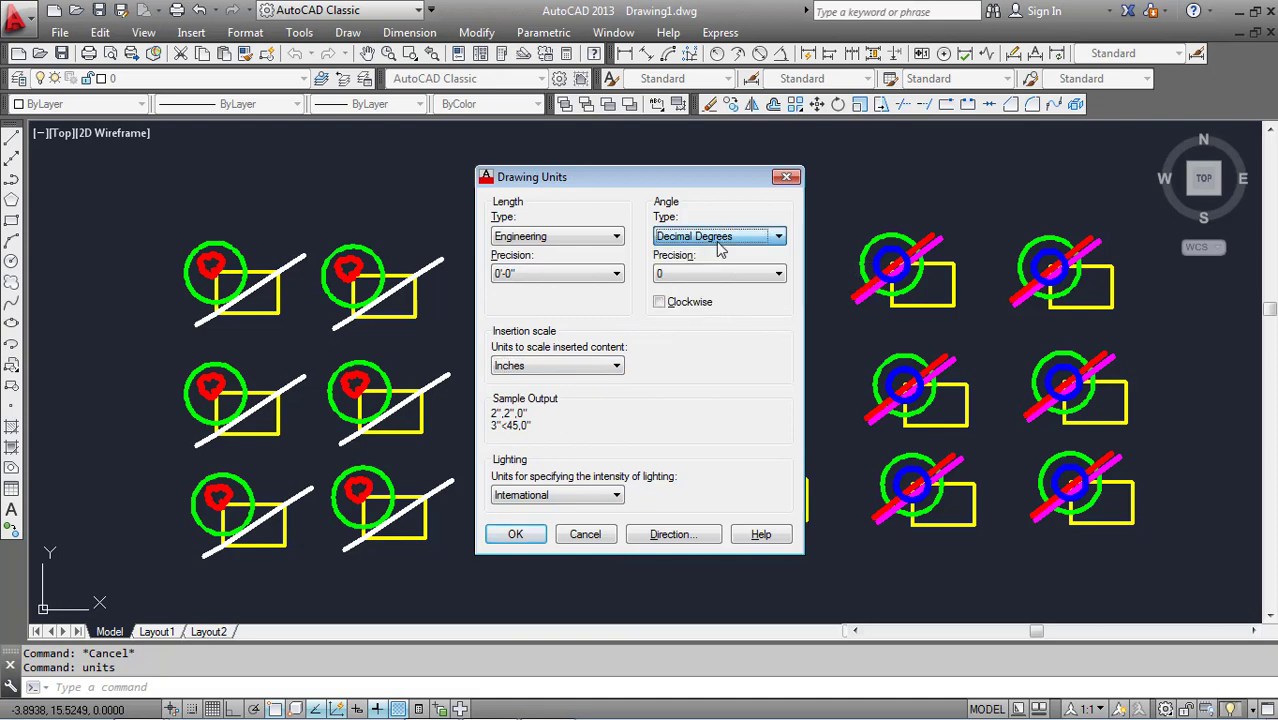
click(717, 236)
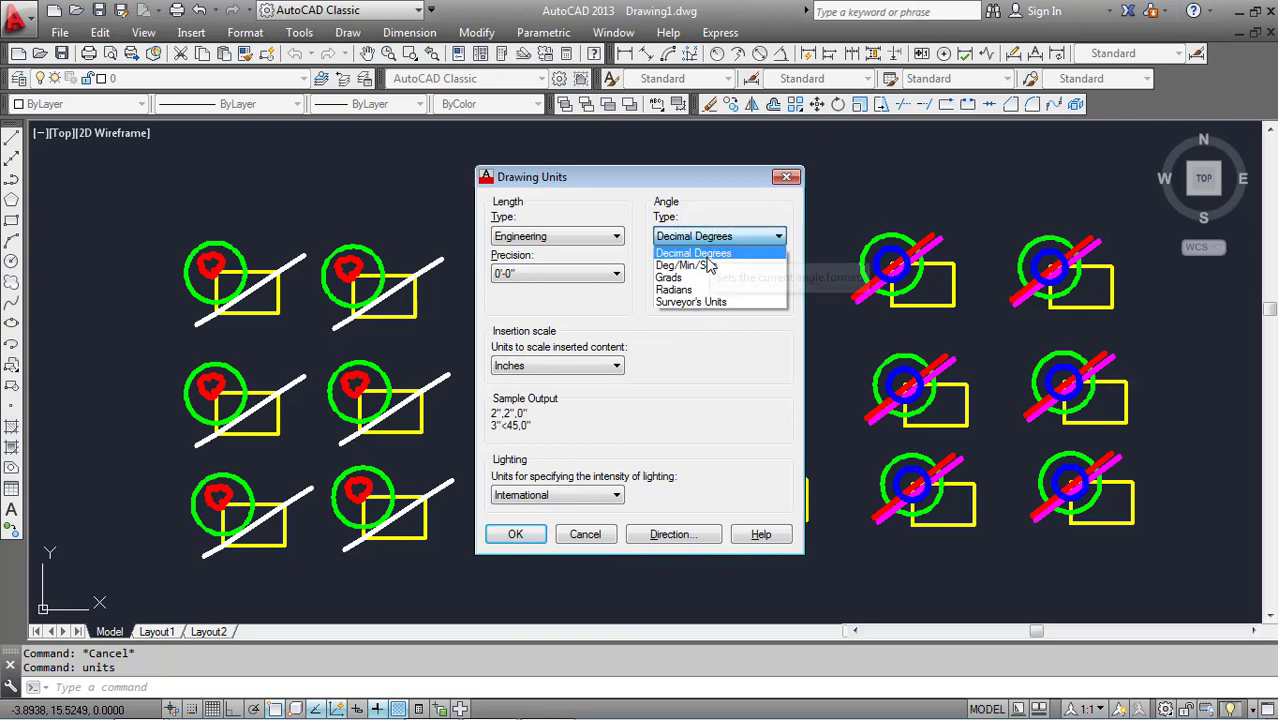
click(700, 265)
click(708, 274)
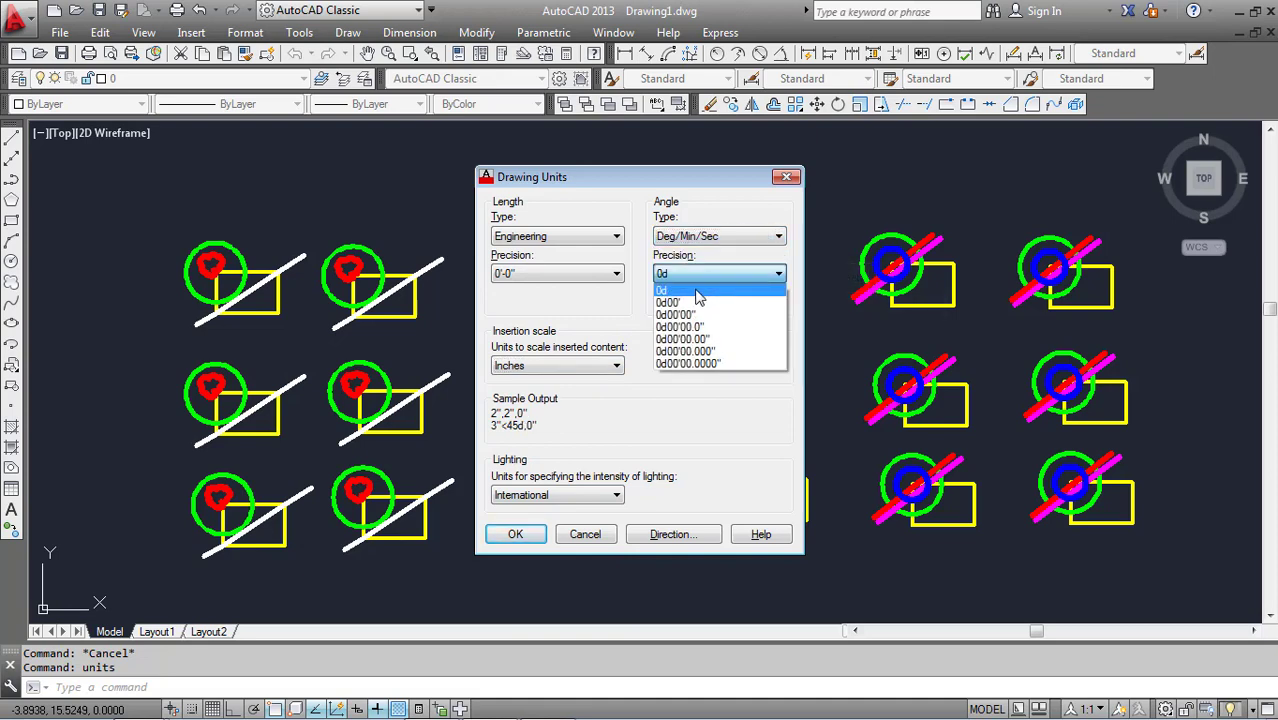
click(696, 291)
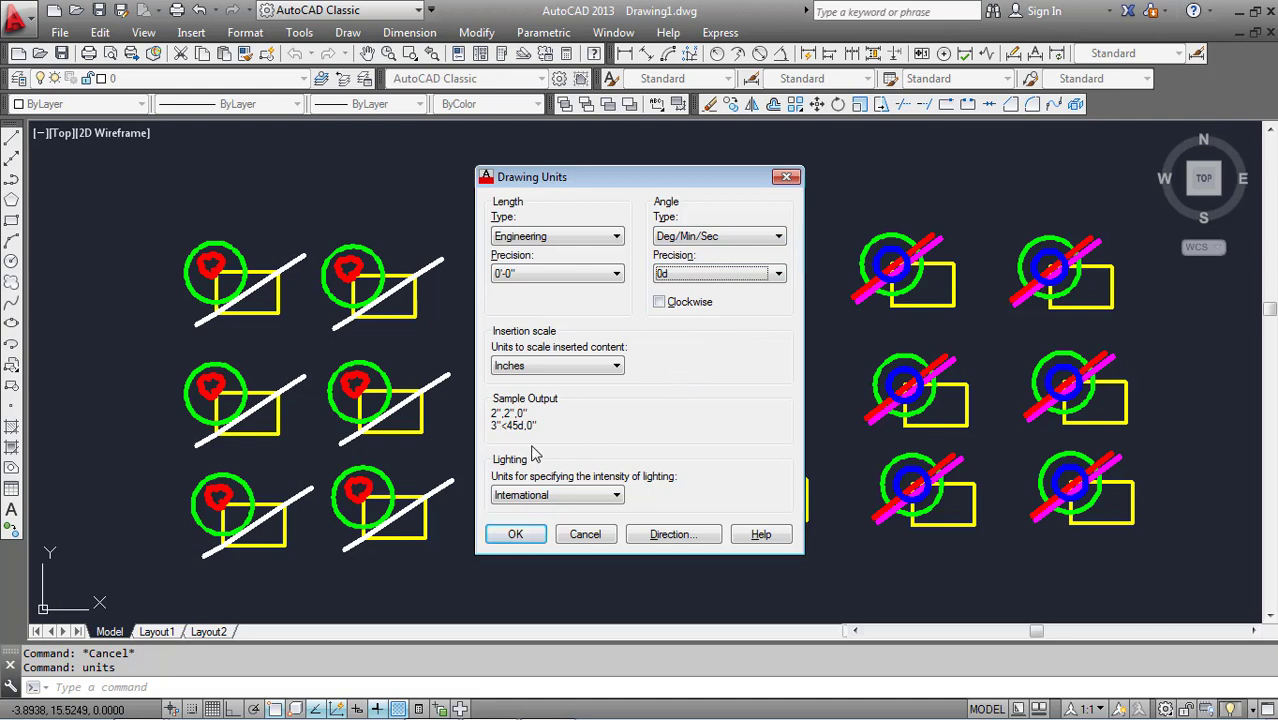
click(513, 536)
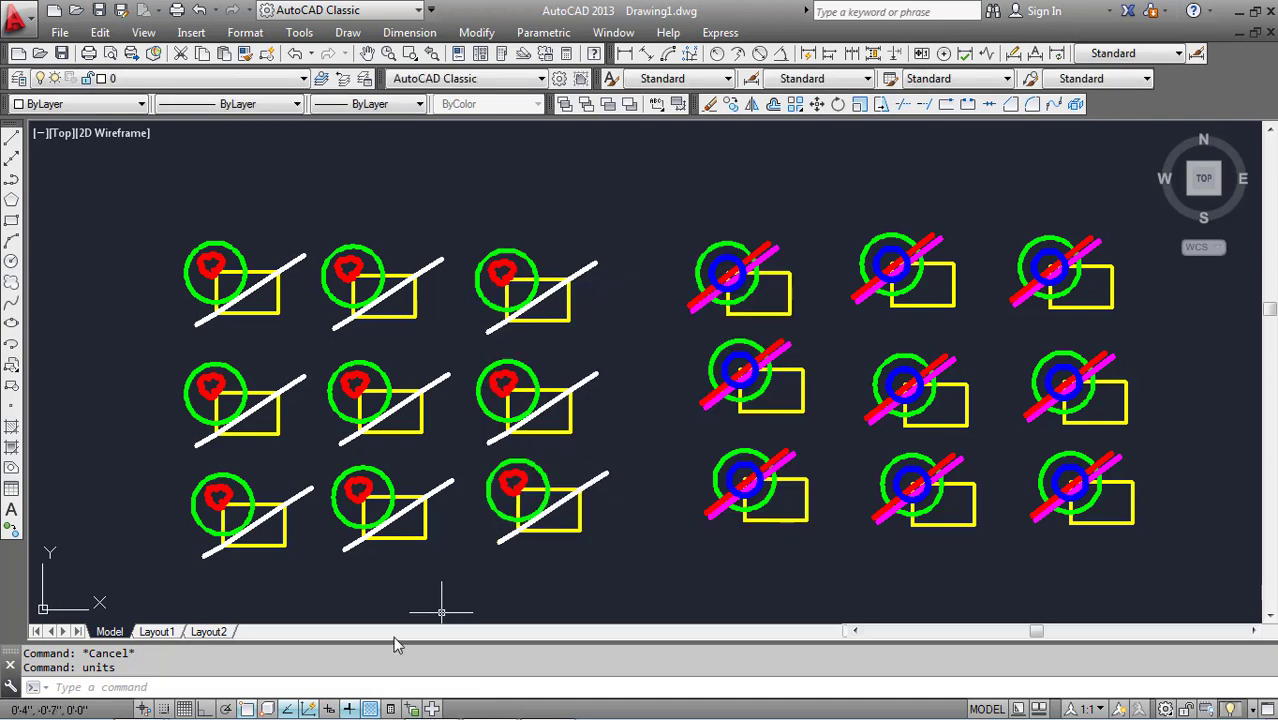
scroll(239, 605, down, 2)
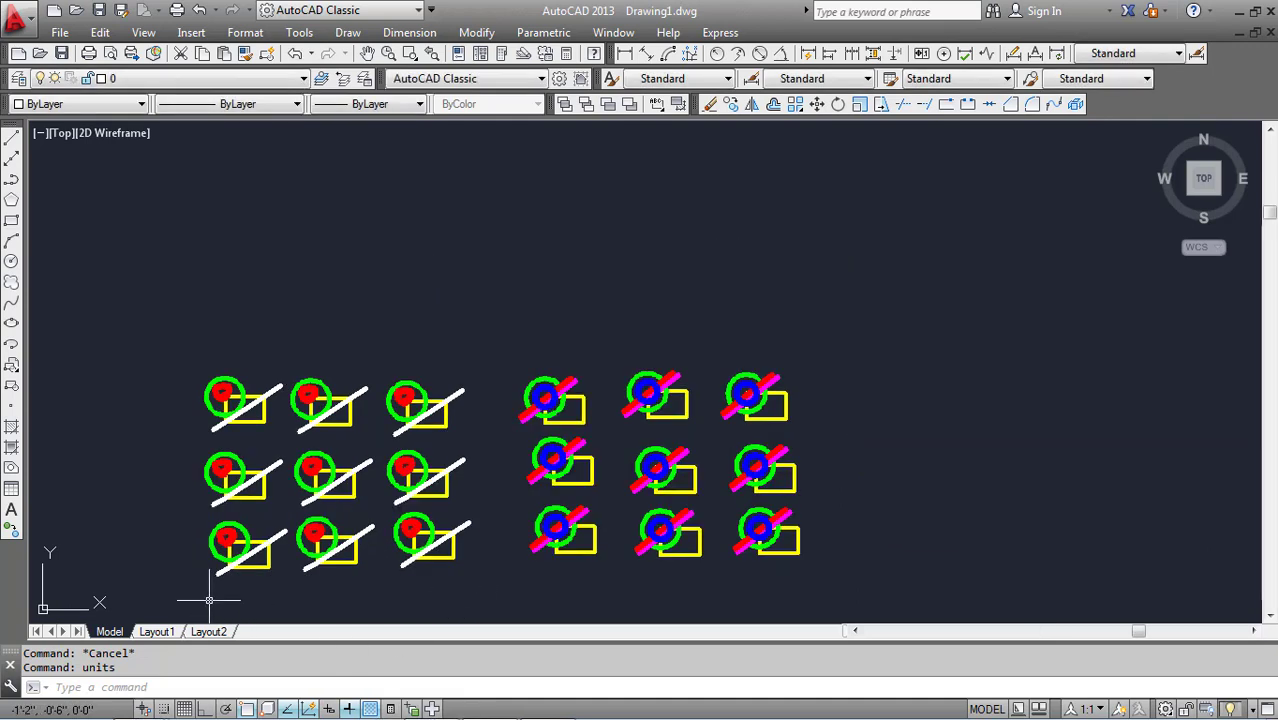
scroll(214, 598, up, 2)
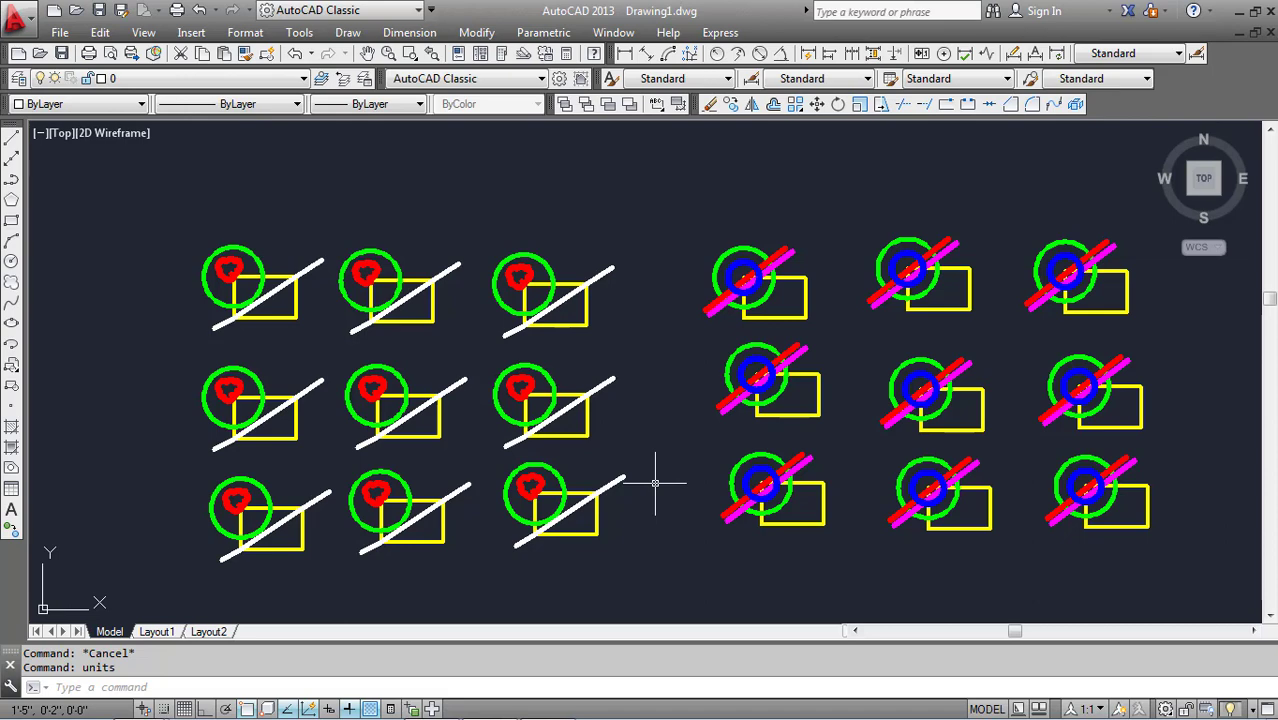
- Launch WBLOCK in Objects mode with Inches insert units and begin selecting objects
text(w)
text(block)
key(Return)
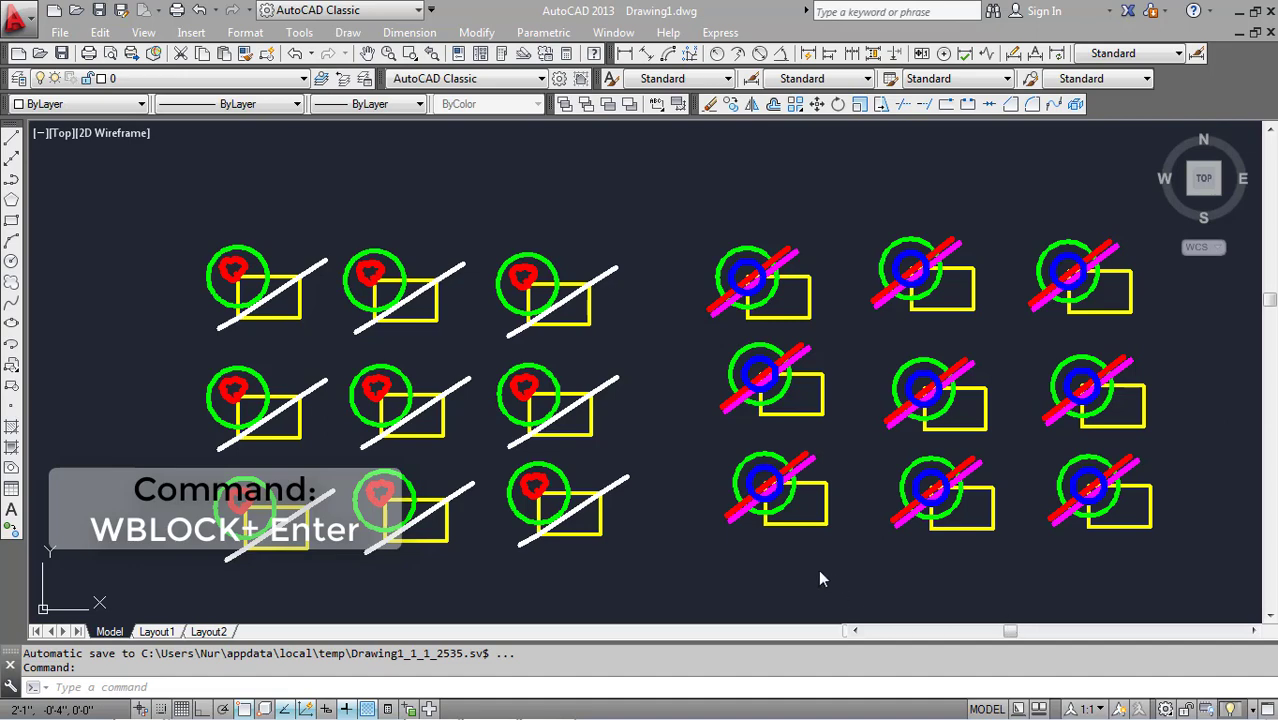
click(770, 580)
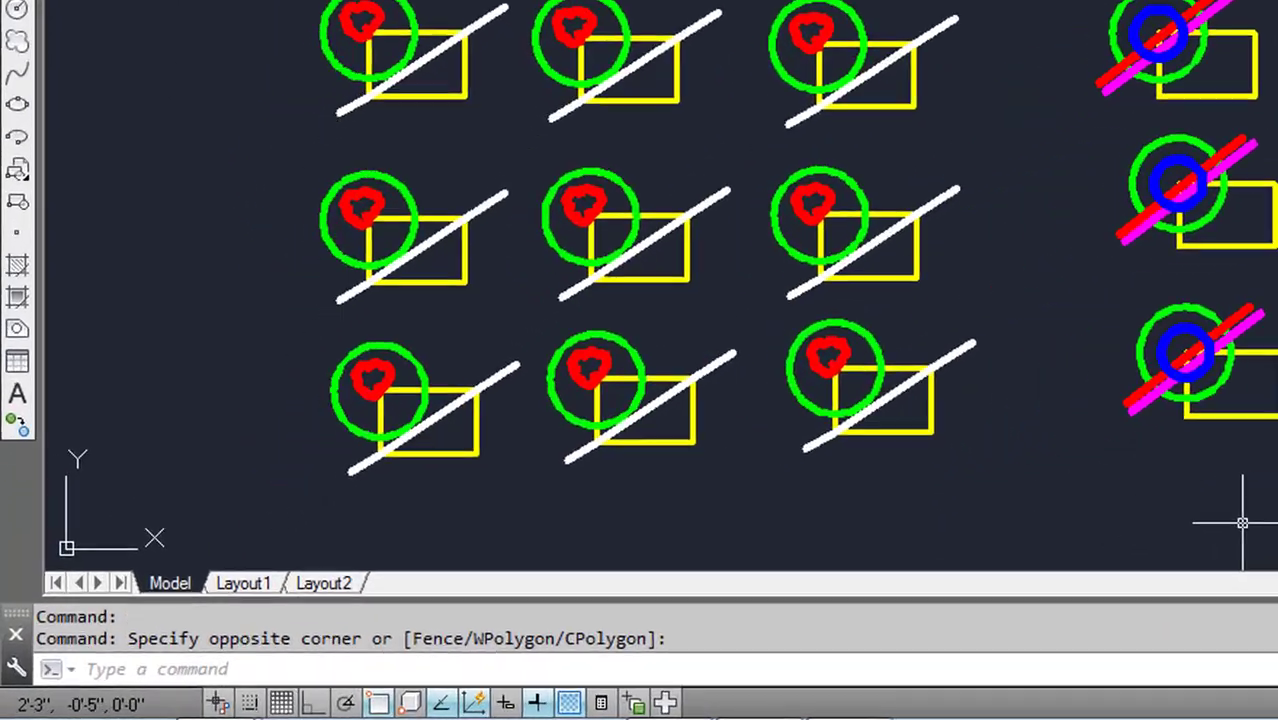
text(wbloc)
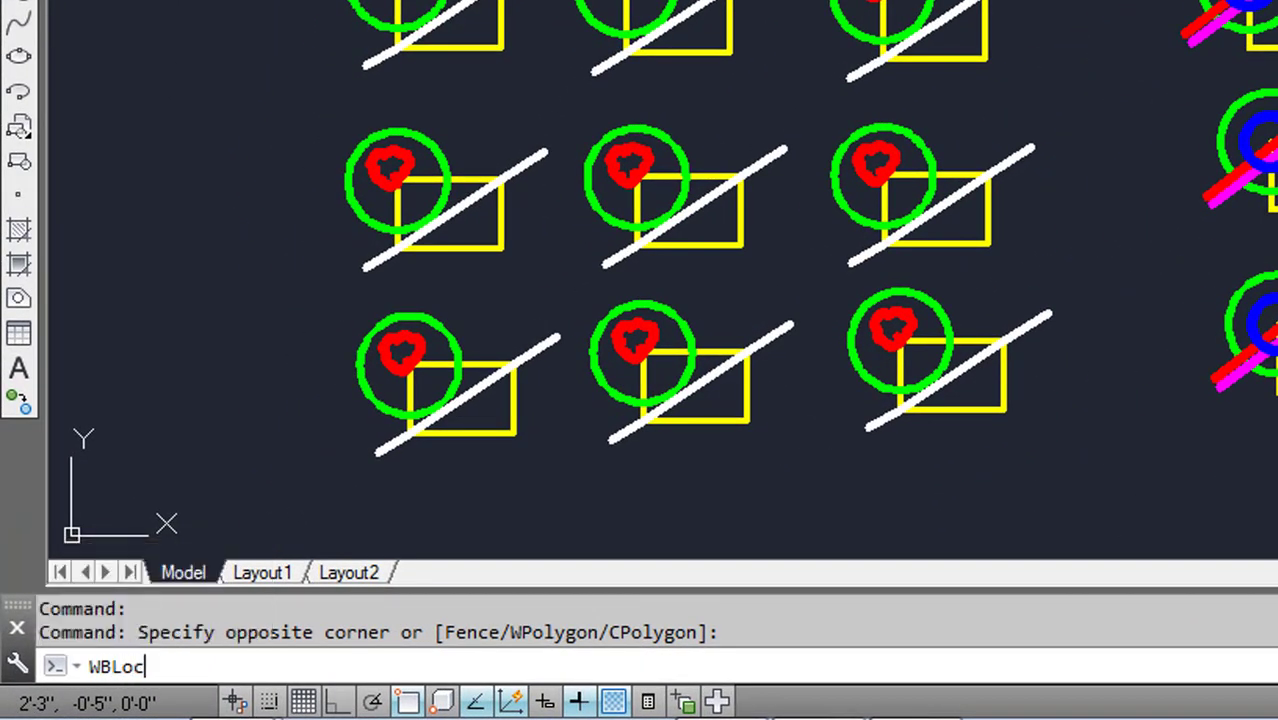
text(k)
key(Return)
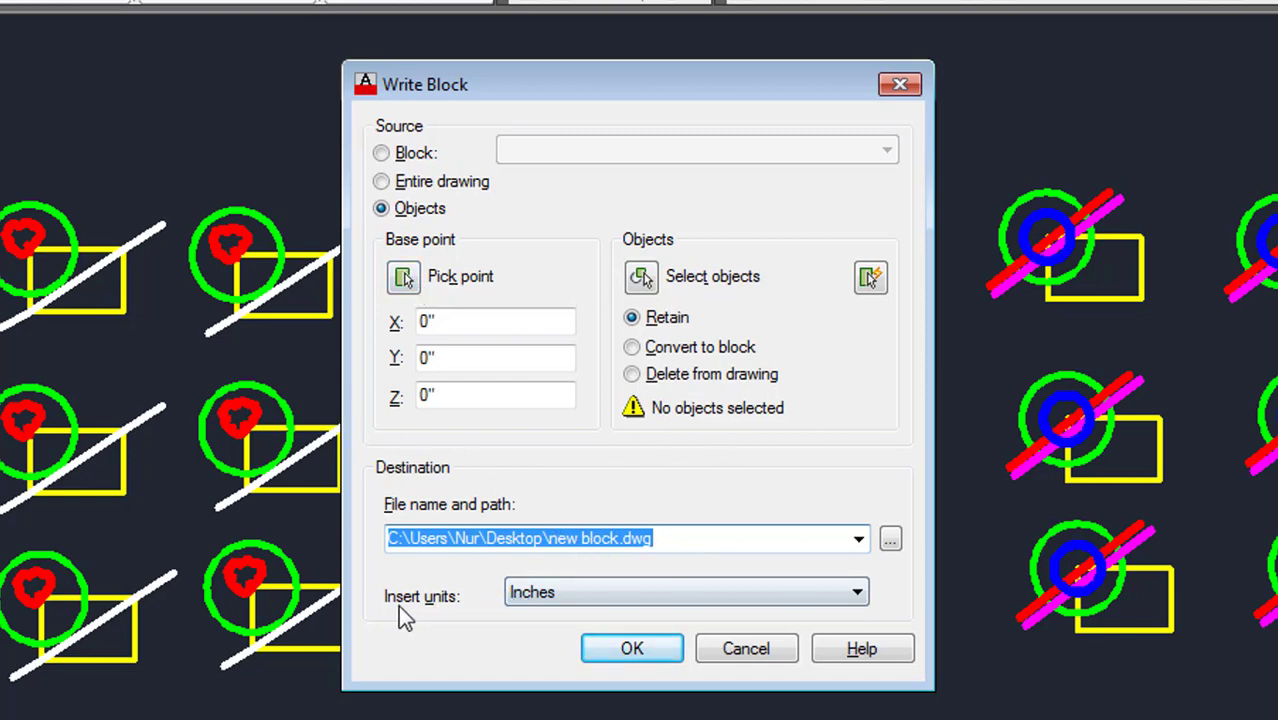
click(568, 595)
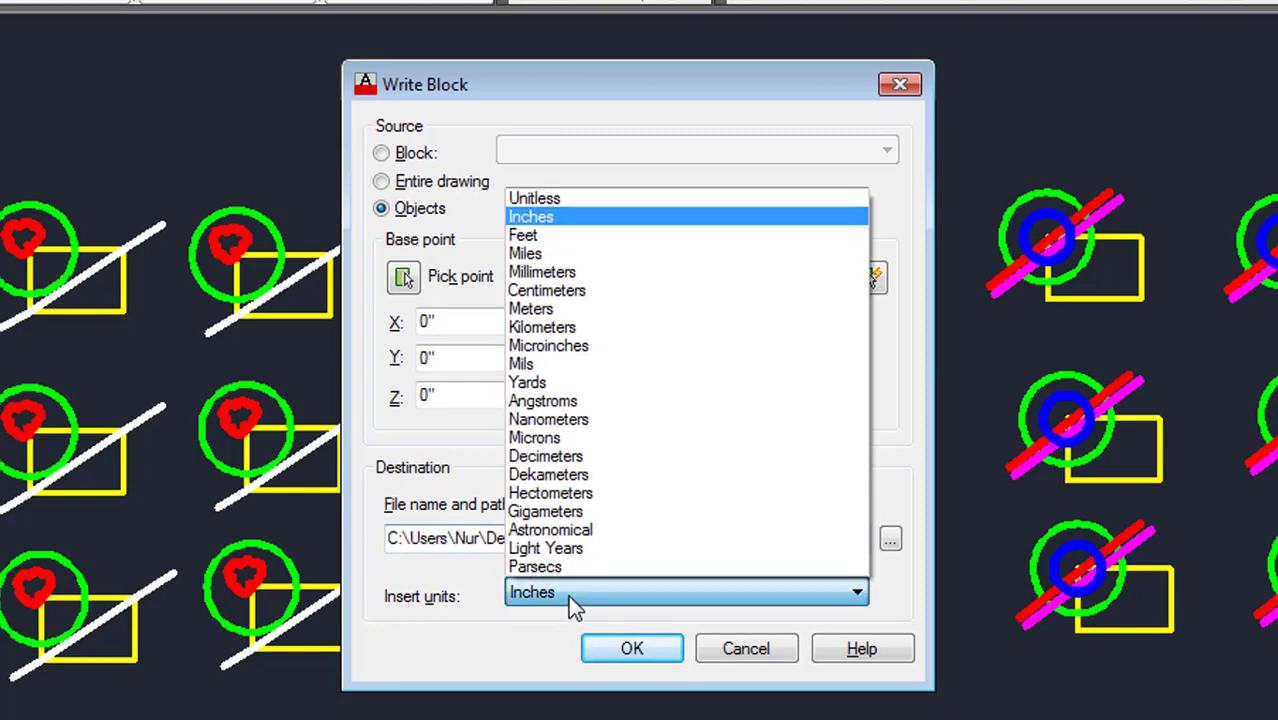
click(489, 641)
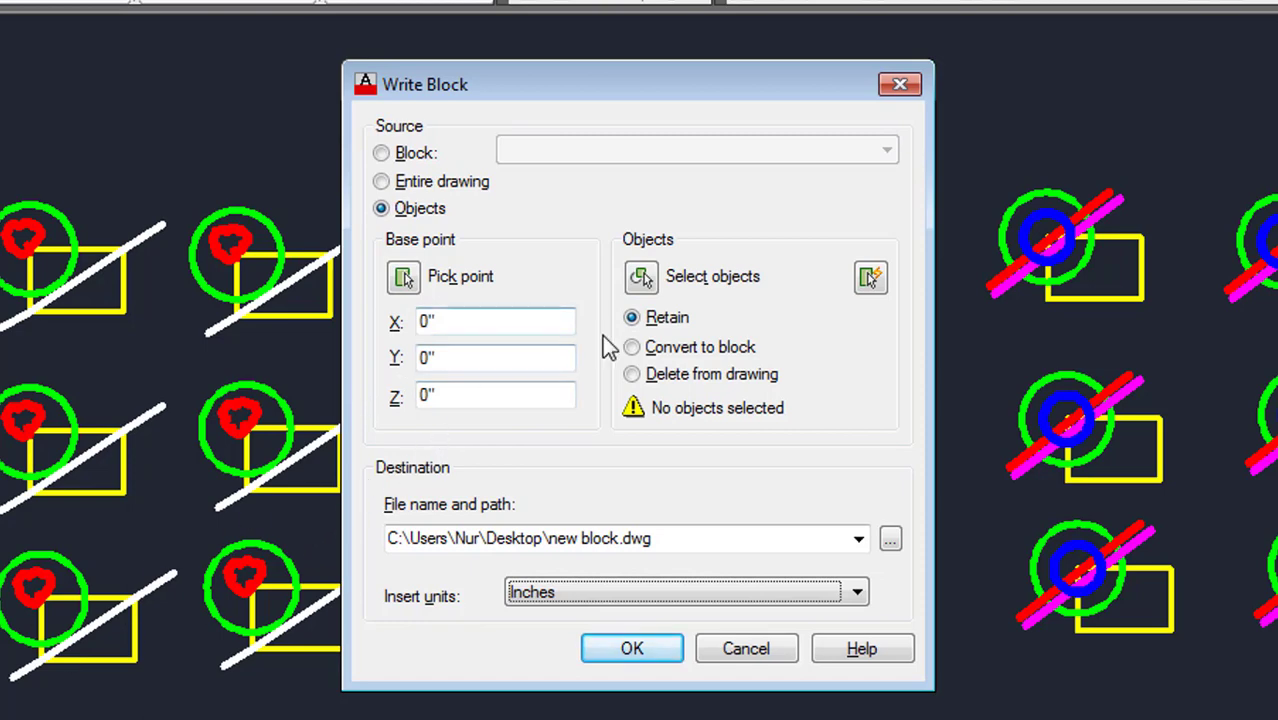
click(643, 280)
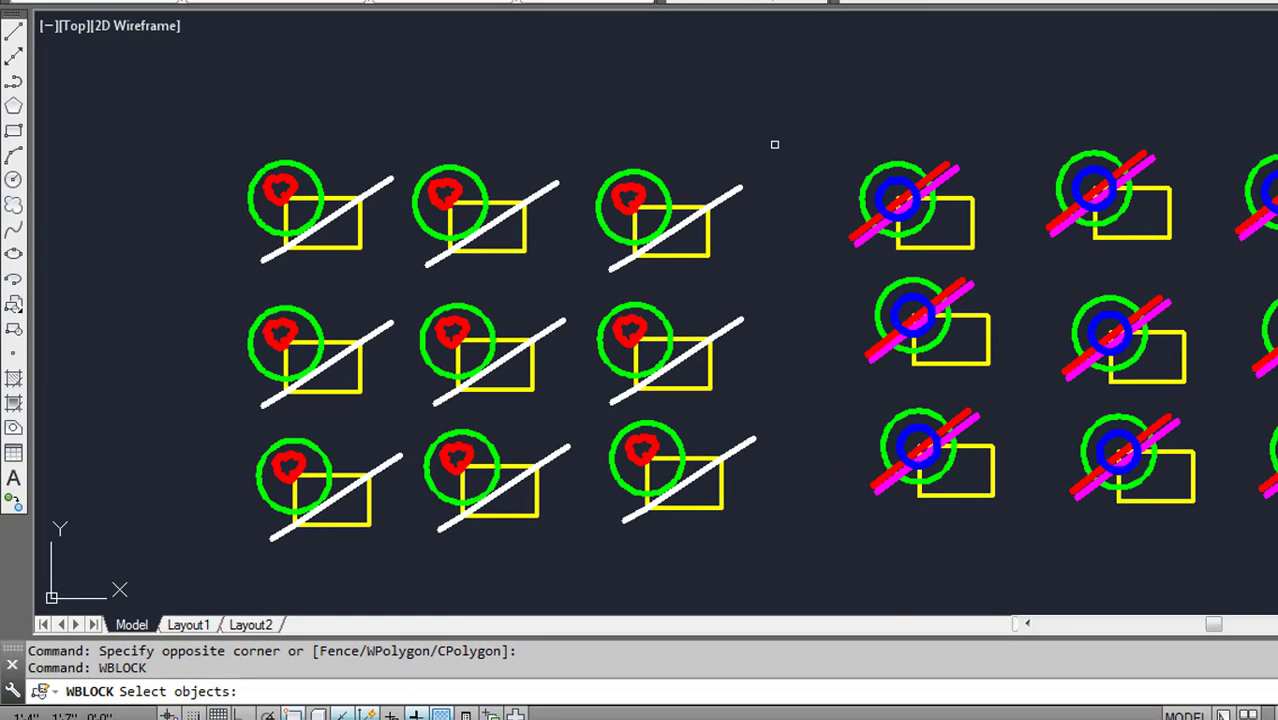
- Window-select the left 3x3 grid and set the base point at its lower-middle block
click(774, 144)
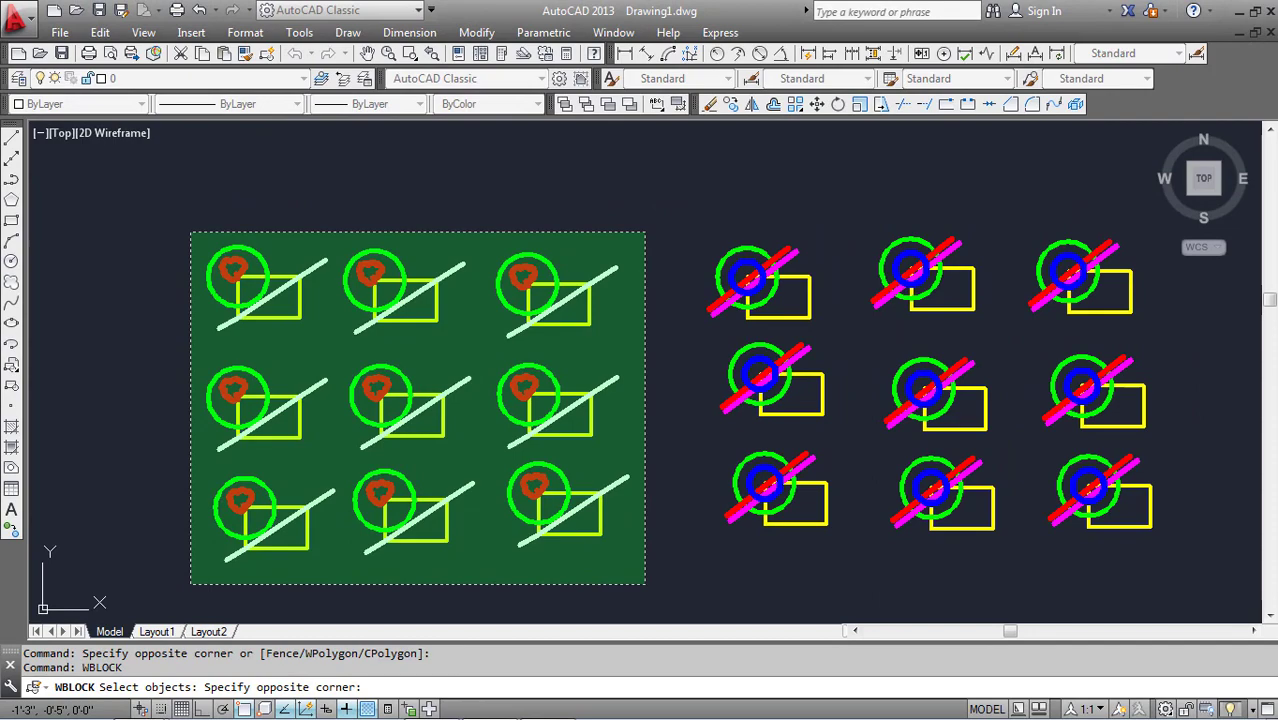
click(190, 583)
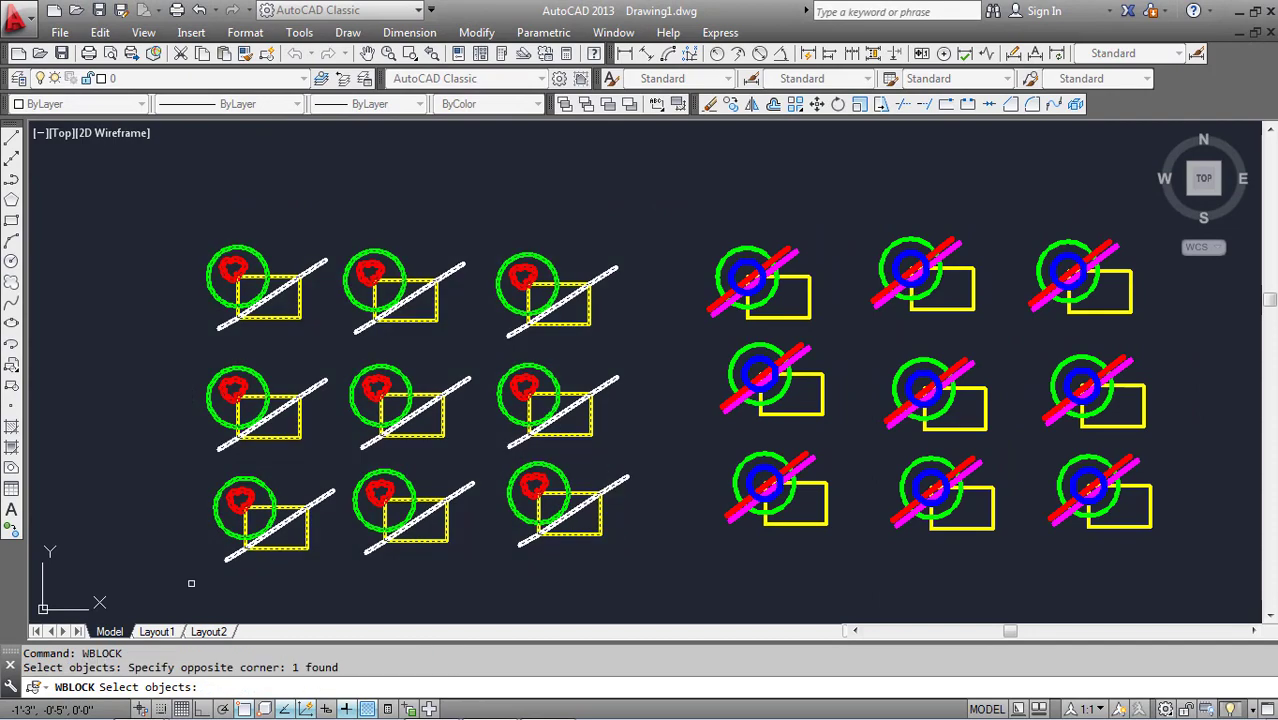
key(Return)
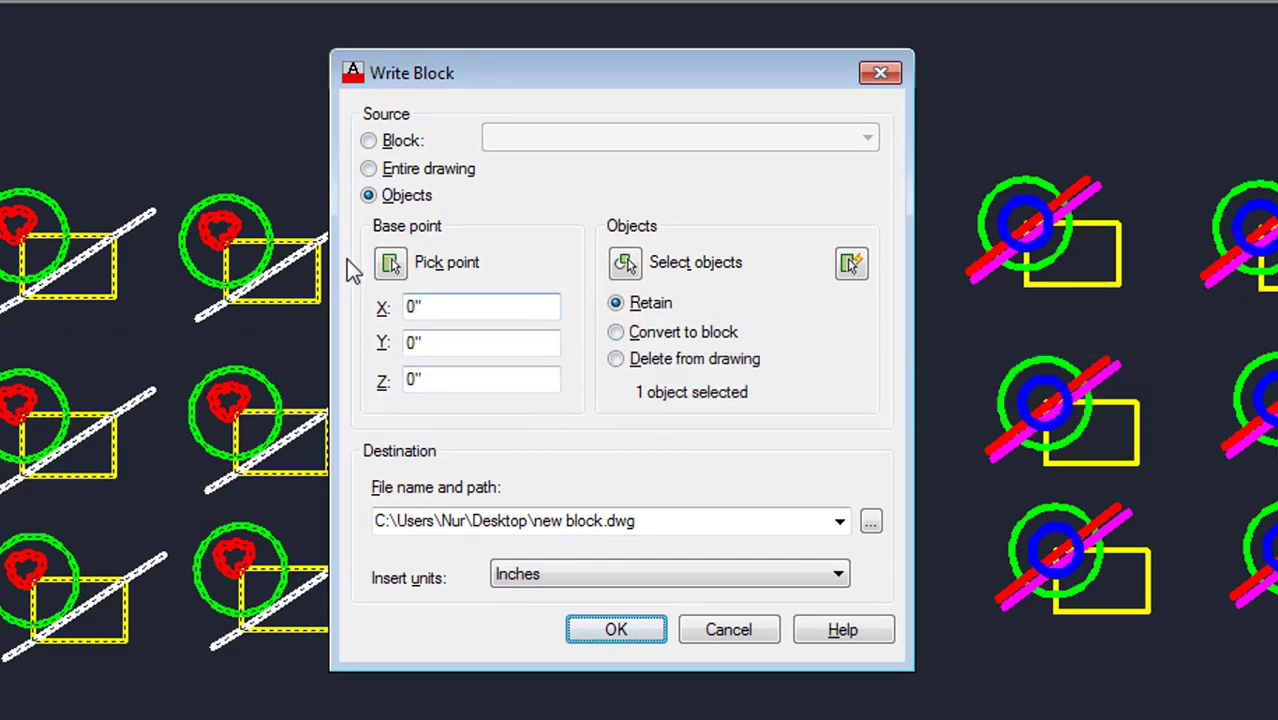
click(392, 265)
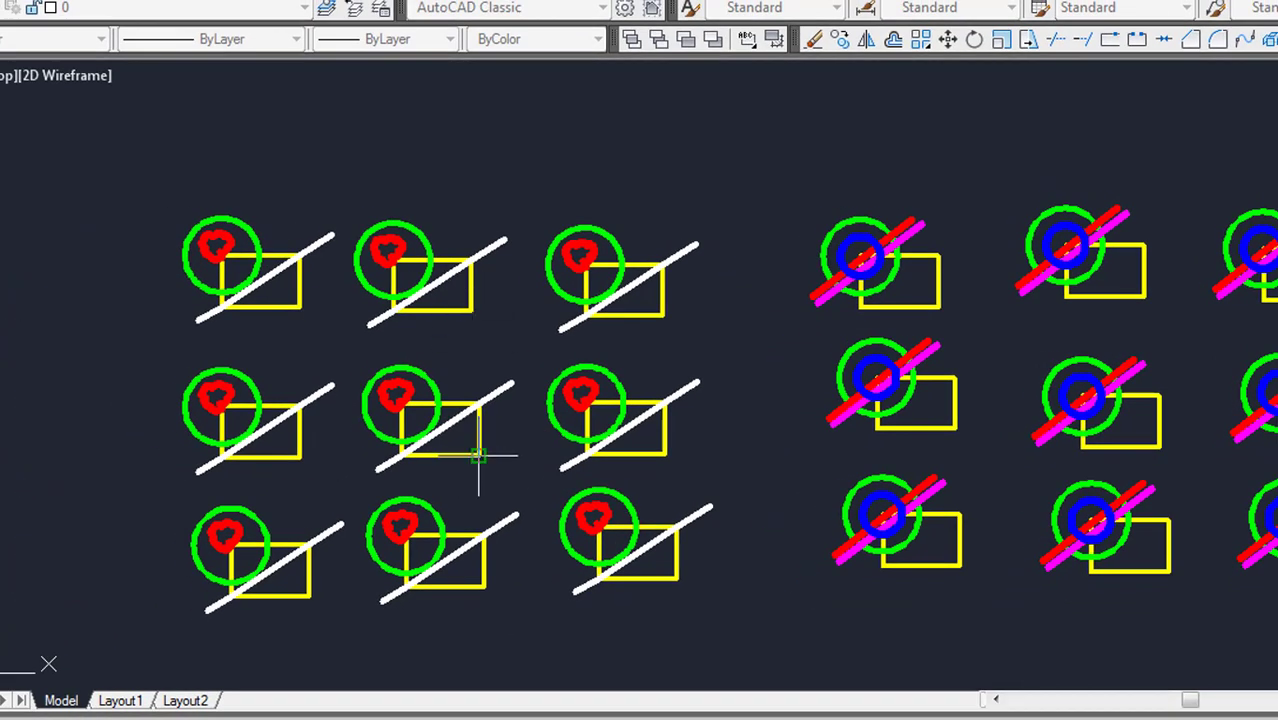
click(477, 451)
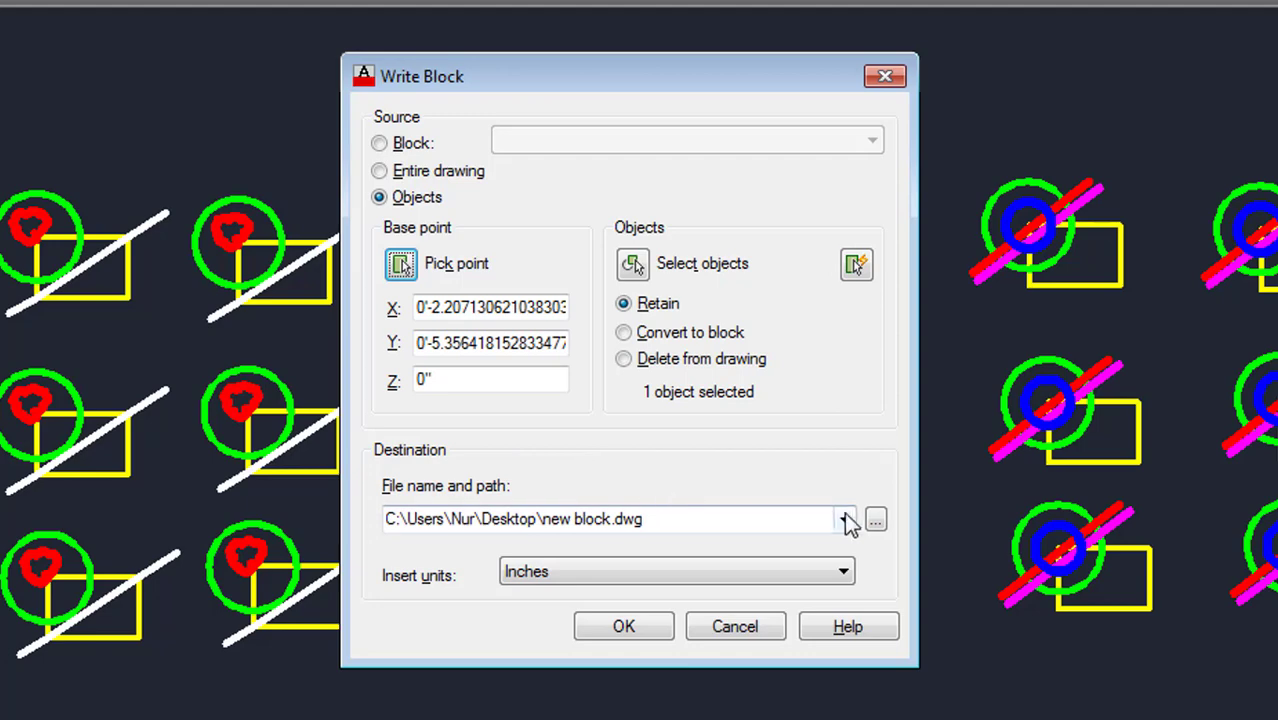
- Save the export as Wblock 1.dwg on the Desktop and confirm the Write Block
click(873, 522)
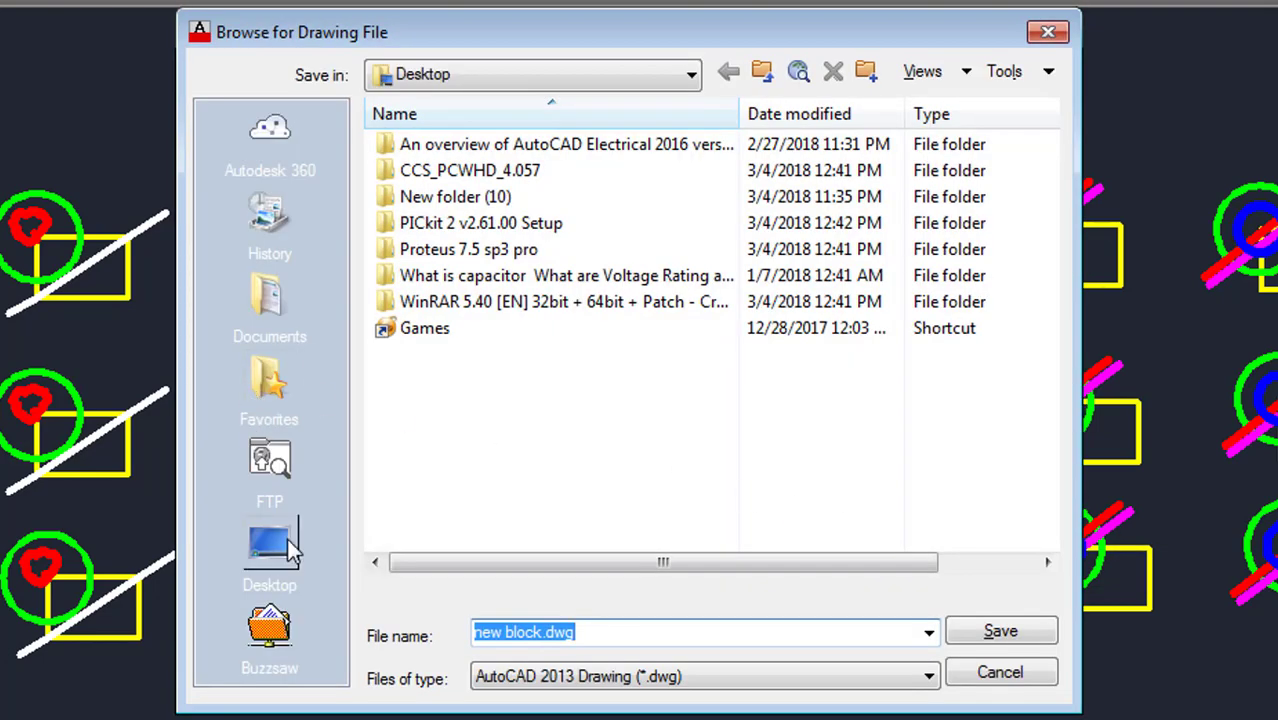
click(287, 540)
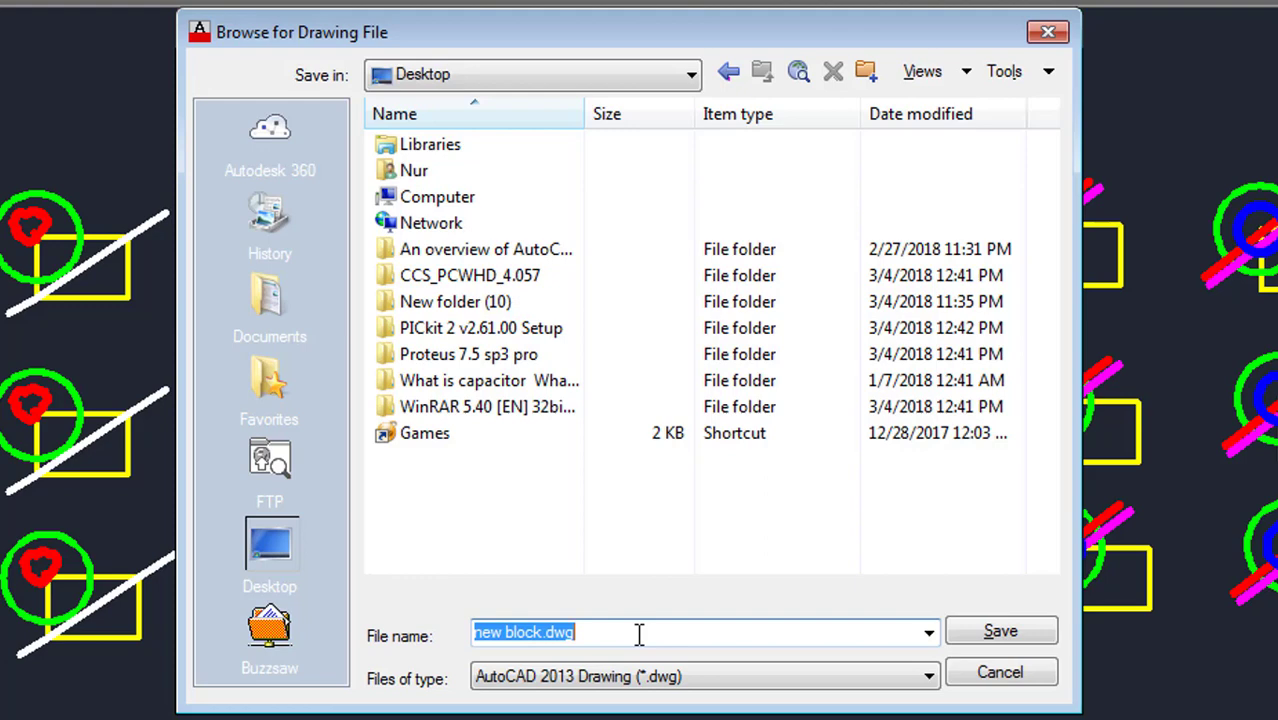
text(W)
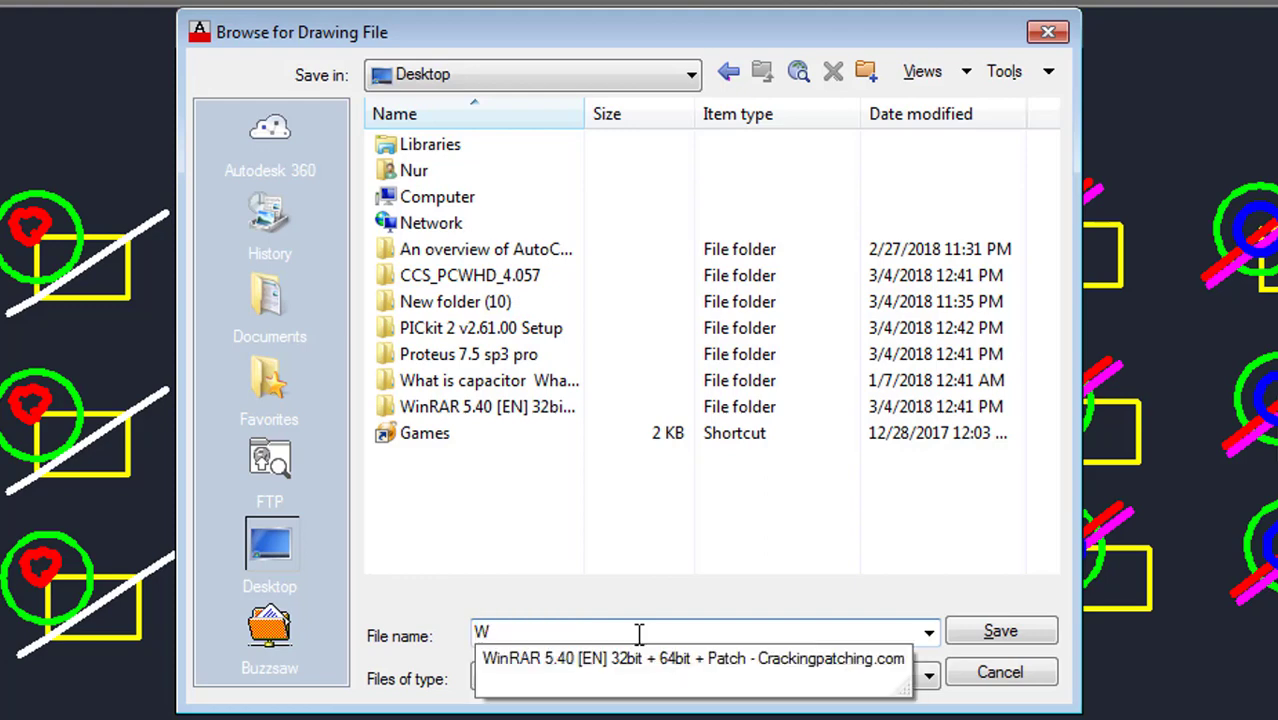
text(bloc)
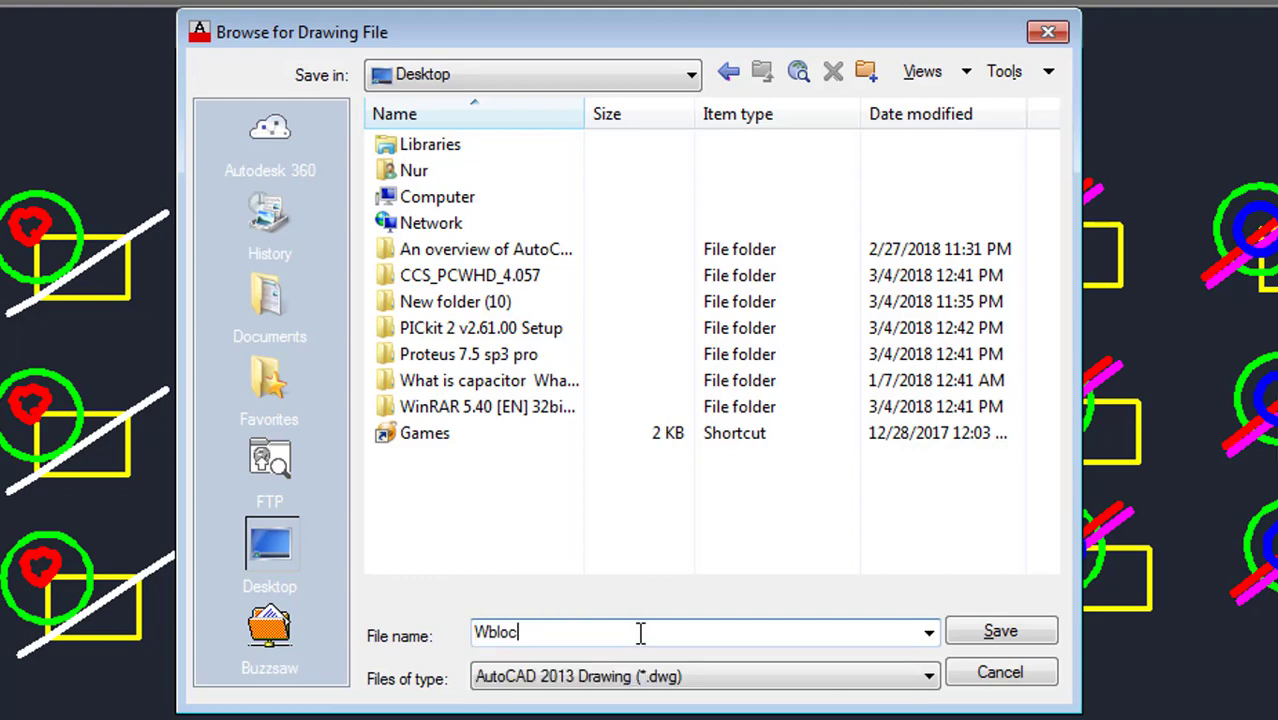
text(k 1)
click(1025, 632)
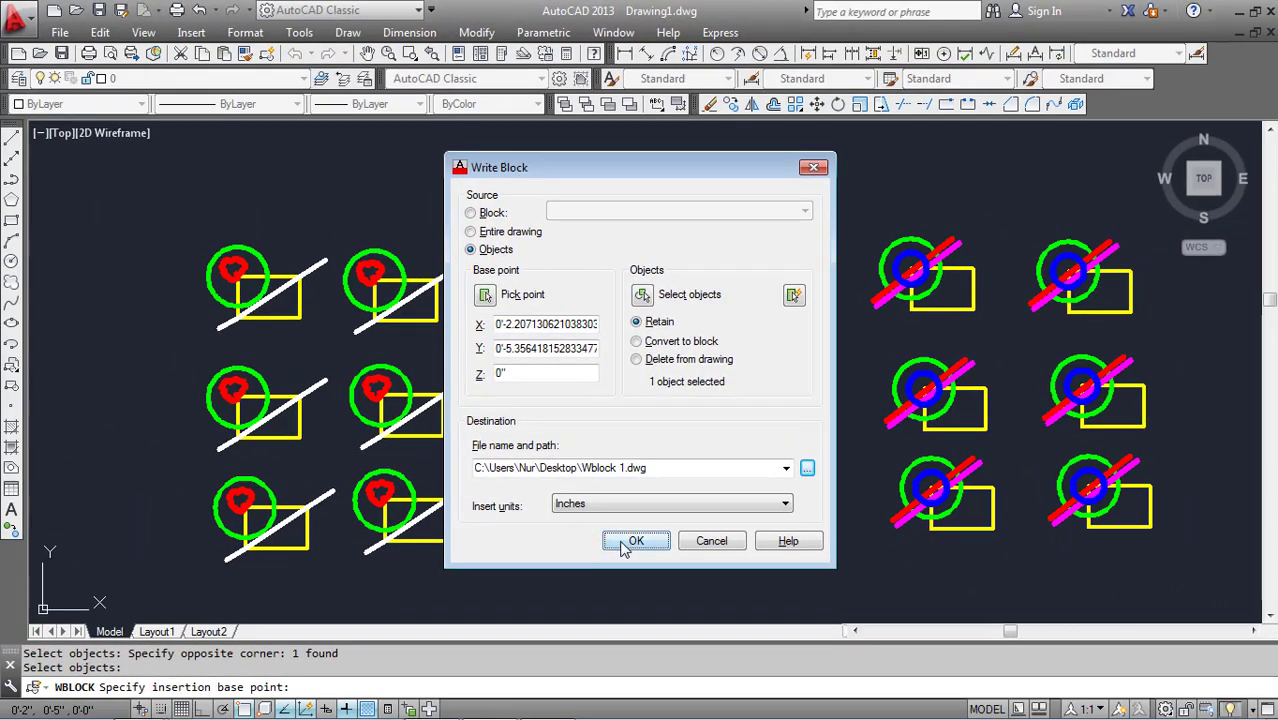
click(632, 541)
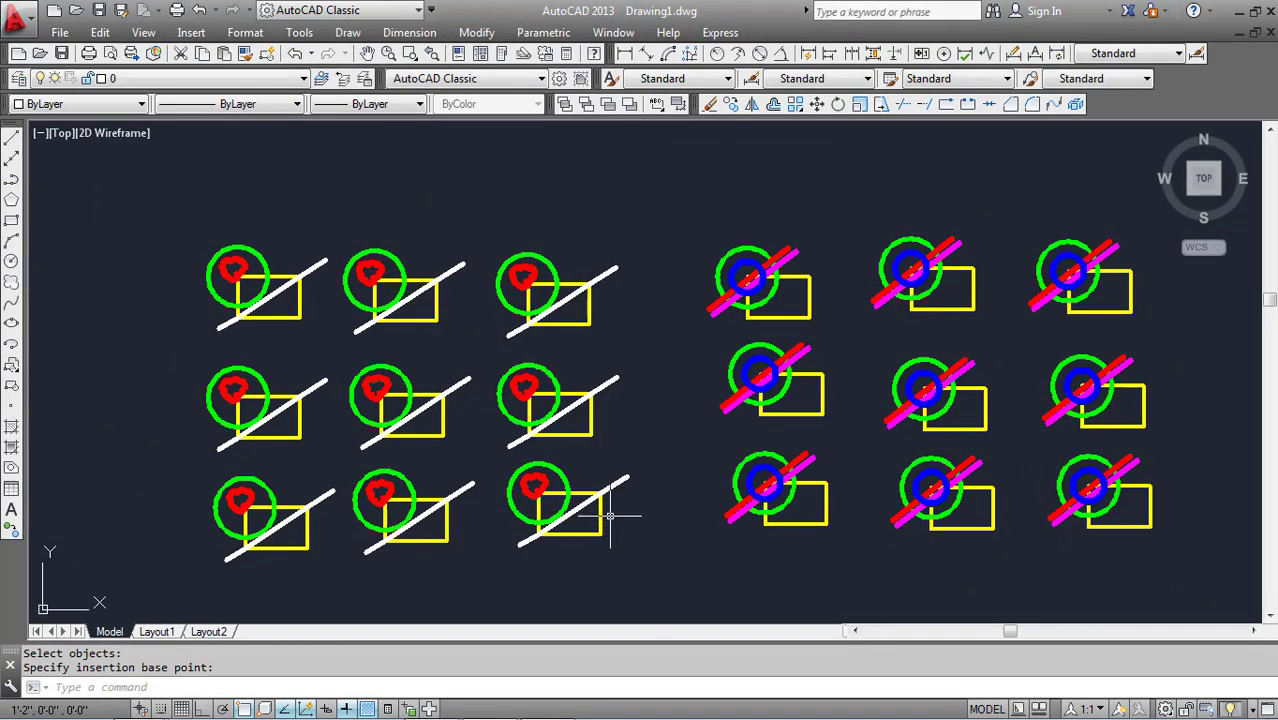
- Minimize AutoCAD, refresh the desktop, and open the Wblock 1 drawing
click(1238, 10)
right_click(712, 160)
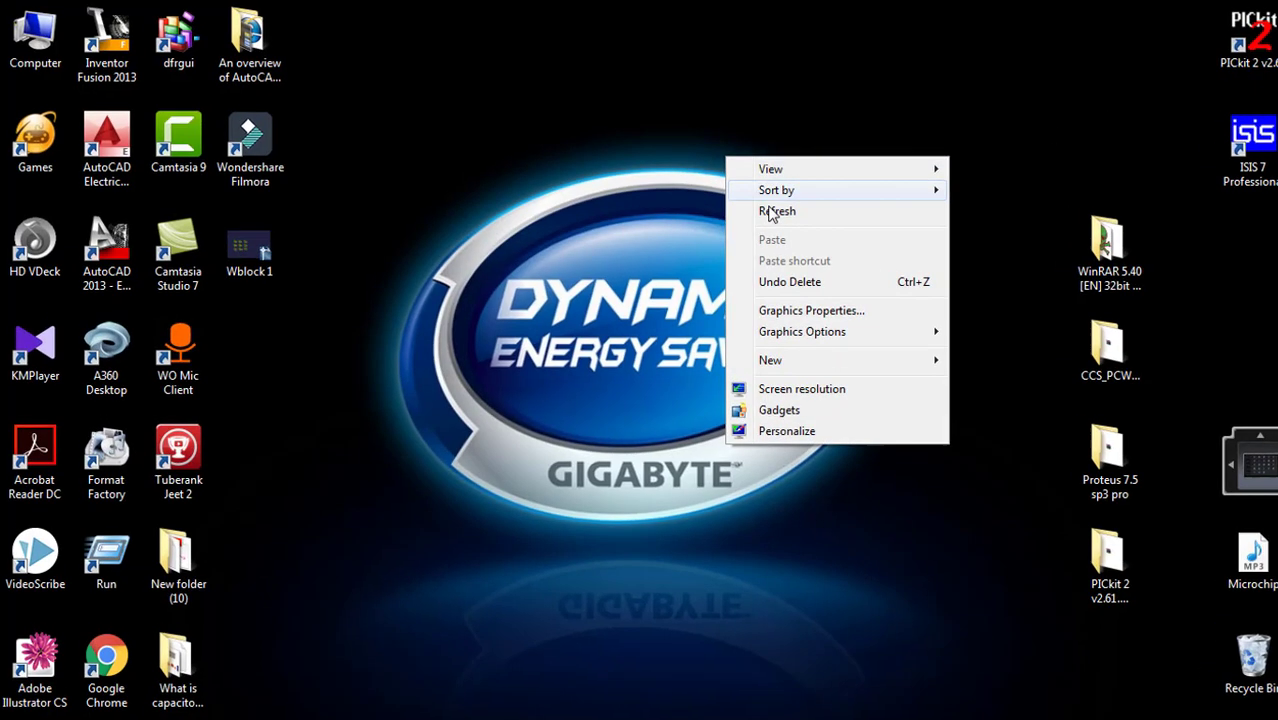
click(764, 208)
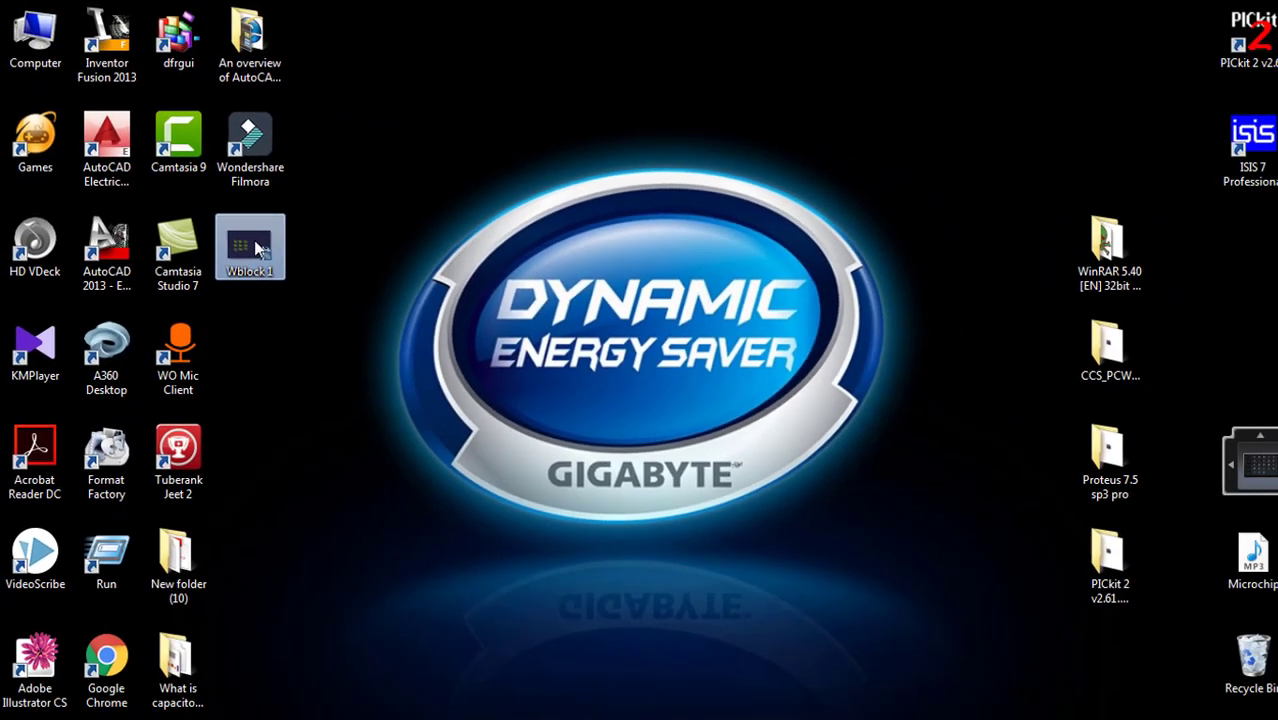
double_click(257, 248)
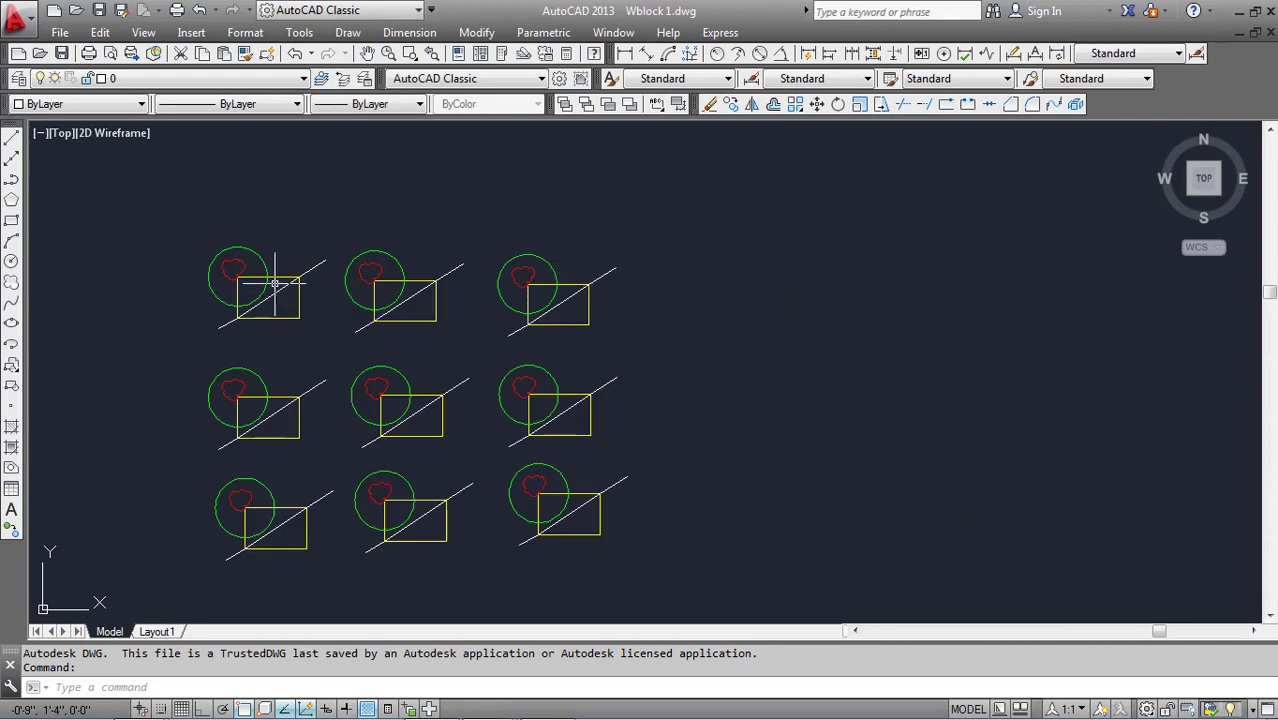
middle_drag(238, 342, 427, 333)
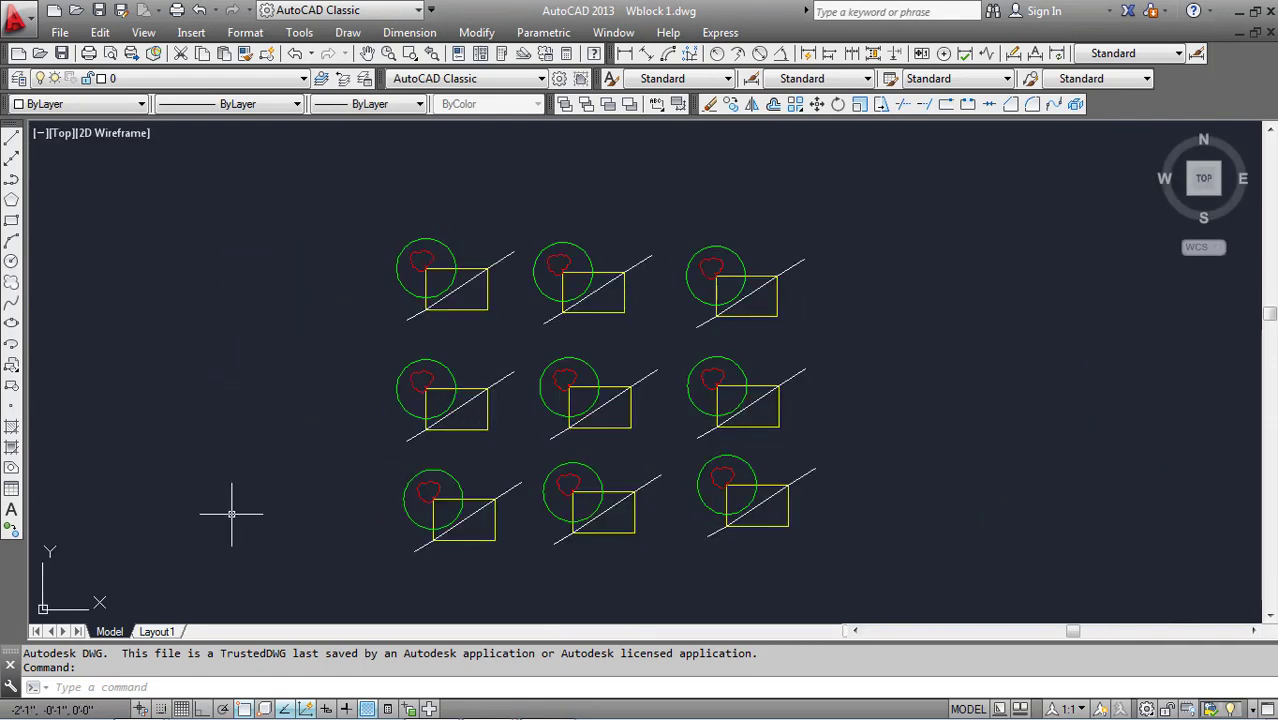
scroll(137, 502, down, 3)
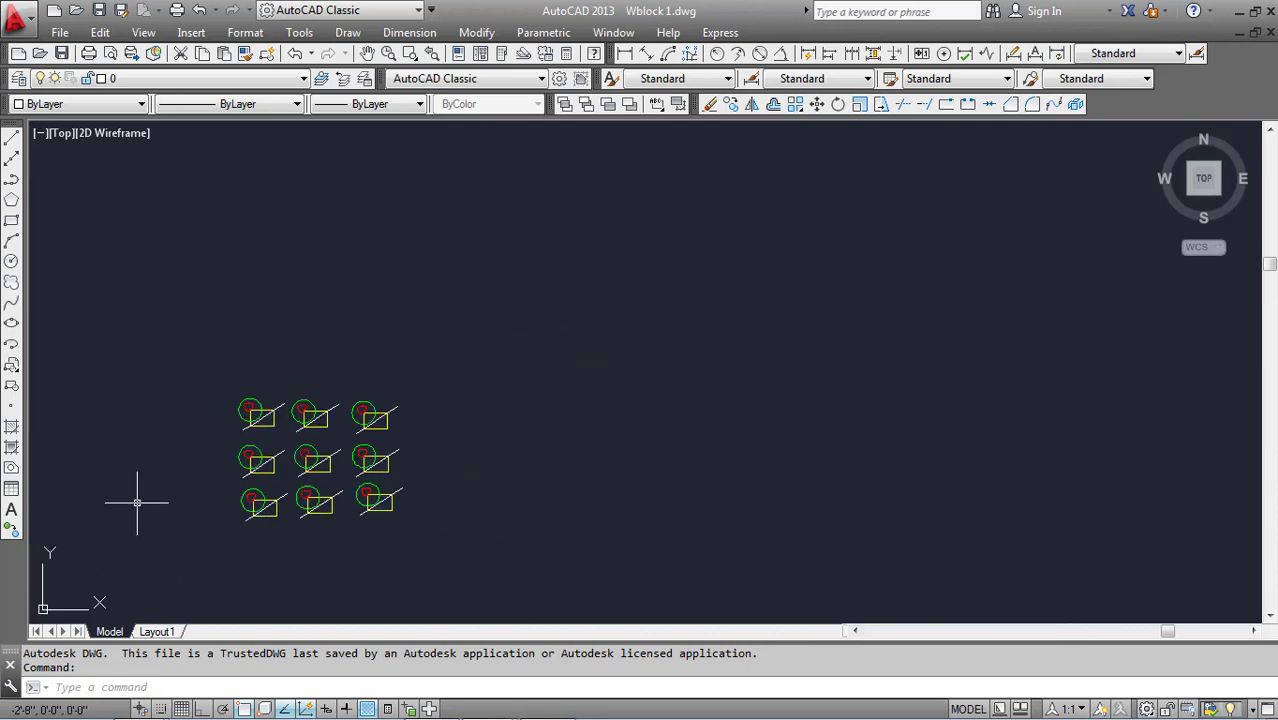
scroll(136, 505, up, 5)
scroll(136, 505, down, 6)
scroll(60, 588, up, 4)
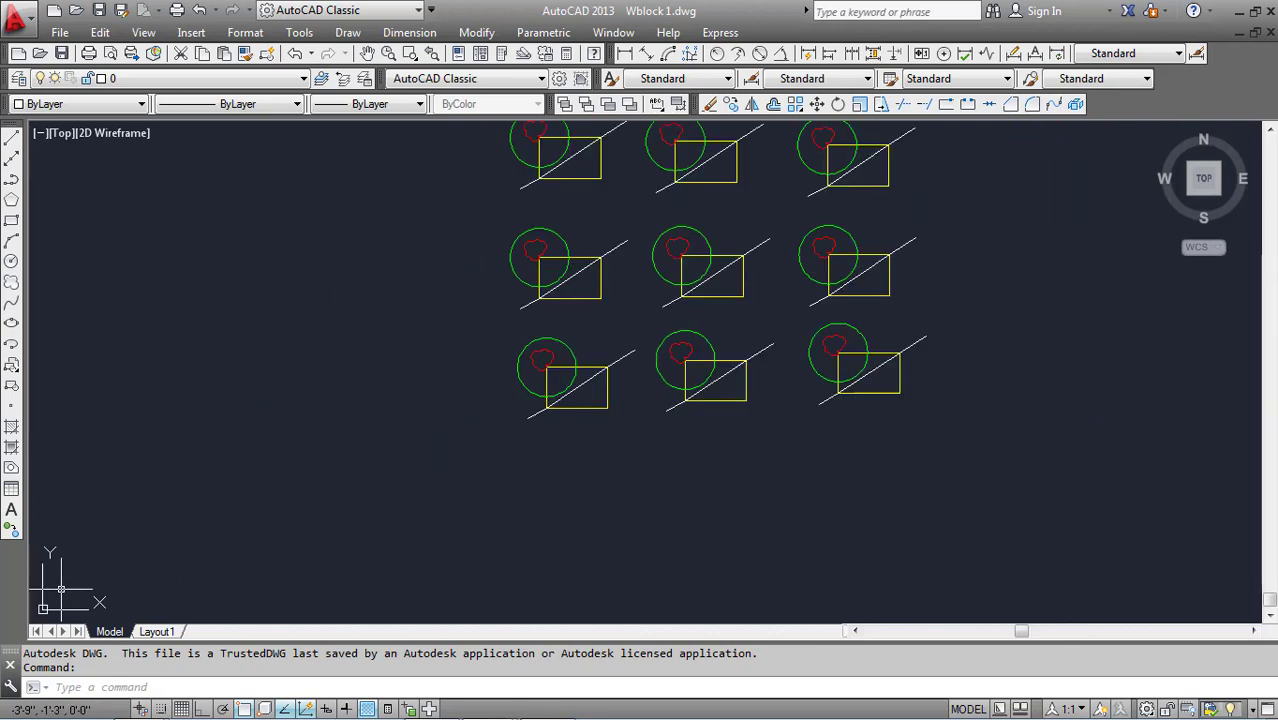
scroll(60, 588, down, 4)
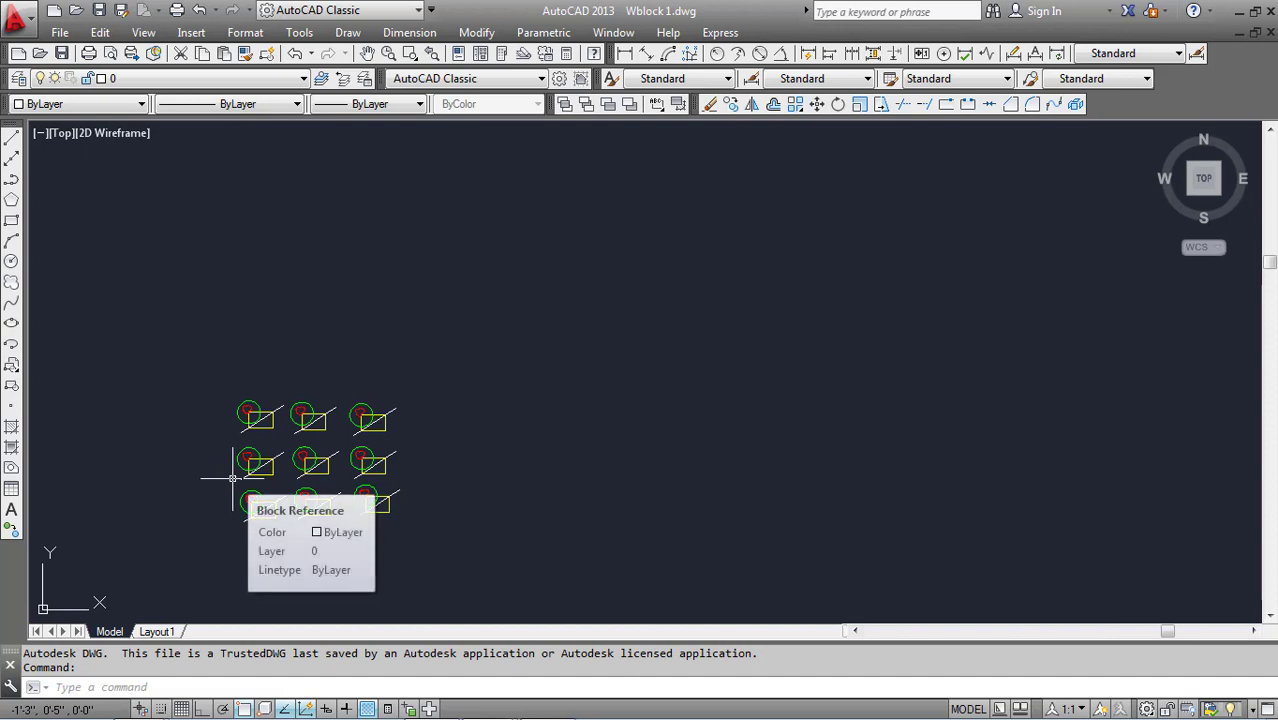
scroll(232, 478, up, 3)
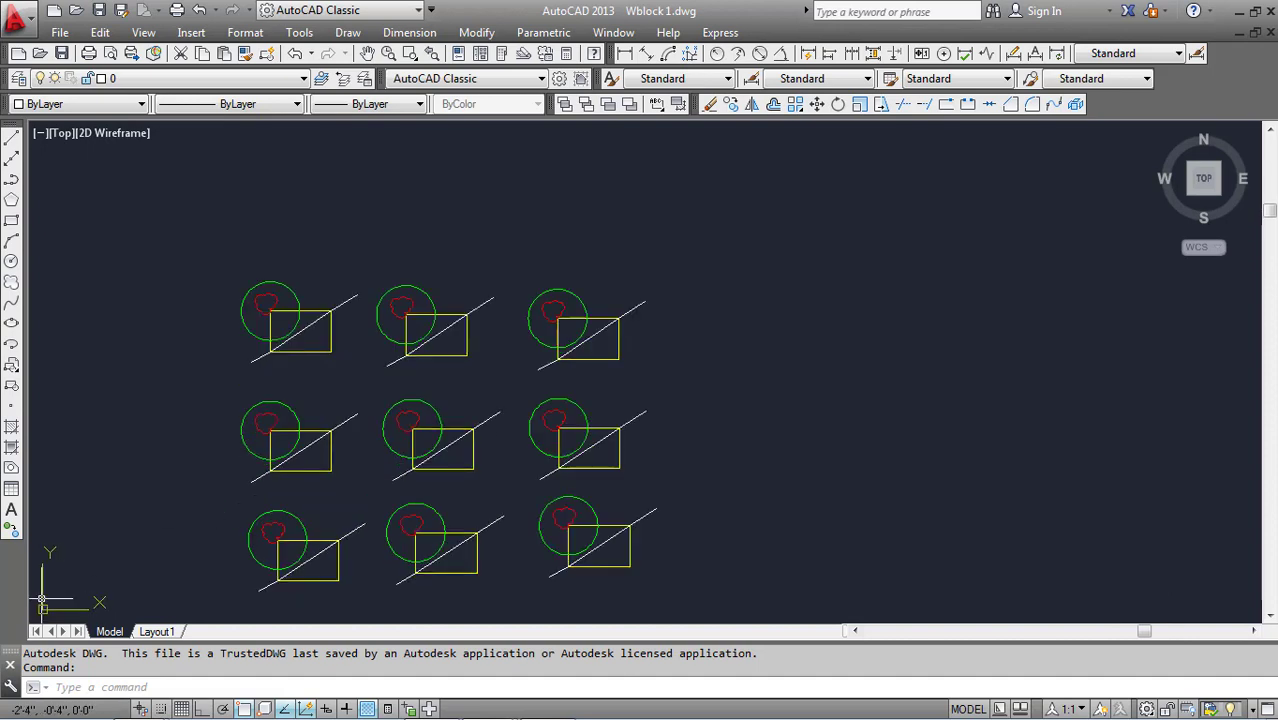
scroll(133, 508, down, 2)
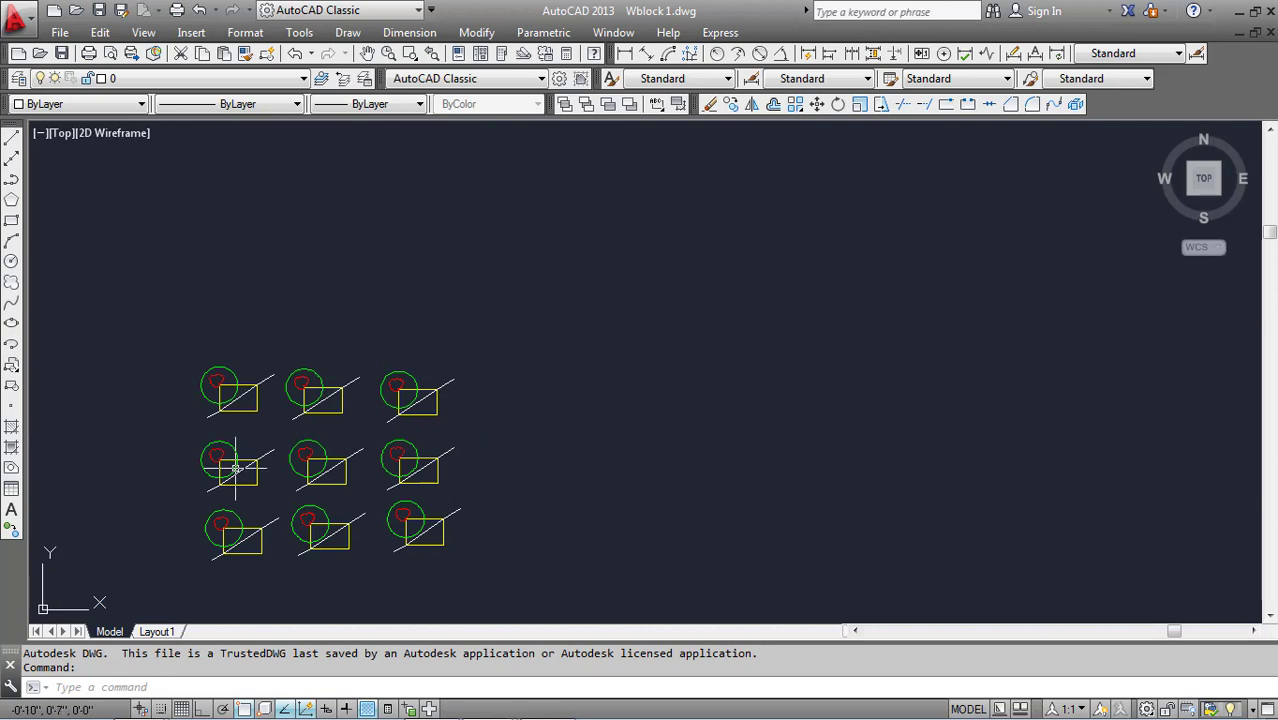
middle_drag(229, 446, 414, 437)
scroll(355, 491, up, 3)
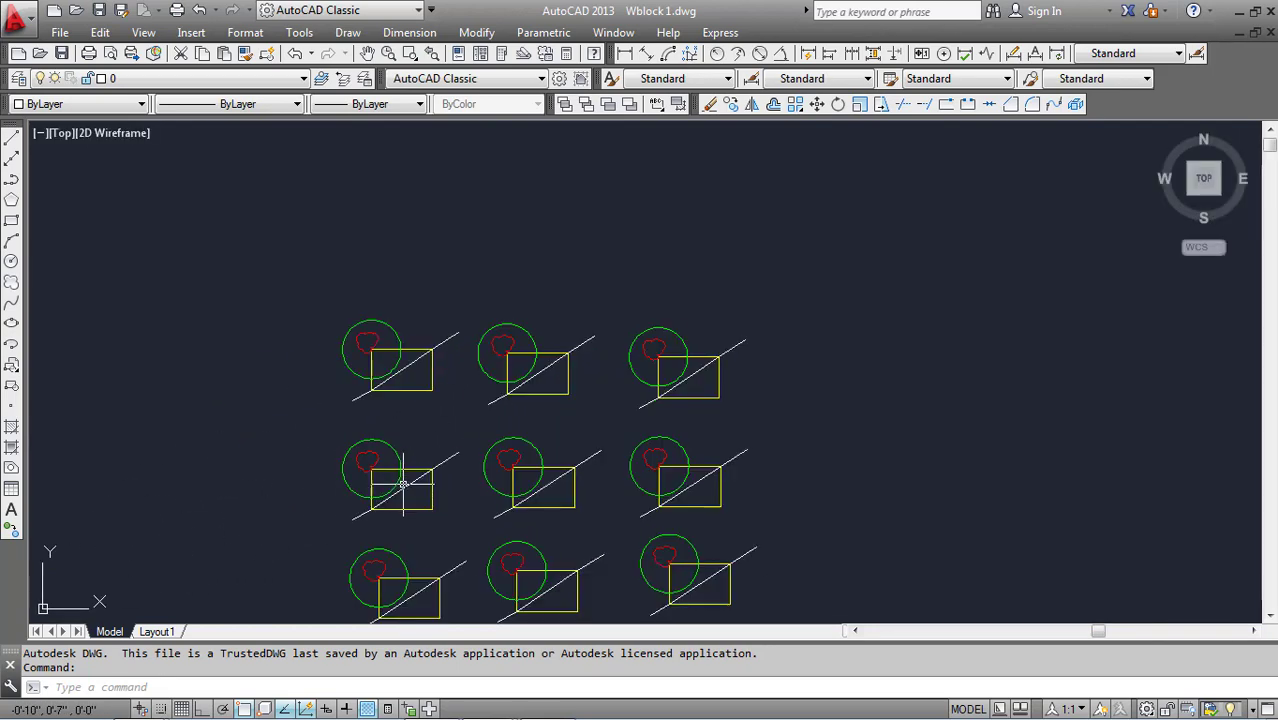
middle_drag(399, 469, 371, 405)
key(ctrl+a)
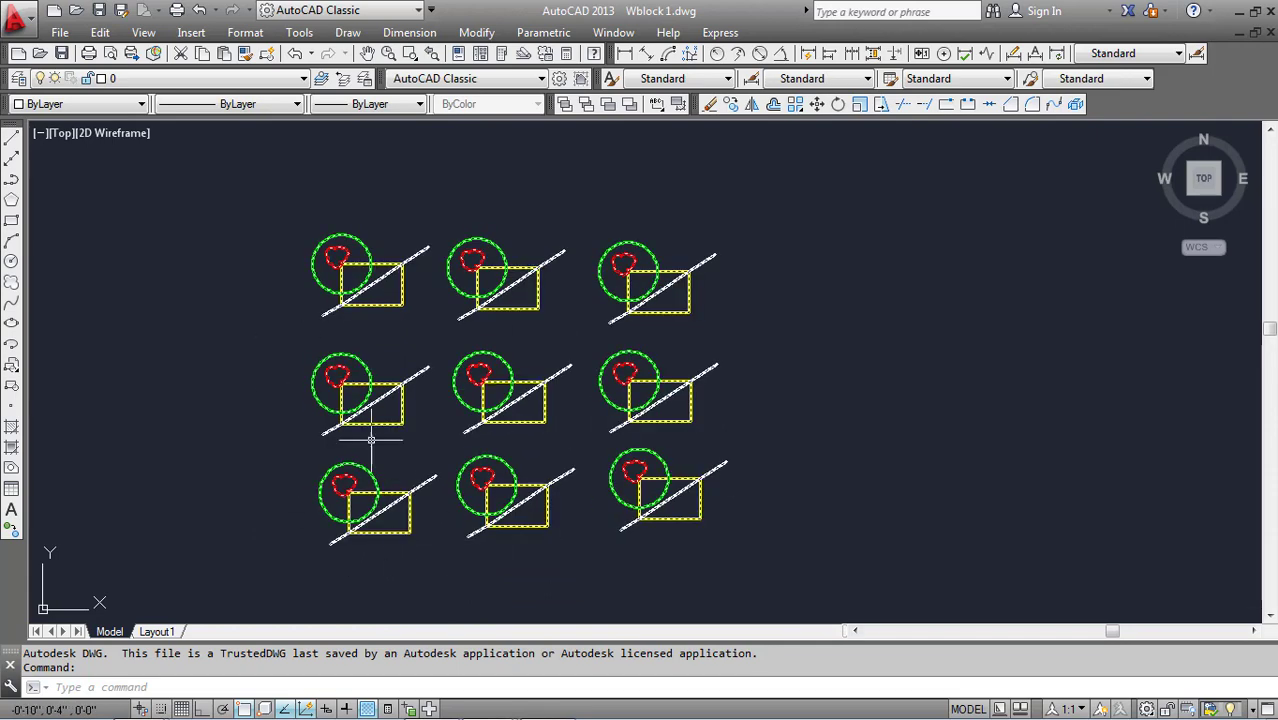
key(Escape)
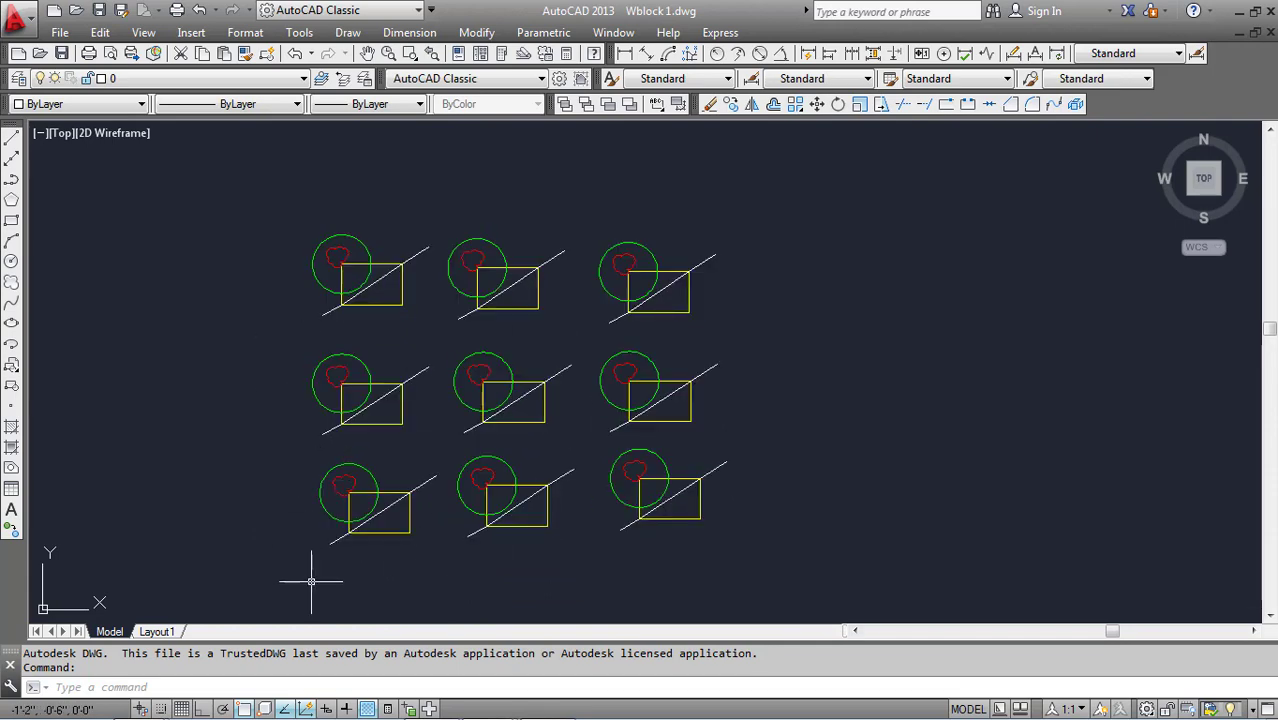
- Cancel a stray LINE command, then enable Display Lineweight in Lineweight Settings
text(LINe)
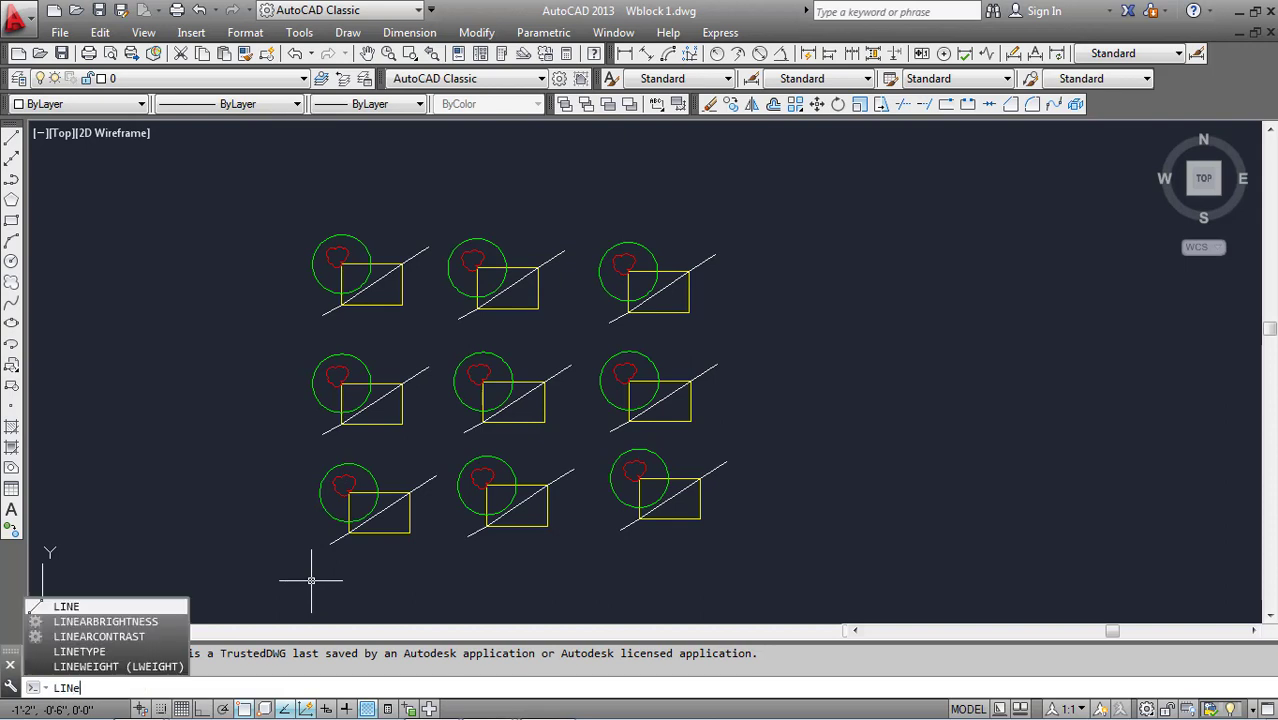
key(Return)
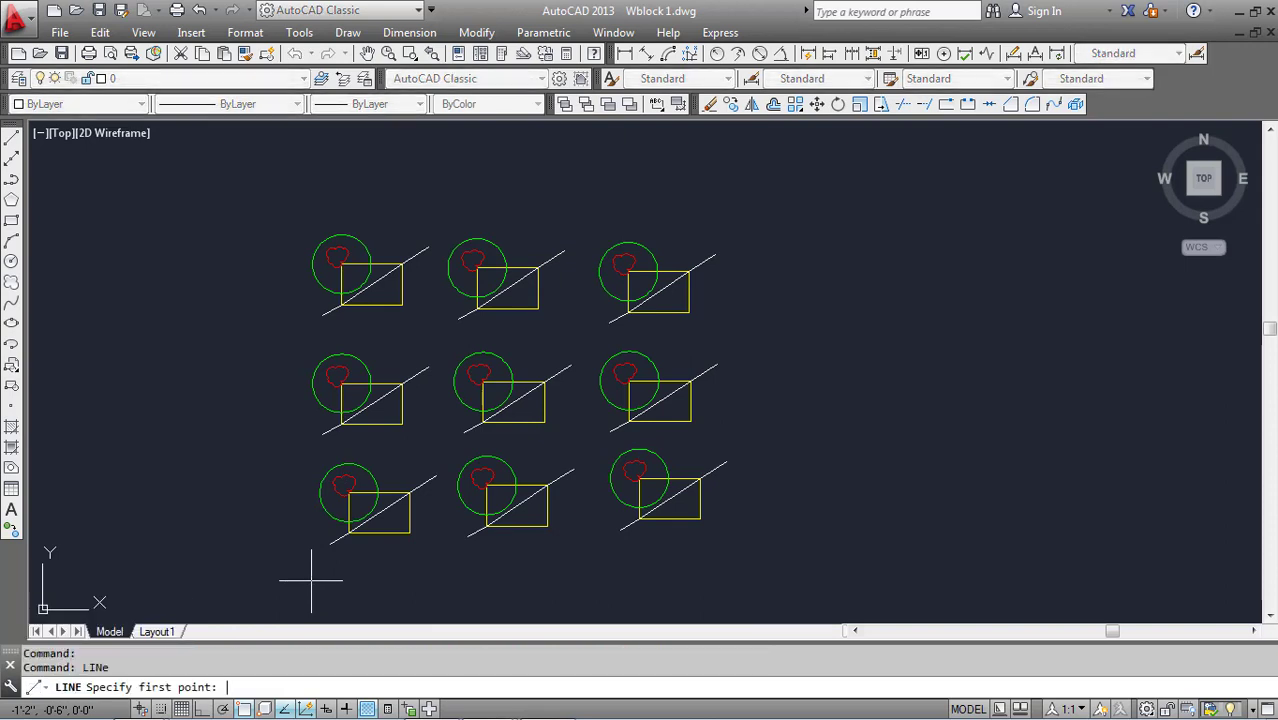
key(Escape)
text(li)
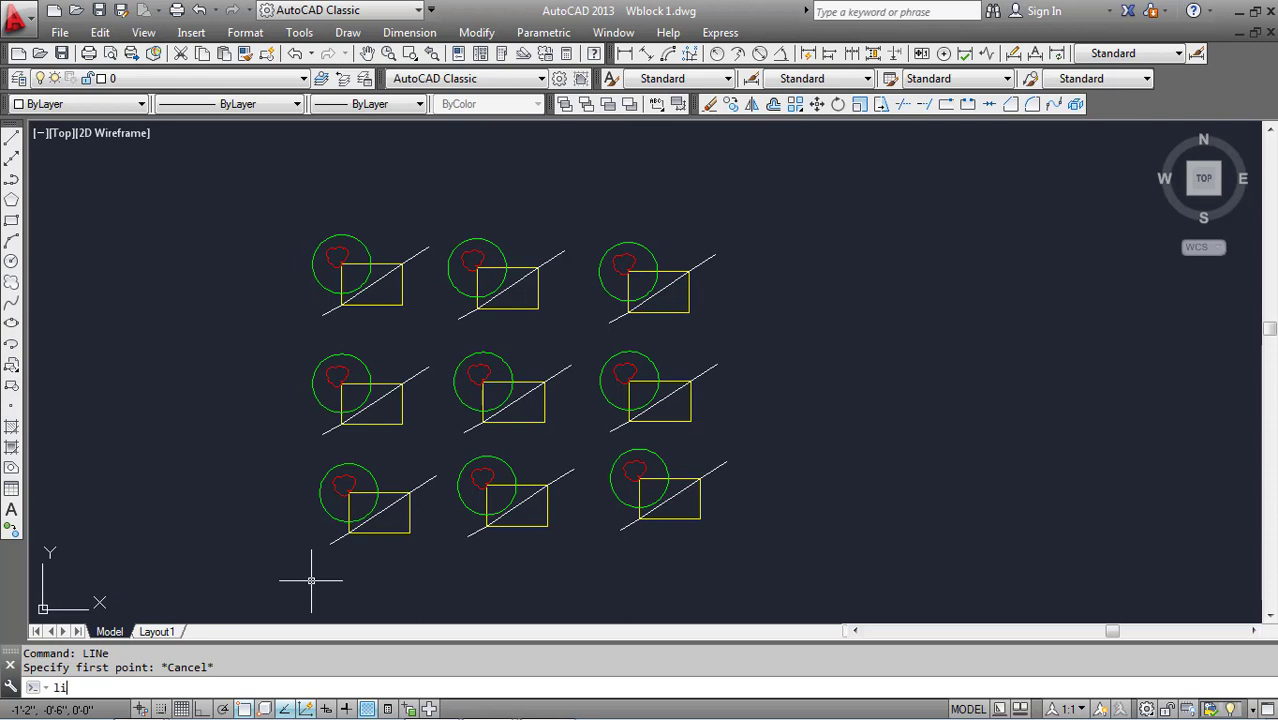
text(nee)
key(Return)
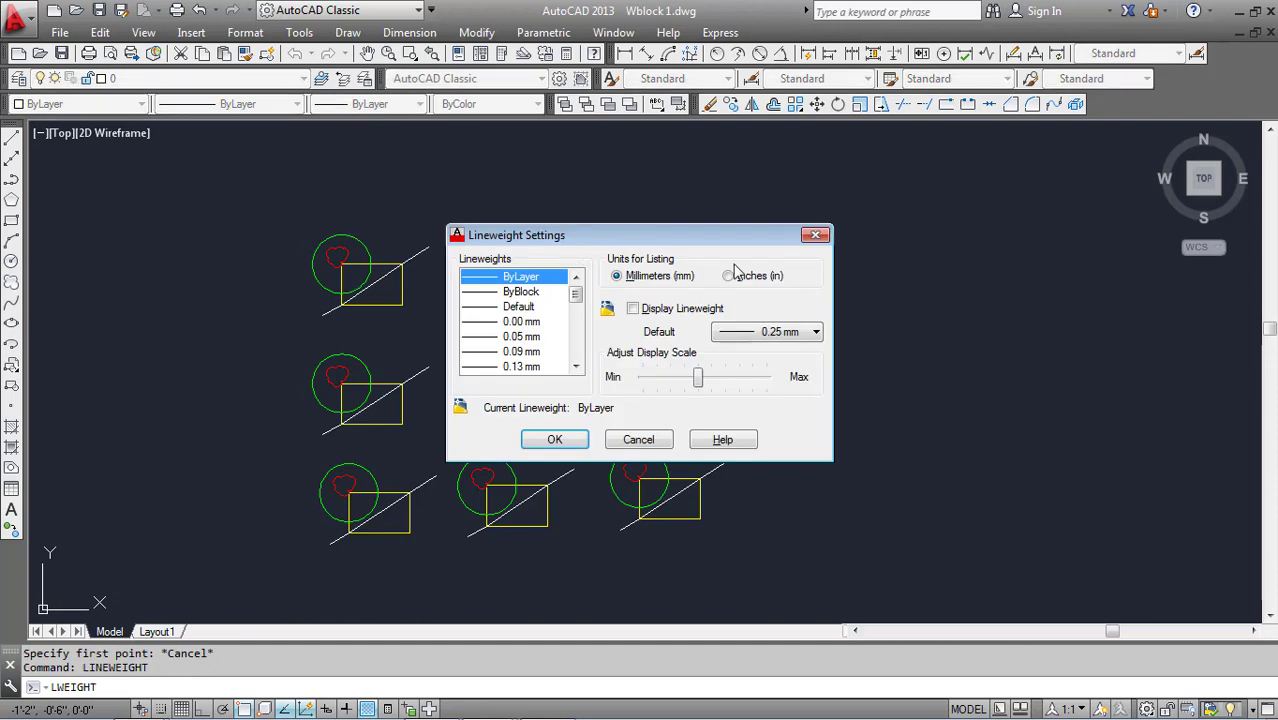
click(636, 310)
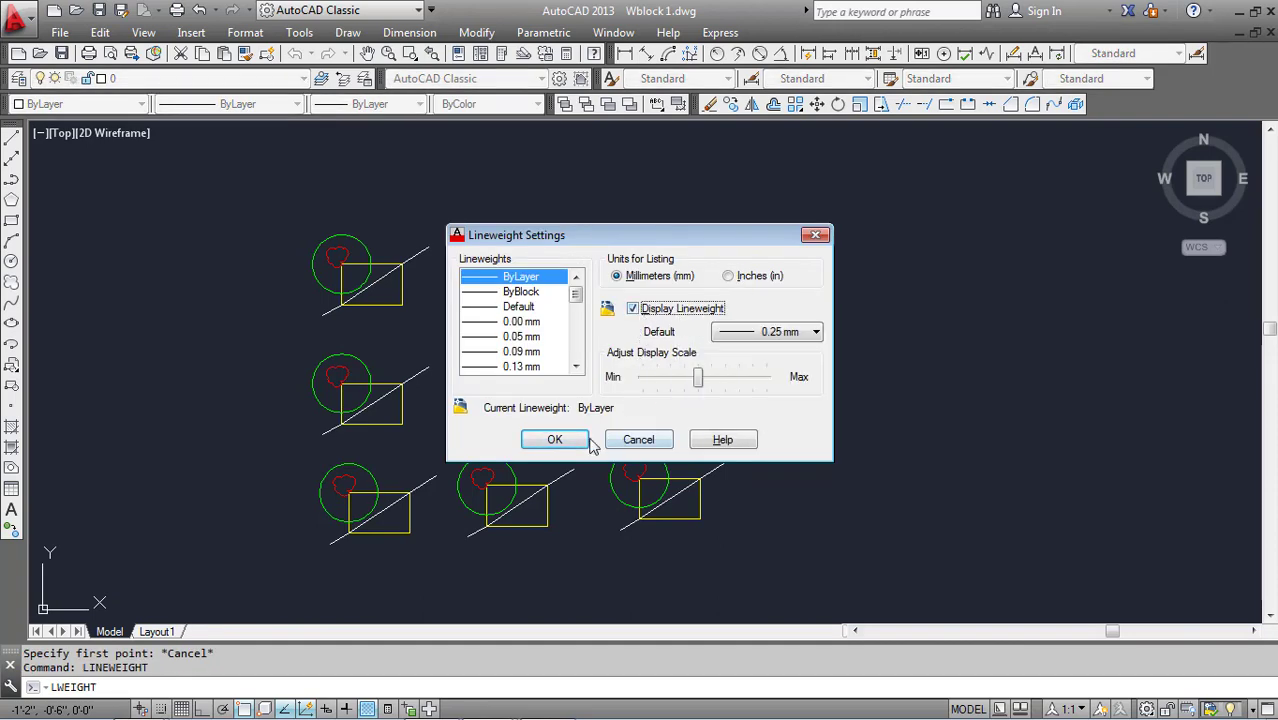
click(554, 440)
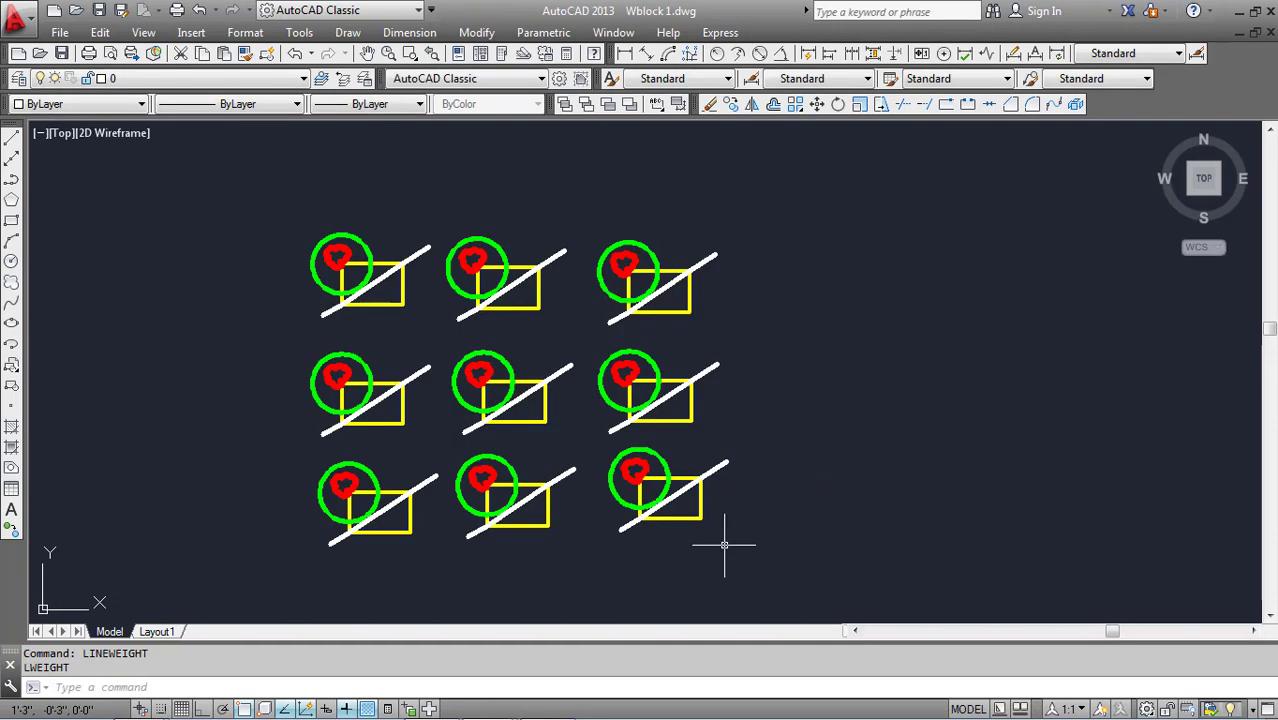